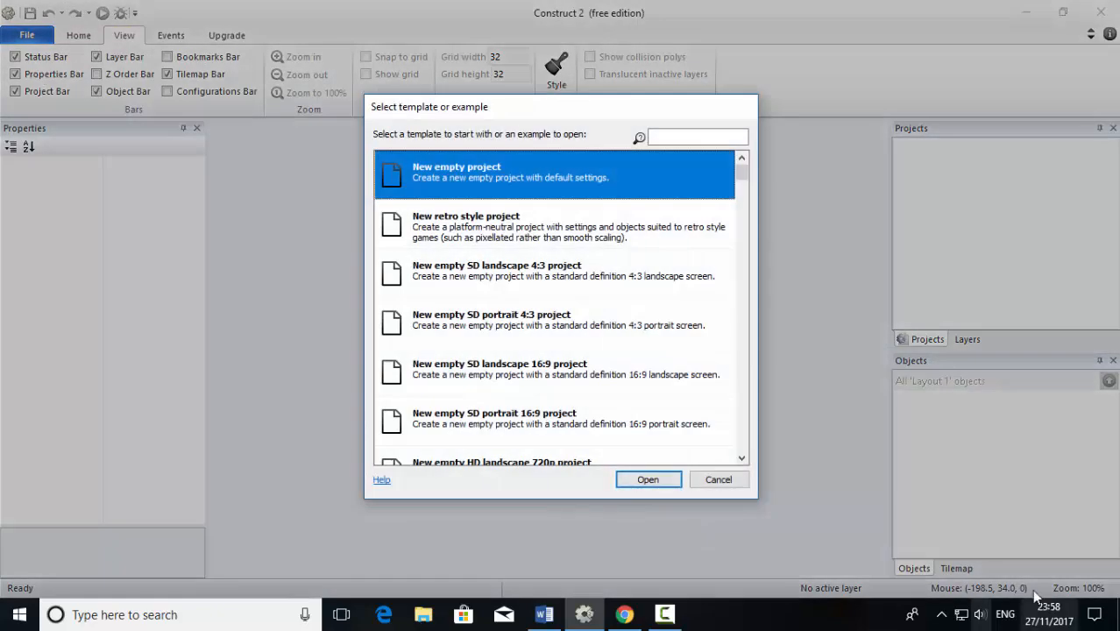
- Create a new empty project and save it as a compressed project named MyFirstGame in the MySounds folder
click(673, 482)
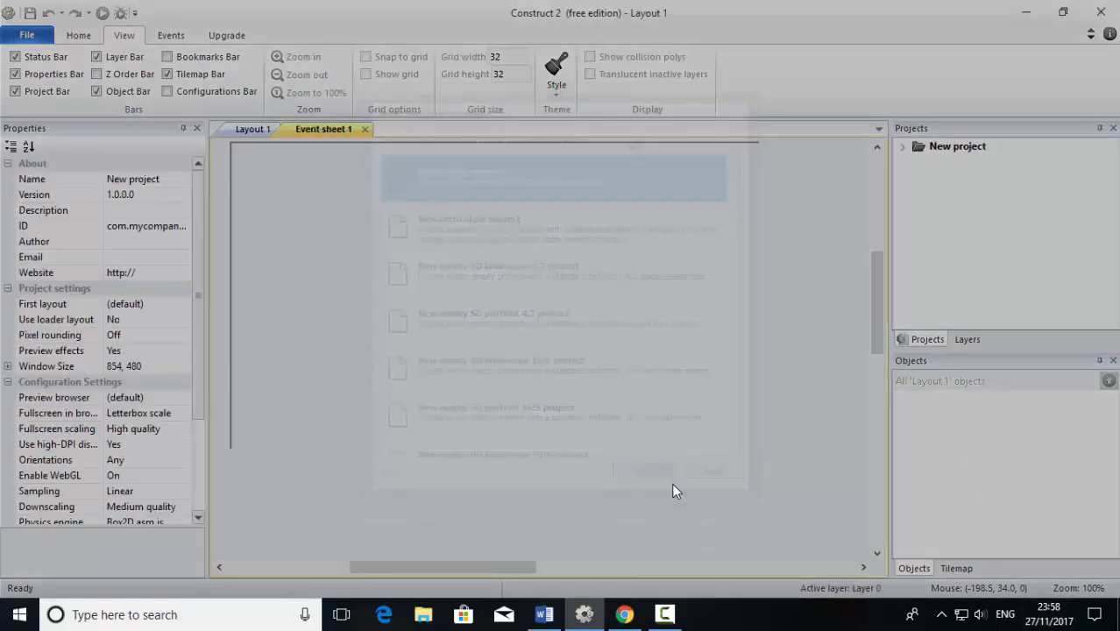
click(25, 36)
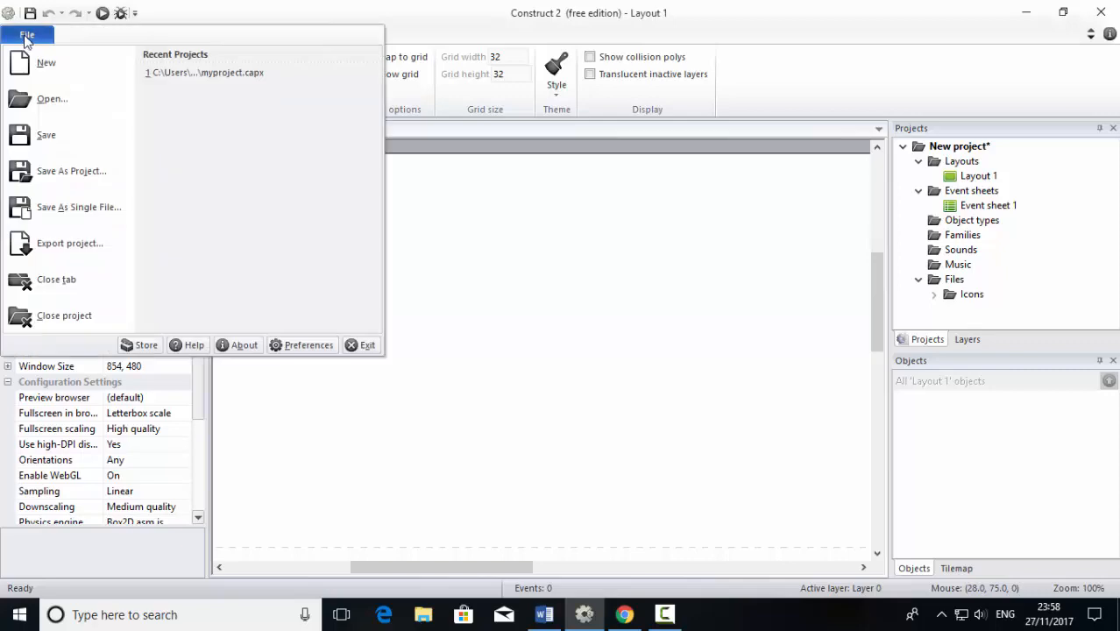
click(44, 135)
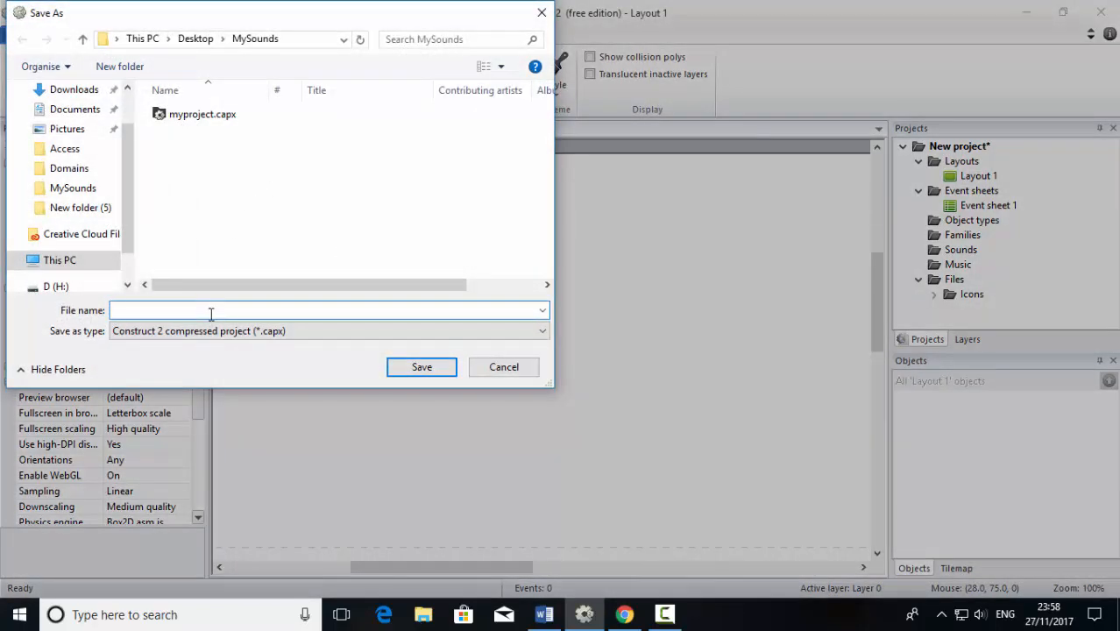
text(MyFirstGame)
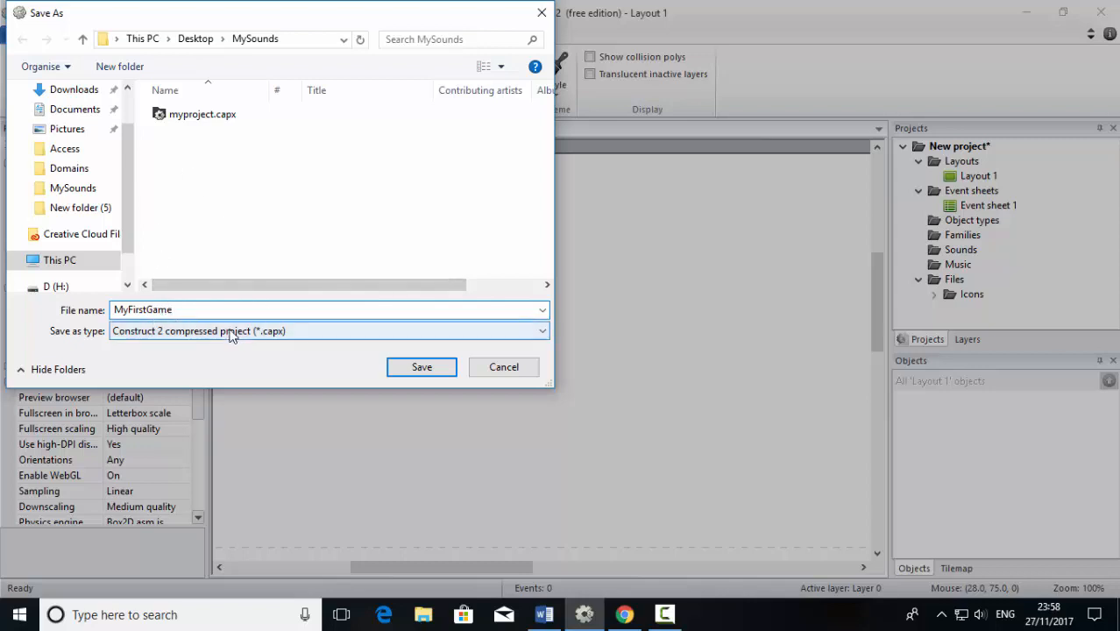
click(429, 370)
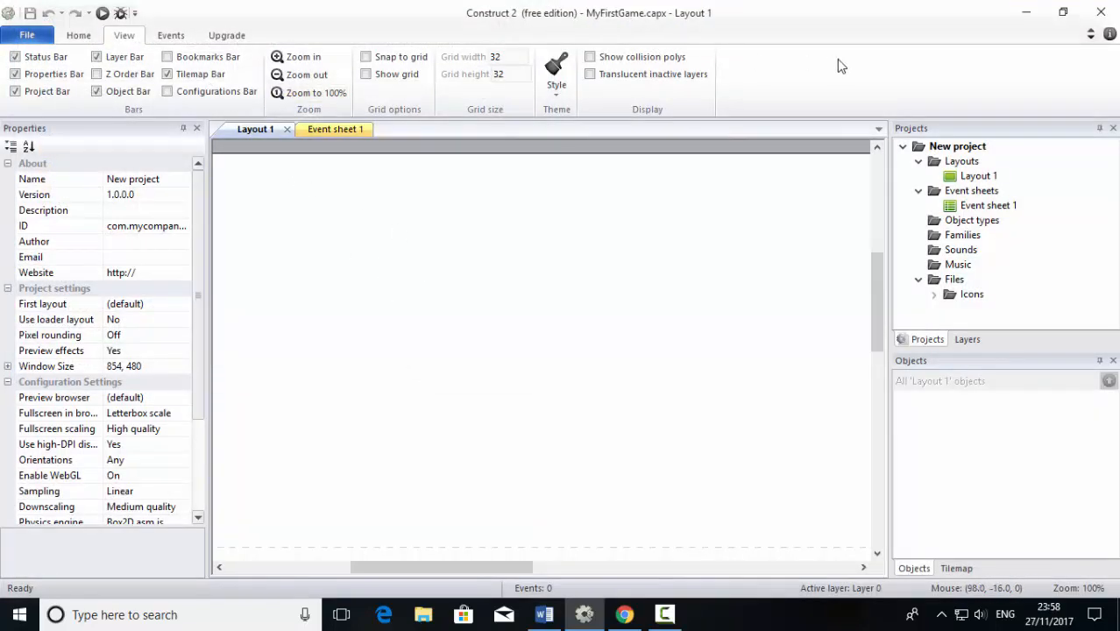
click(1090, 34)
click(1090, 34)
- Insert a Tiled Background object named TbFloor into the layout at about 268, 356
click(312, 74)
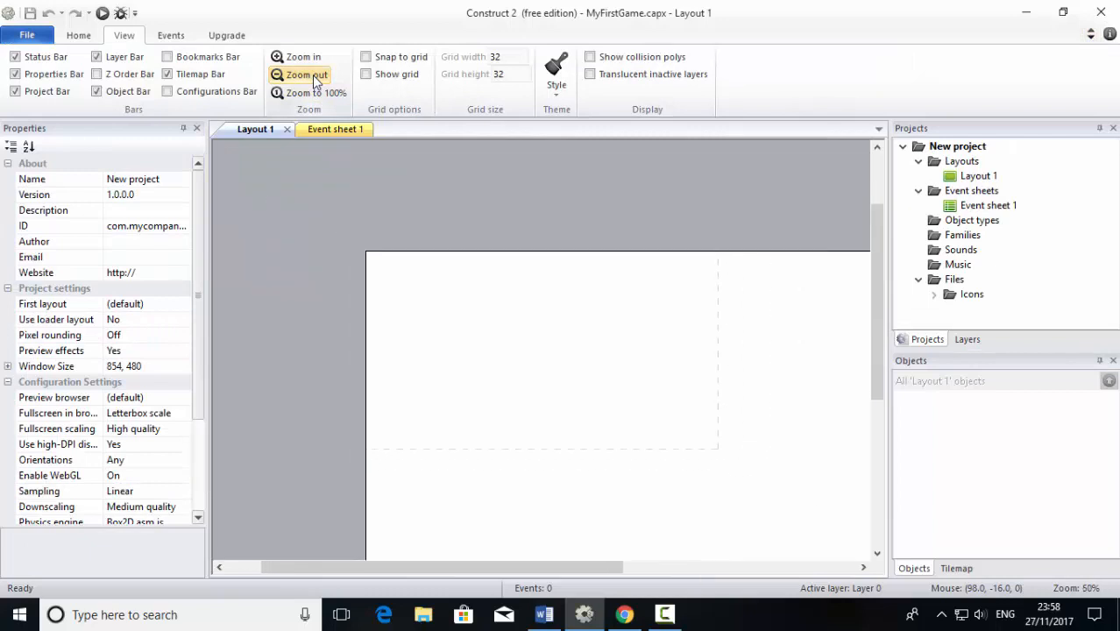
click(312, 74)
click(313, 57)
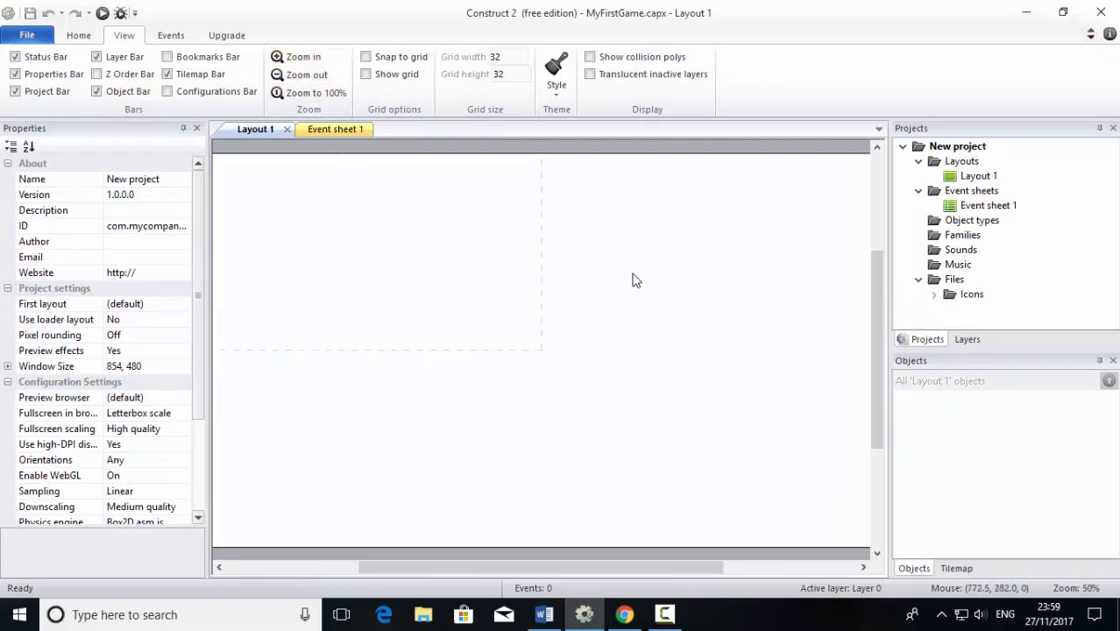
mouse_move(574, 566)
mouse_down()
mouse_move(745, 571)
mouse_move(469, 574)
mouse_move(602, 568)
mouse_move(562, 570)
mouse_move(576, 570)
mouse_up()
click(297, 76)
right_click(407, 310)
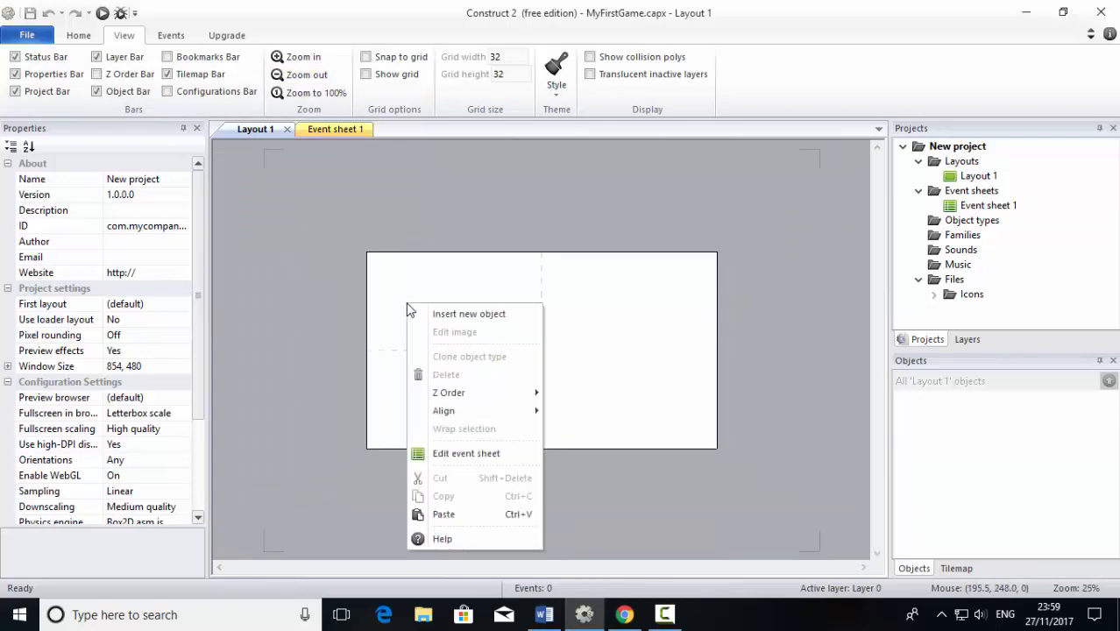
click(471, 316)
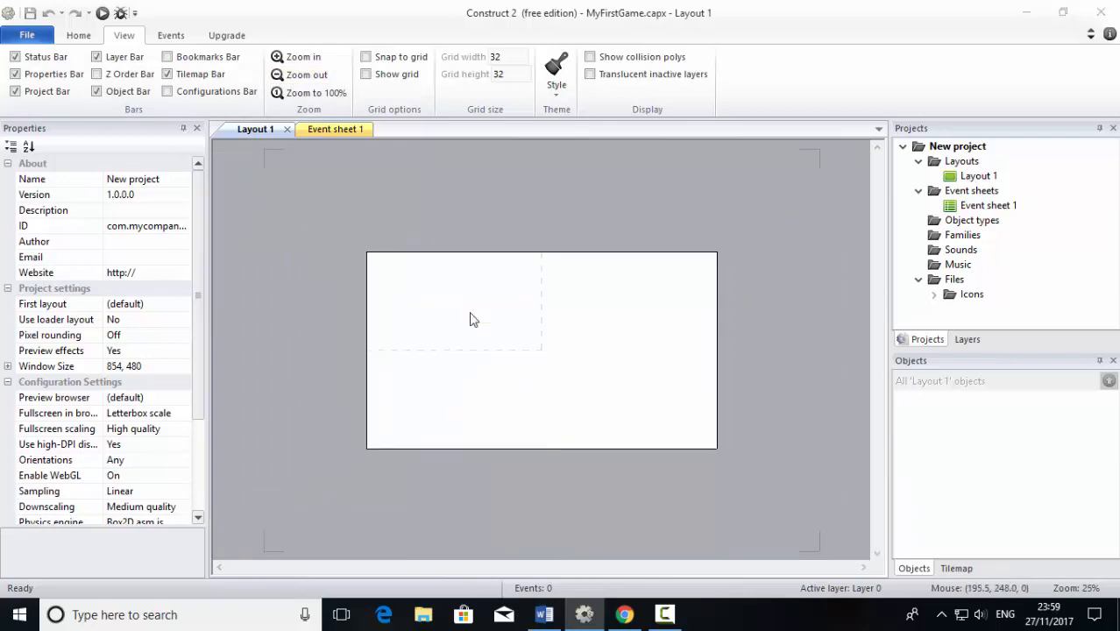
scroll(402, 387, down, 1)
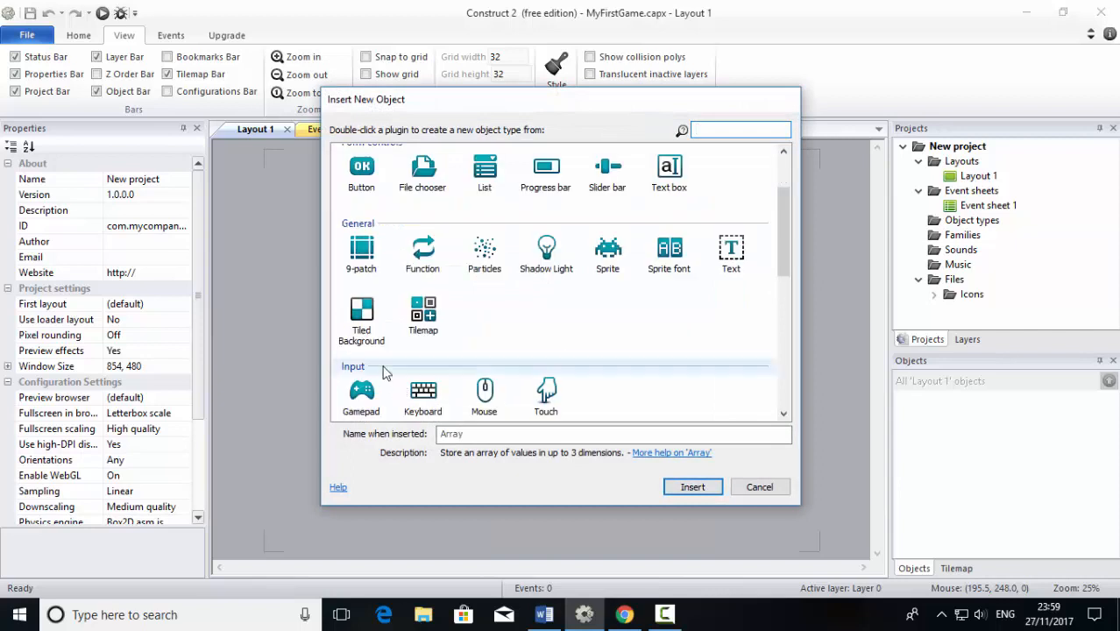
click(355, 336)
click(515, 434)
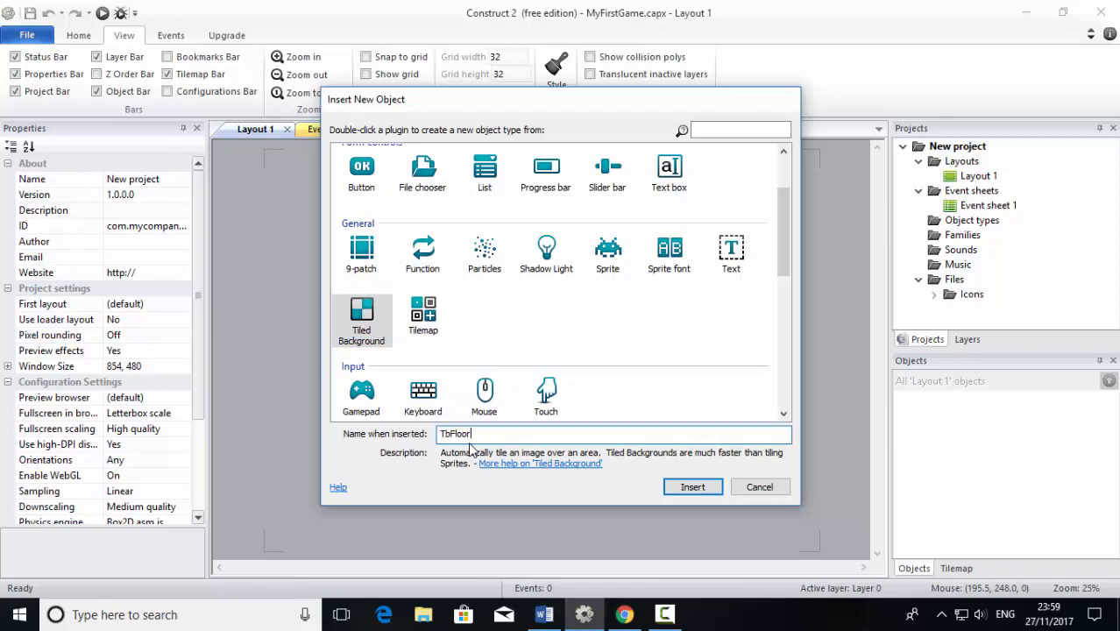
click(699, 489)
click(420, 323)
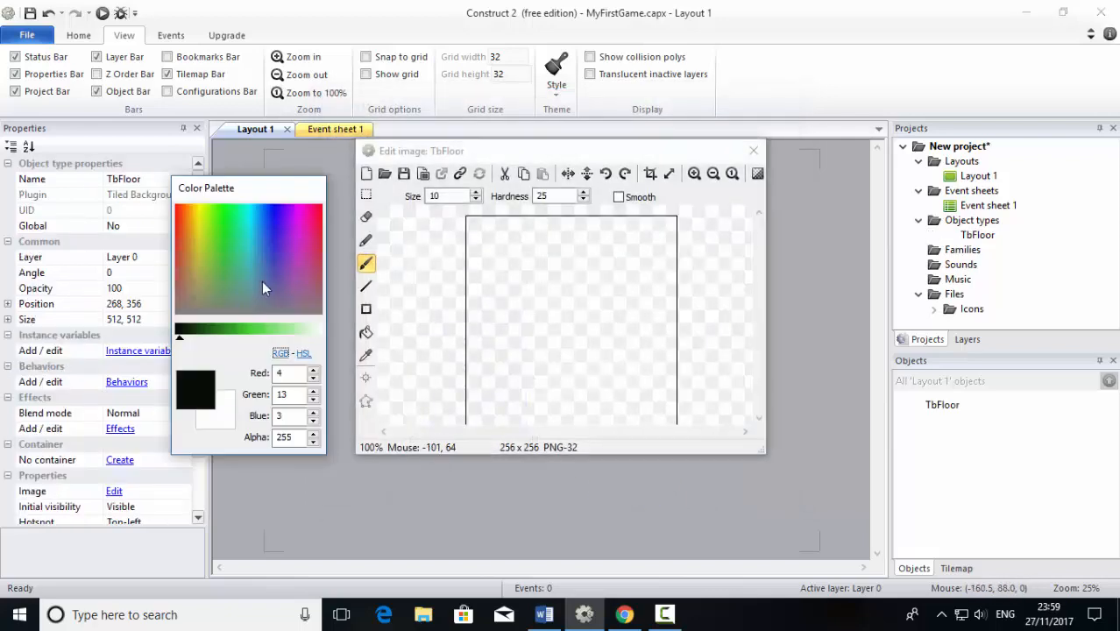
- Fill the whole TbFloor image with green (81, 188, 66) and close the image editor
click(366, 333)
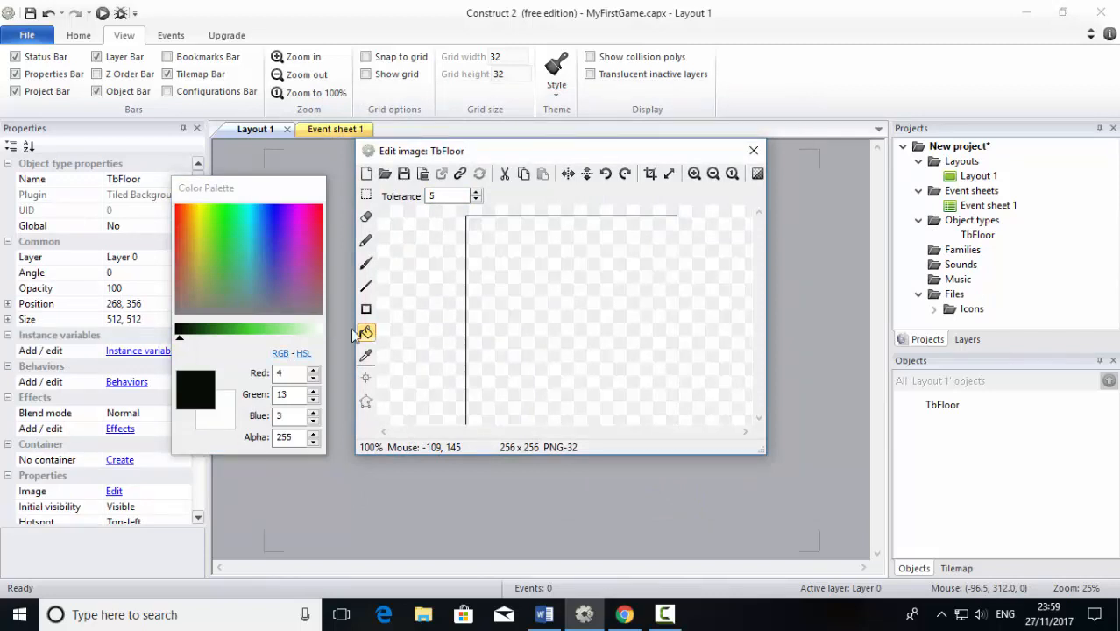
click(221, 261)
click(519, 317)
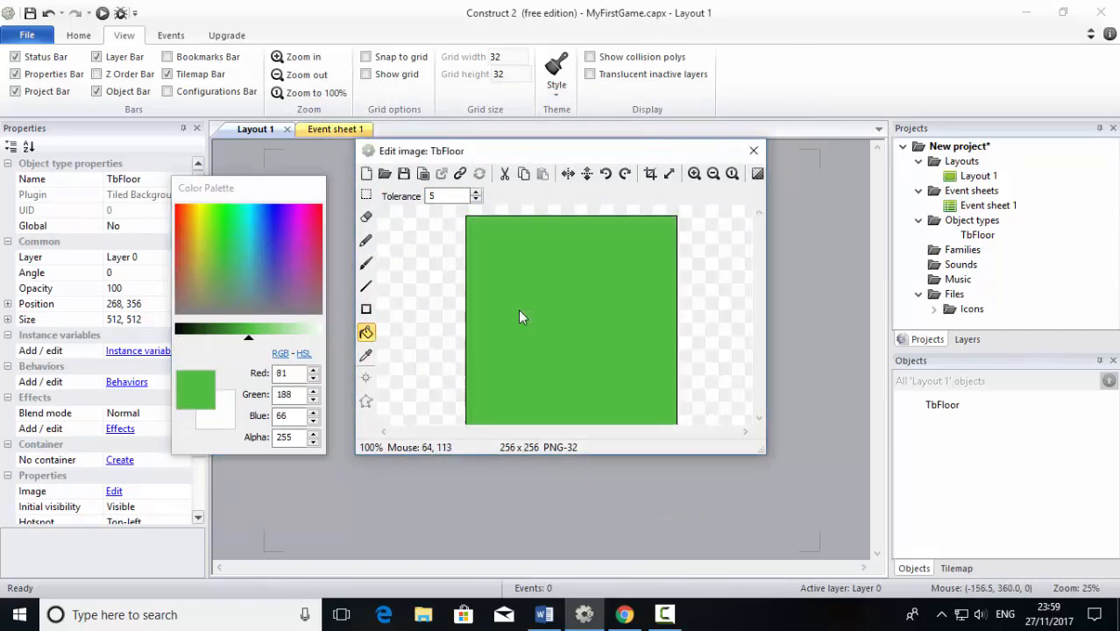
click(760, 152)
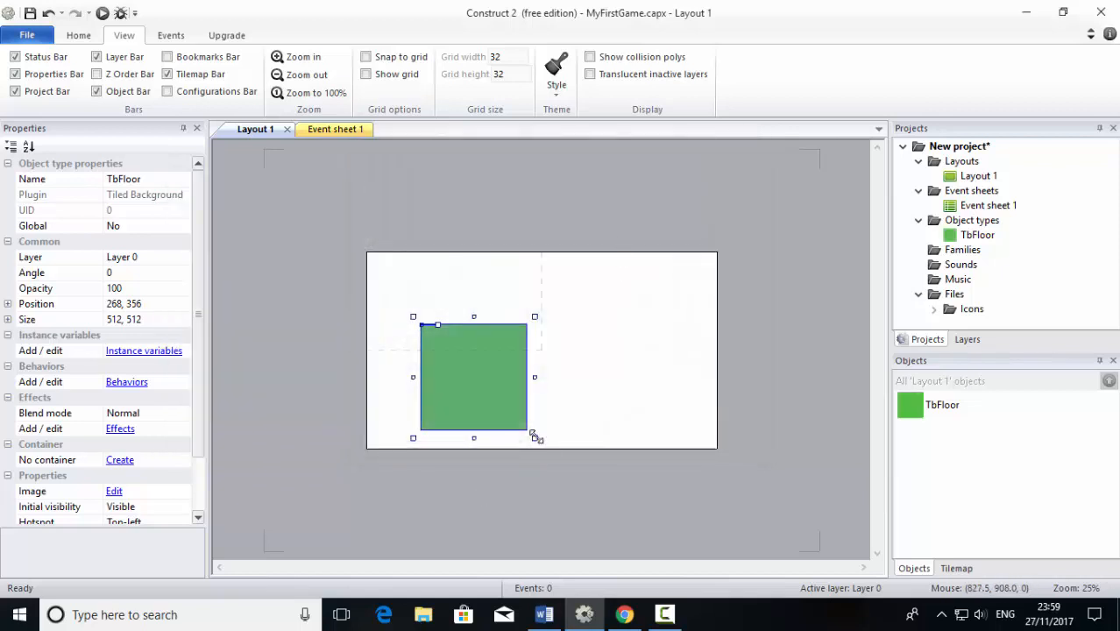
- Reshape TbFloor into a thin strip of about 1764 by 72 spanning the layout's width, positioned at about -32, 436
drag(534, 435, 728, 347)
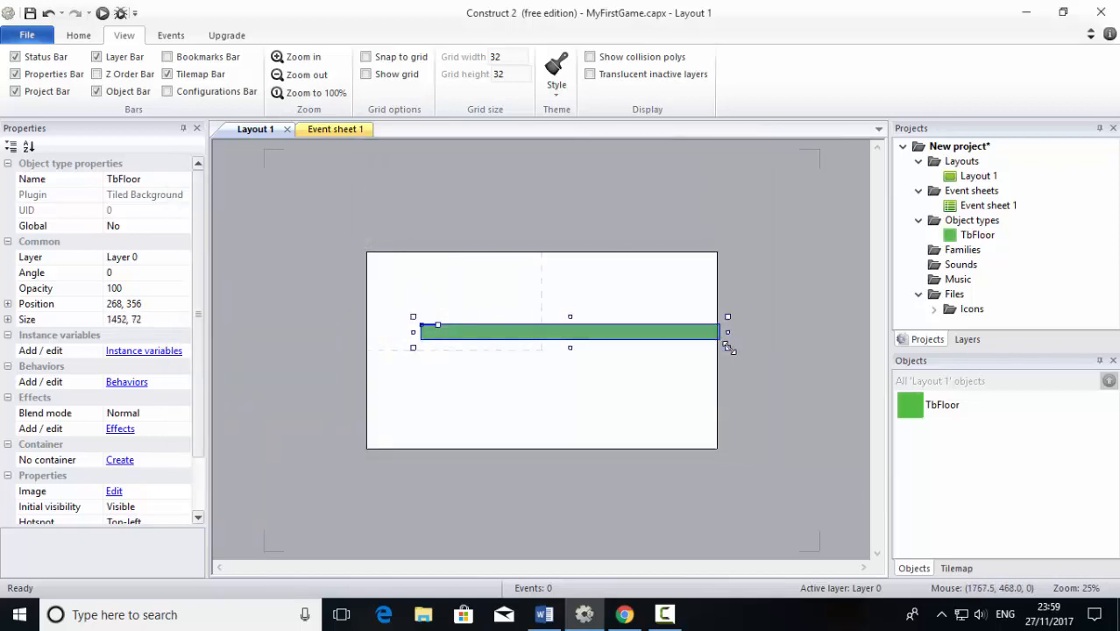
drag(413, 332, 349, 334)
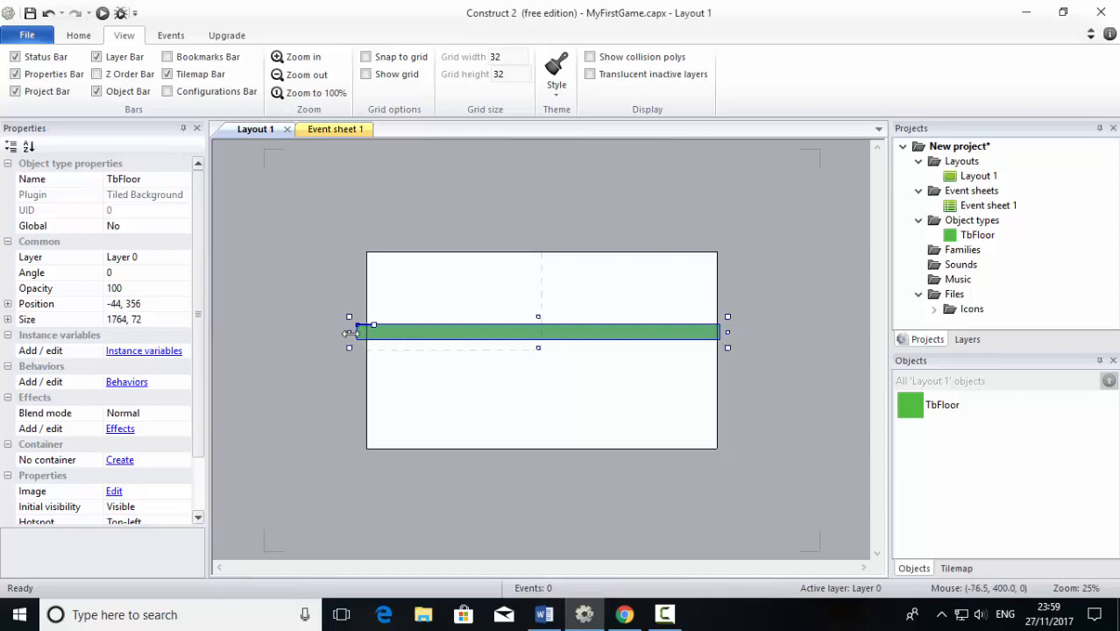
drag(469, 341, 471, 352)
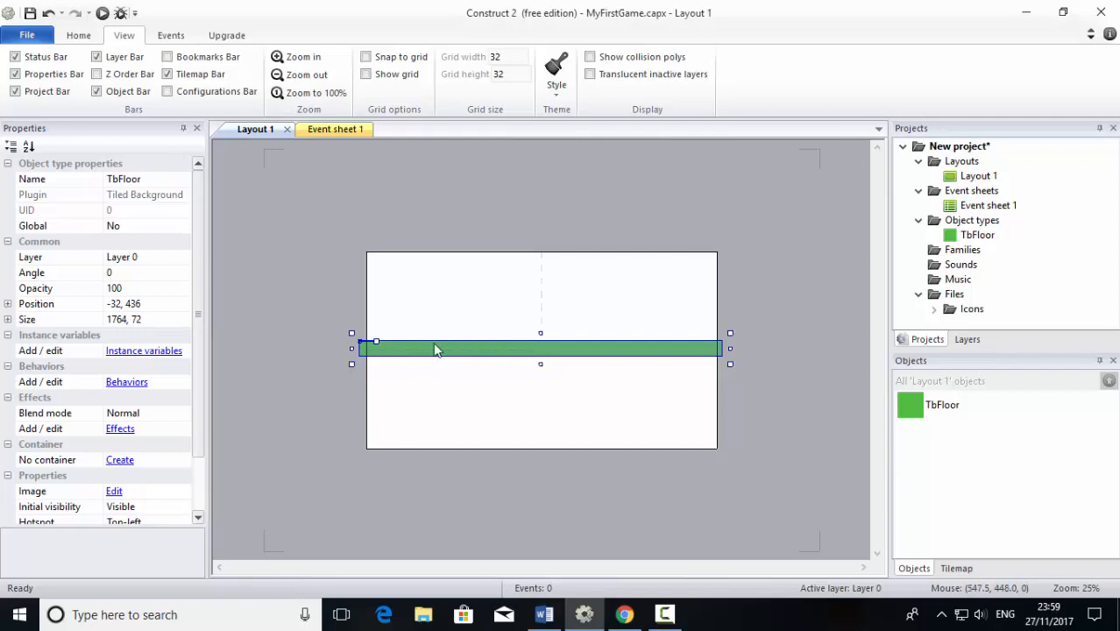
- Add the Solid behavior to TbFloor
click(126, 383)
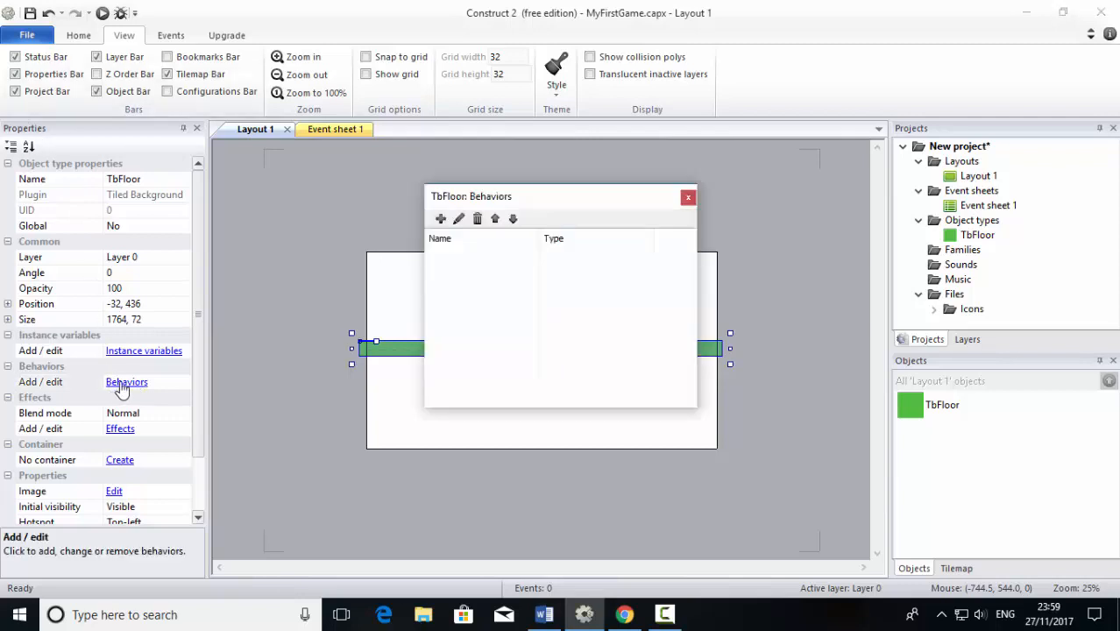
click(441, 220)
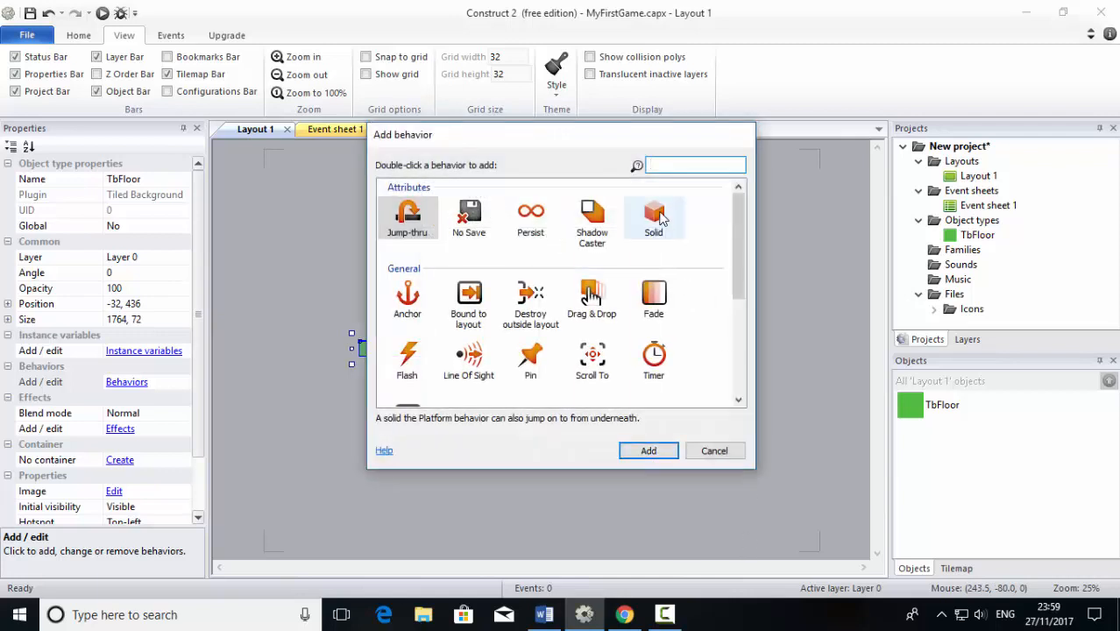
click(659, 217)
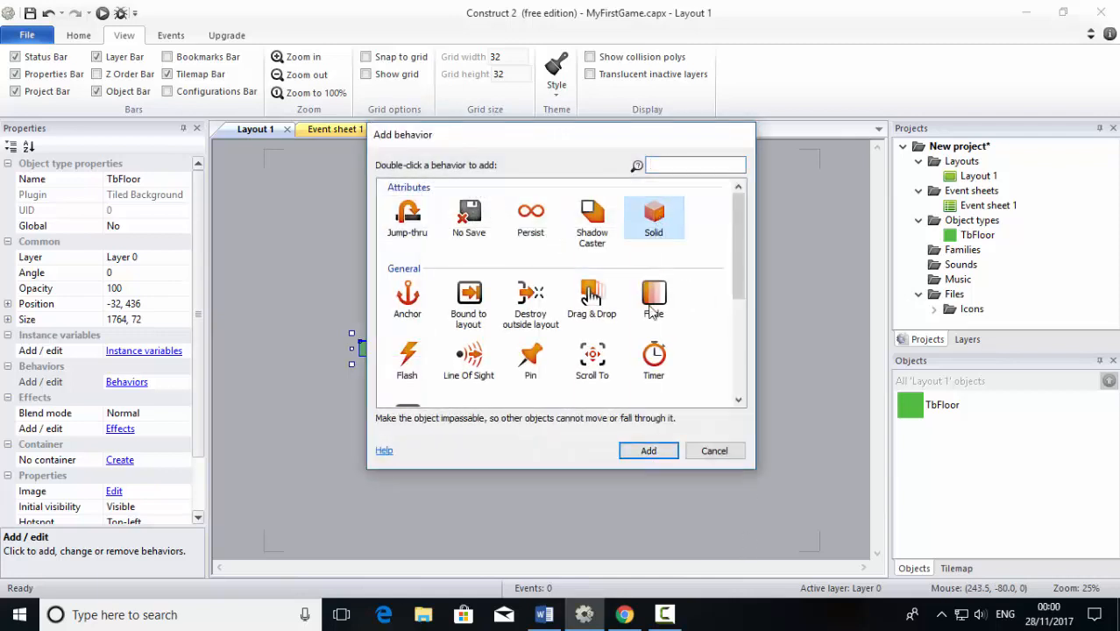
click(649, 451)
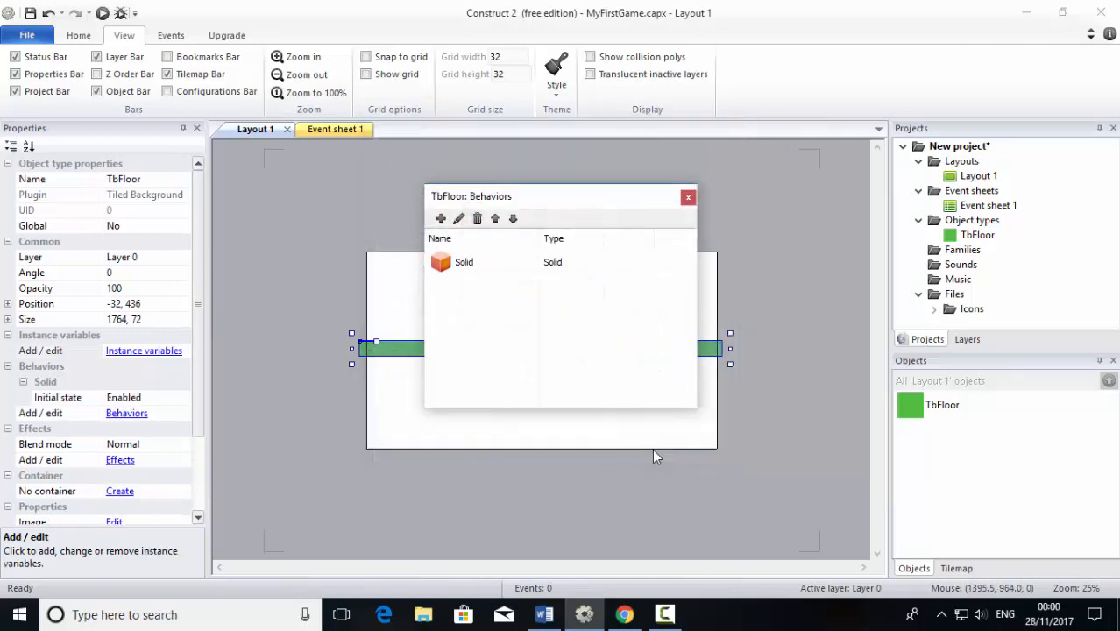
click(688, 198)
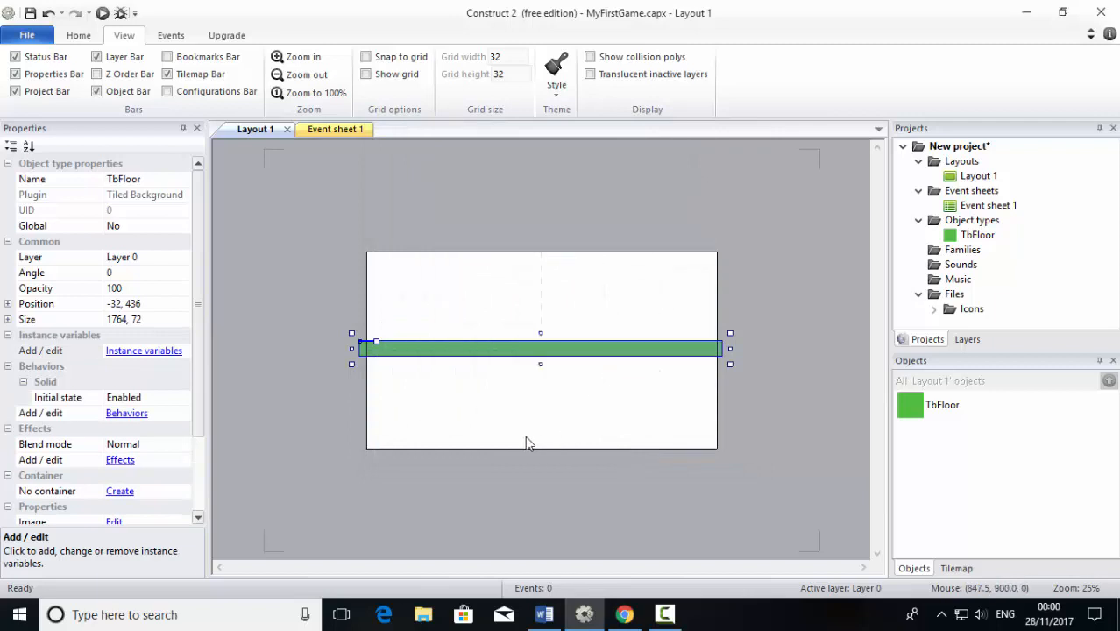
- Insert a Sprite object named sprPlayer above the green floor at about 372, 236
right_click(440, 303)
click(470, 309)
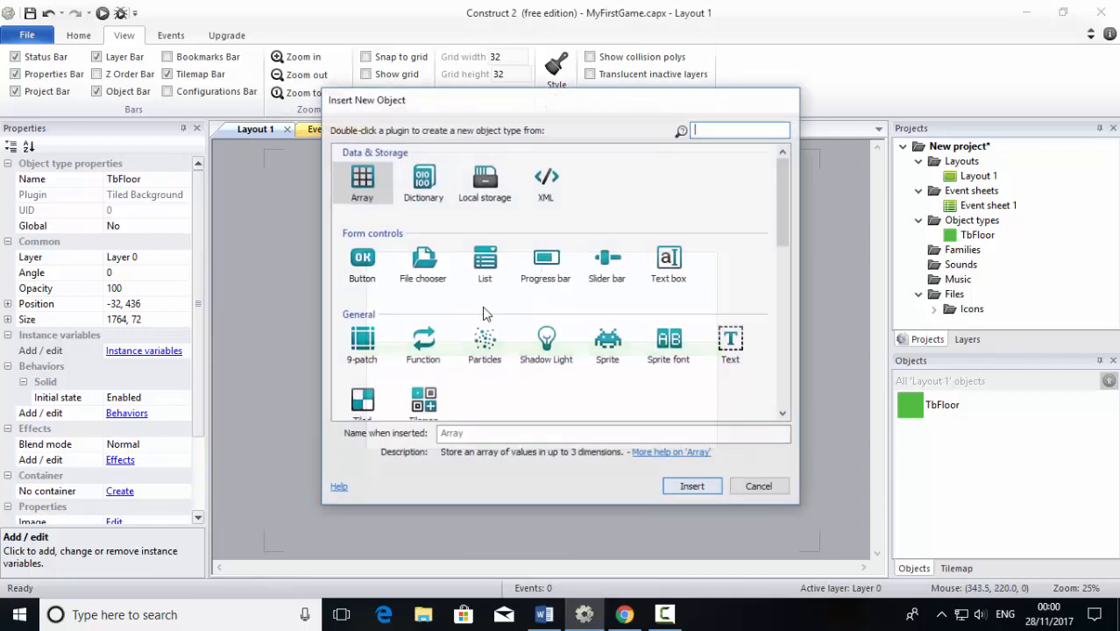
click(610, 347)
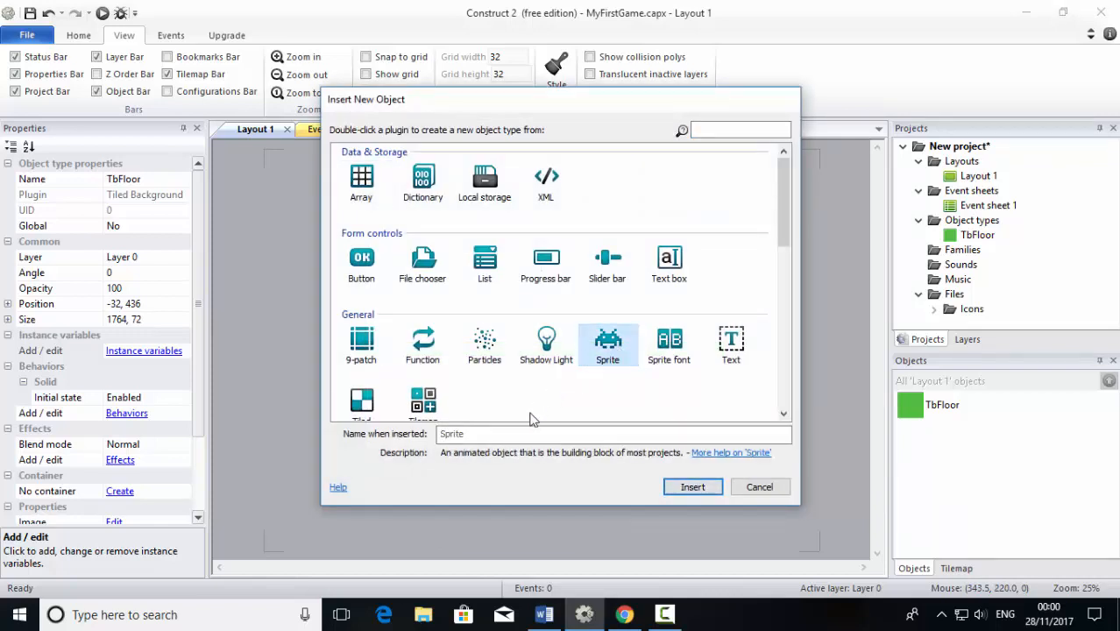
click(511, 436)
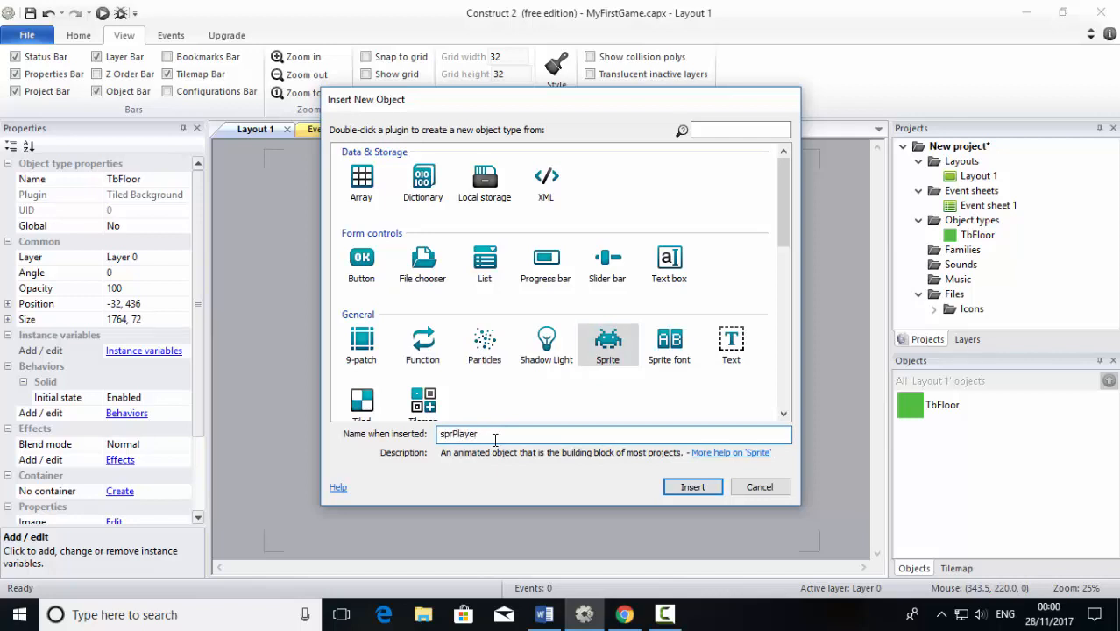
click(690, 487)
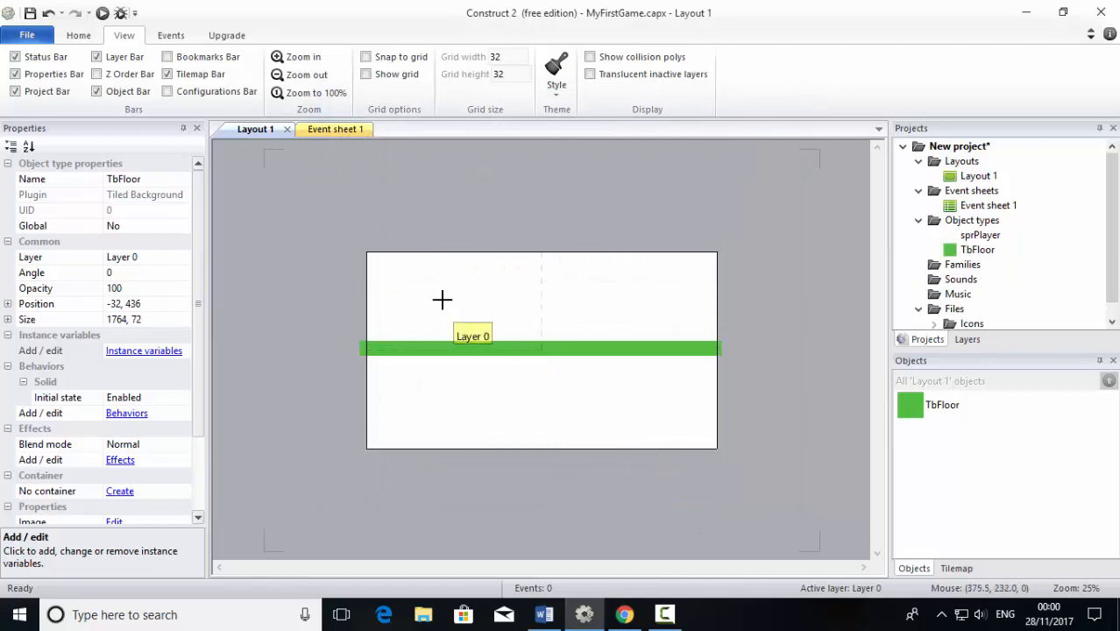
click(441, 300)
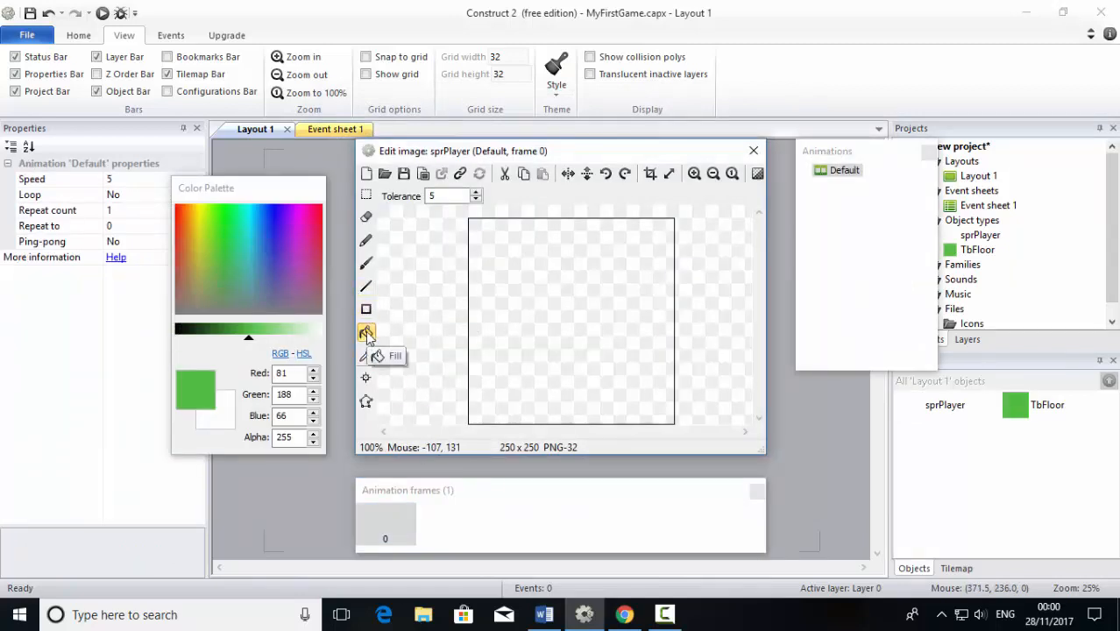
- Fill the sprPlayer image with purple (125, 63, 191) and paint simple green face features on it with the size 10 brush
click(284, 259)
click(550, 321)
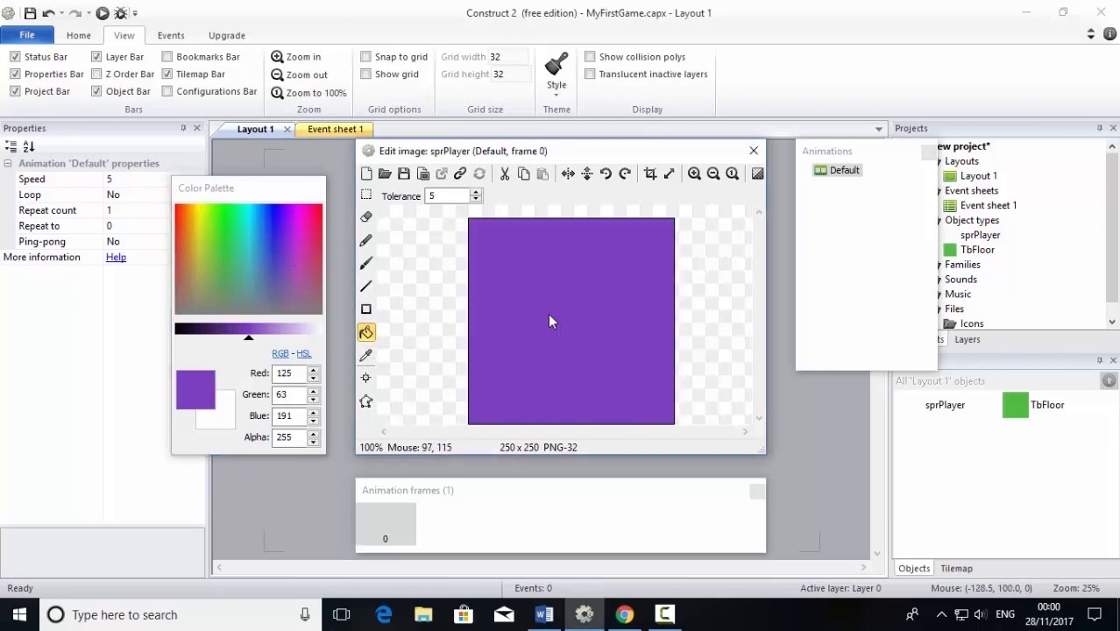
click(366, 264)
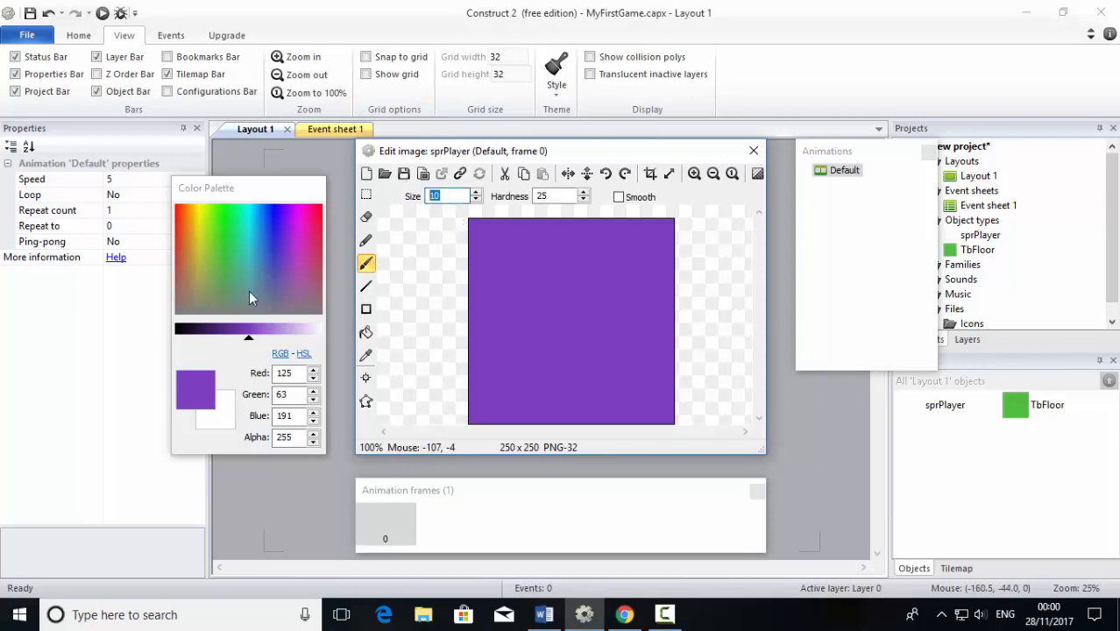
click(220, 253)
click(496, 299)
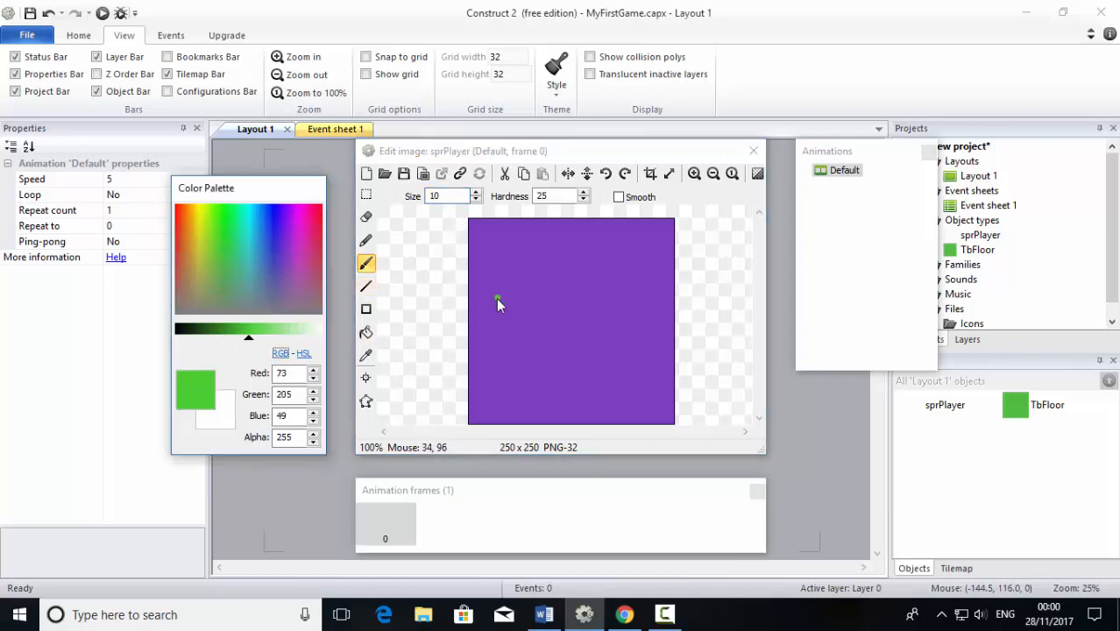
click(635, 282)
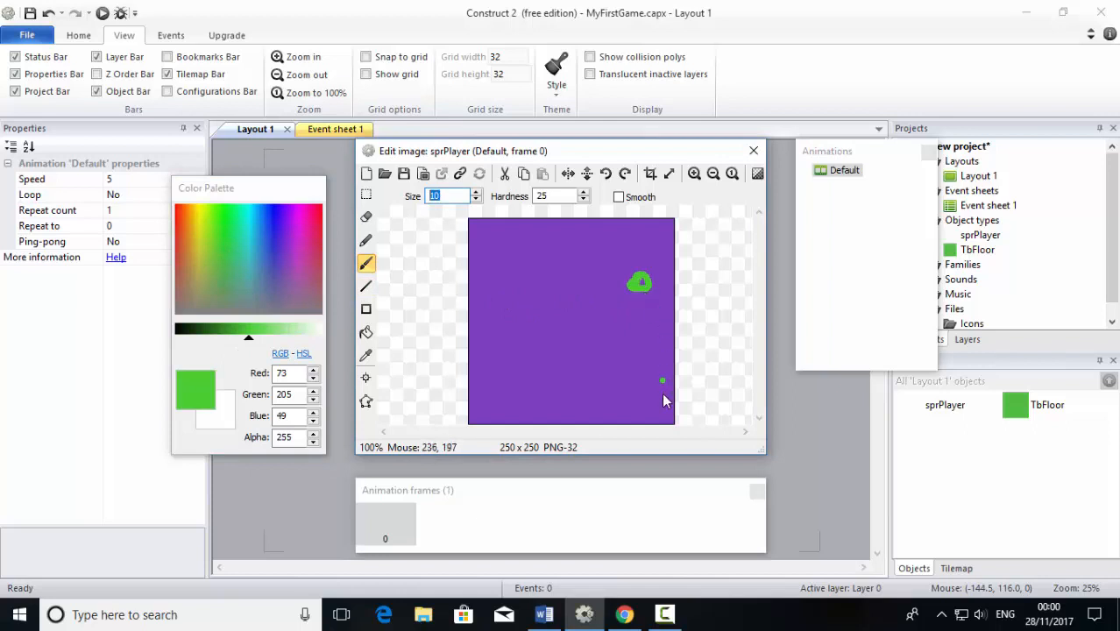
drag(667, 420, 579, 357)
drag(662, 358, 667, 346)
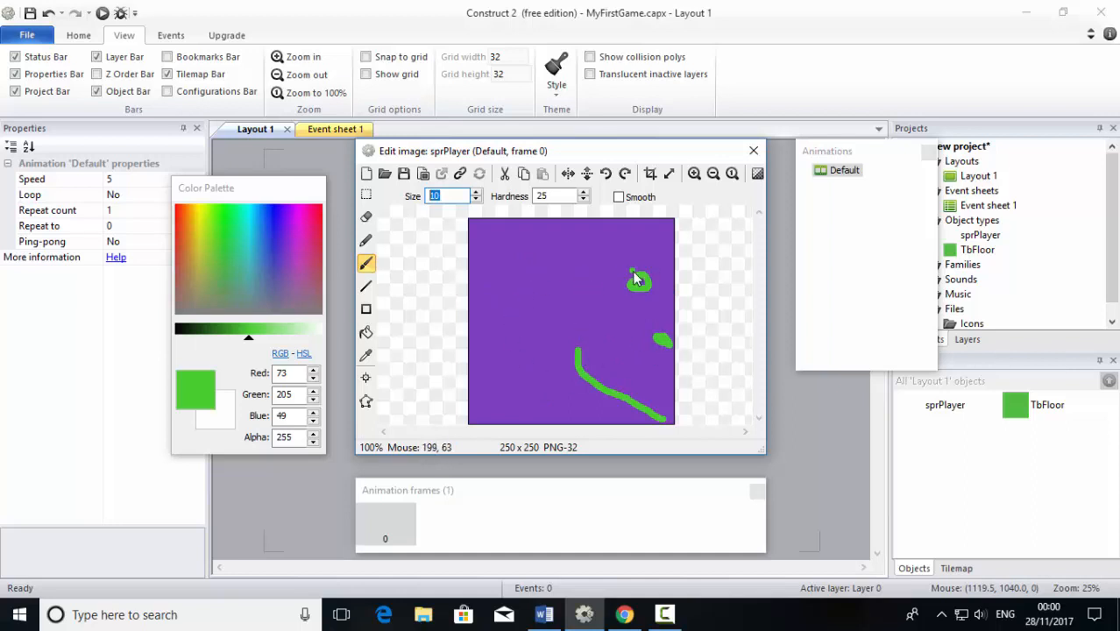
click(607, 361)
click(754, 153)
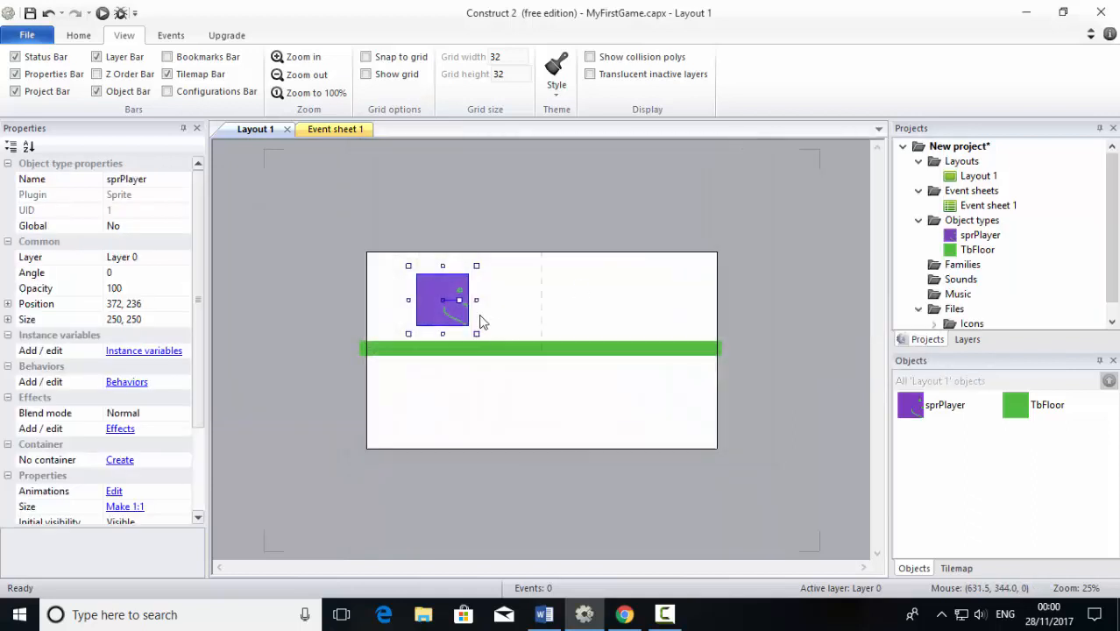
- Shrink sprPlayer to about 58 by 58 and place it just above the floor's left end, at about 104, 376
drag(478, 265, 386, 329)
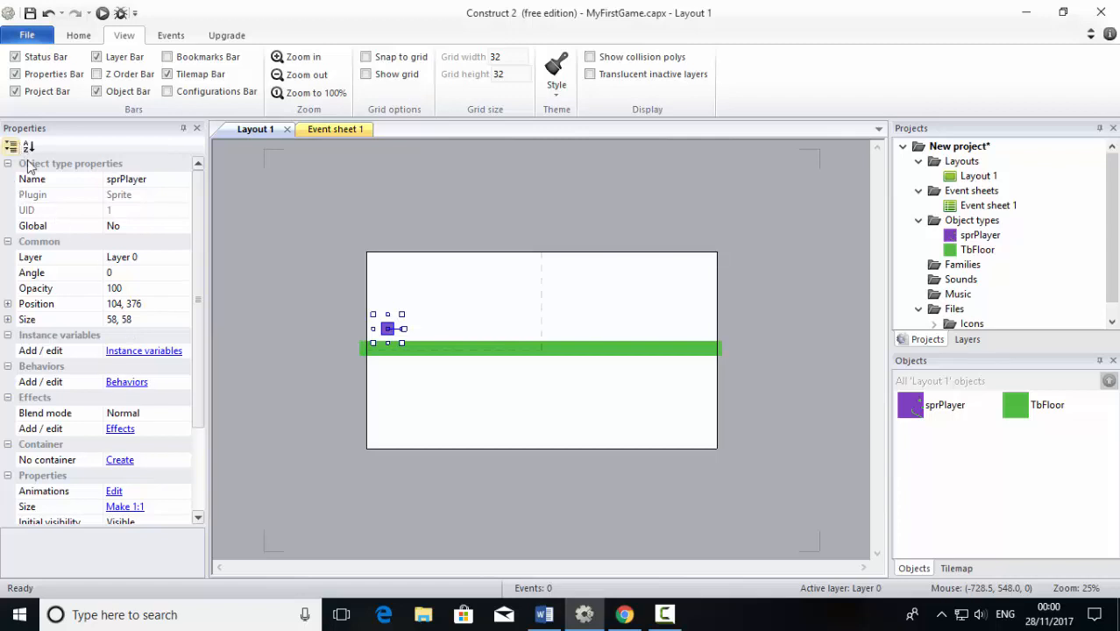
- Add the Solid and Bound to layout behaviors to sprPlayer
click(125, 384)
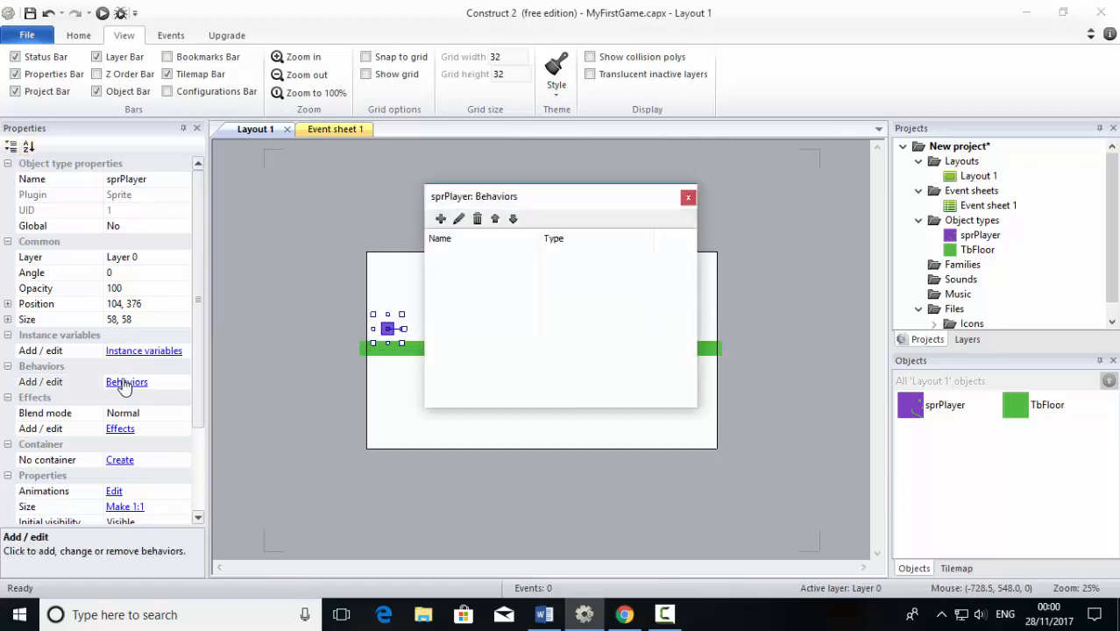
click(441, 218)
click(659, 223)
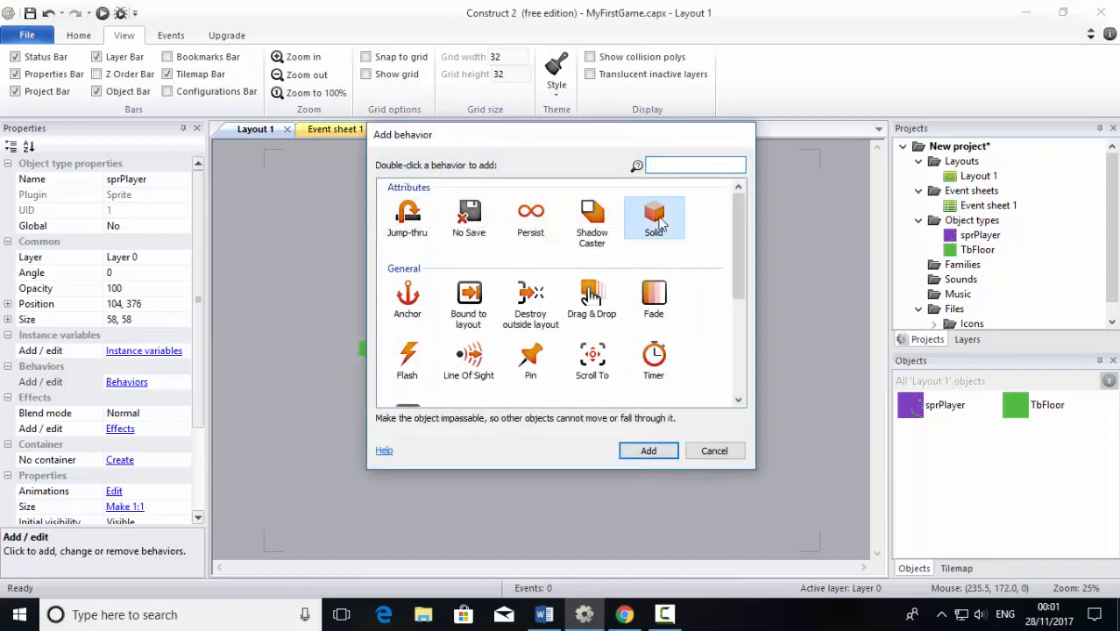
click(643, 449)
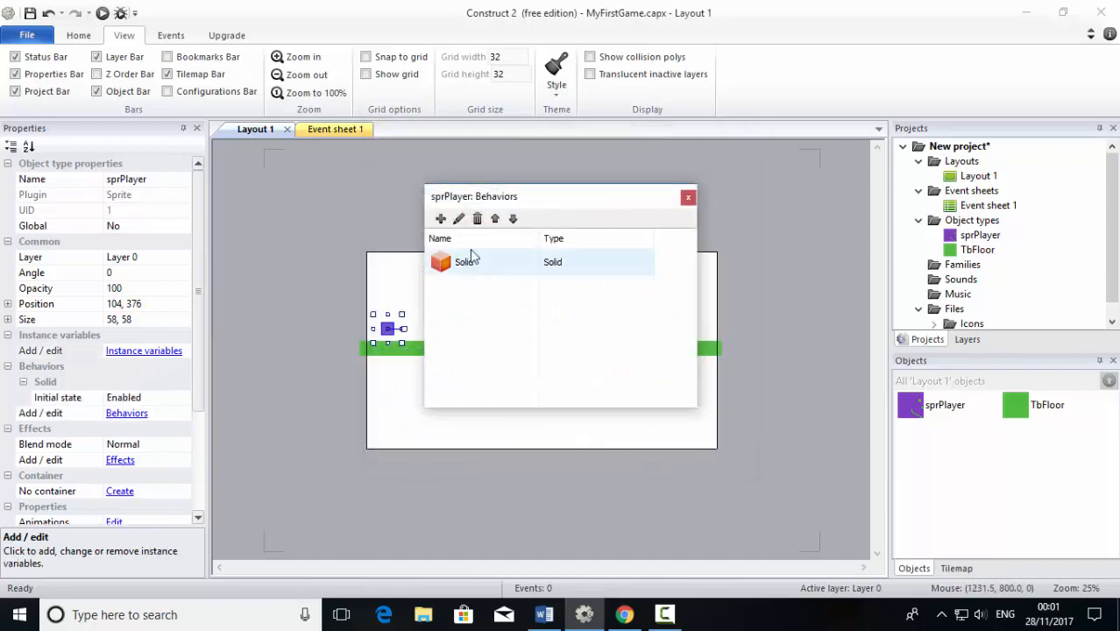
click(441, 220)
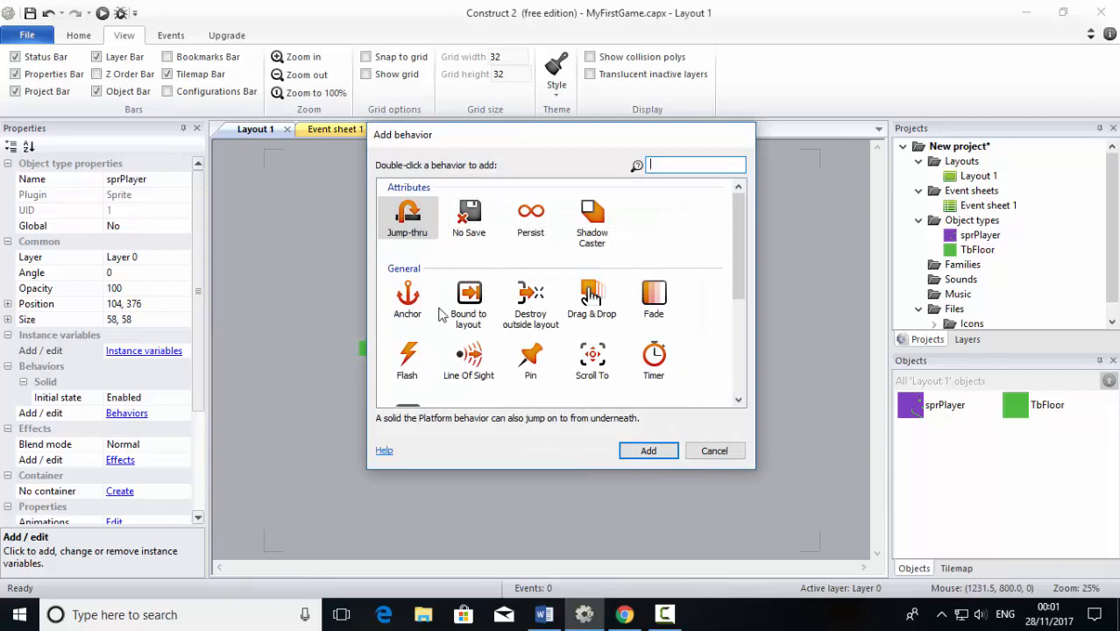
click(474, 311)
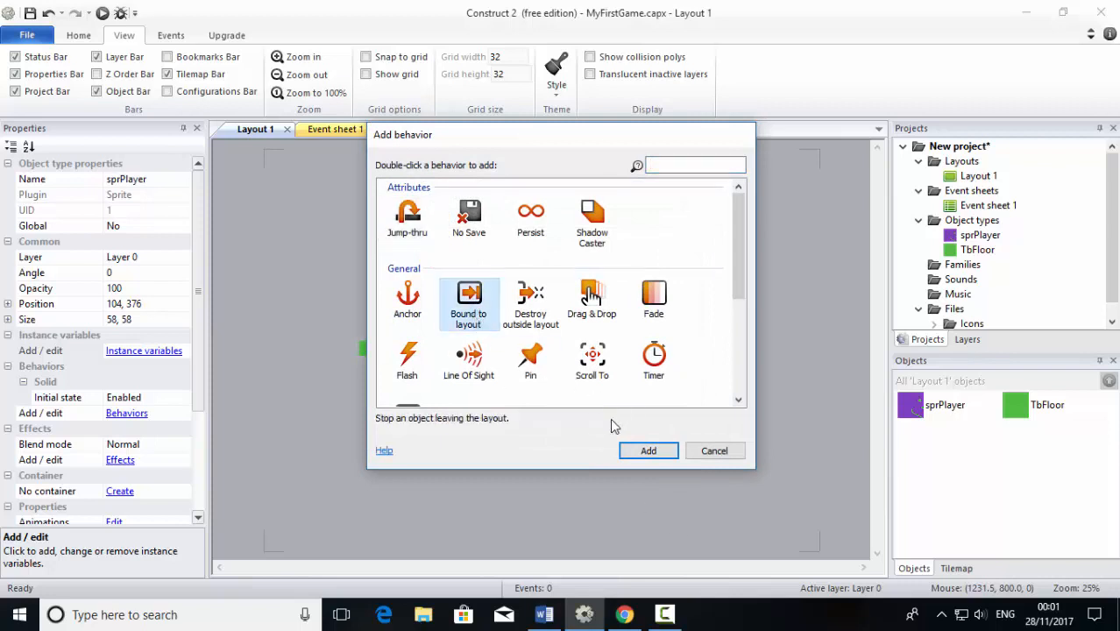
click(648, 449)
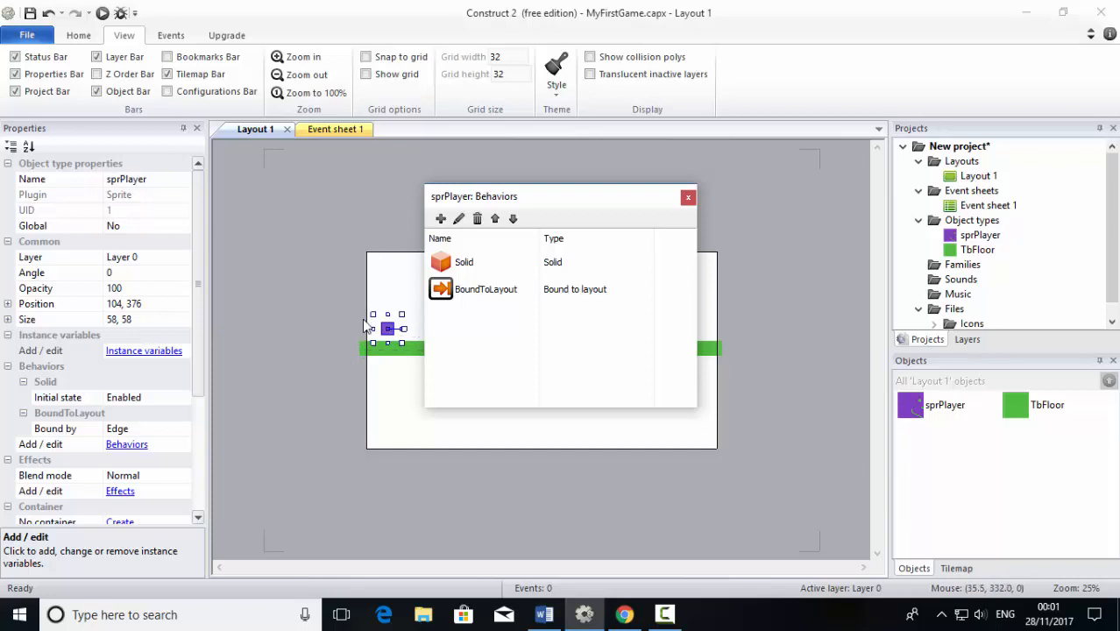
- Add the Scroll To and Platform behaviors to sprPlayer and close its behavior list
click(441, 219)
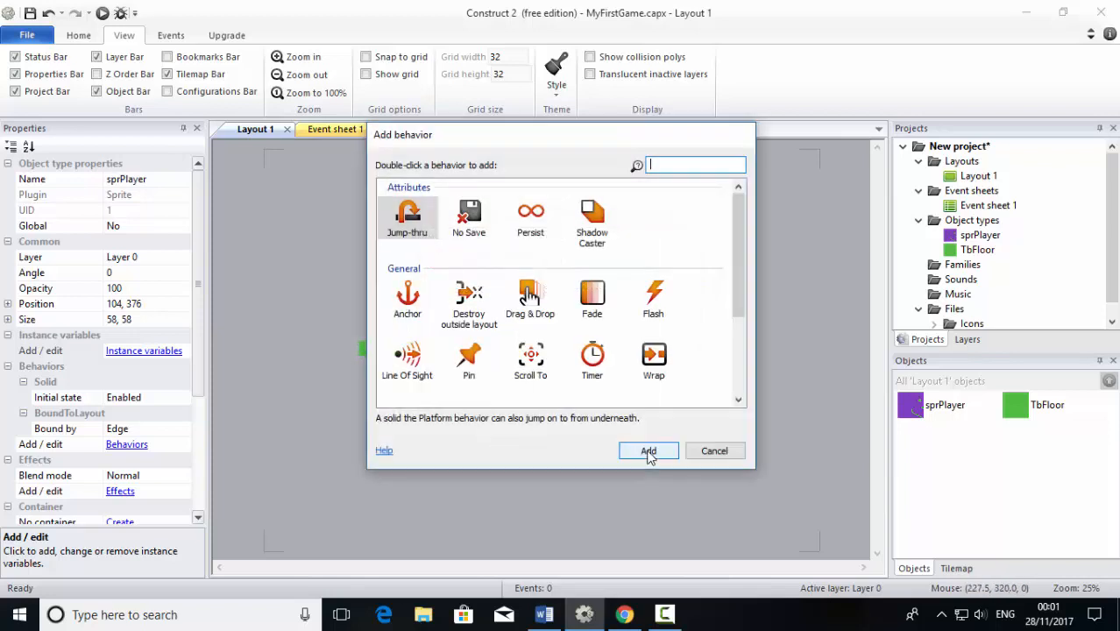
click(545, 377)
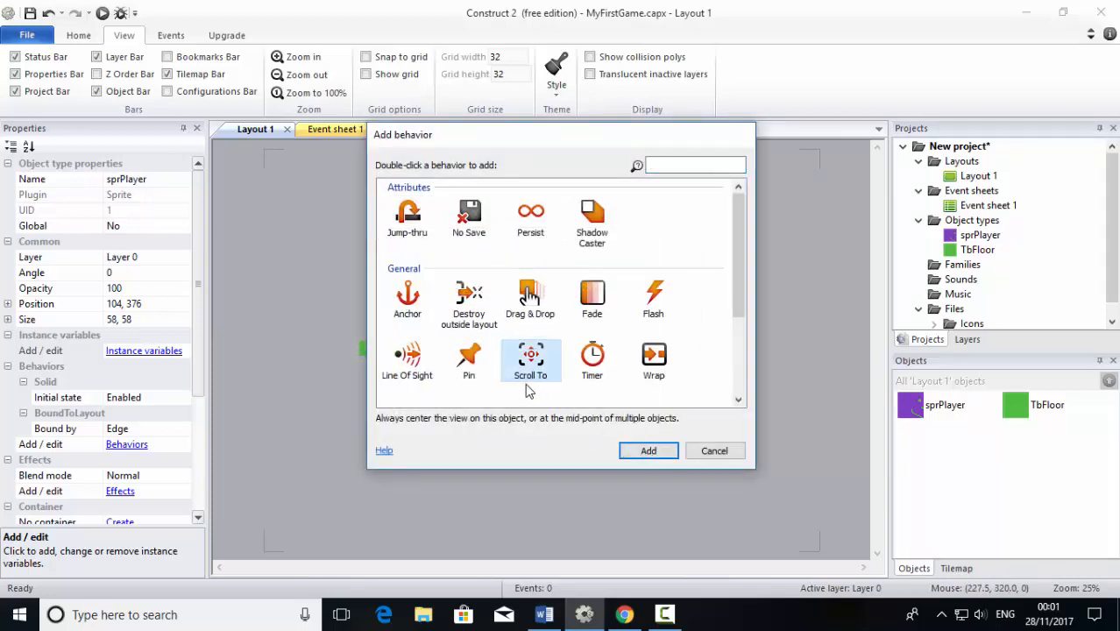
click(656, 457)
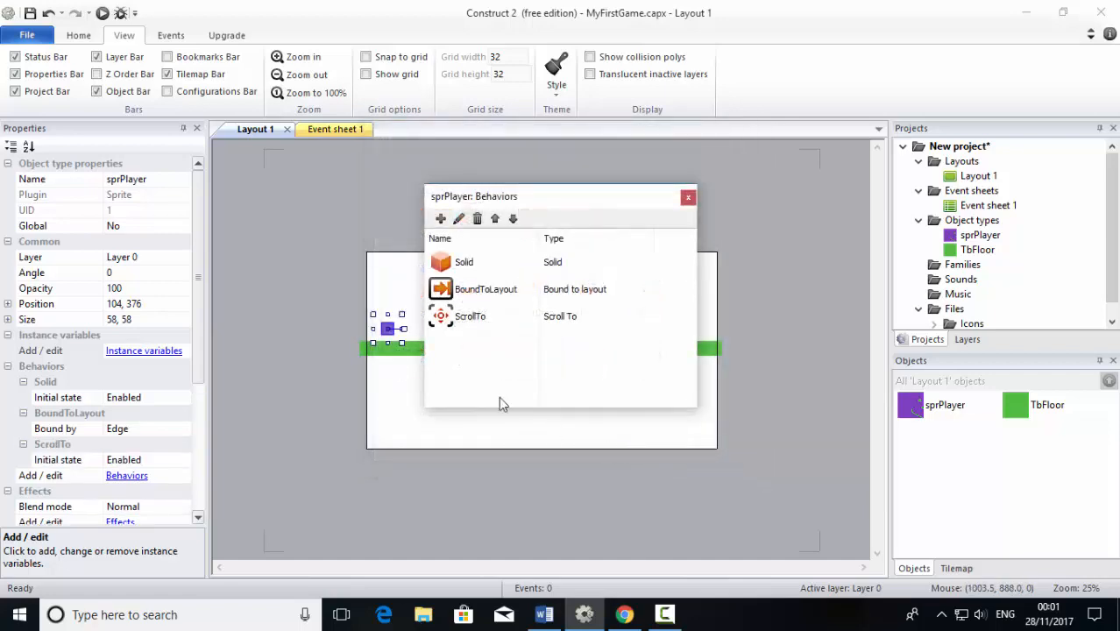
click(441, 218)
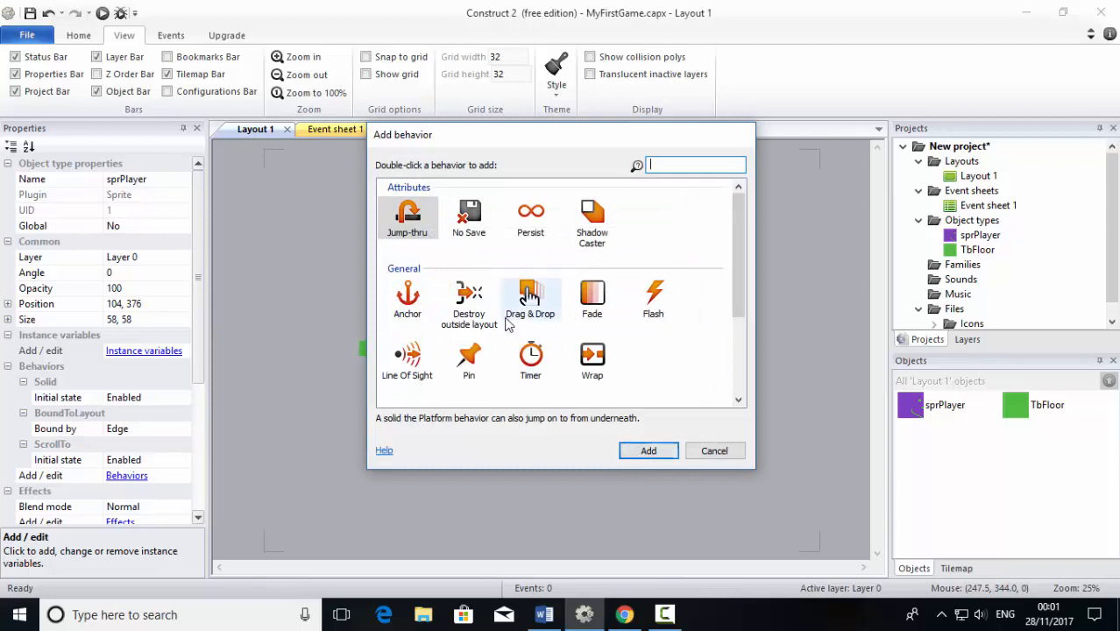
scroll(517, 347, down, 3)
click(477, 375)
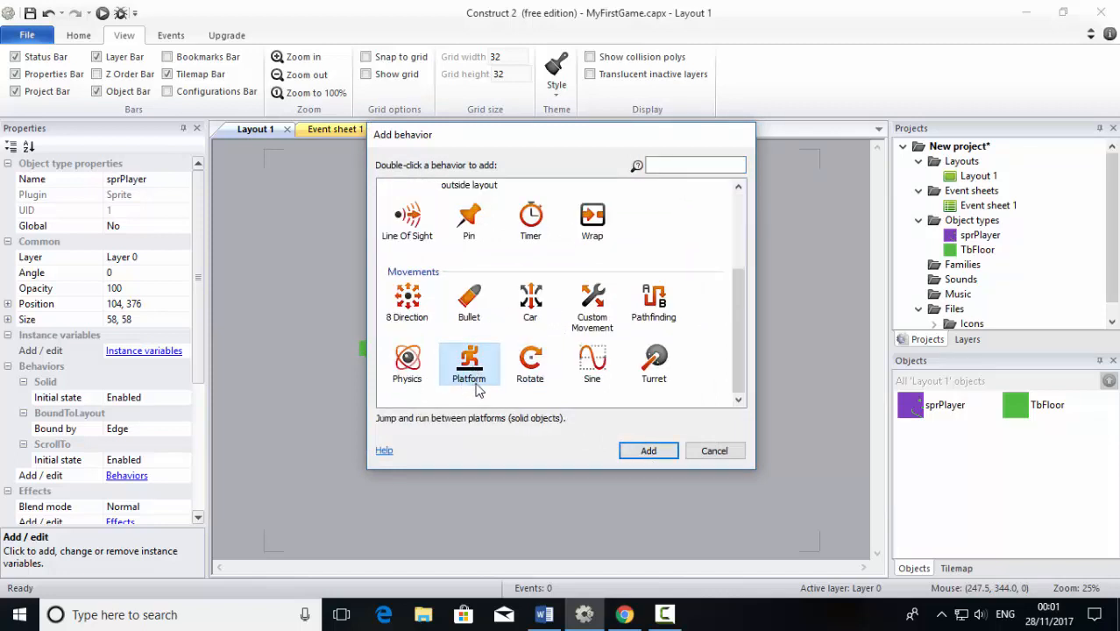
click(645, 451)
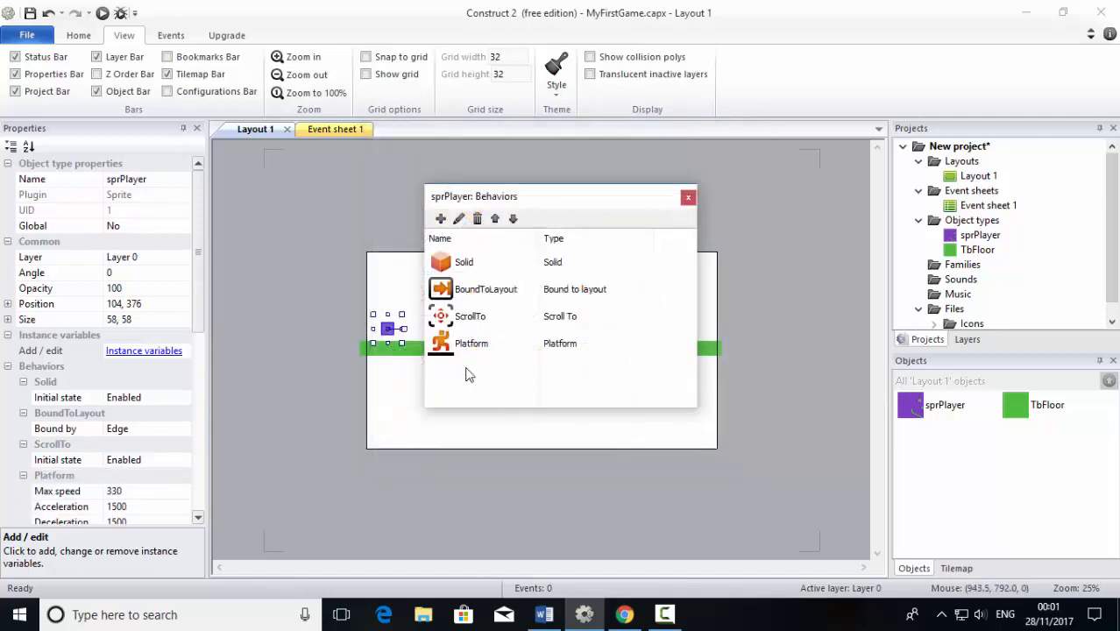
click(688, 197)
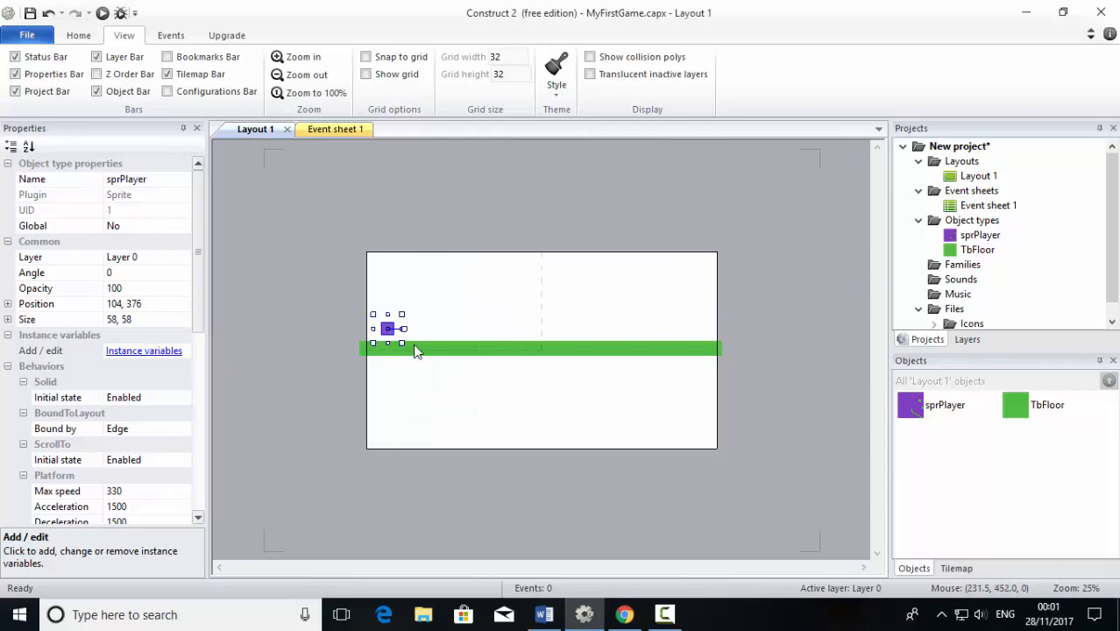
- Preview the layout in the browser, test moving the player both ways and jumping, and return to the layout
click(407, 283)
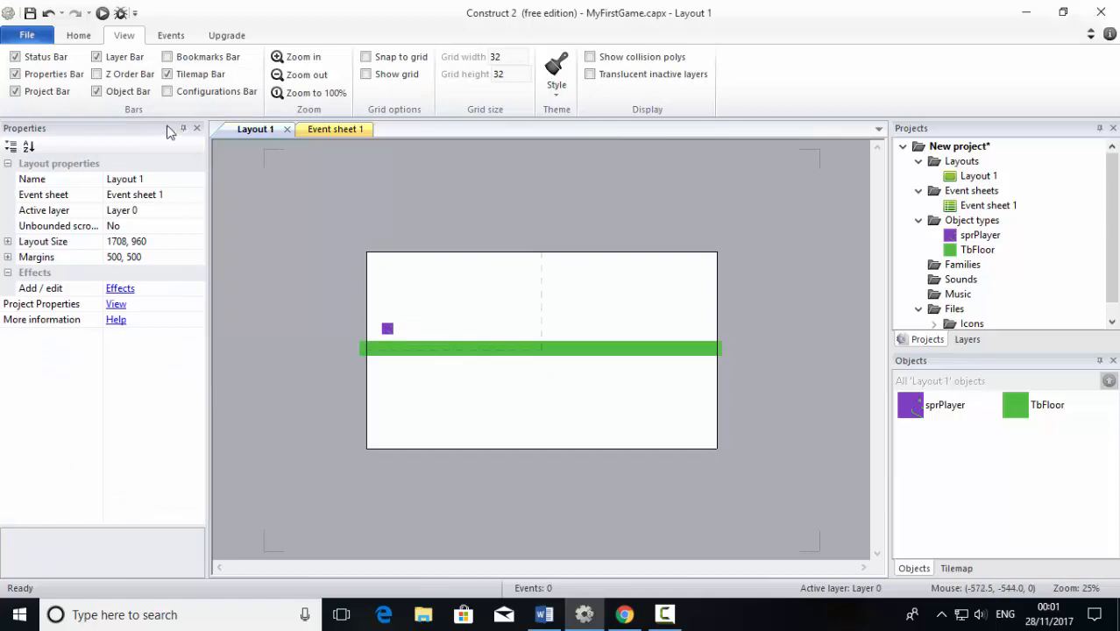
click(102, 14)
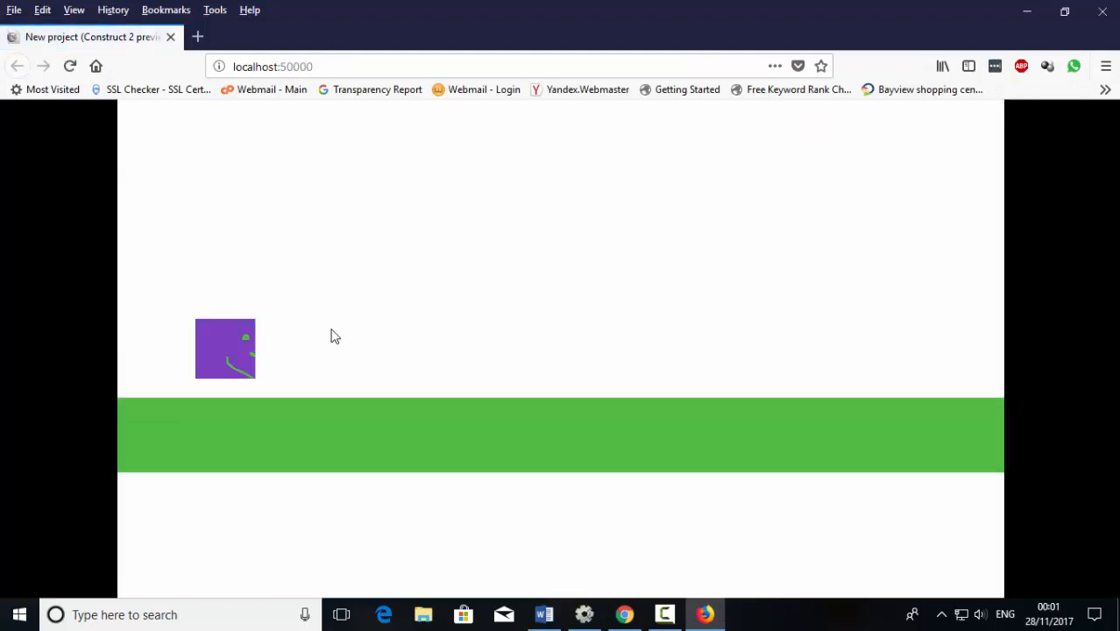
key(Right)
key(Up)
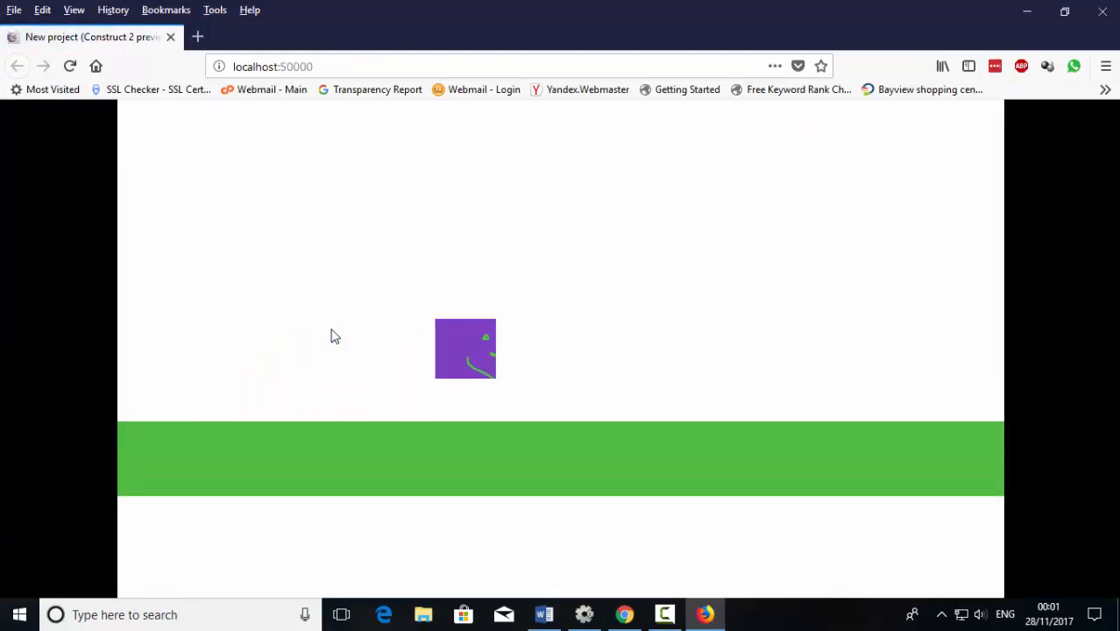
key(Left)
key(Right)
key(Up)
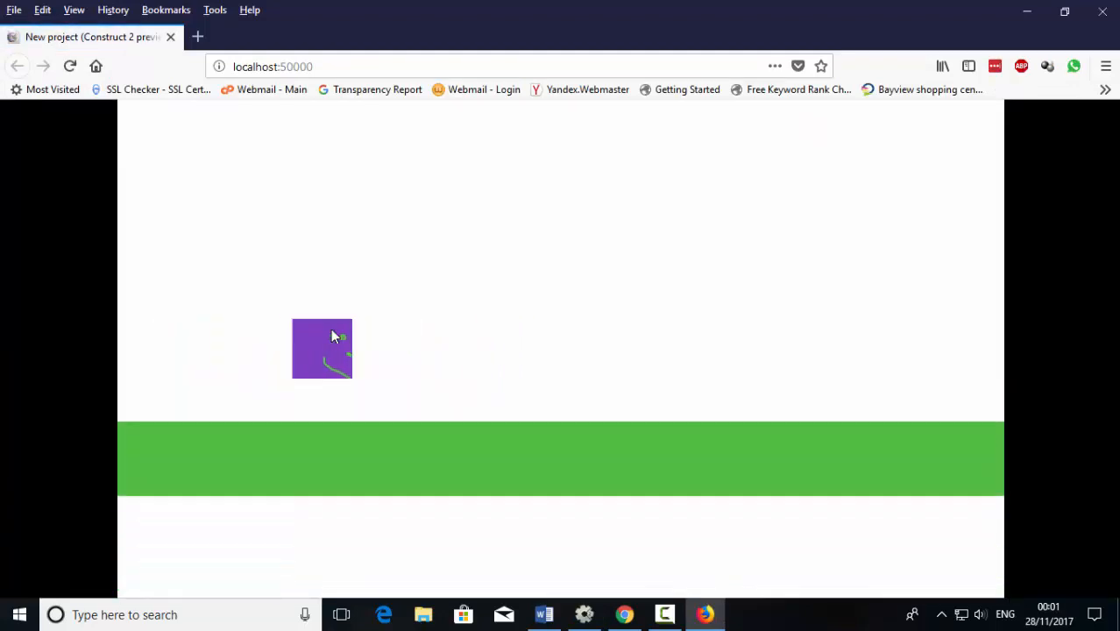
click(1027, 12)
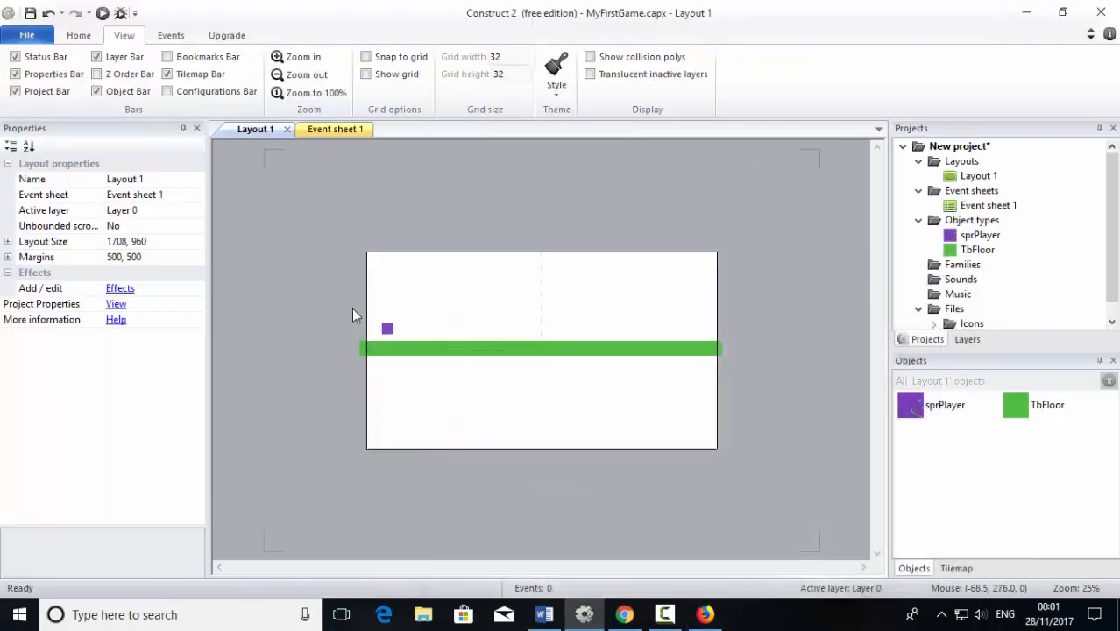
- Insert a Sprite object named sprKiller above the green floor at about 452, 196
right_click(454, 317)
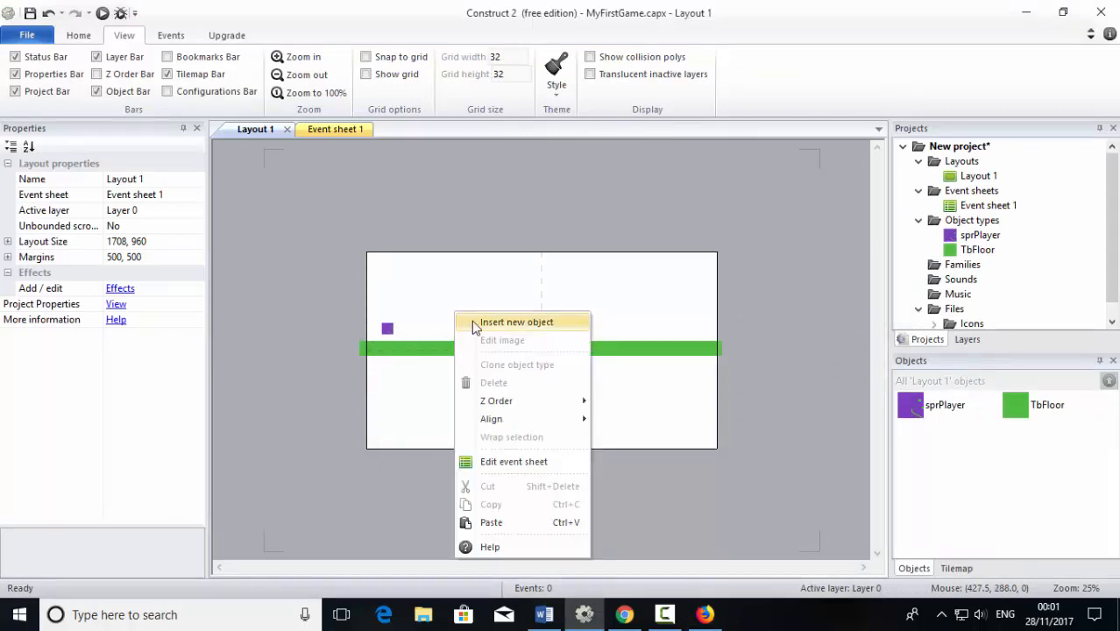
click(473, 328)
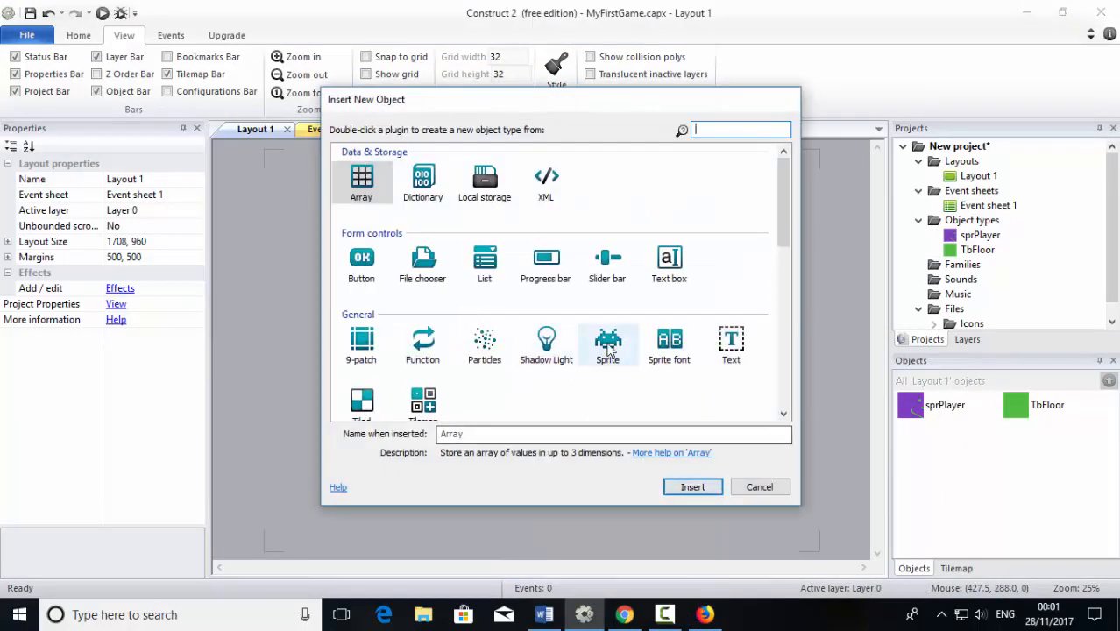
click(611, 346)
click(538, 438)
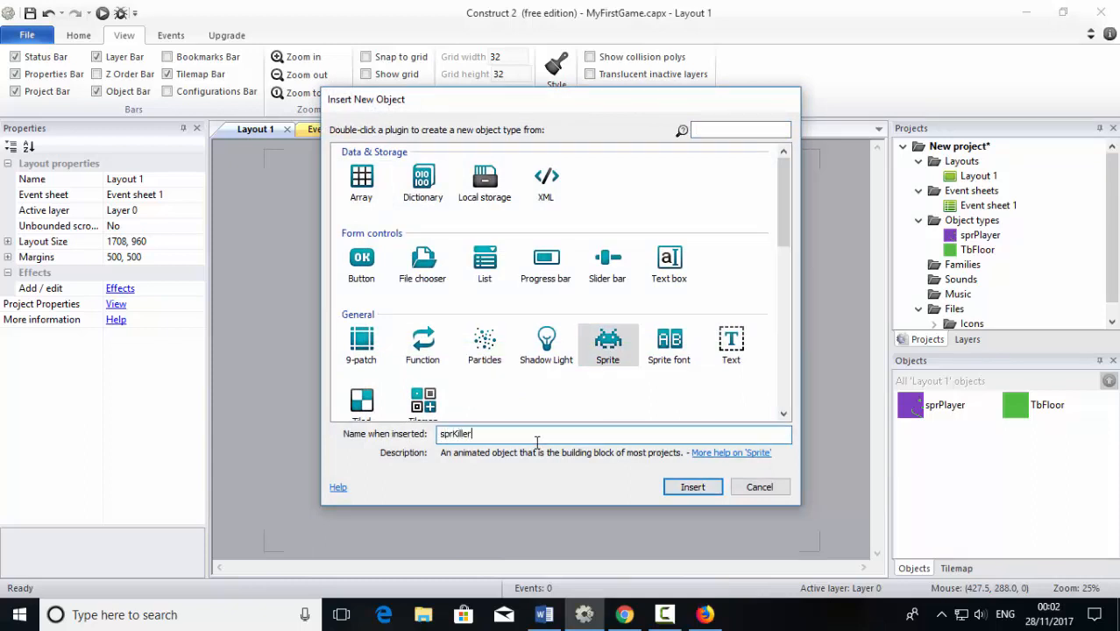
click(699, 487)
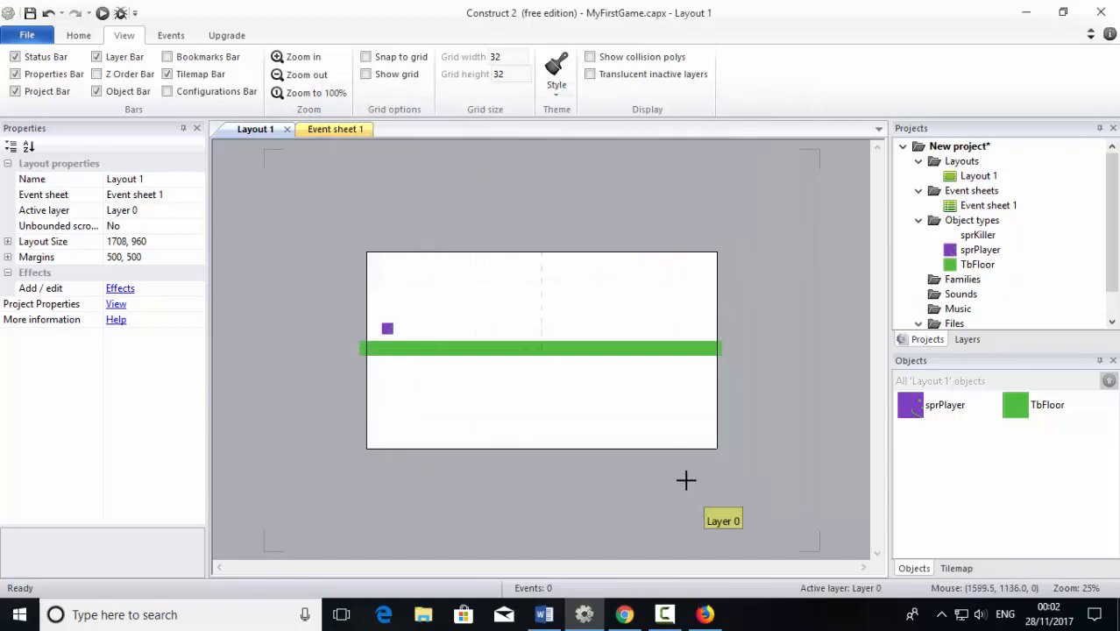
click(457, 292)
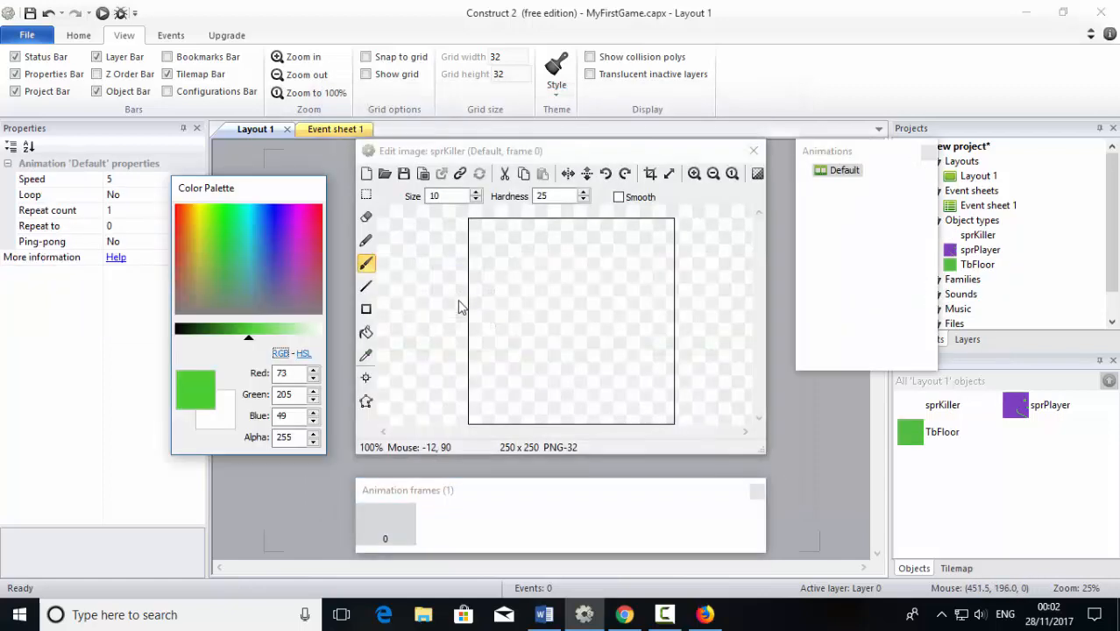
- Fill the whole sprKiller image with pink (211, 43, 109)
click(366, 333)
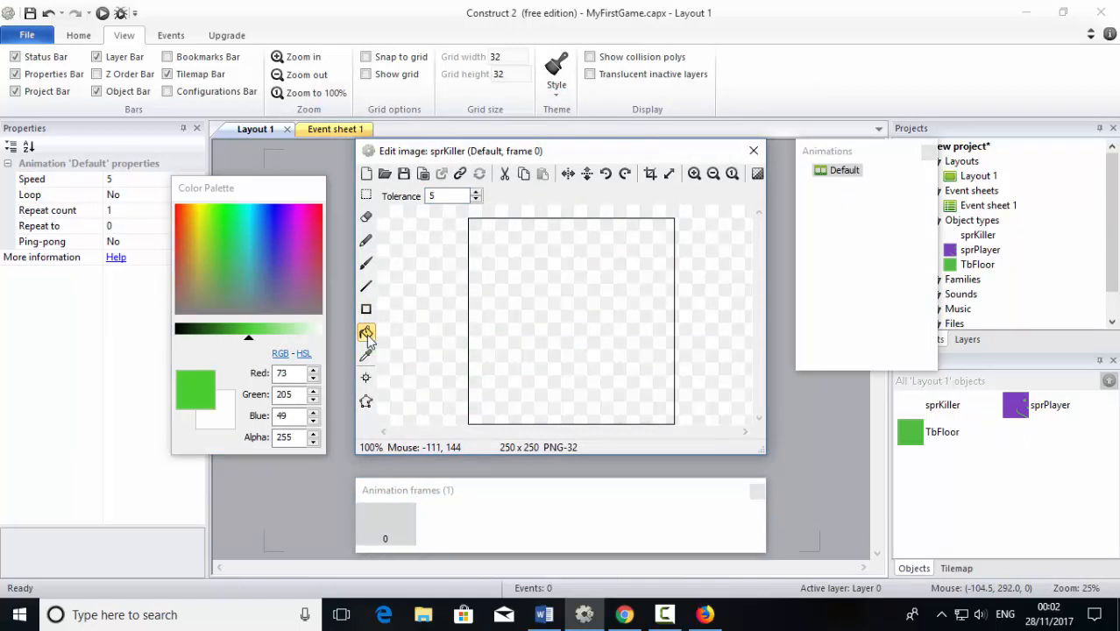
click(272, 255)
click(311, 238)
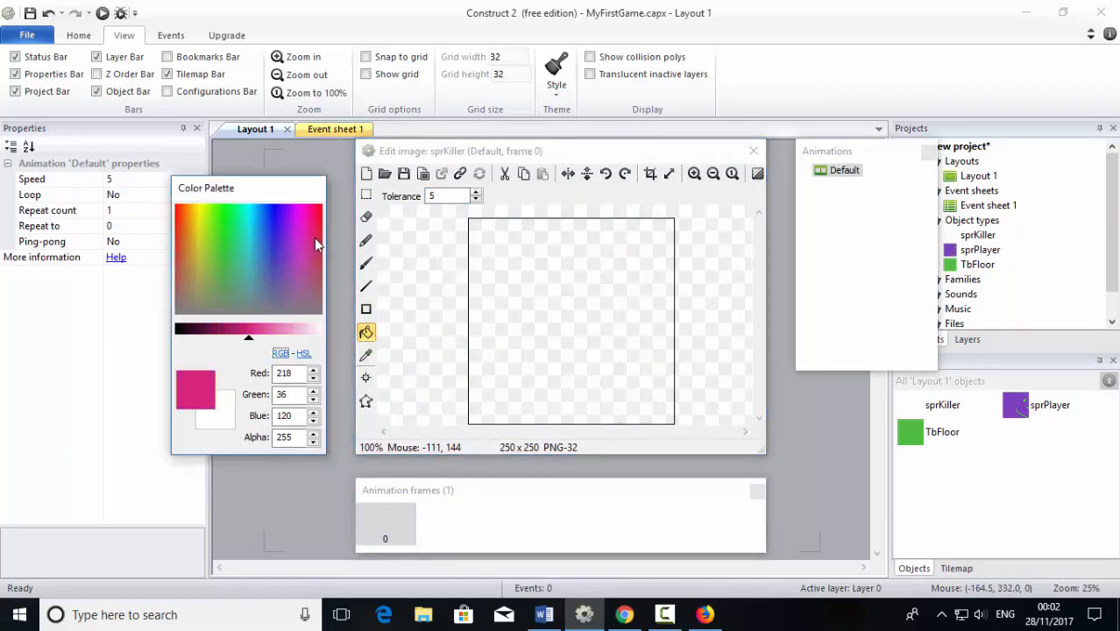
click(541, 322)
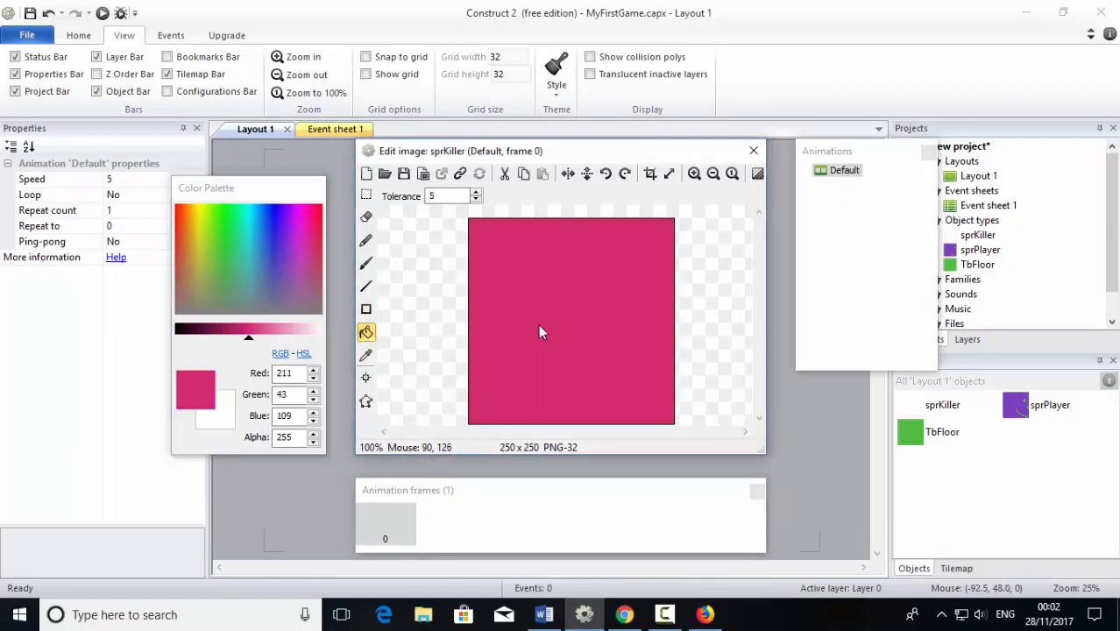
- Paint an eye, a nose dot and a frowning mouth on sprKiller in green (113, 212, 42) with the size 10 brush
click(367, 263)
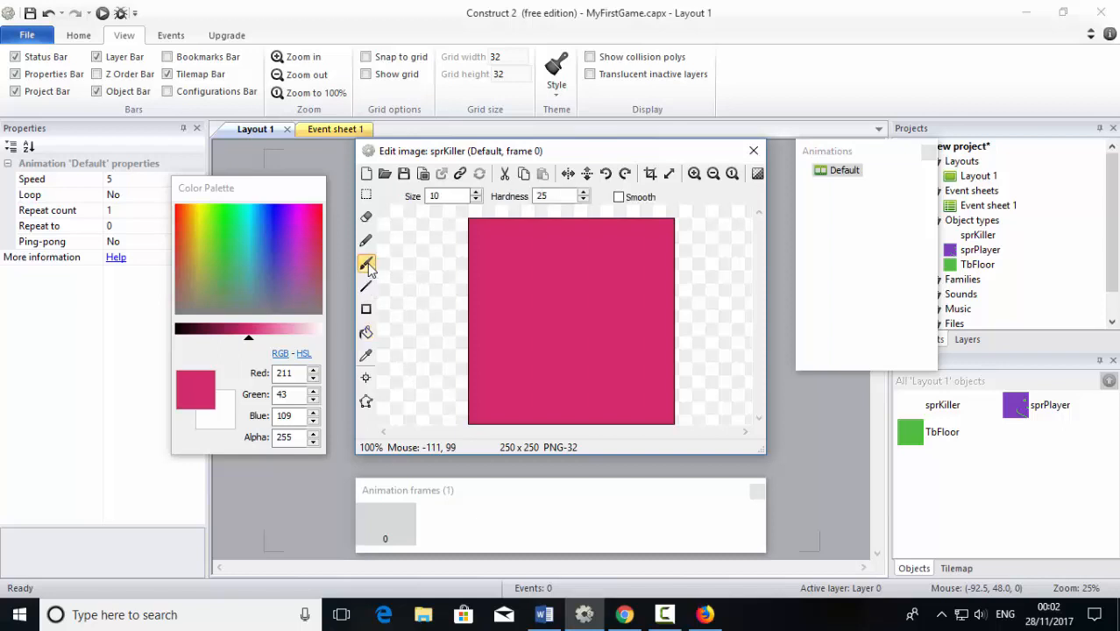
click(213, 243)
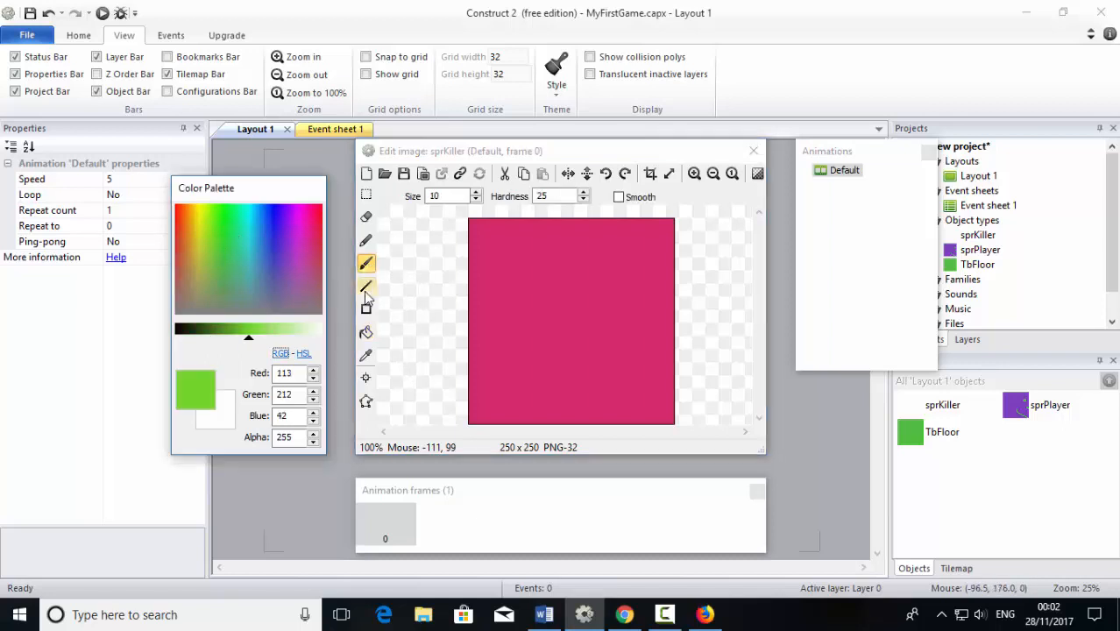
drag(488, 280, 491, 284)
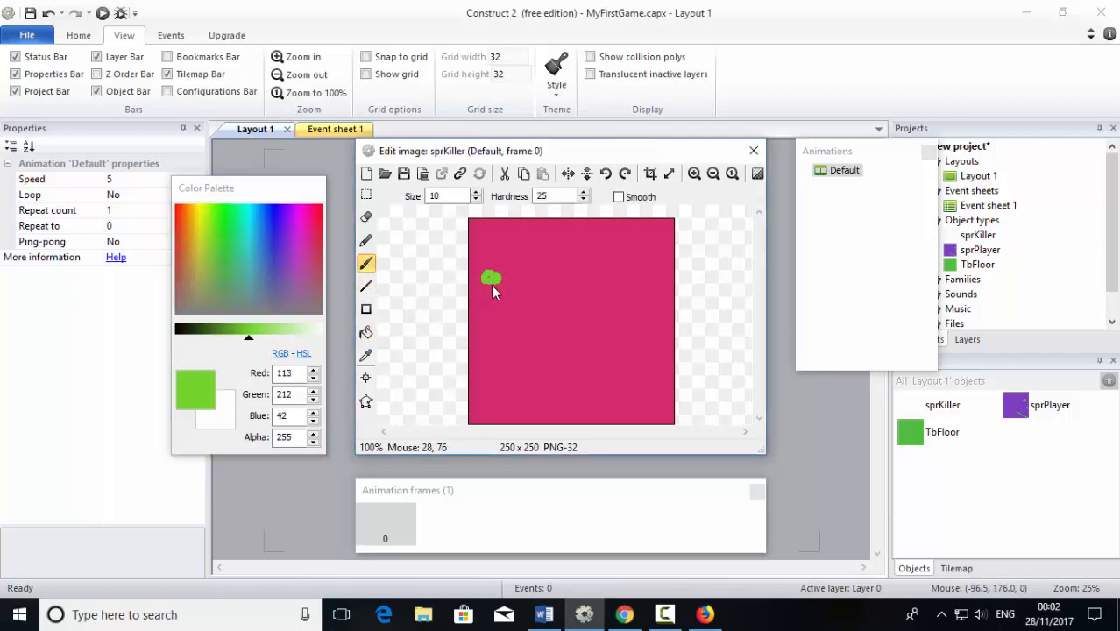
mouse_move(485, 409)
mouse_down()
mouse_move(540, 389)
mouse_move(551, 405)
mouse_up()
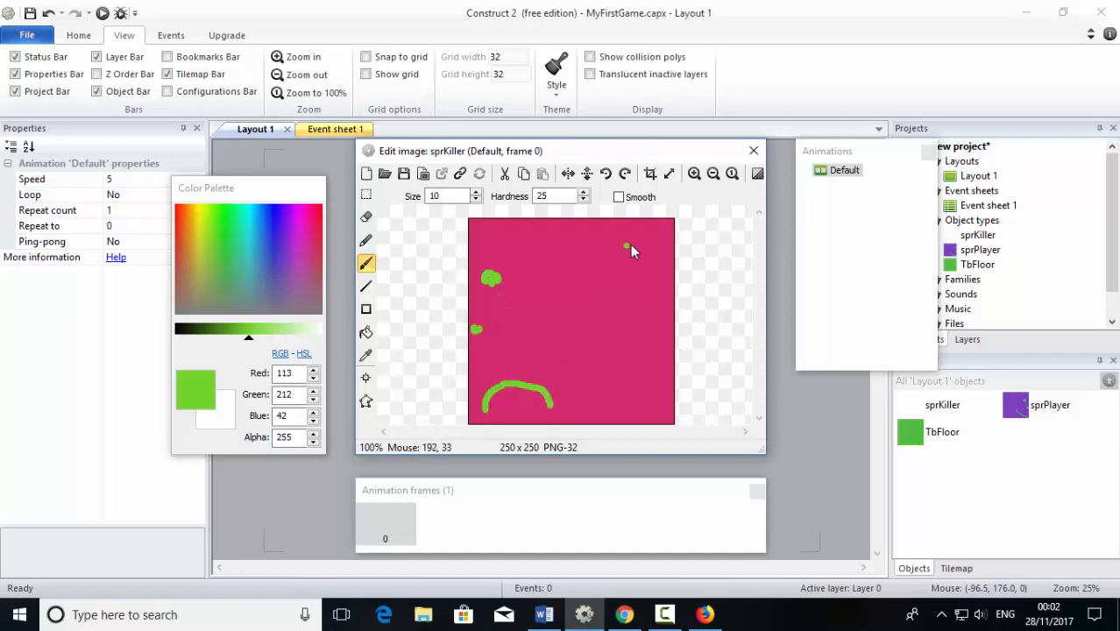
click(754, 153)
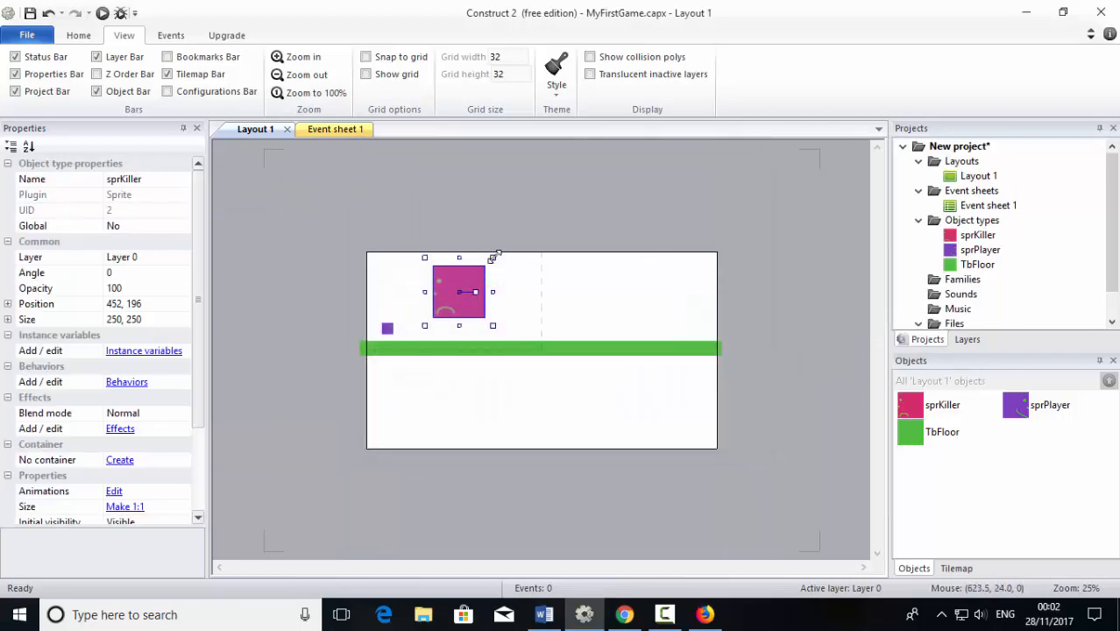
- Shrink sprKiller to 46 by 54 at about 302, 378 above the floor and paste a copy at about 564, 360
drag(492, 258, 430, 342)
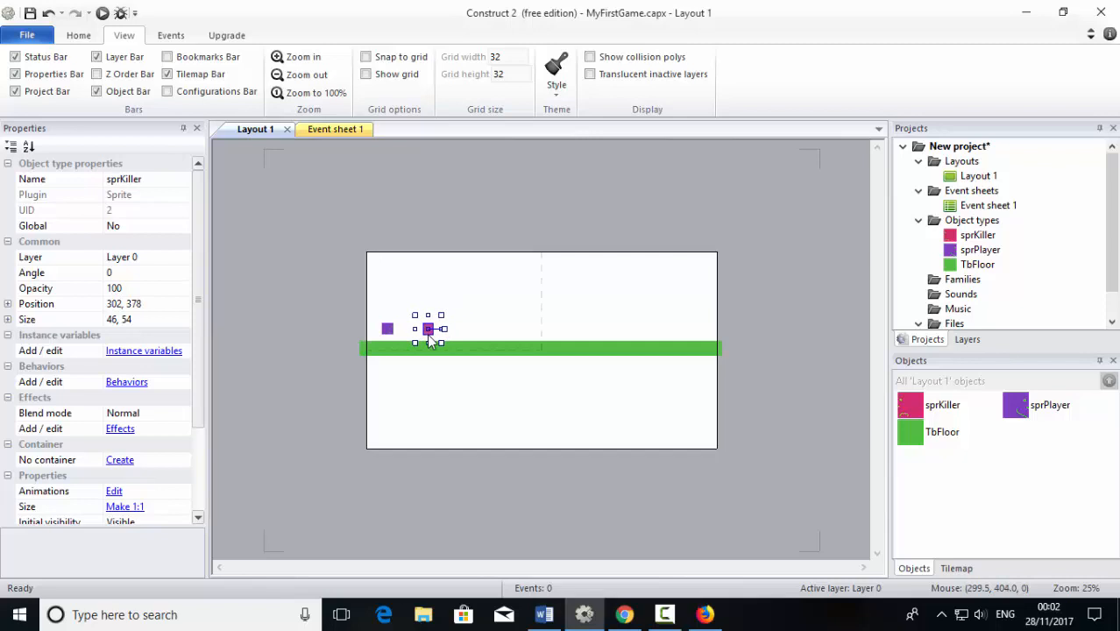
right_click(430, 341)
click(470, 290)
right_click(489, 314)
click(547, 521)
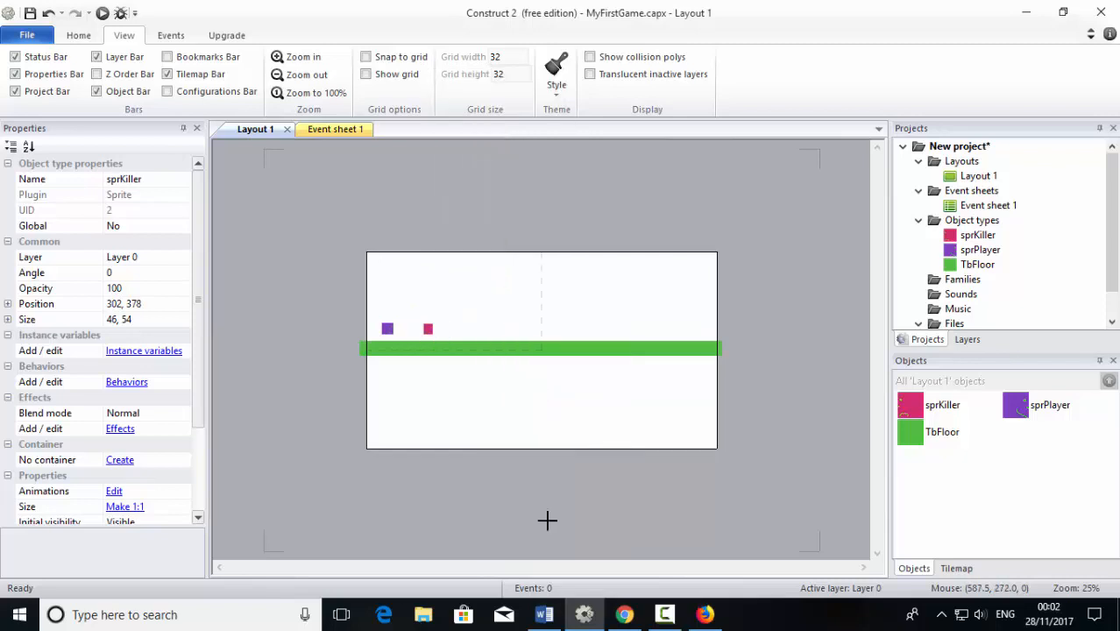
click(483, 326)
- Paste two more sprKiller copies farther along the green floor at about 924, 372 and 1416, 400
right_click(558, 331)
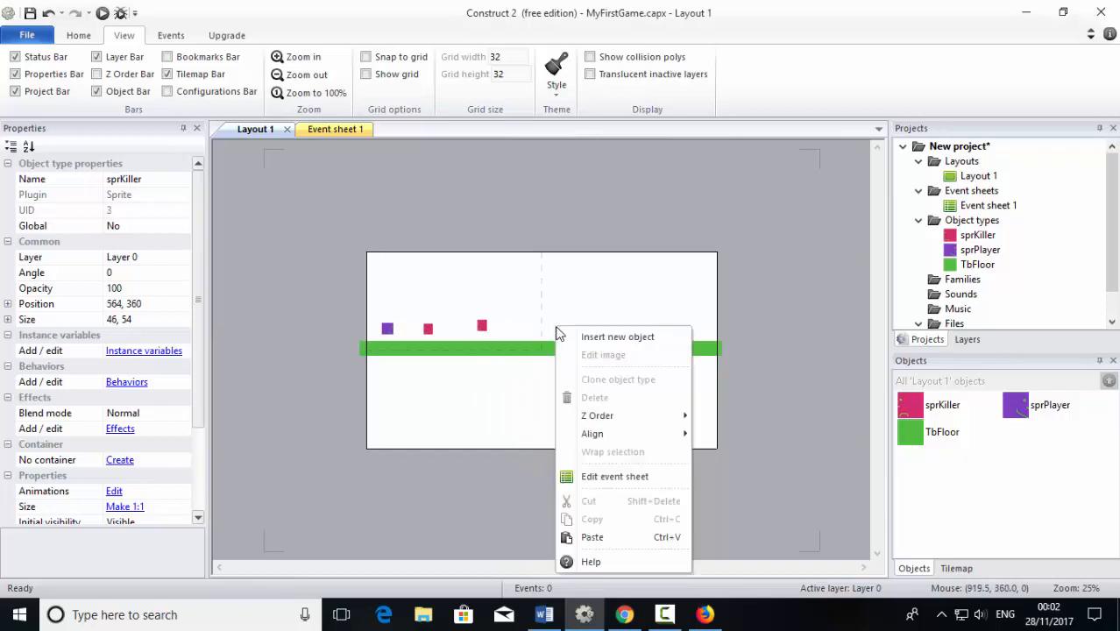
click(599, 538)
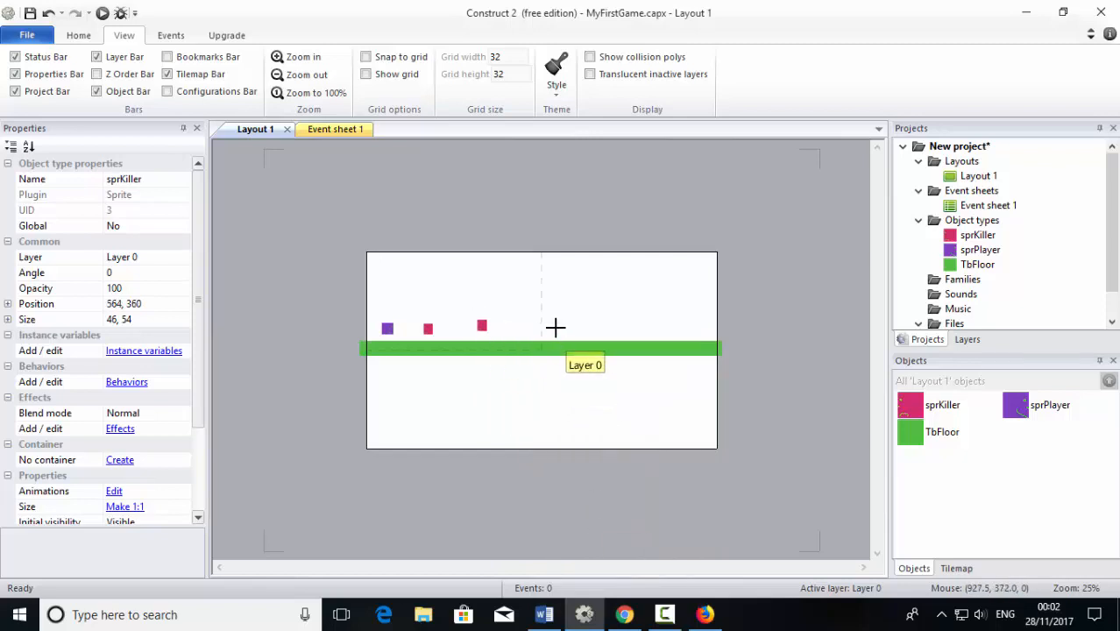
click(556, 328)
right_click(649, 324)
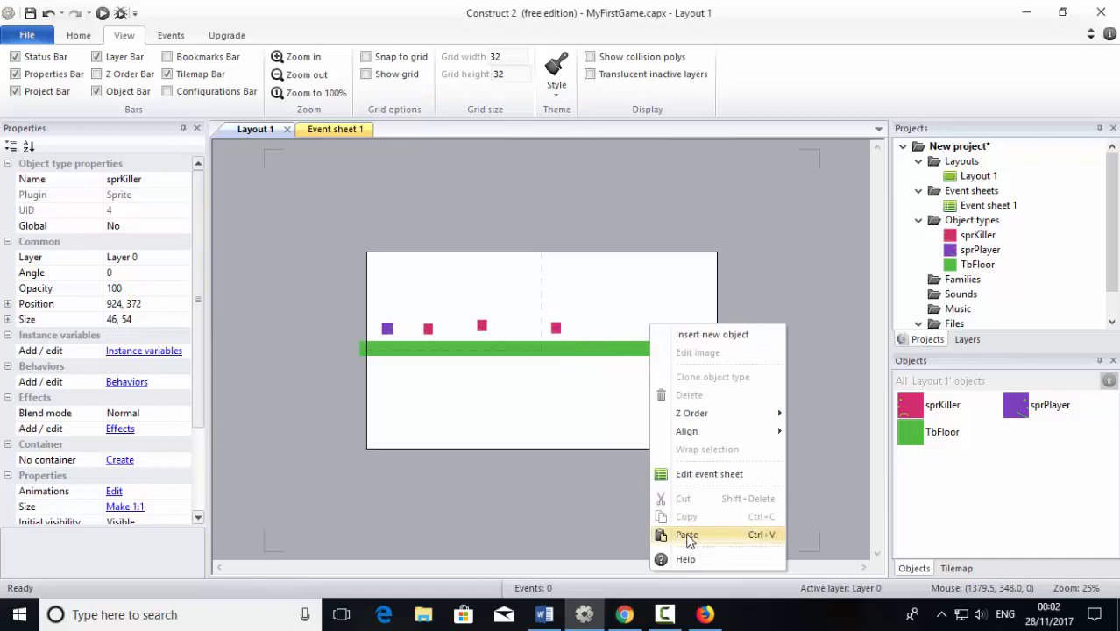
click(686, 531)
click(657, 333)
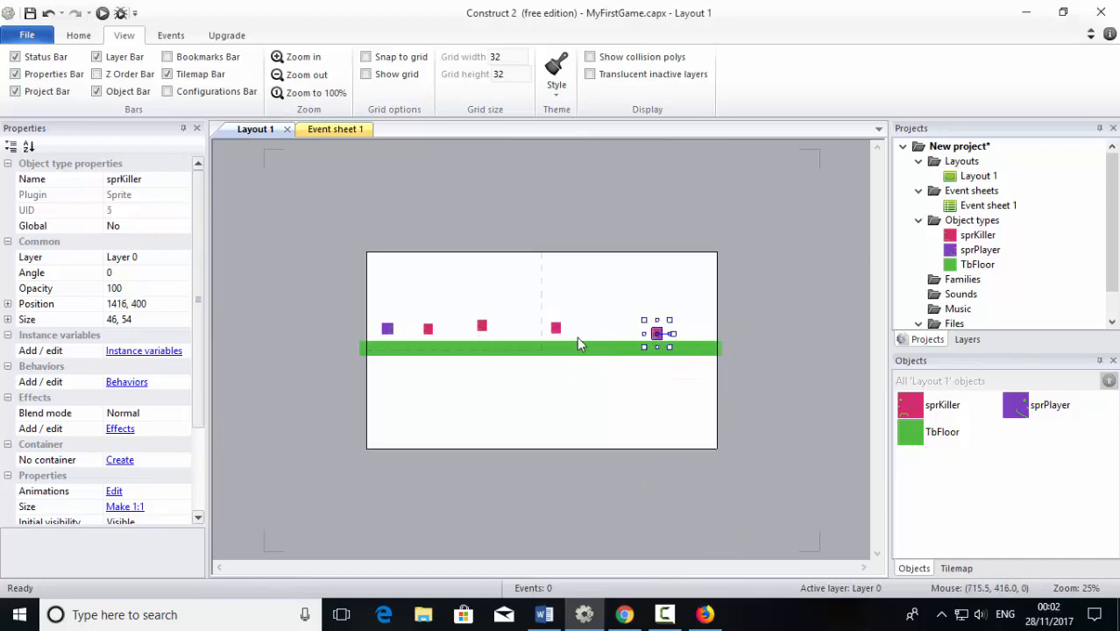
- Add the Solid behavior to the sprKiller sprite
click(429, 328)
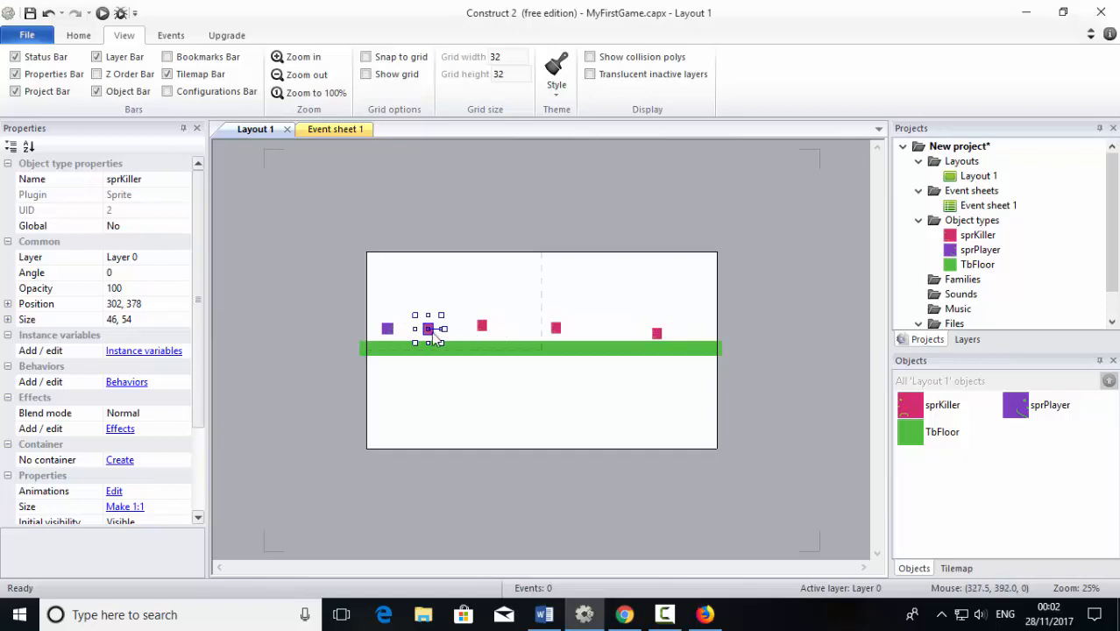
click(125, 383)
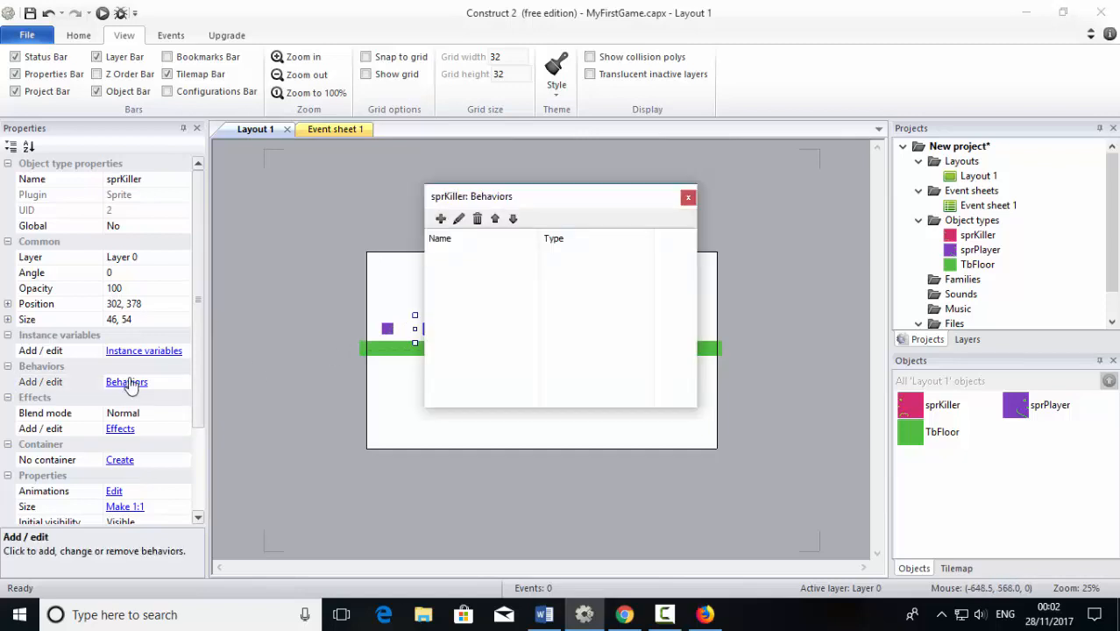
click(440, 219)
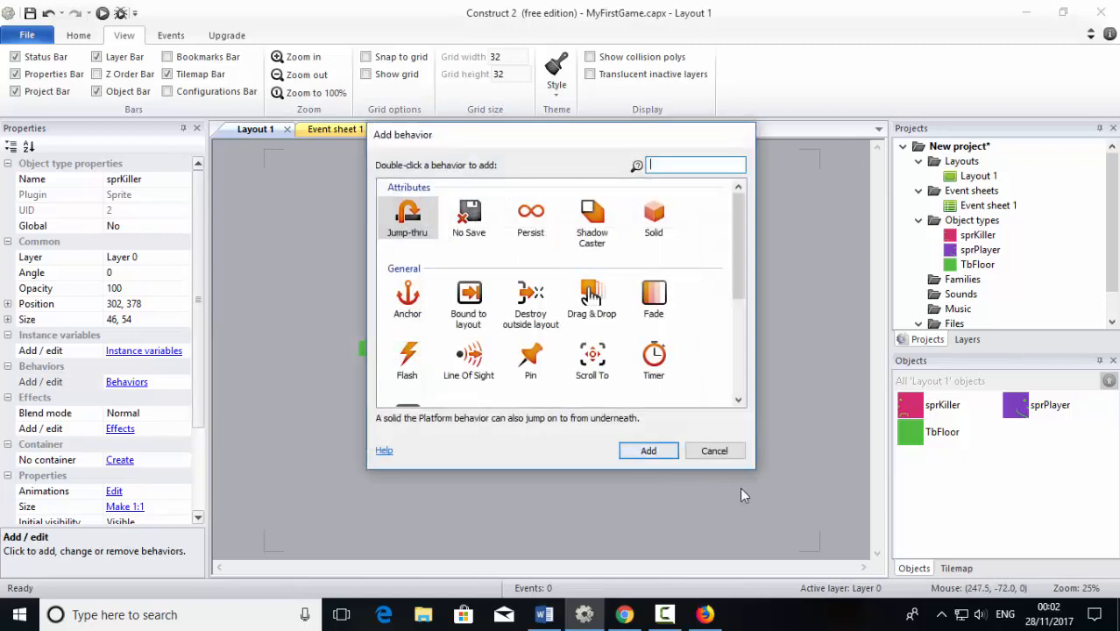
click(654, 217)
click(640, 449)
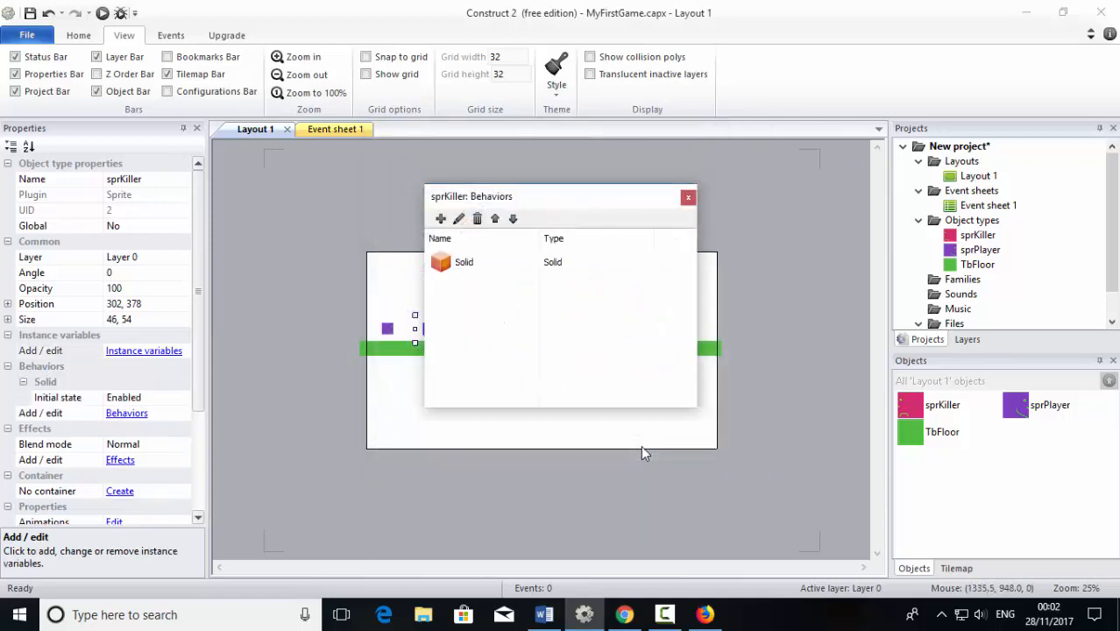
click(688, 198)
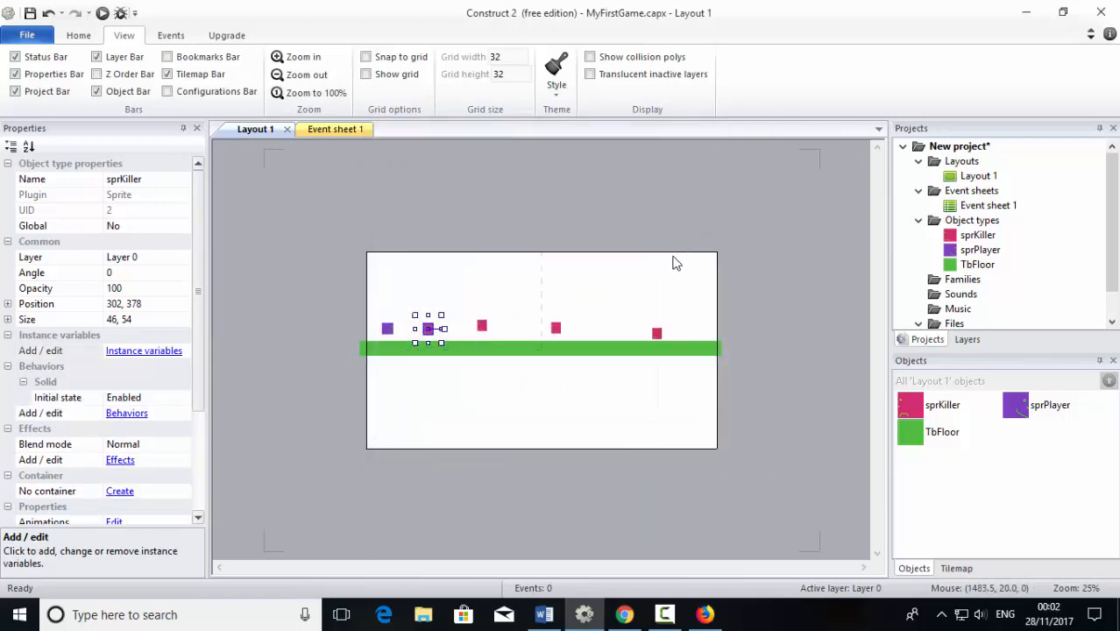
- Preview the layout in the browser, test moving and jumping the player around the sprKiller enemies, and return to the layout
click(101, 13)
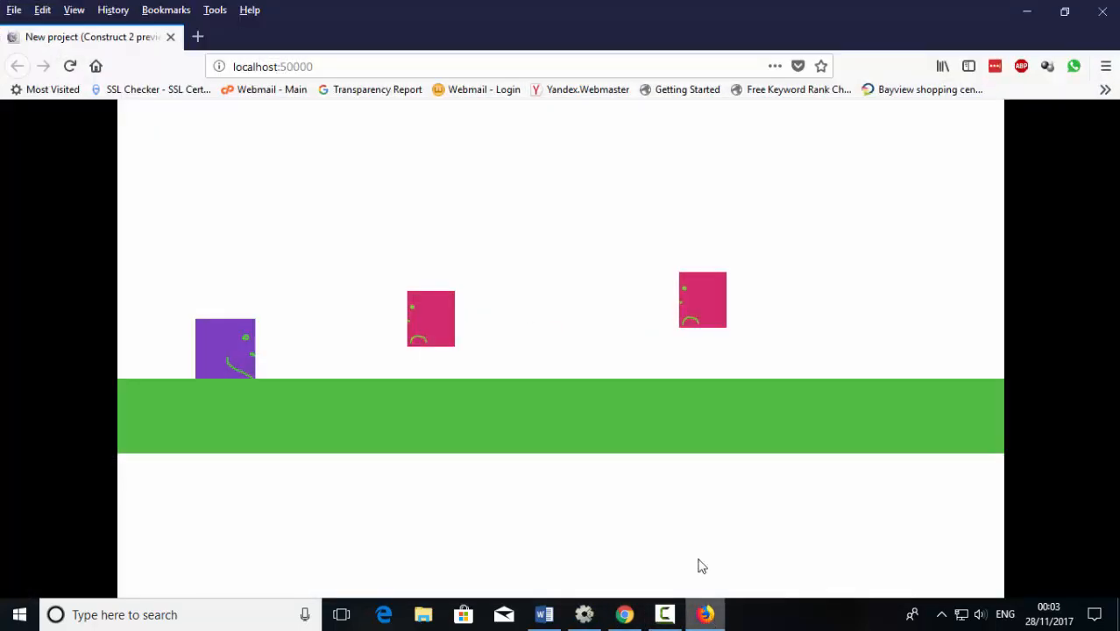
key(Right)
key(Left)
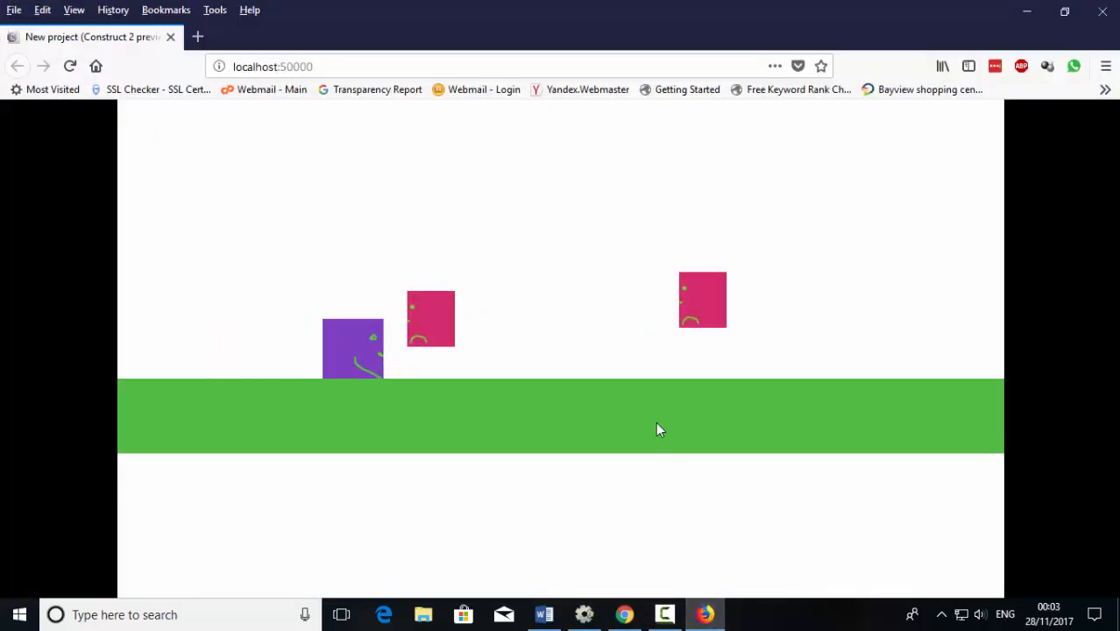
key(Right)
key(Left)
key(Up)
key(Right)
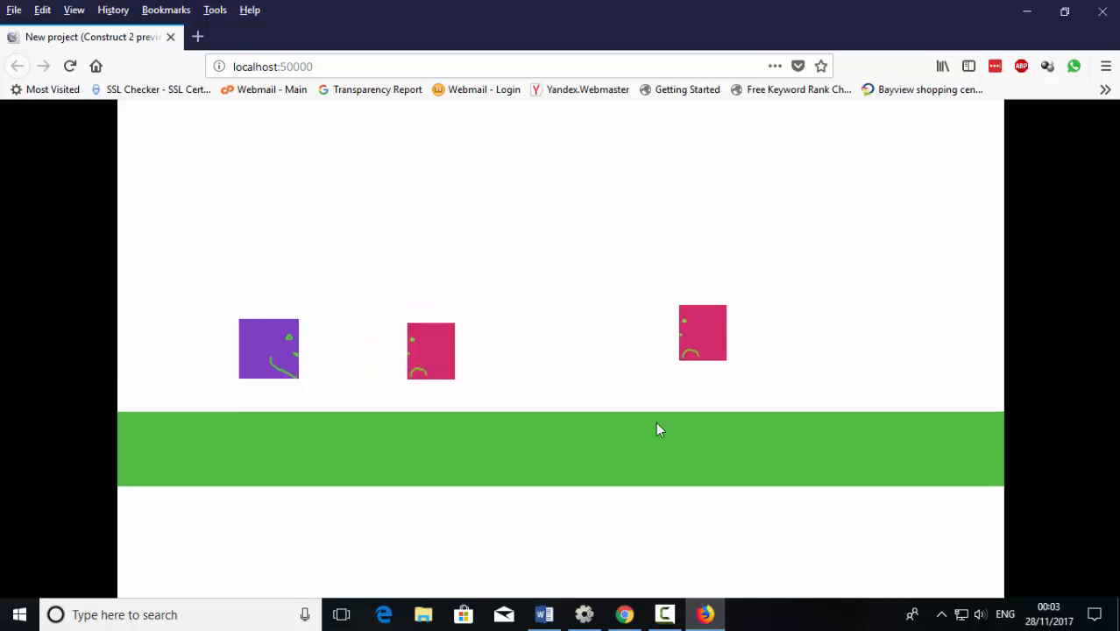
key(Up)
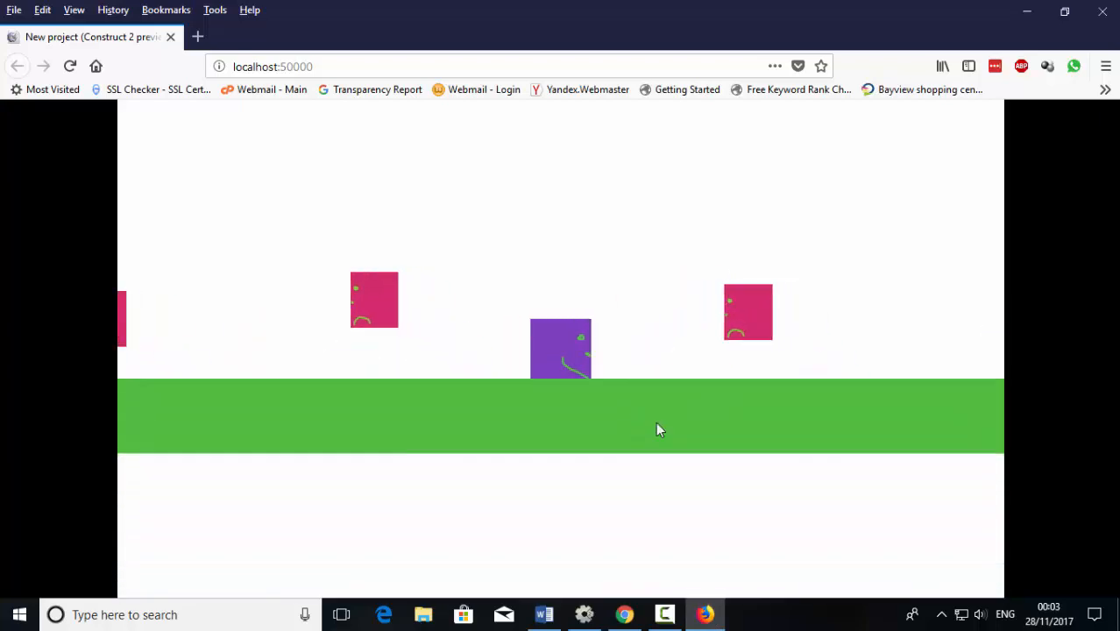
key(Up)
key(Right)
key(Up)
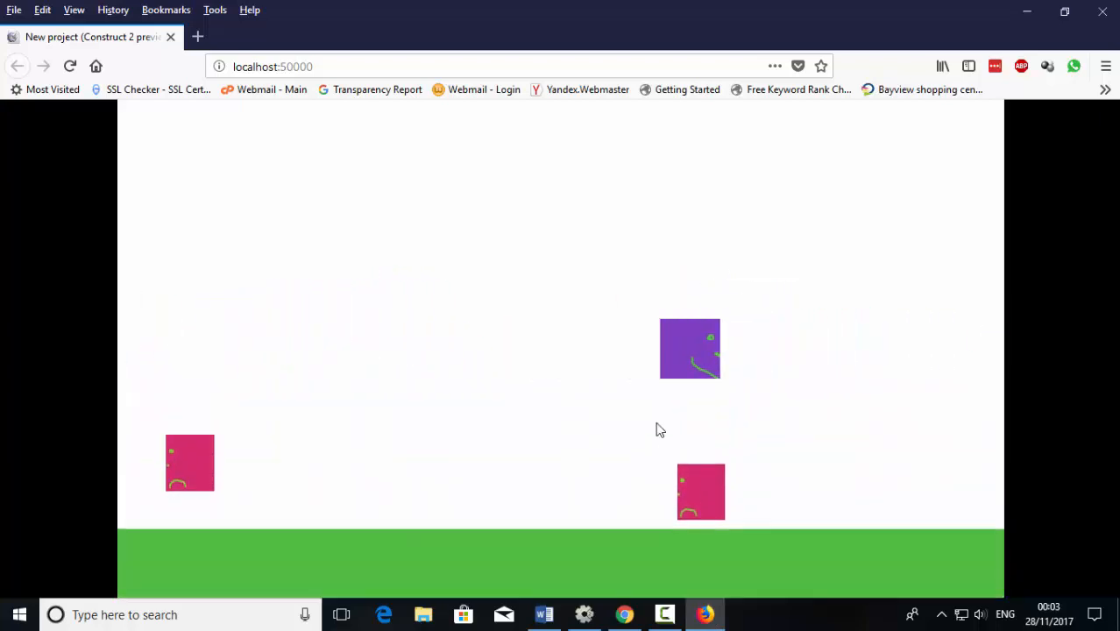
key(Left)
key(Left)
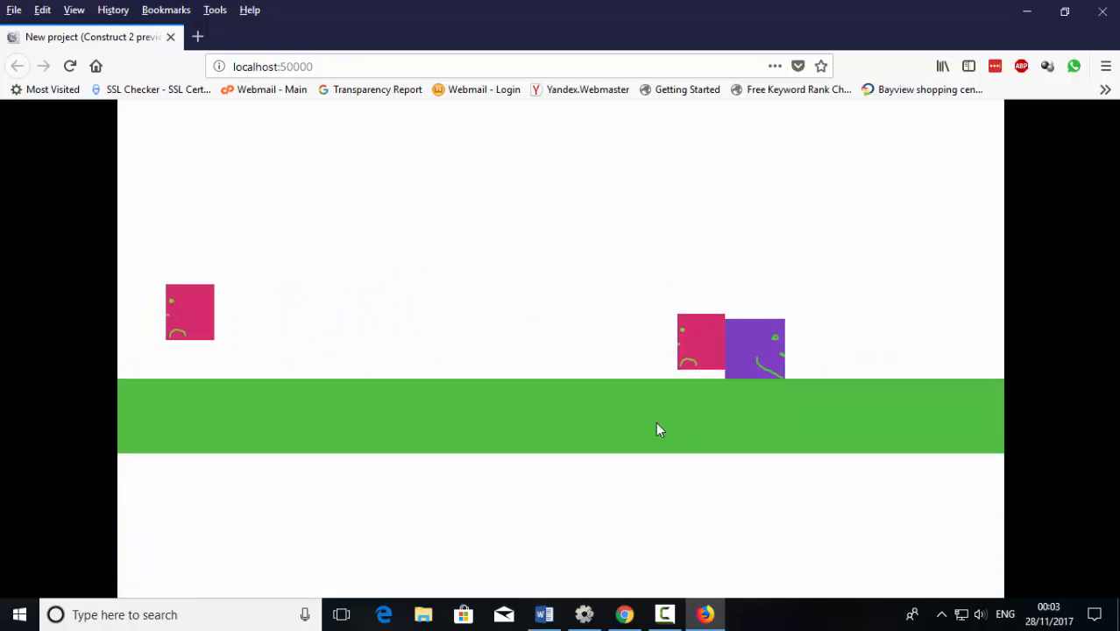
click(1018, 19)
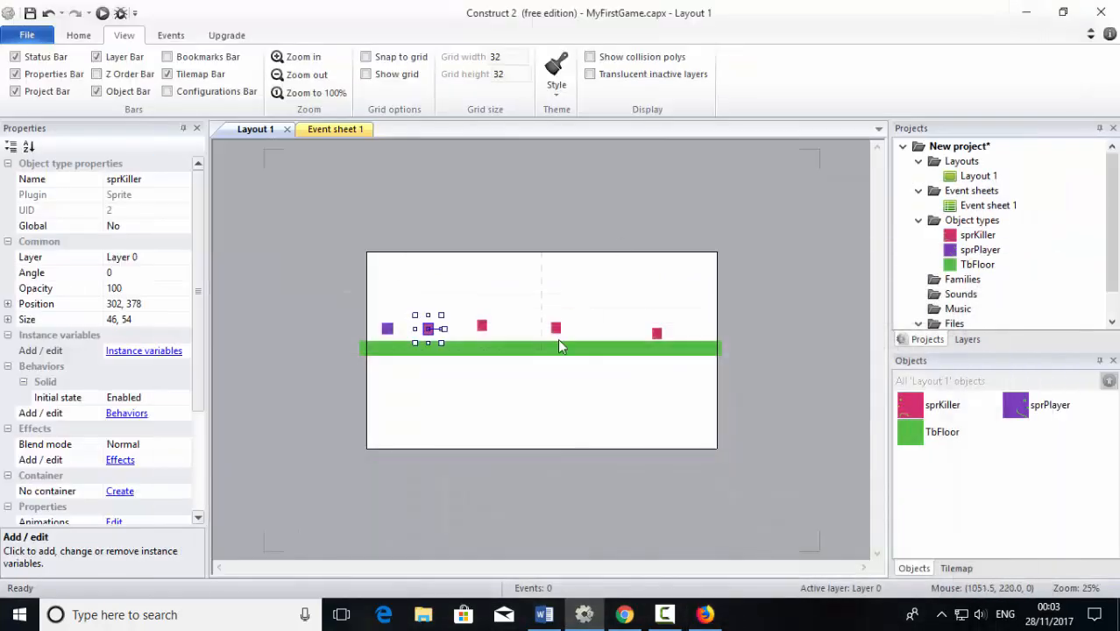
- Insert a Text object named txtScore and place it in the layout's upper-left corner at about 20, 24
right_click(457, 274)
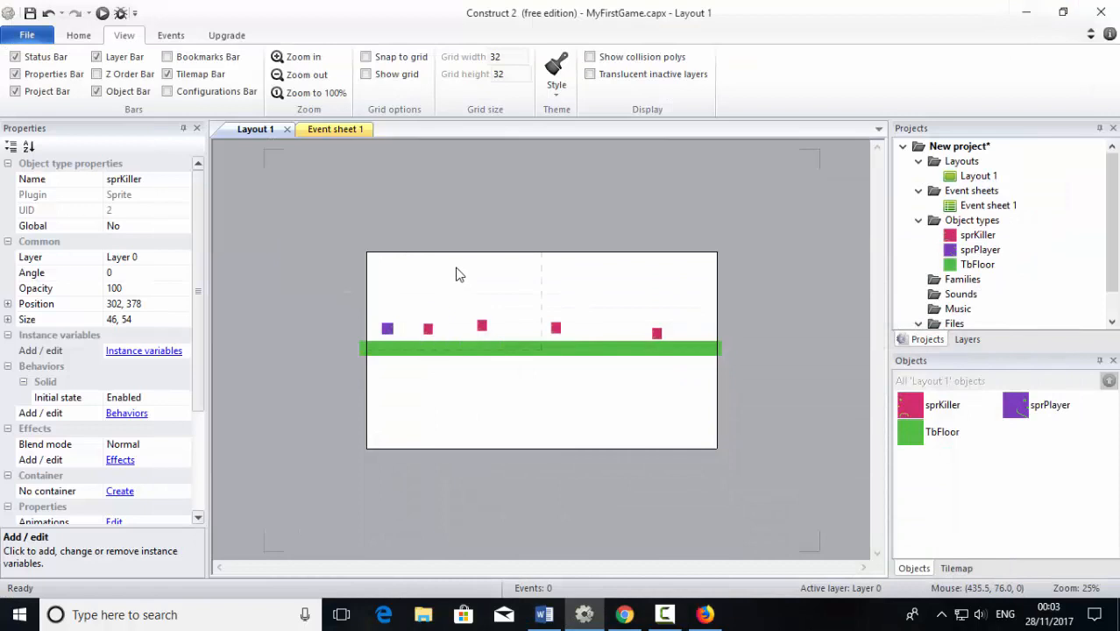
click(504, 277)
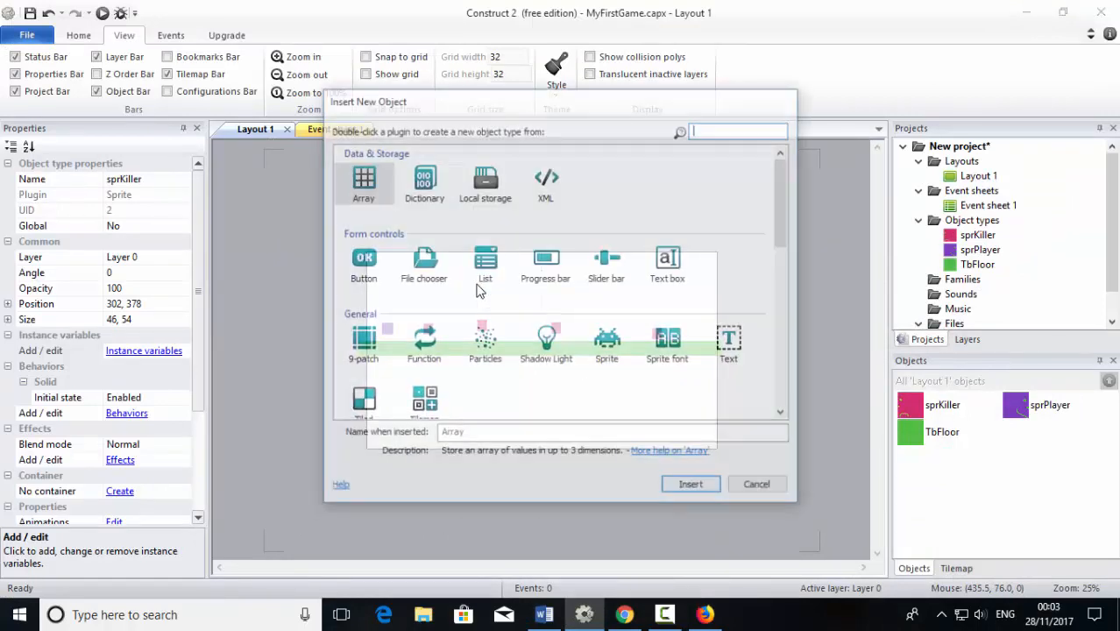
click(731, 344)
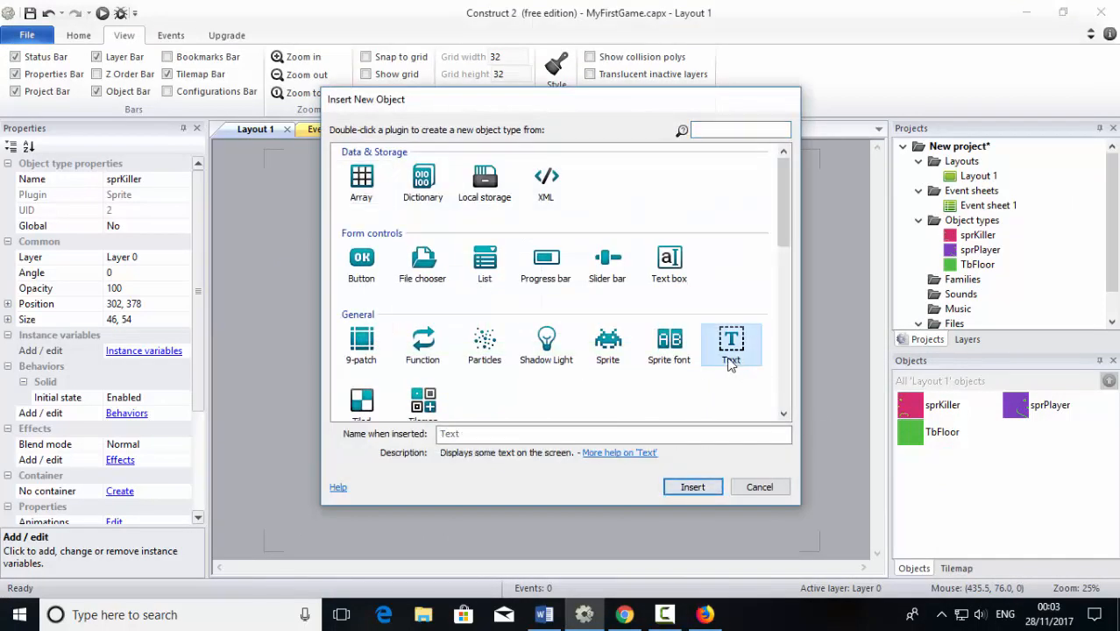
click(473, 436)
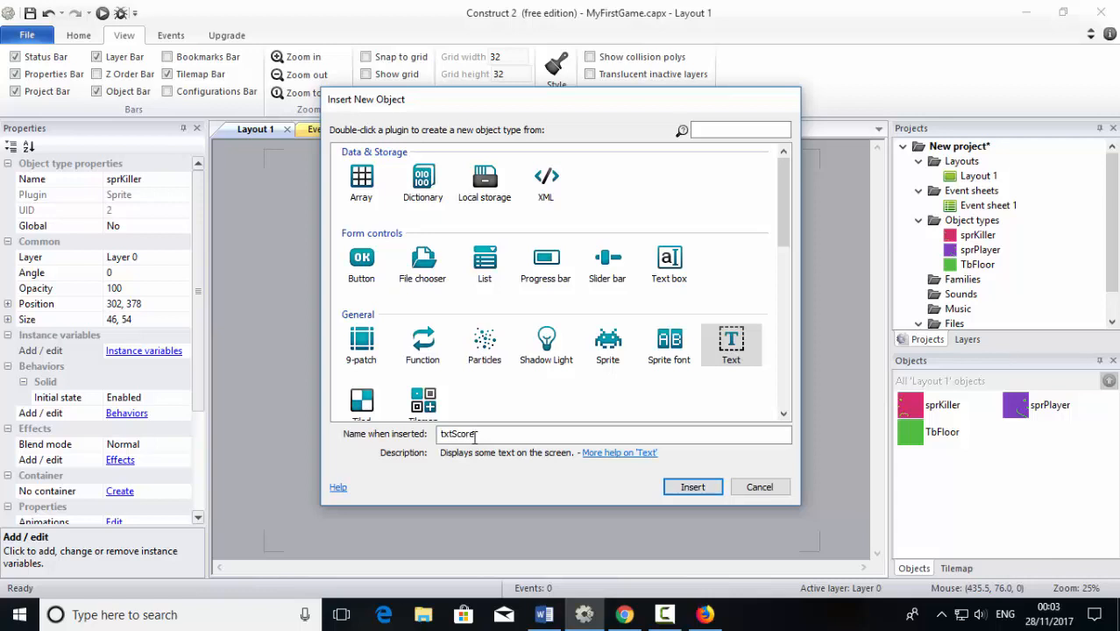
click(697, 487)
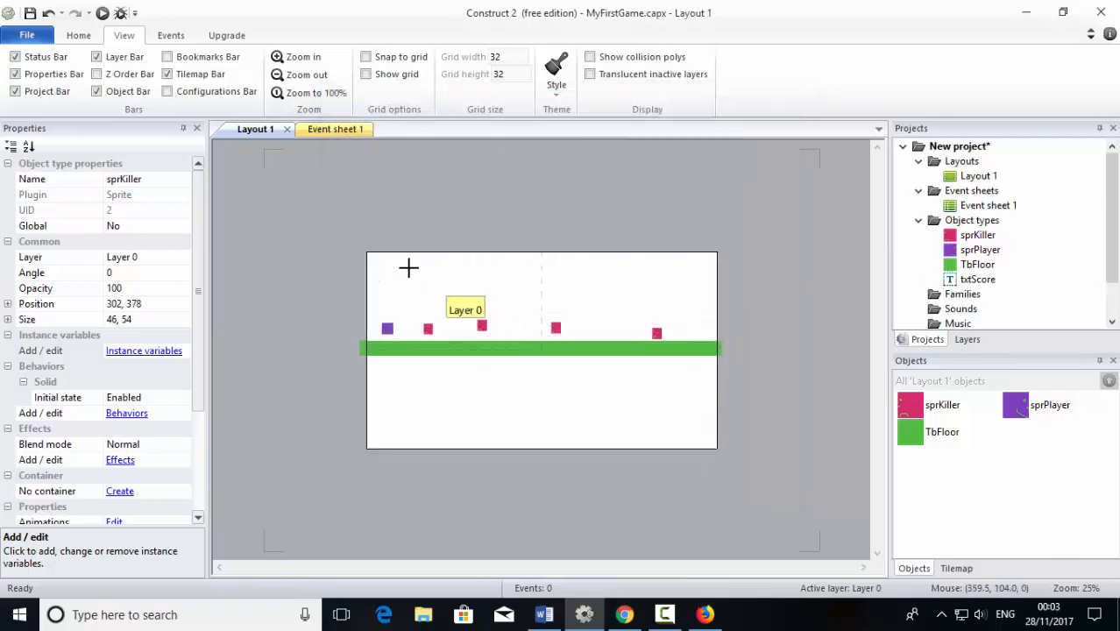
click(379, 265)
drag(386, 277, 379, 265)
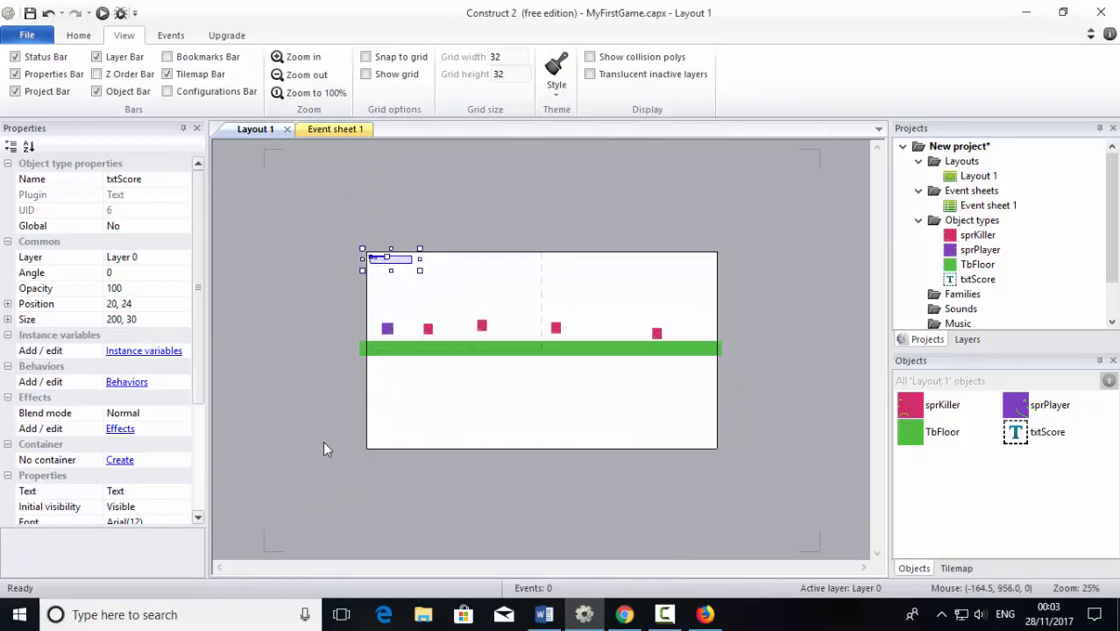
- Add the Anchor behavior to the txtScore text object
click(125, 386)
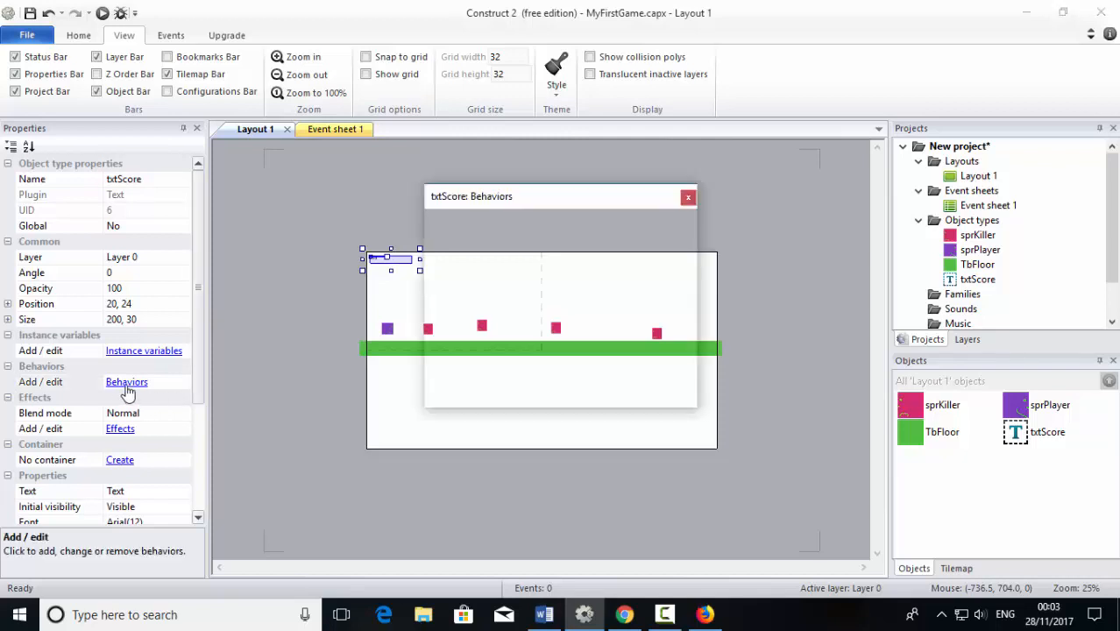
click(440, 220)
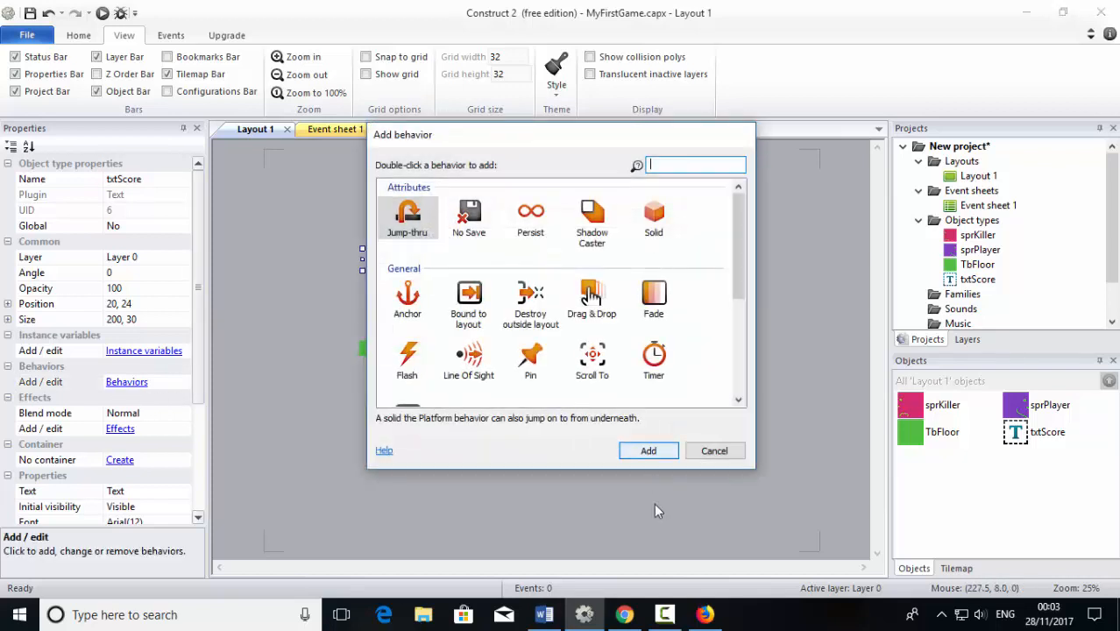
click(410, 300)
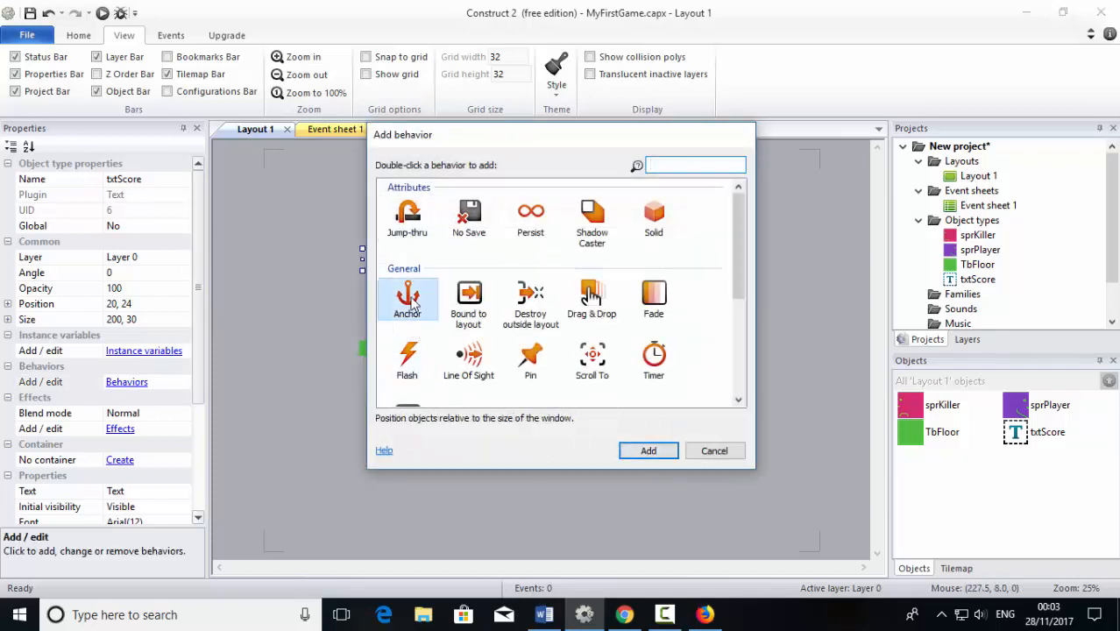
click(647, 451)
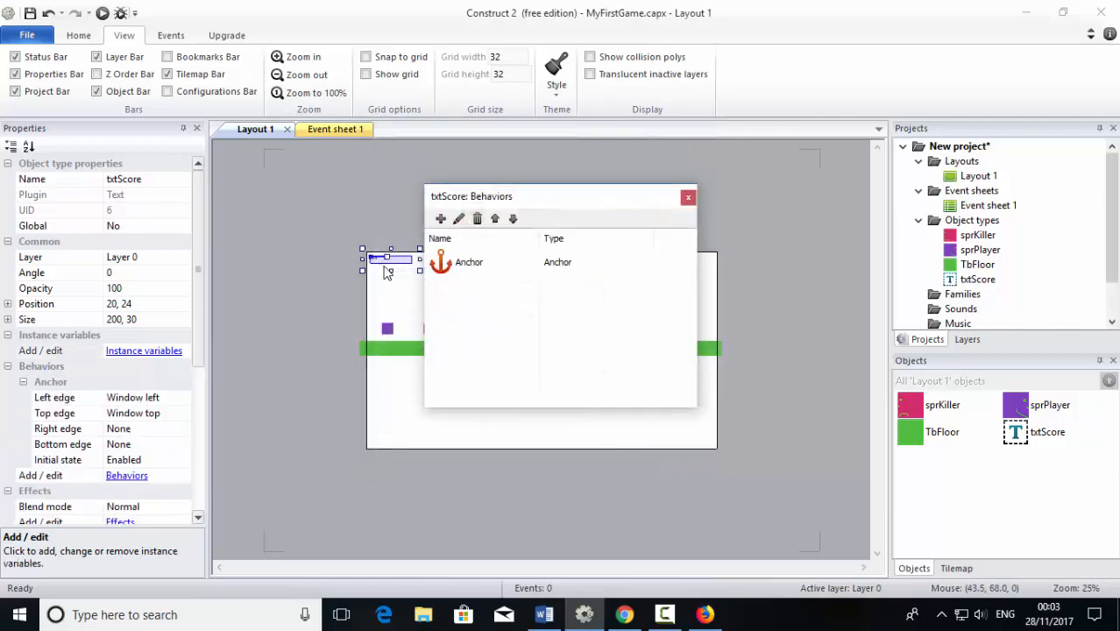
click(688, 199)
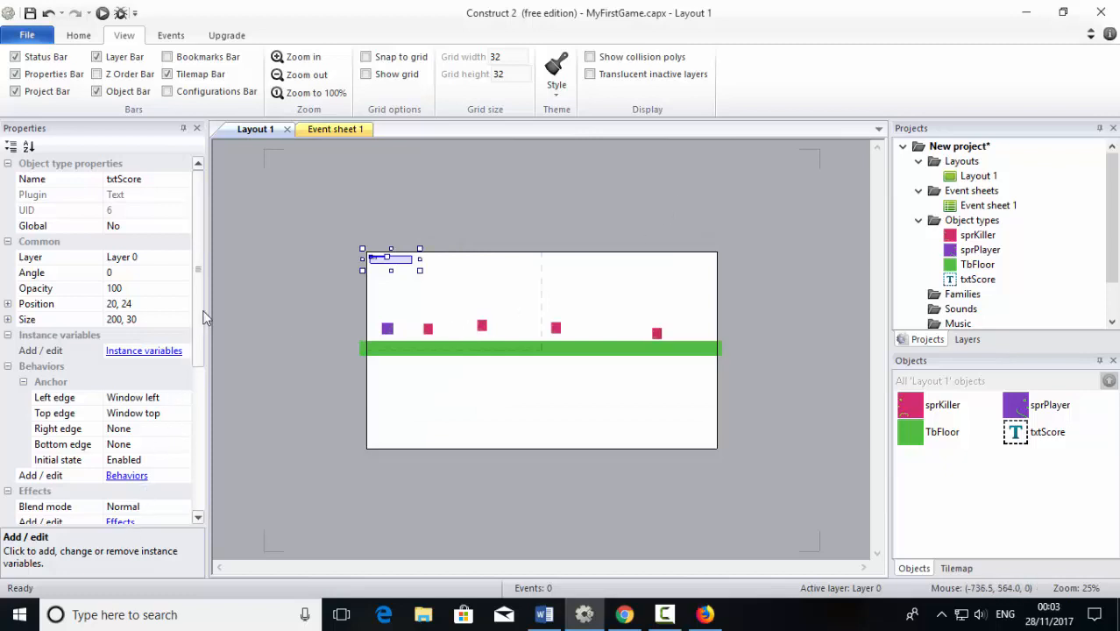
- Set the displayed text of txtScore to "Score: 0"
drag(203, 331, 203, 424)
click(141, 429)
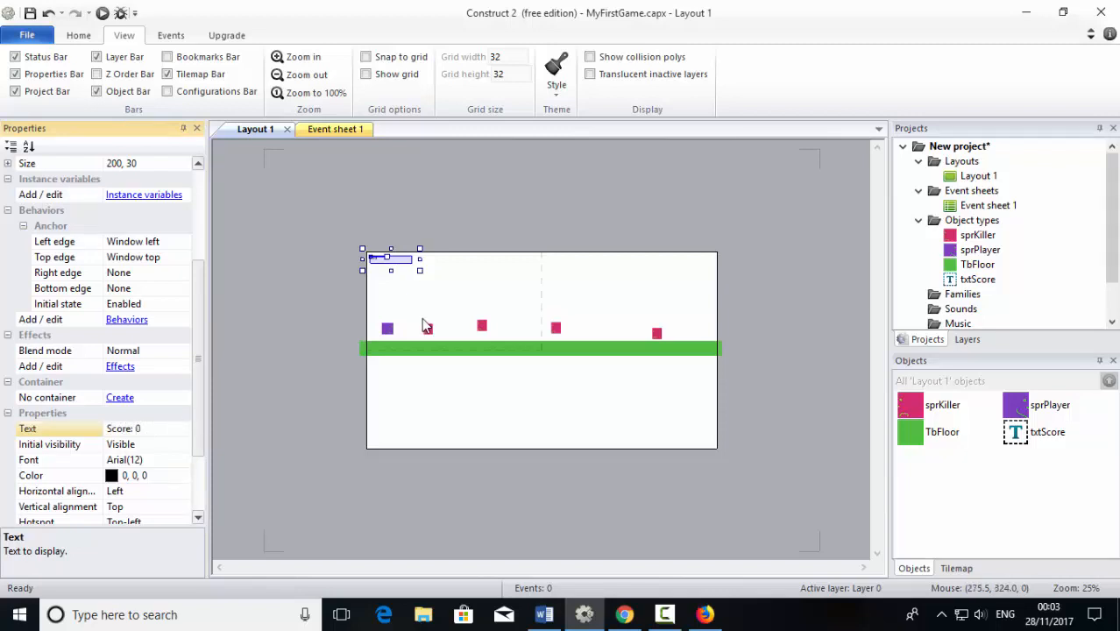
click(424, 297)
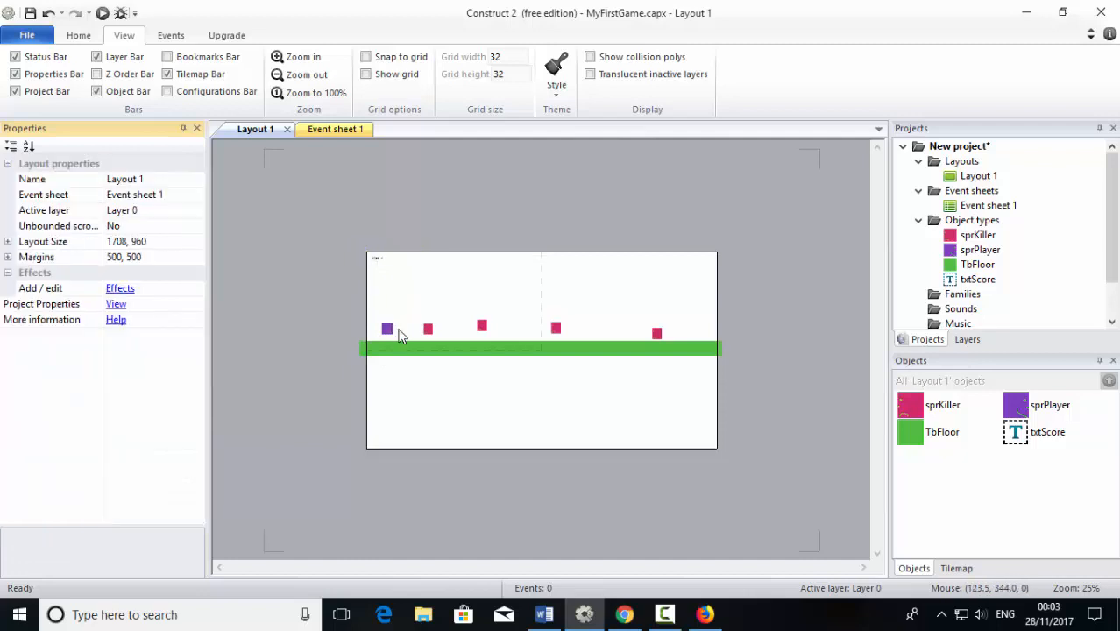
- Examine the objects placed along the floor, including the score text, the sprPlayer image and the first two sprKiller enemies
click(298, 60)
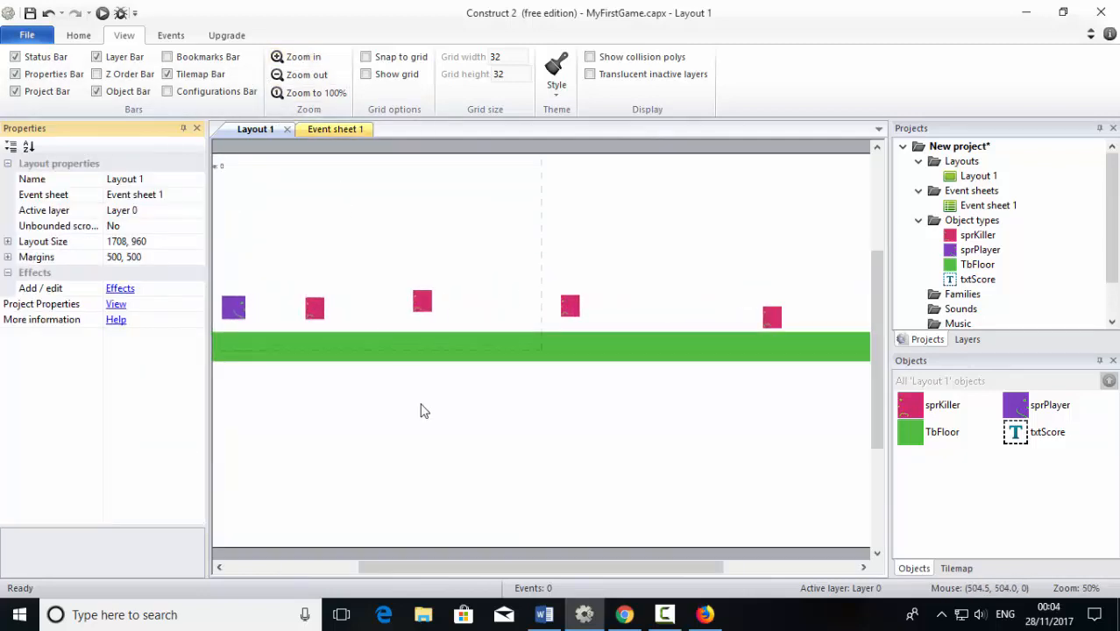
drag(506, 567, 435, 568)
click(341, 167)
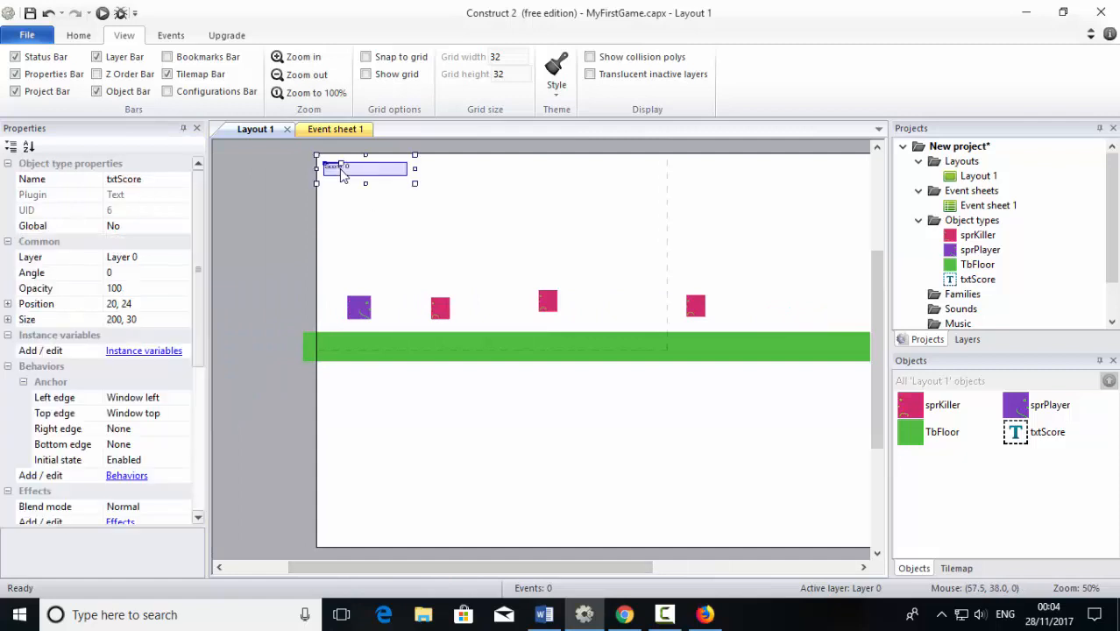
click(363, 318)
click(444, 317)
click(519, 310)
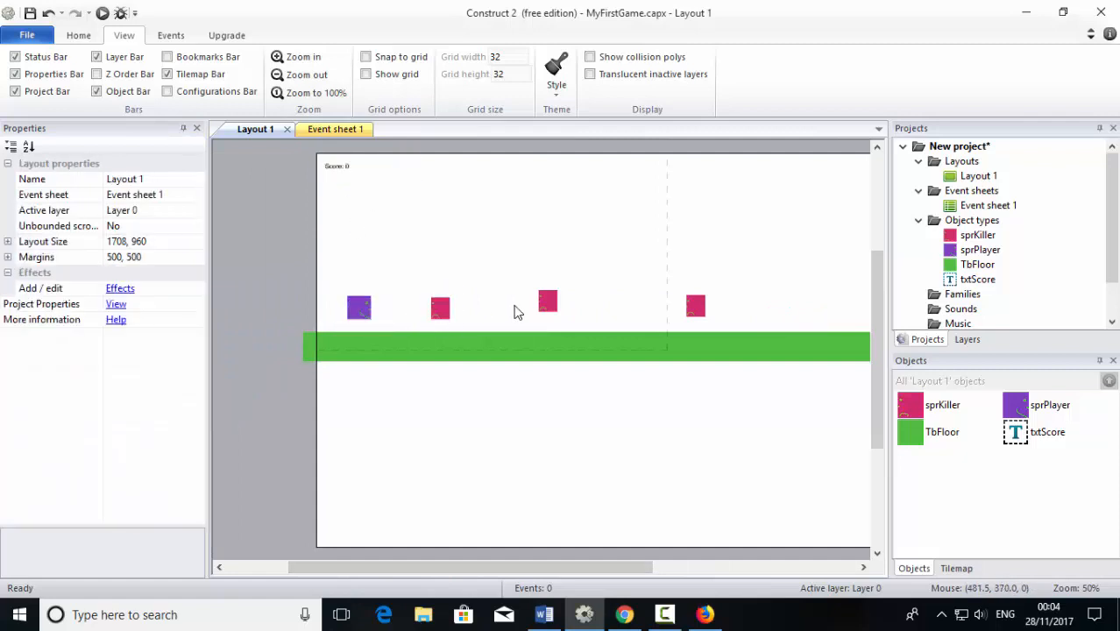
double_click(363, 309)
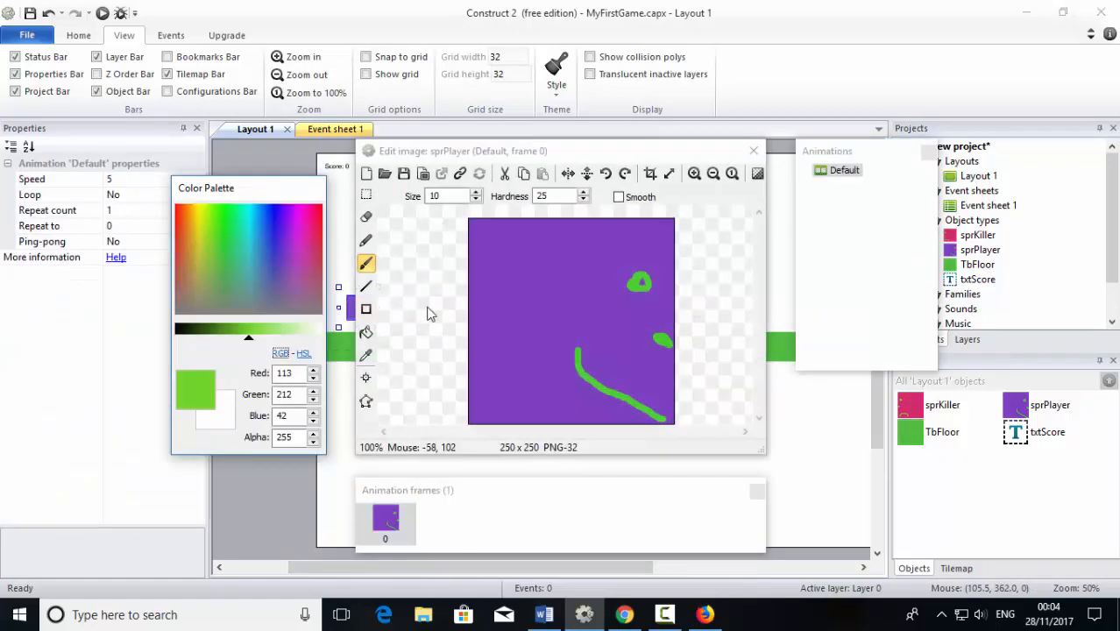
click(755, 150)
click(443, 311)
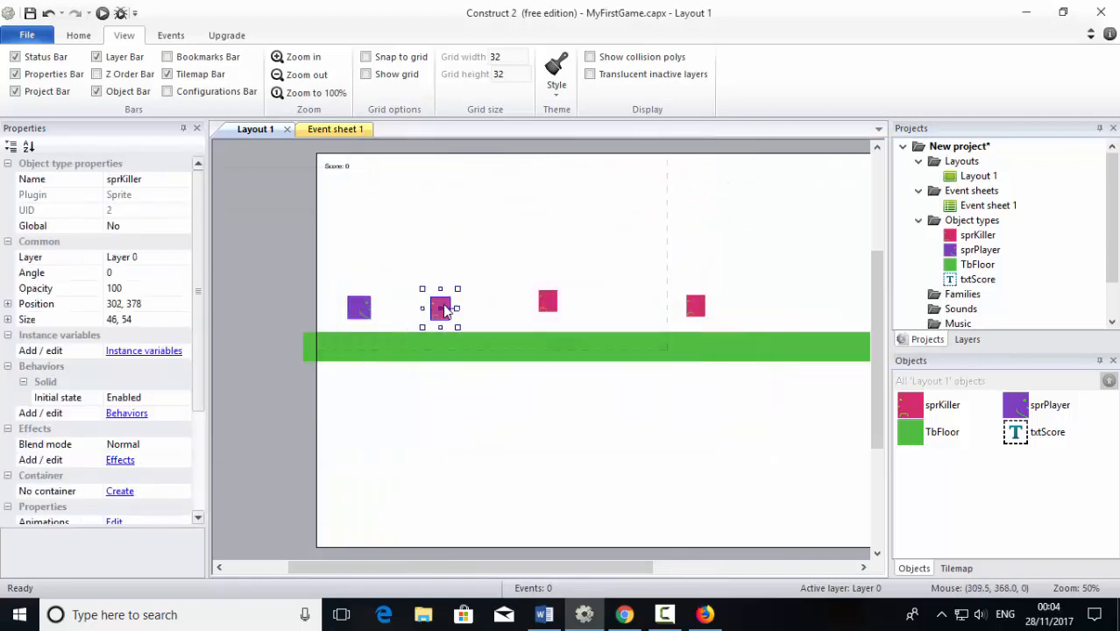
click(552, 303)
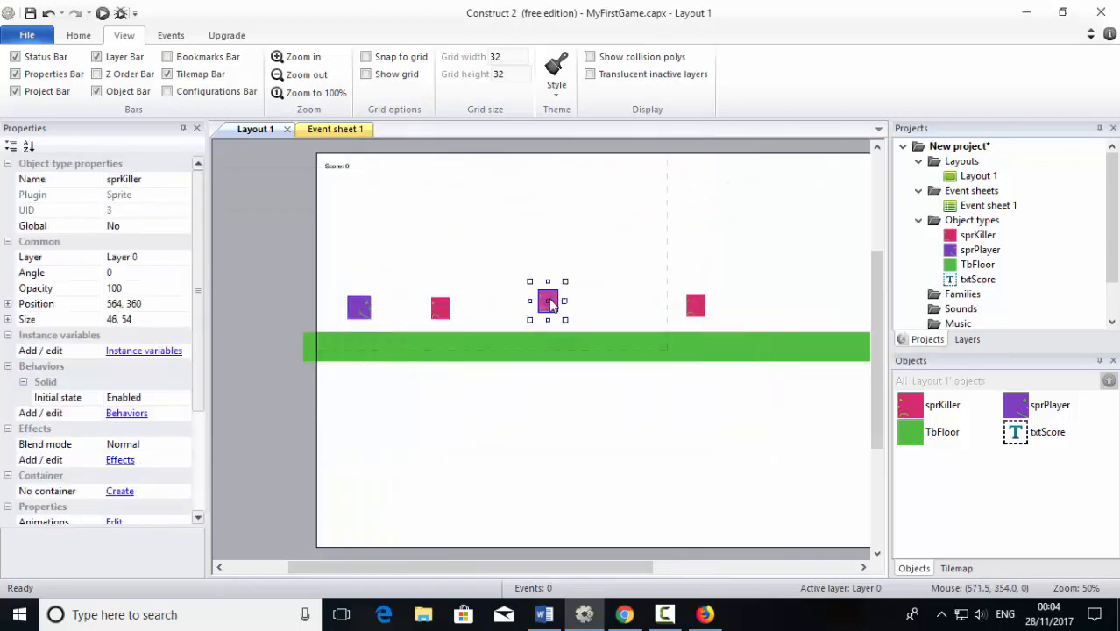
- Insert a Sprite object named sprCoins above the floor near the first sprKiller, at about 263, 274
click(491, 223)
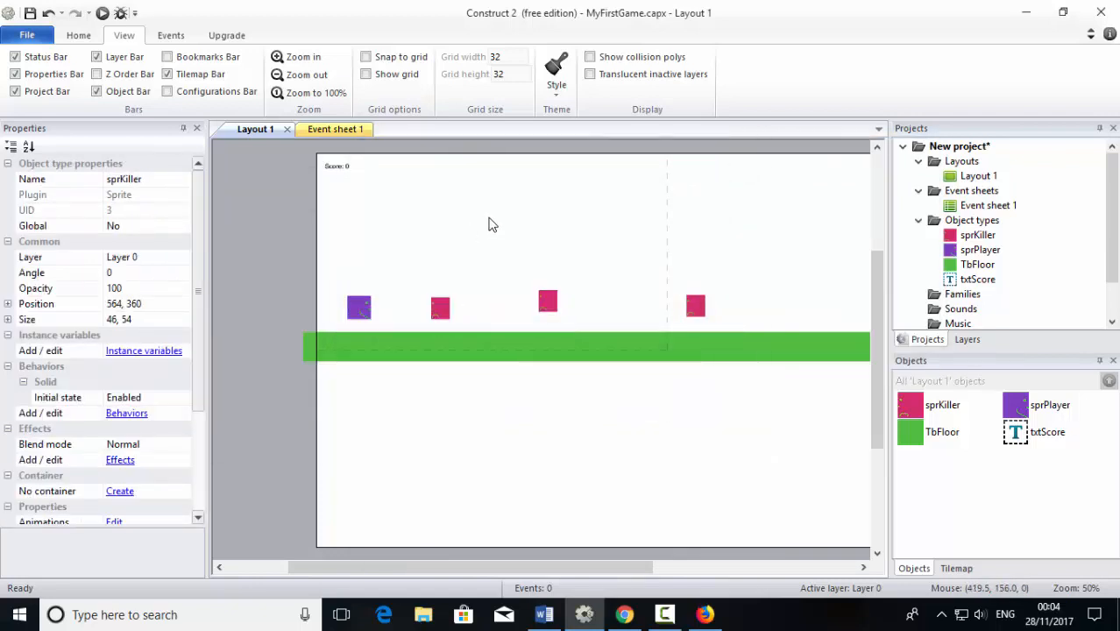
right_click(490, 221)
click(511, 230)
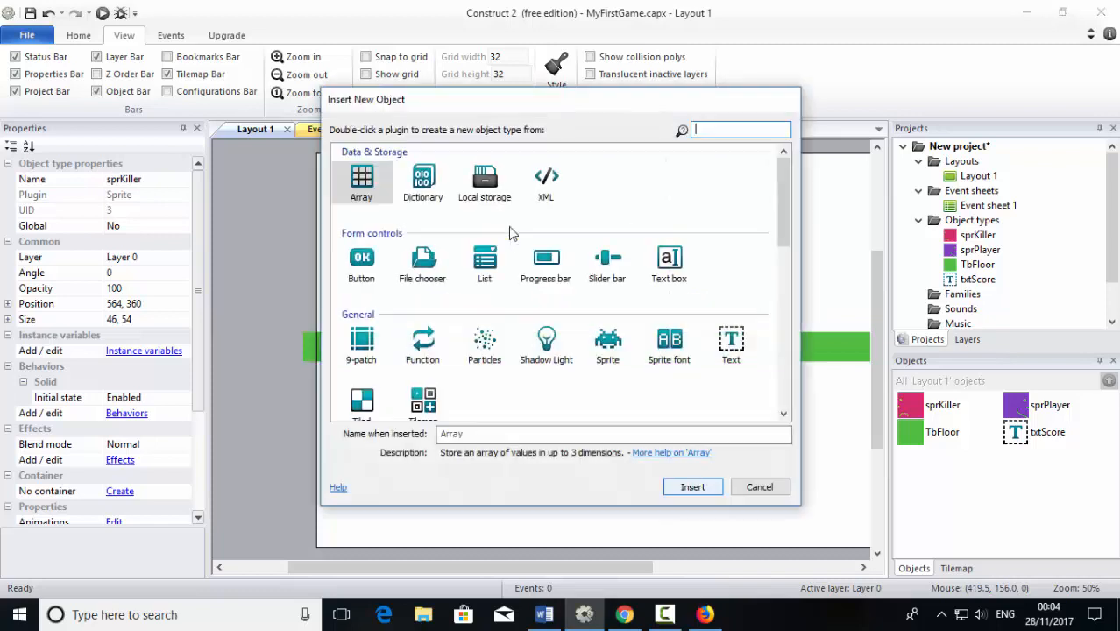
click(607, 342)
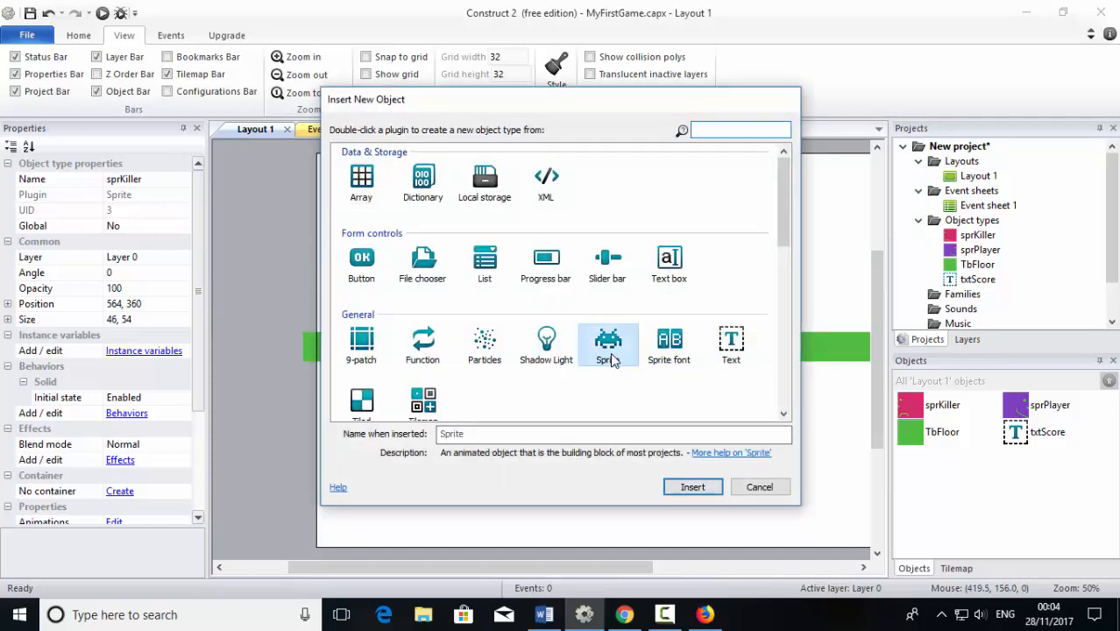
click(531, 433)
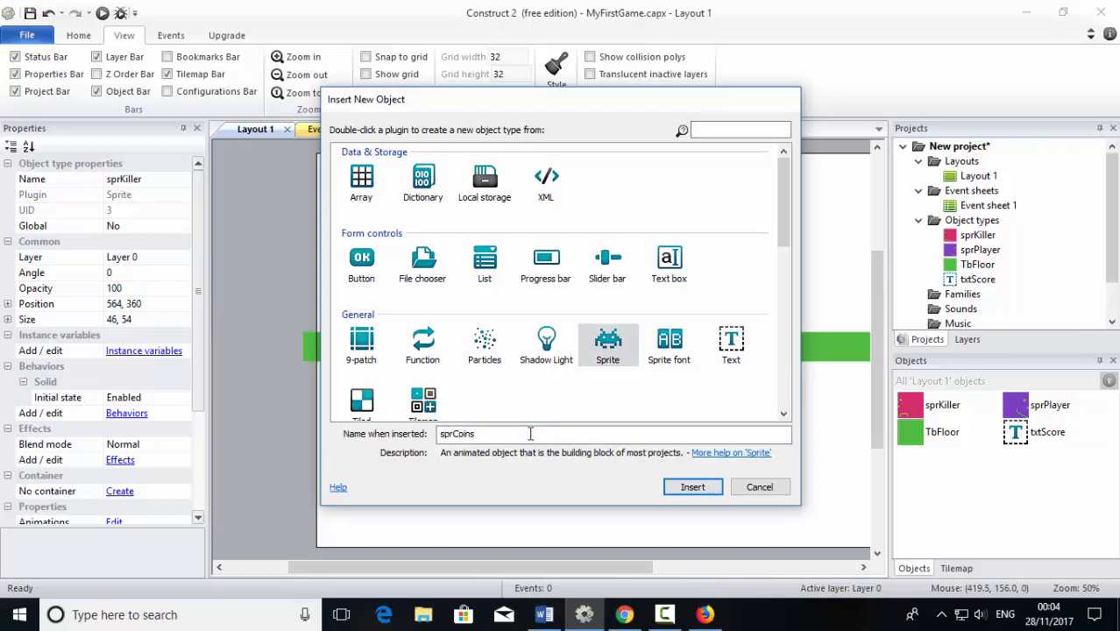
click(693, 486)
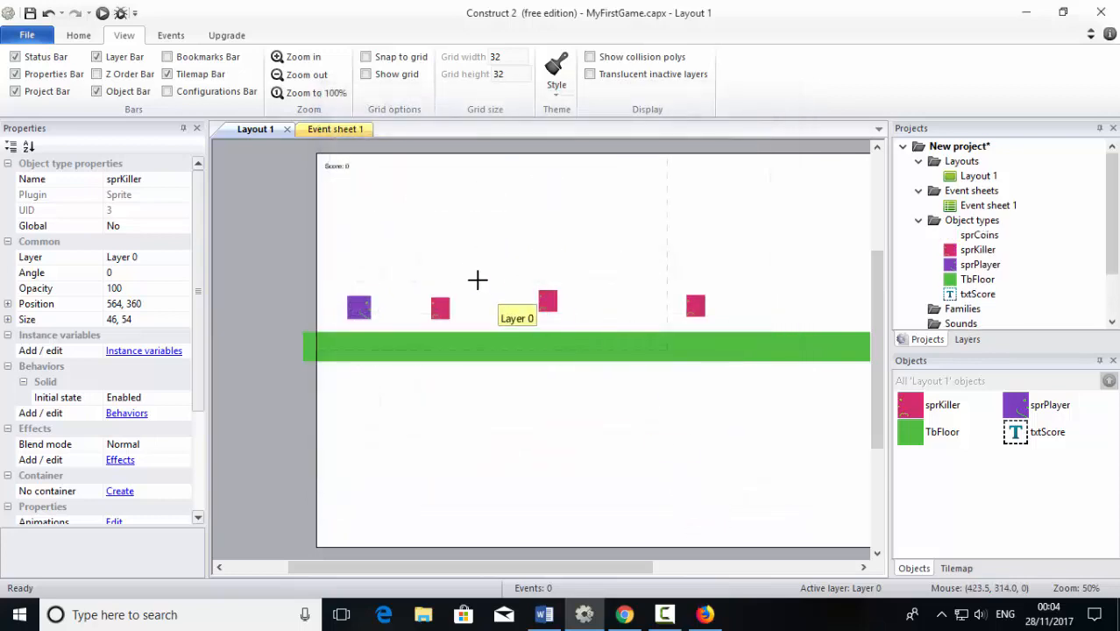
click(422, 268)
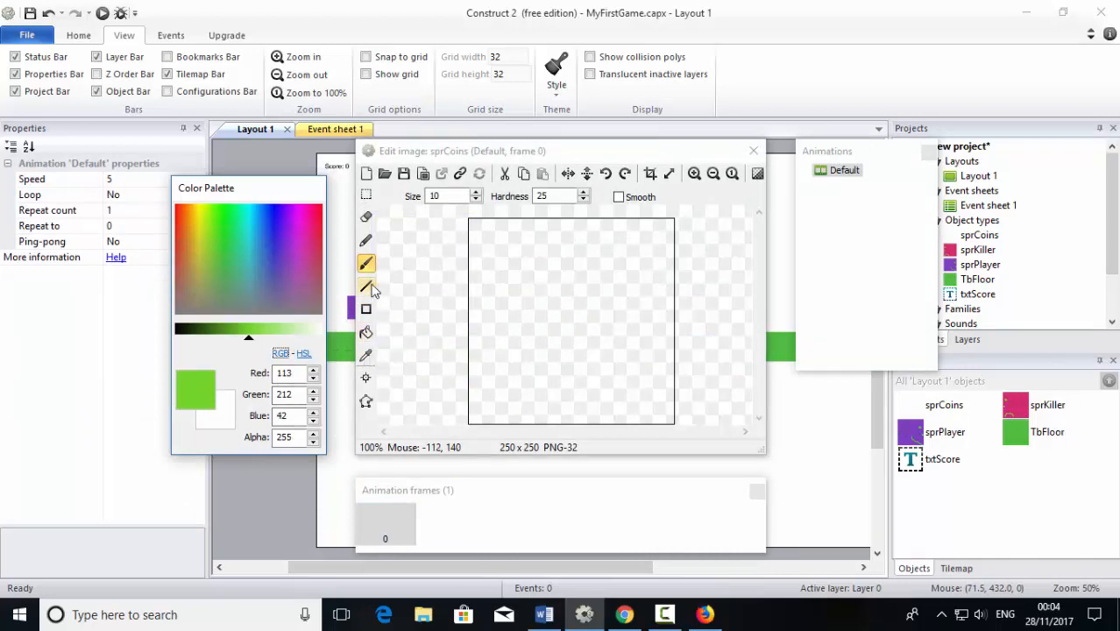
- Paint an orange disc in the centre of the sprCoins image with a size 100 brush in colour 204, 146, 50
click(448, 198)
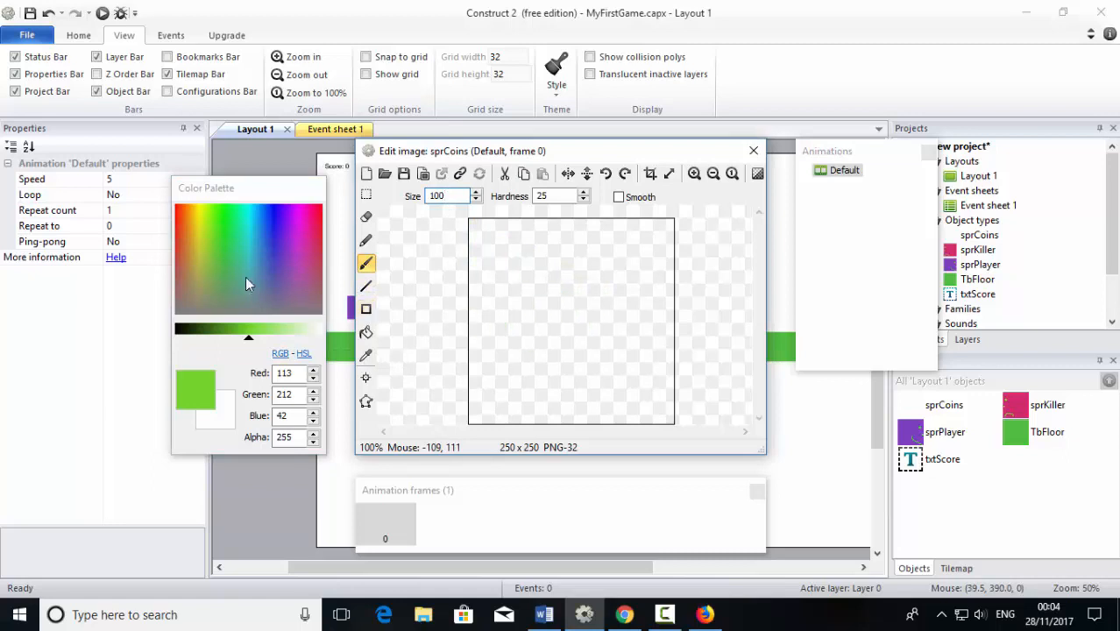
click(195, 248)
drag(196, 246, 190, 251)
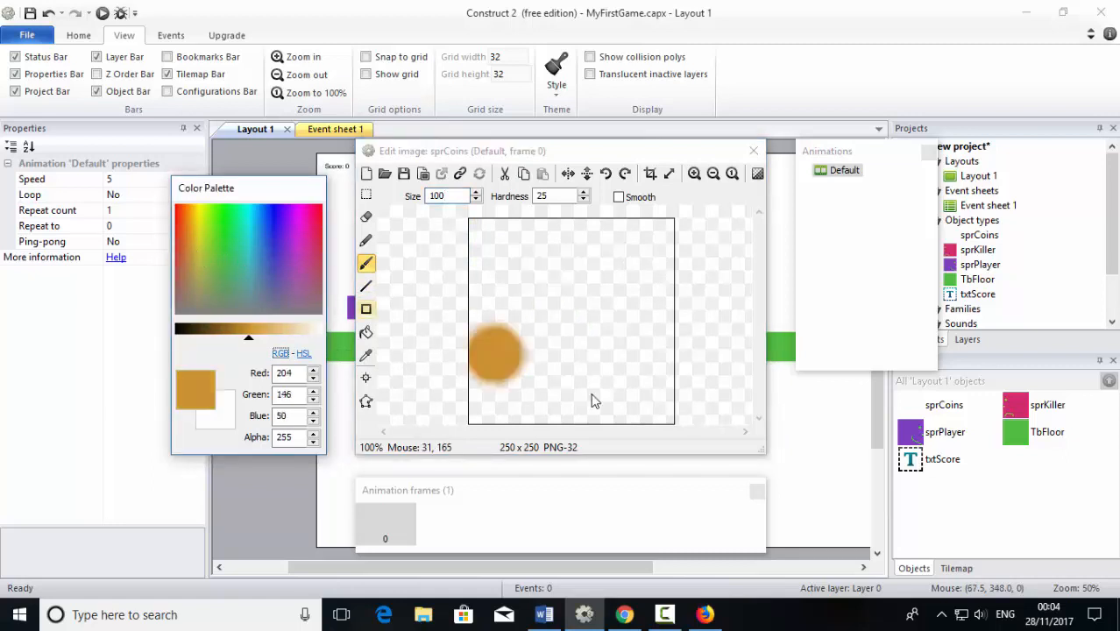
click(566, 313)
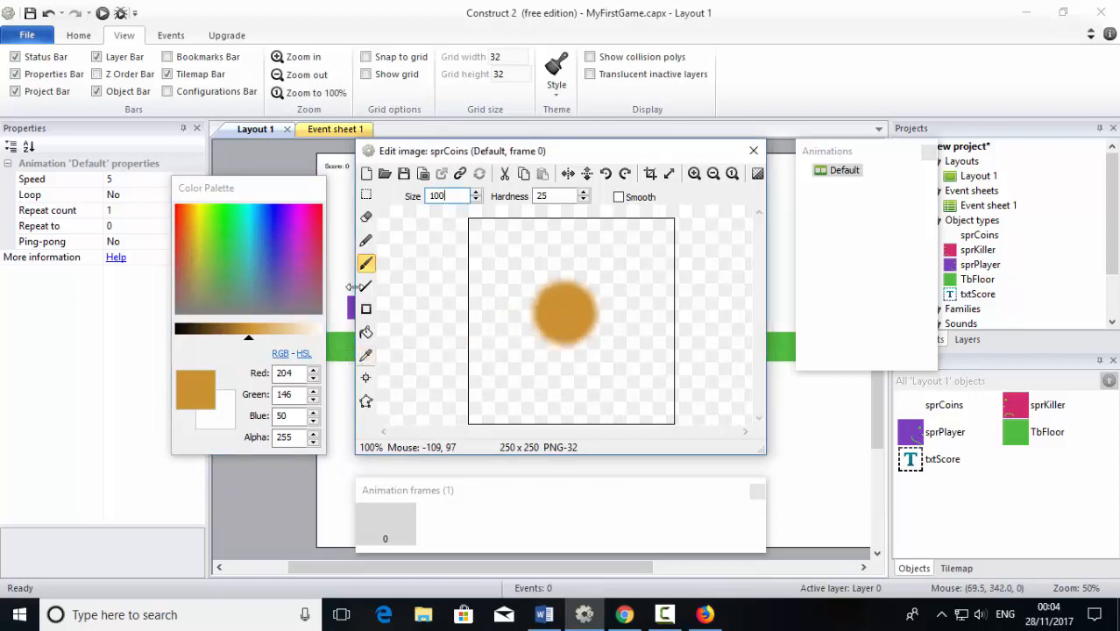
- Draw a symbol on the orange disc with a size 5 brush in yellow 223, 227, 27
drag(450, 196, 415, 197)
drag(205, 268, 200, 225)
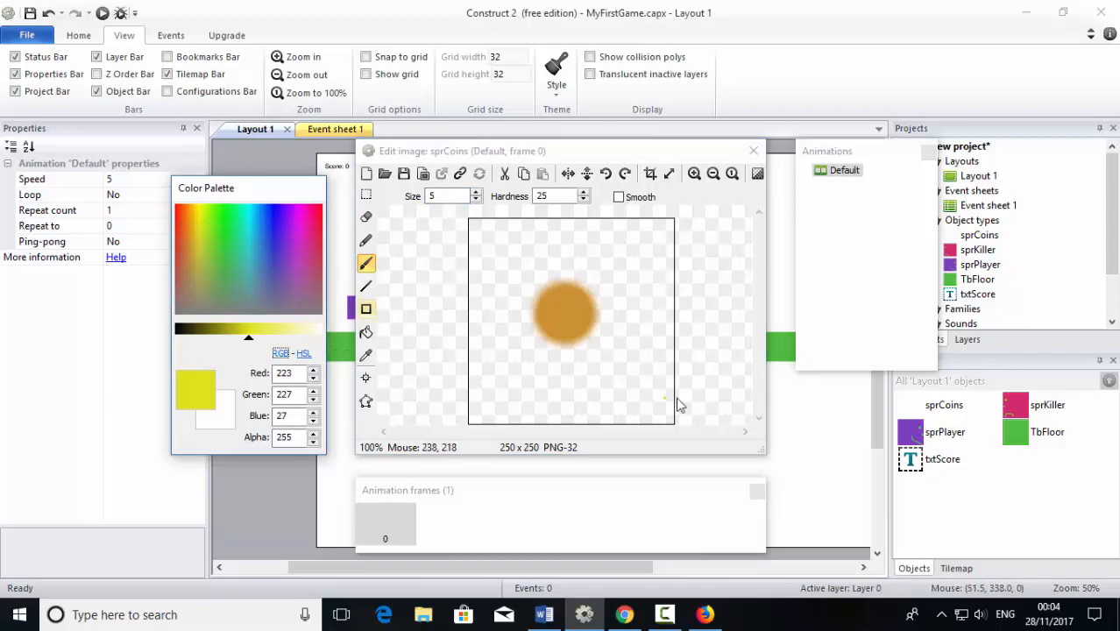
click(566, 302)
mouse_move(565, 302)
mouse_down()
mouse_move(555, 306)
mouse_move(560, 323)
mouse_move(563, 302)
mouse_up()
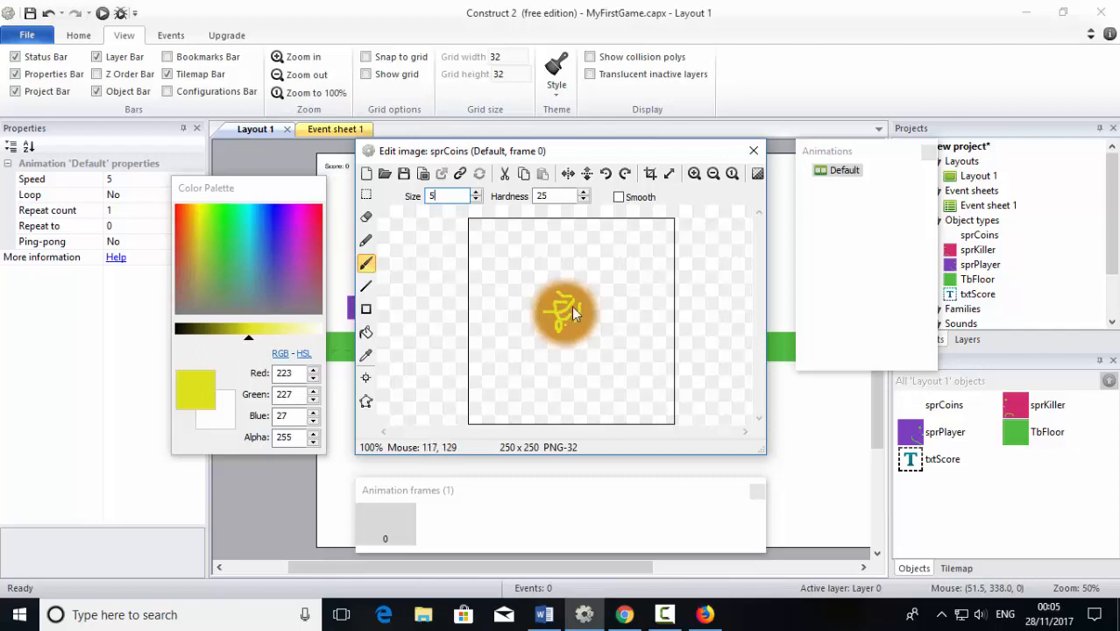
- Crop the sprCoins image to the coin, then shrink the sprite to about 56 × 60 between the player and first sprKiller
click(650, 174)
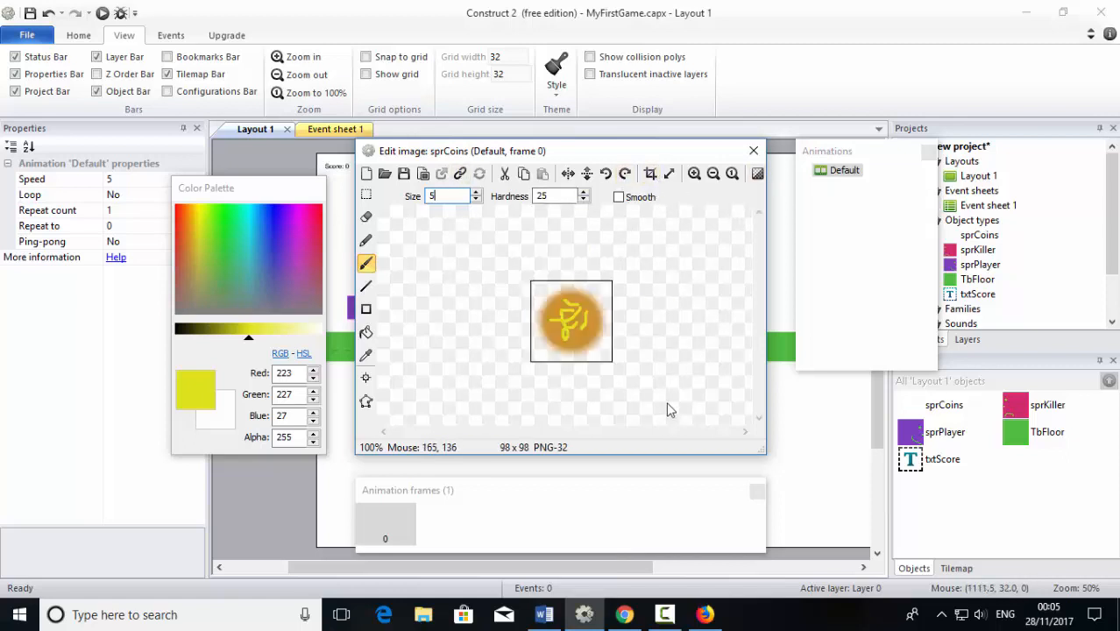
click(754, 154)
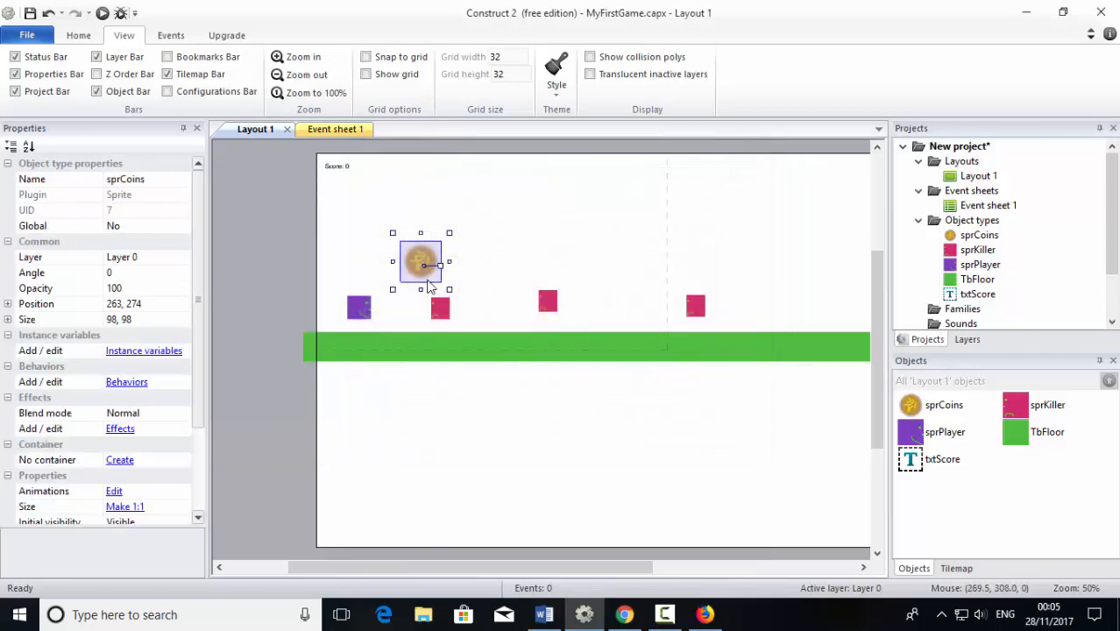
drag(450, 290, 401, 314)
- Copy the coin and paste three more above the floor at about 410, 350, then 693, 346, then 1075, 368
right_click(401, 313)
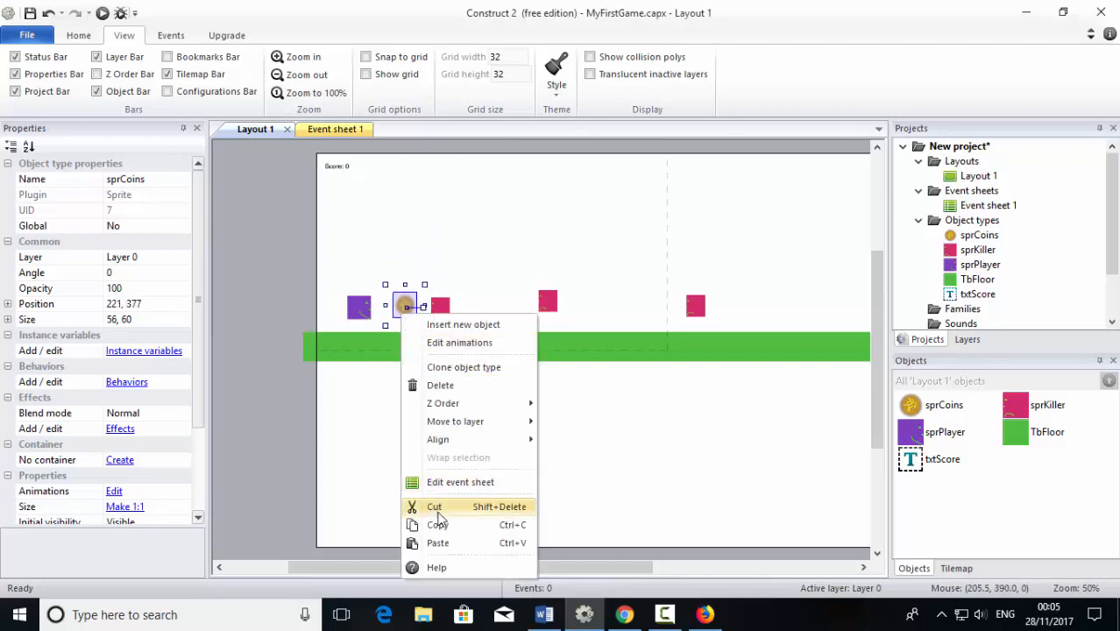
click(441, 528)
right_click(473, 294)
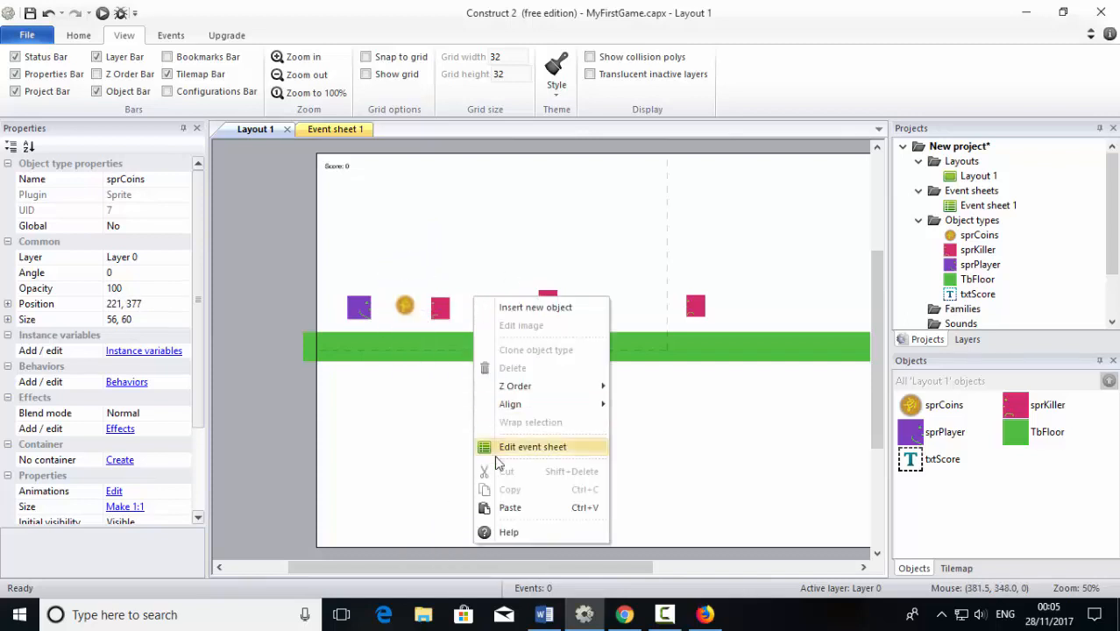
click(509, 505)
click(484, 295)
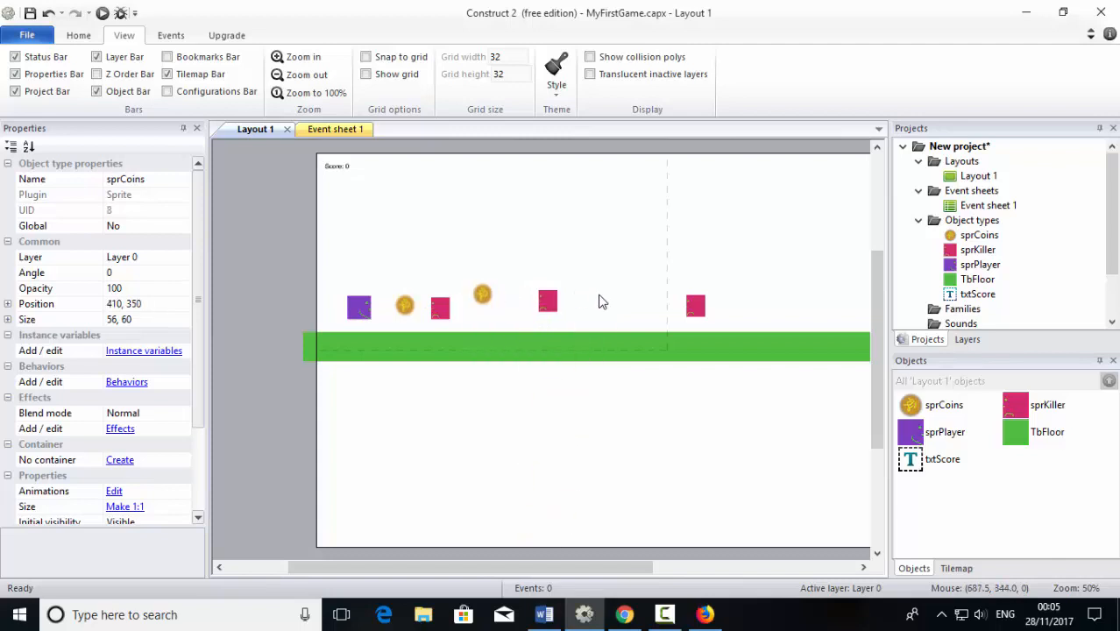
right_click(597, 294)
click(635, 506)
click(598, 295)
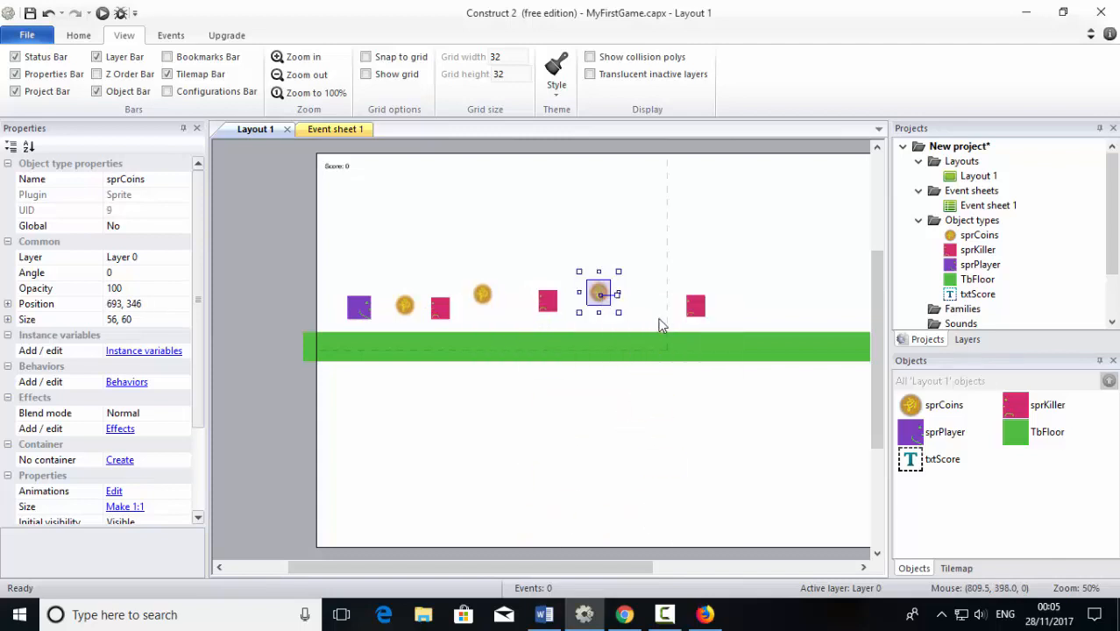
right_click(775, 298)
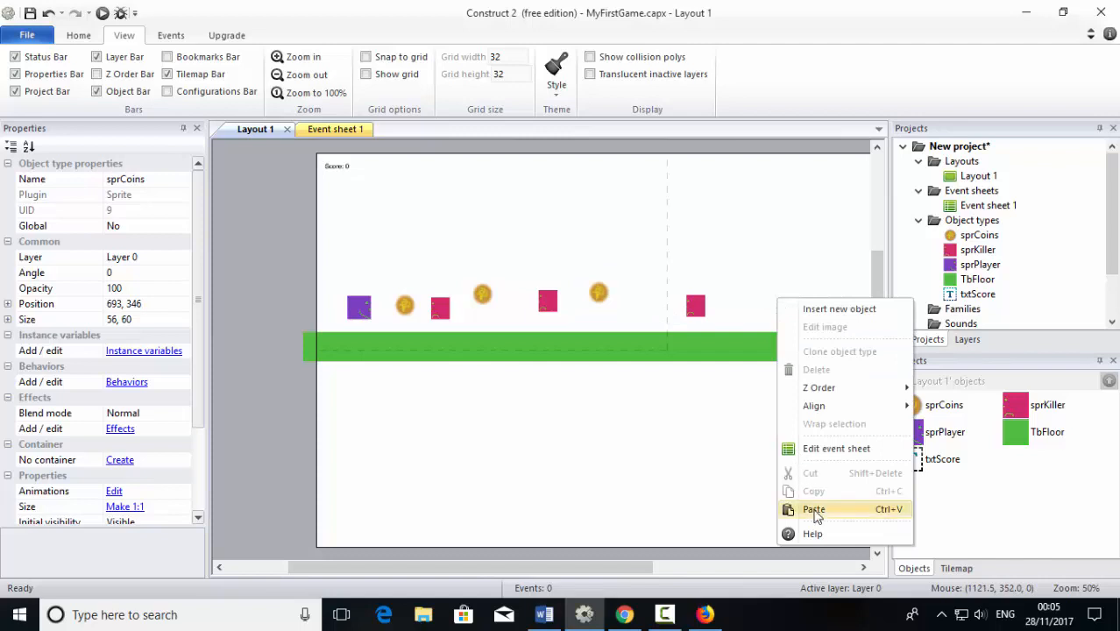
click(810, 507)
click(753, 304)
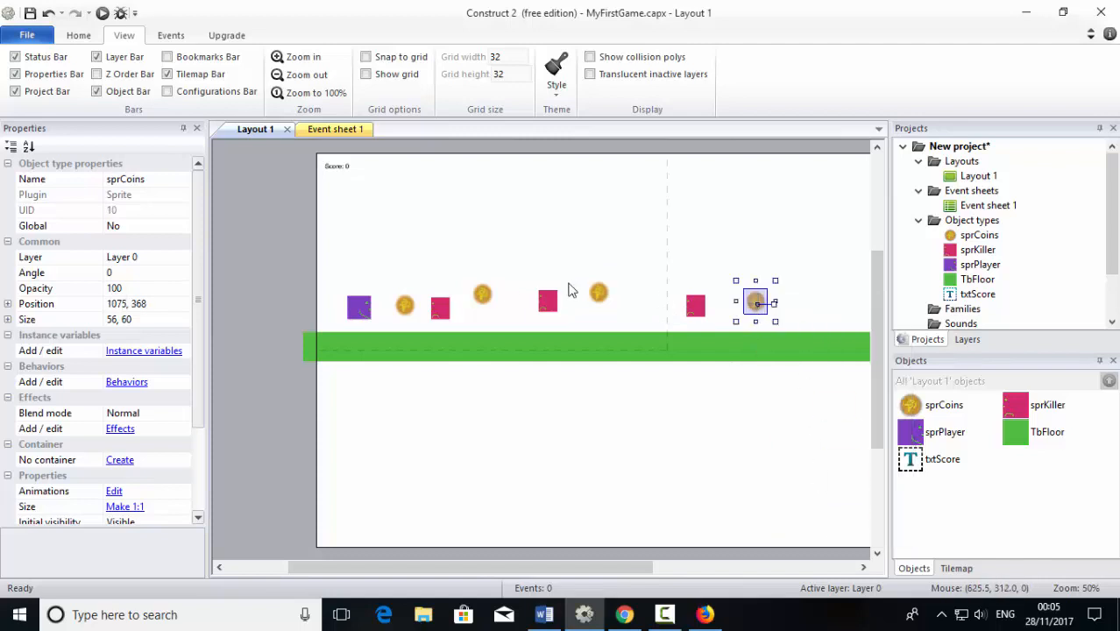
- Duplicate the first coin repeatedly until 18 coins are scattered above and between the sprKiller enemies
click(433, 291)
click(405, 314)
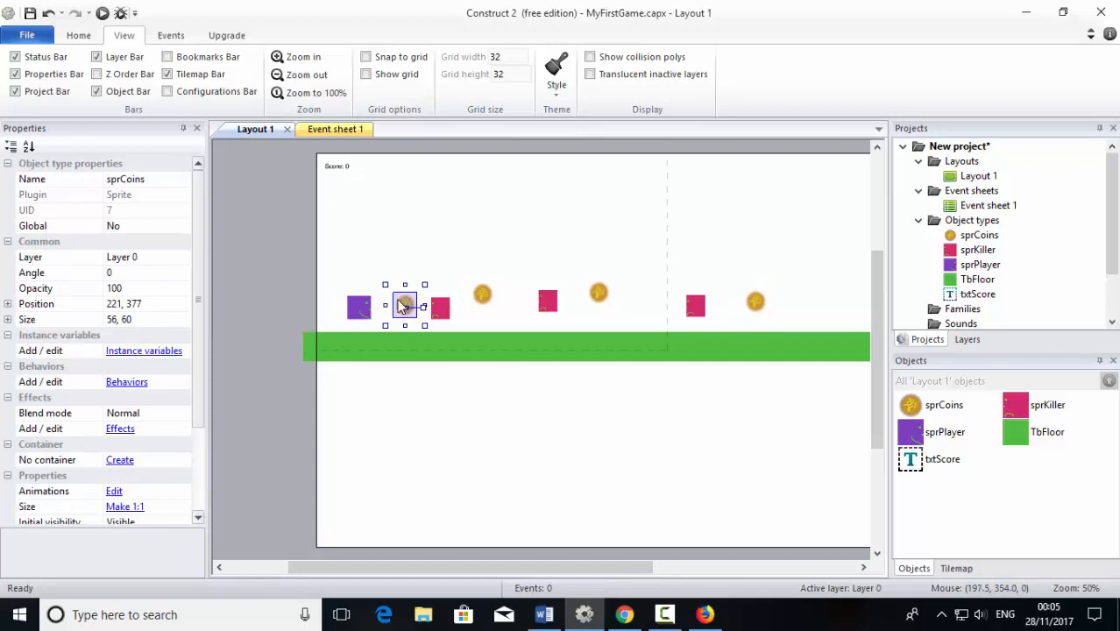
ctrl+drag(402, 307, 811, 289)
click(570, 278)
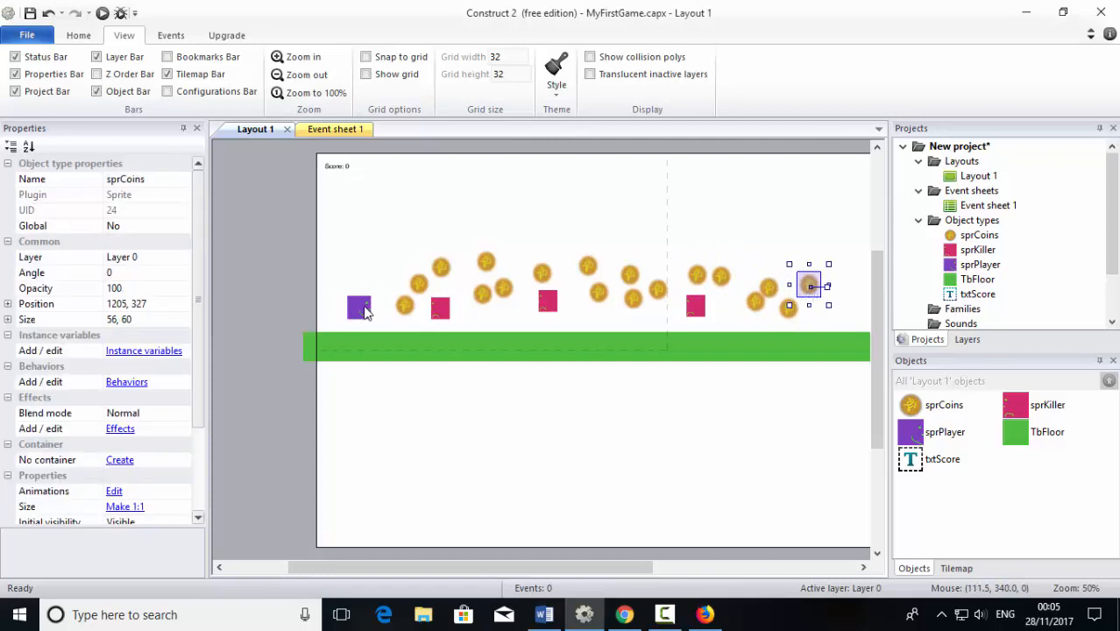
- Add the Solid behavior to the sprCoins object
click(407, 311)
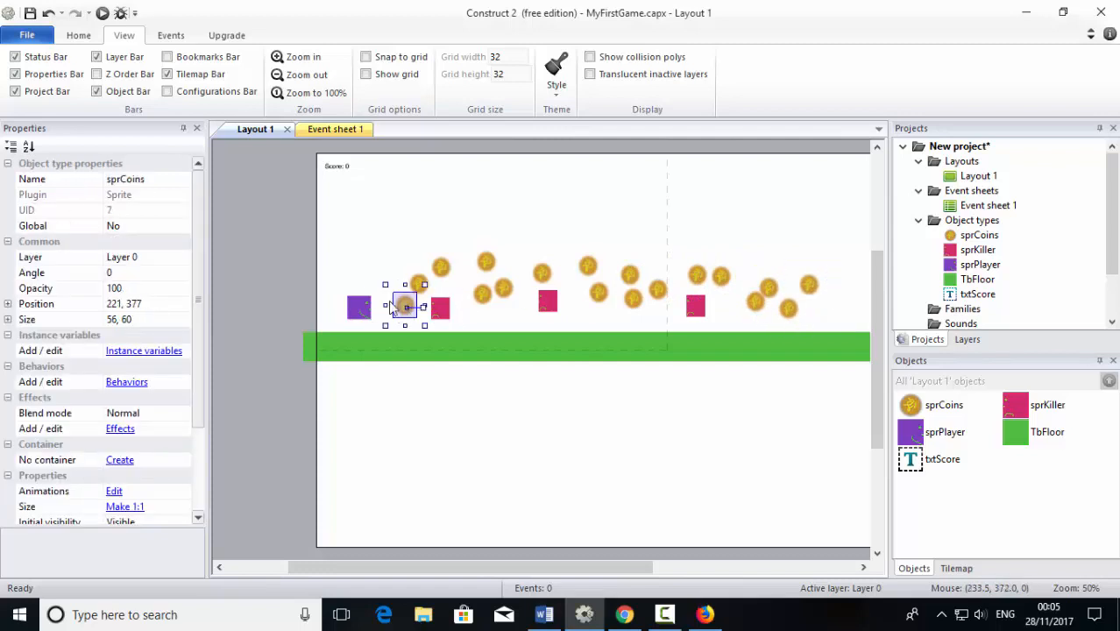
click(117, 387)
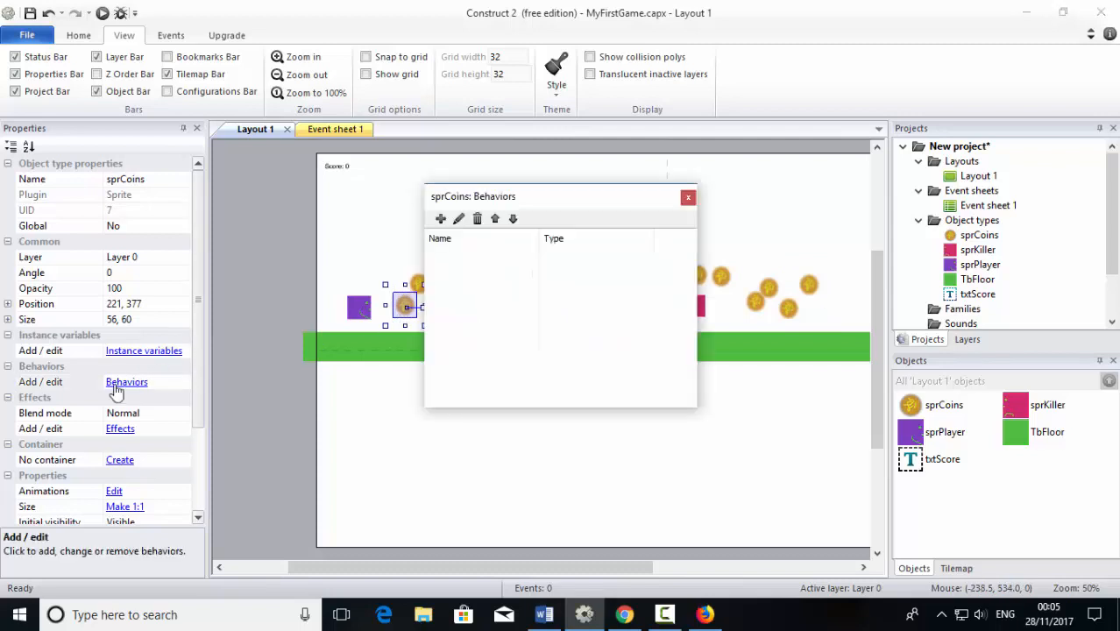
click(441, 219)
click(654, 219)
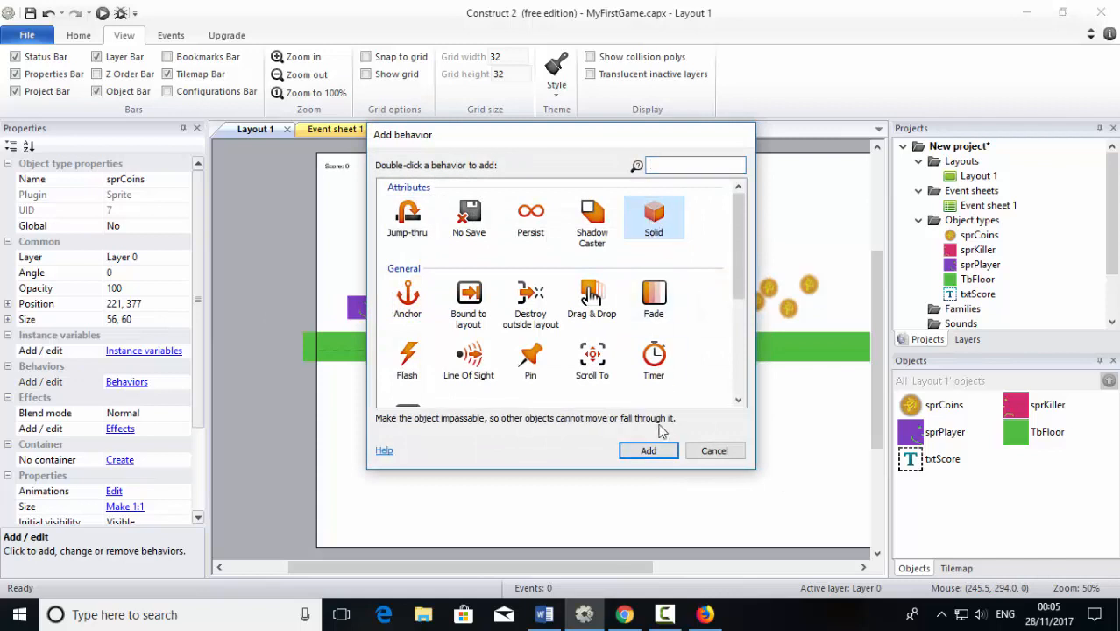
click(649, 451)
click(690, 198)
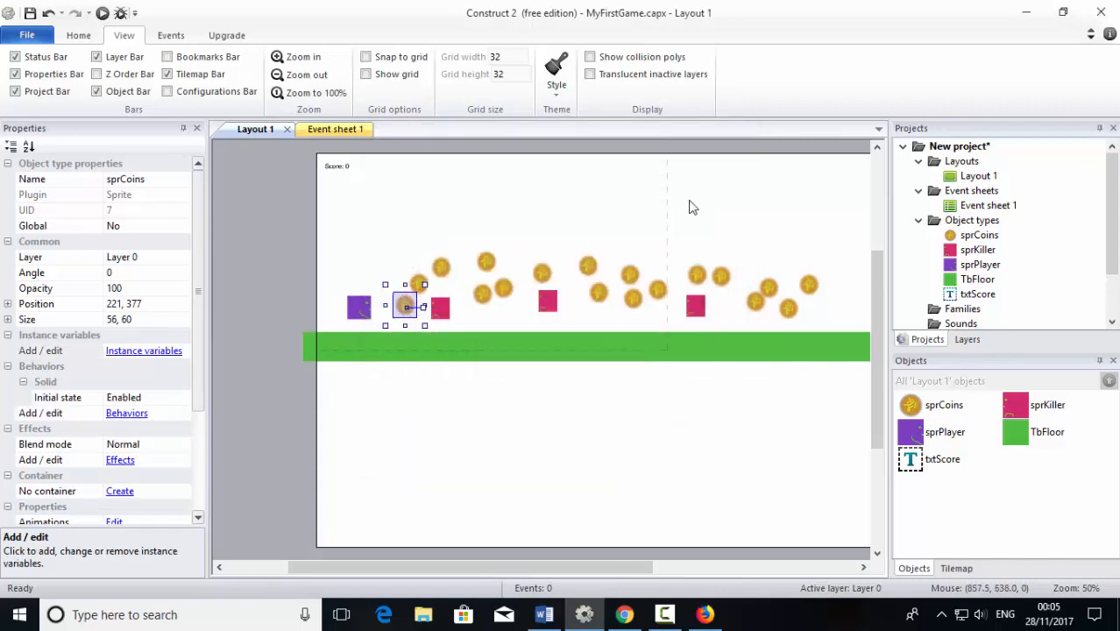
- Preview the layout in the browser and test moving and jumping the player past the coins and sprKiller enemies
click(102, 13)
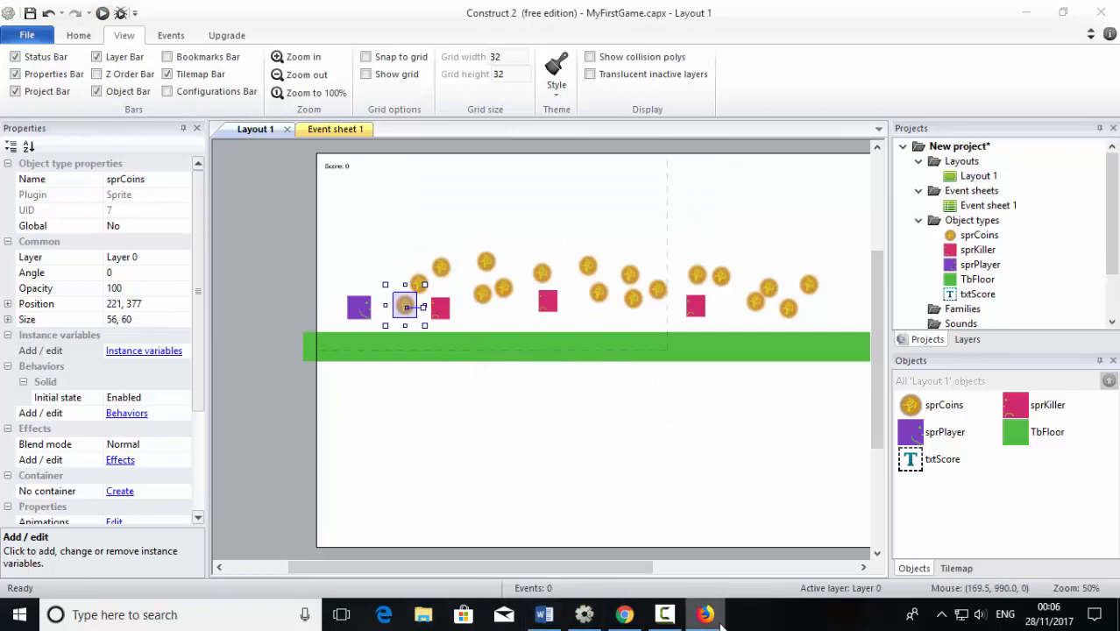
key(Right)
key(Up)
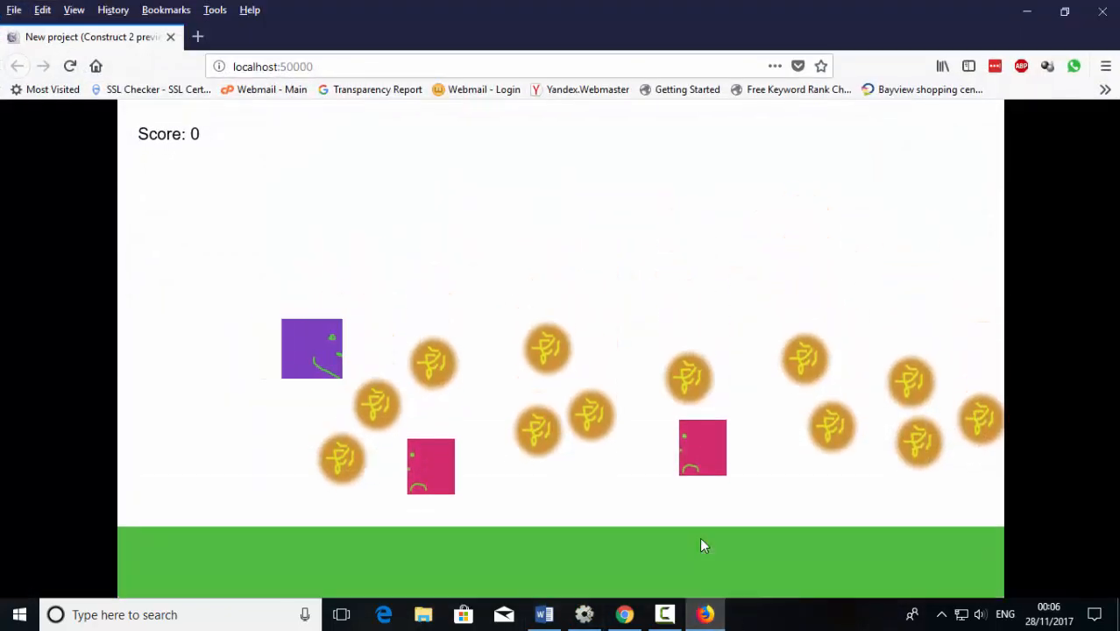
key(Up)
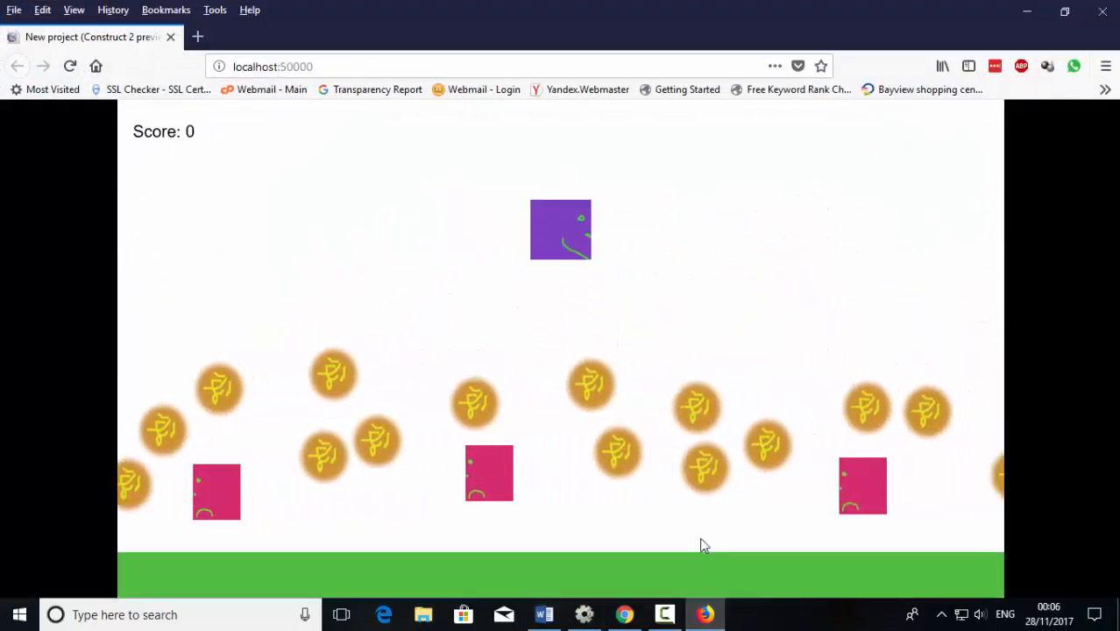
key(Up)
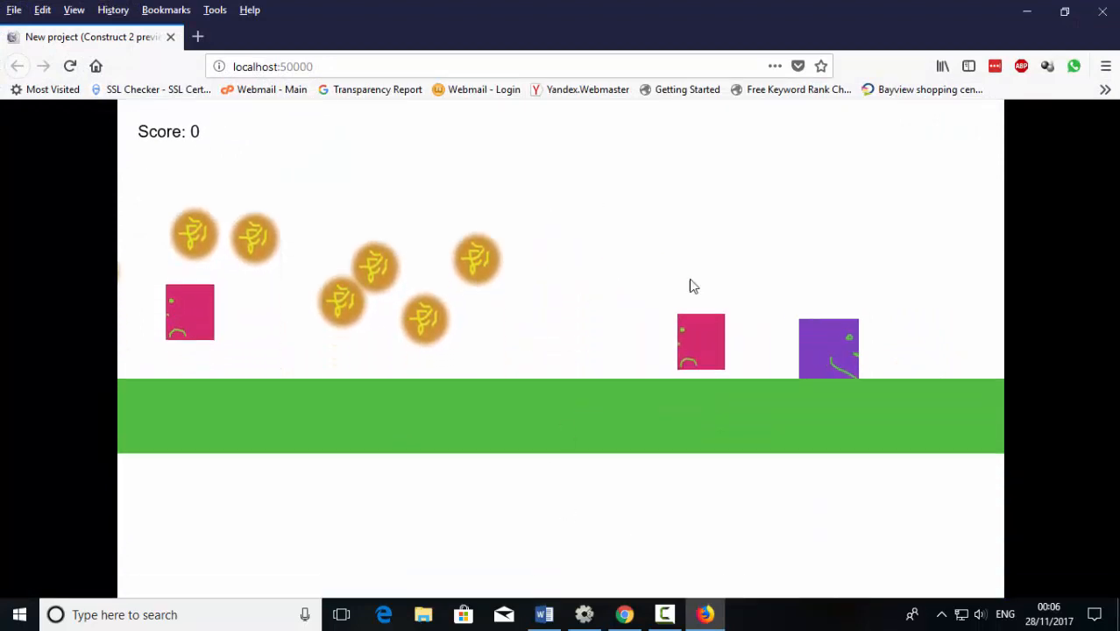
- Return to Construct 2 and insert a Tiled Background object on the layout at about 336, 118
click(1026, 12)
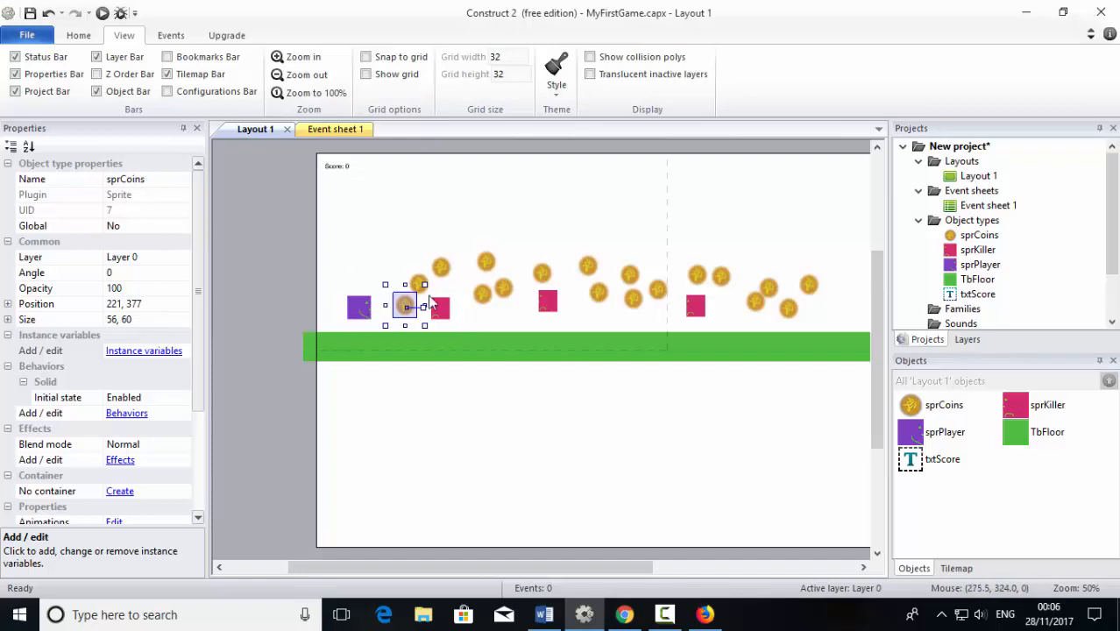
right_click(447, 217)
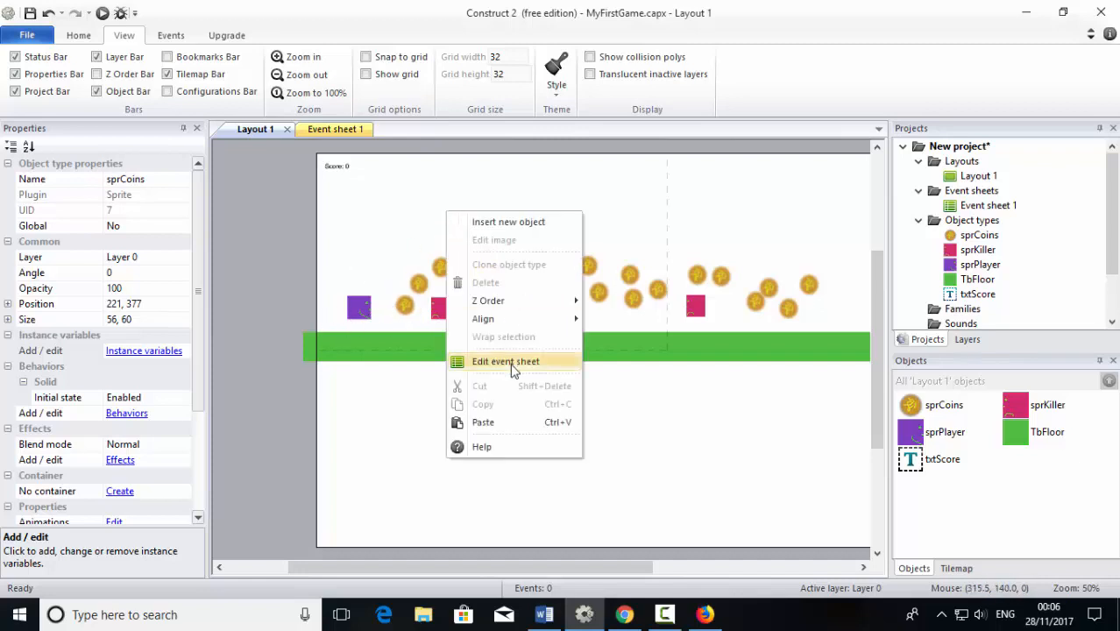
click(504, 222)
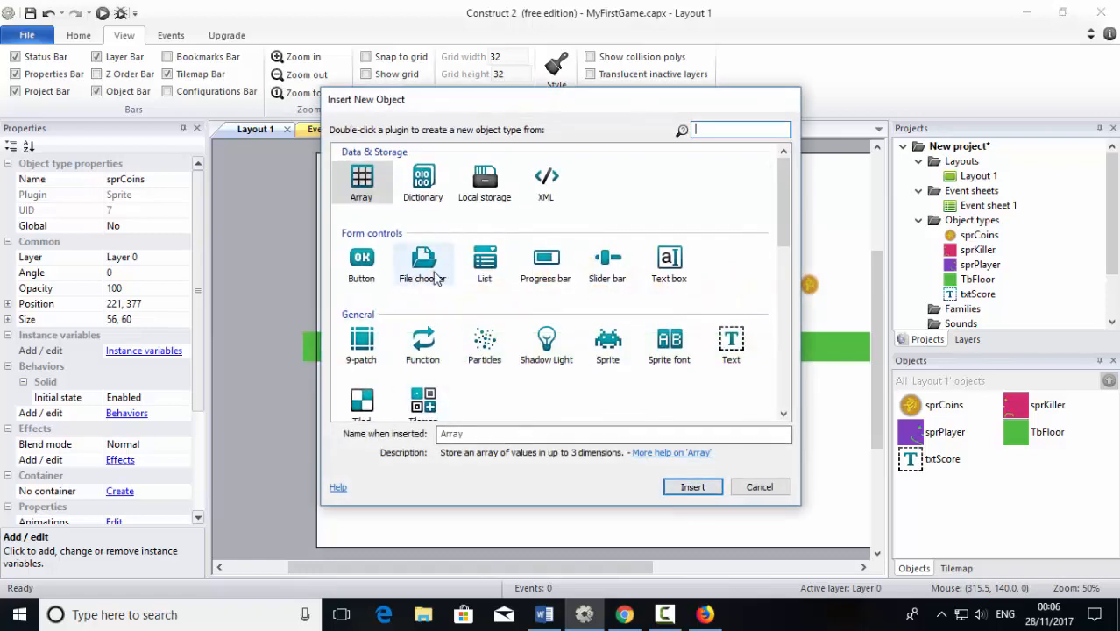
click(361, 402)
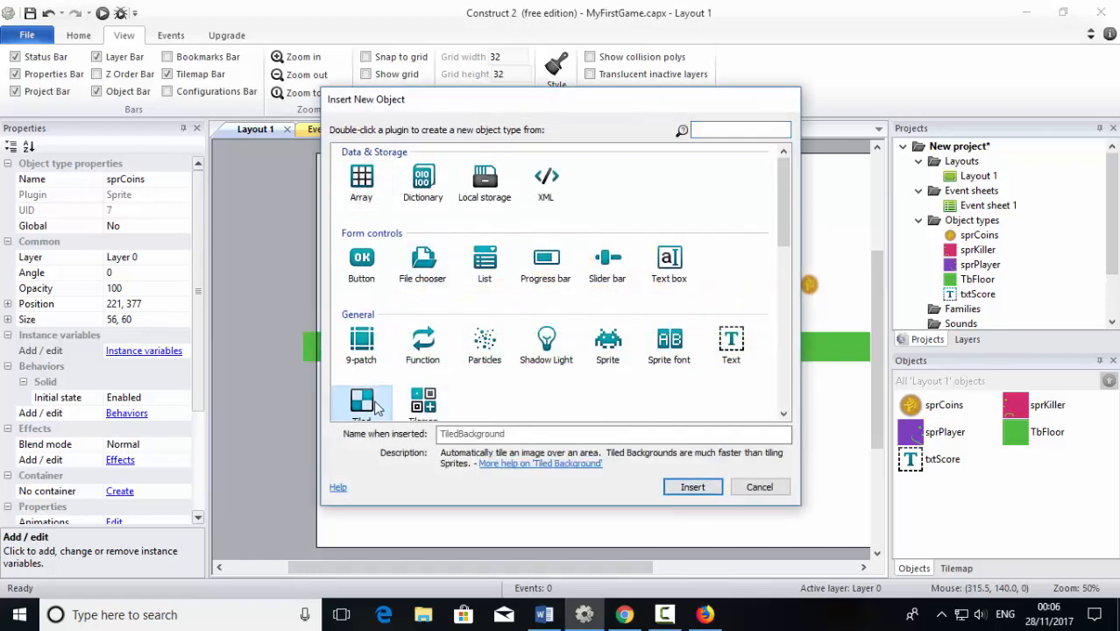
click(690, 487)
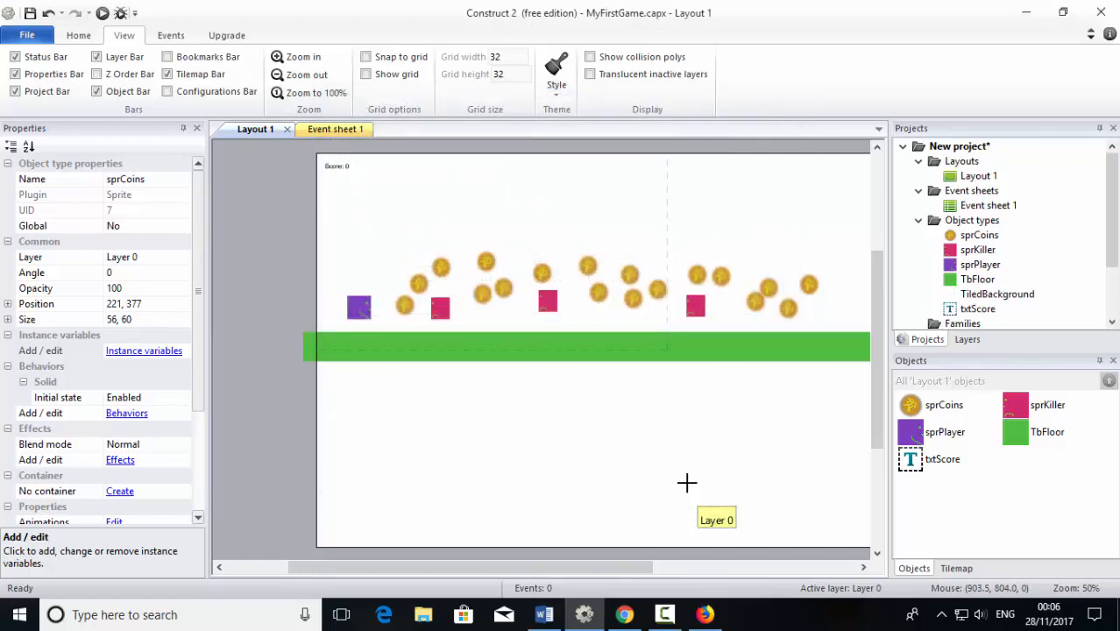
click(455, 200)
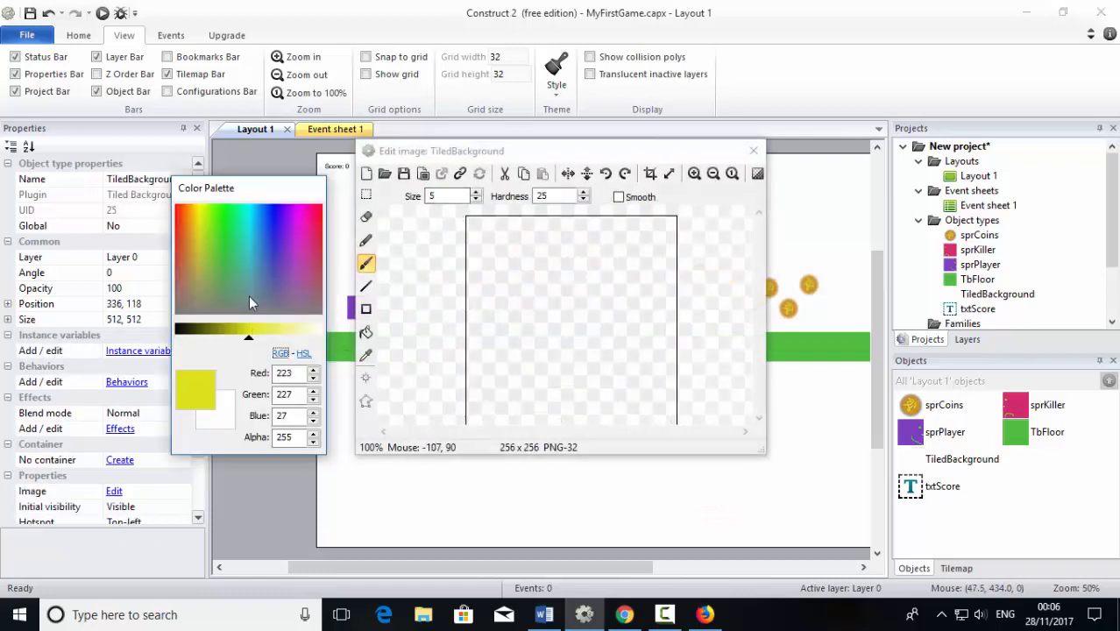
- Fill the tiled background's image with green of about RGB 59, 204, 50 and close the image editor
mouse_move(241, 254)
mouse_down()
mouse_move(230, 249)
mouse_move(253, 244)
mouse_up()
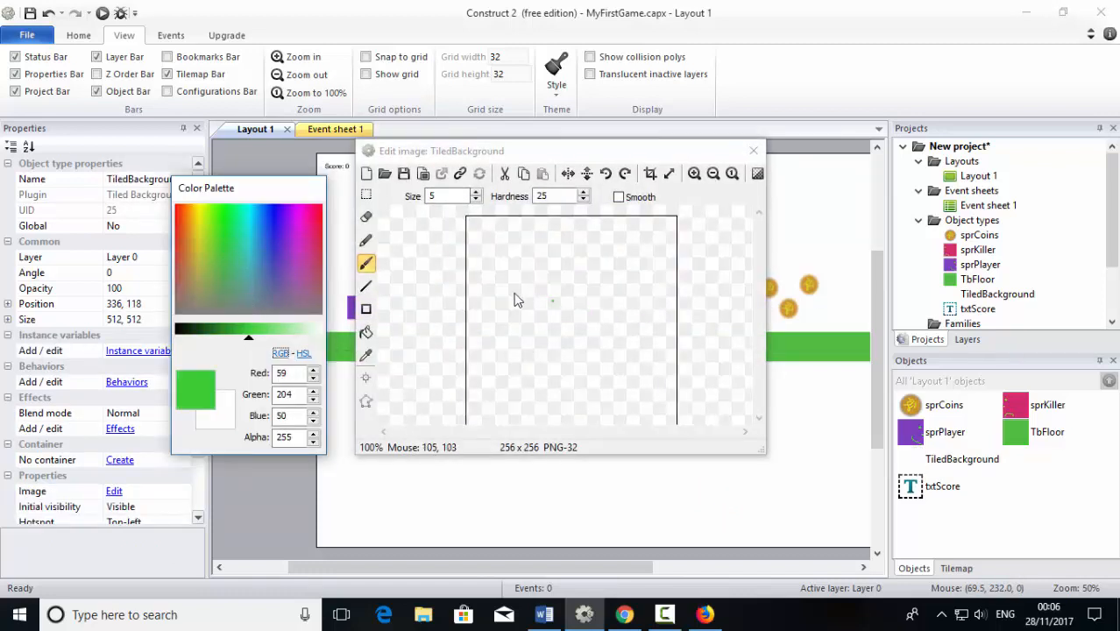
click(366, 333)
click(536, 294)
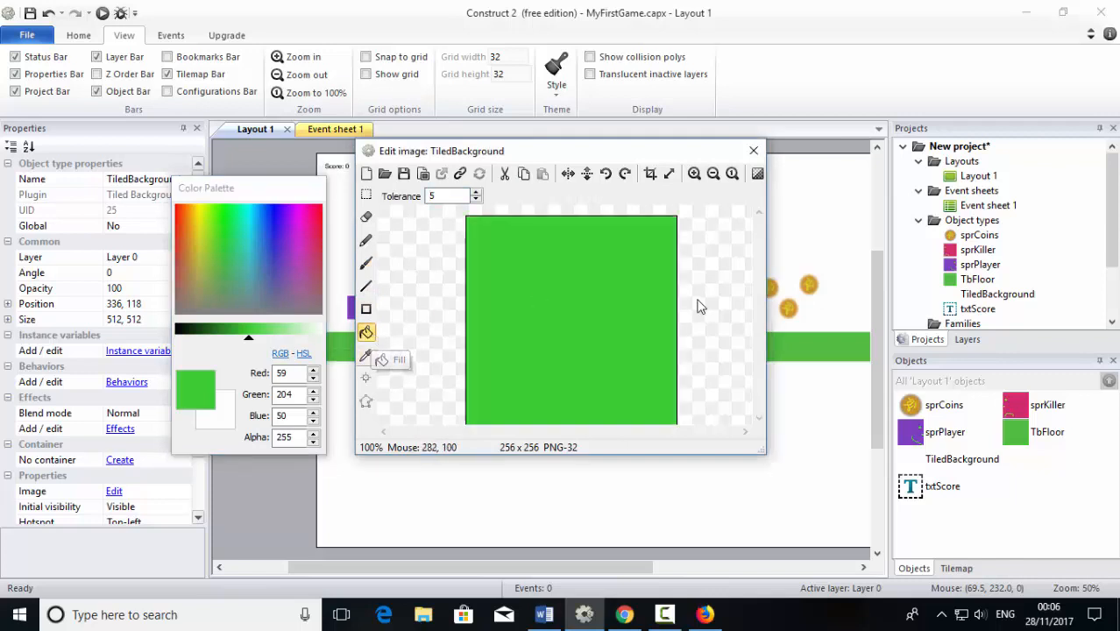
click(754, 150)
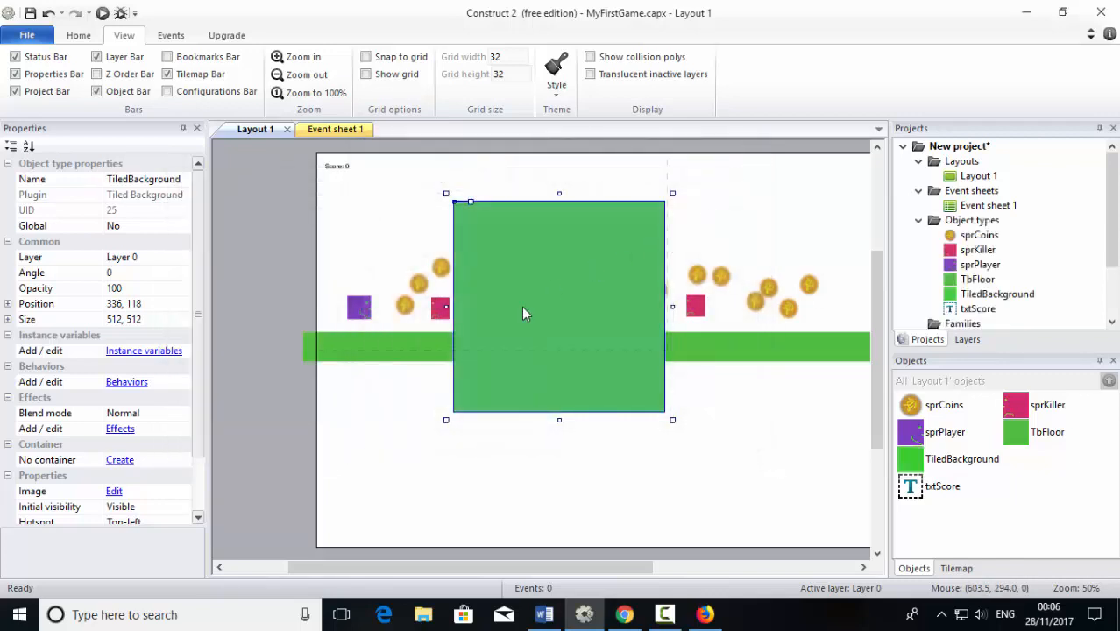
- Rename the tiled background TbStep and shrink it to a platform about 202 by 32, placed above the first sprKiller at about 212, 284
drag(559, 194, 482, 238)
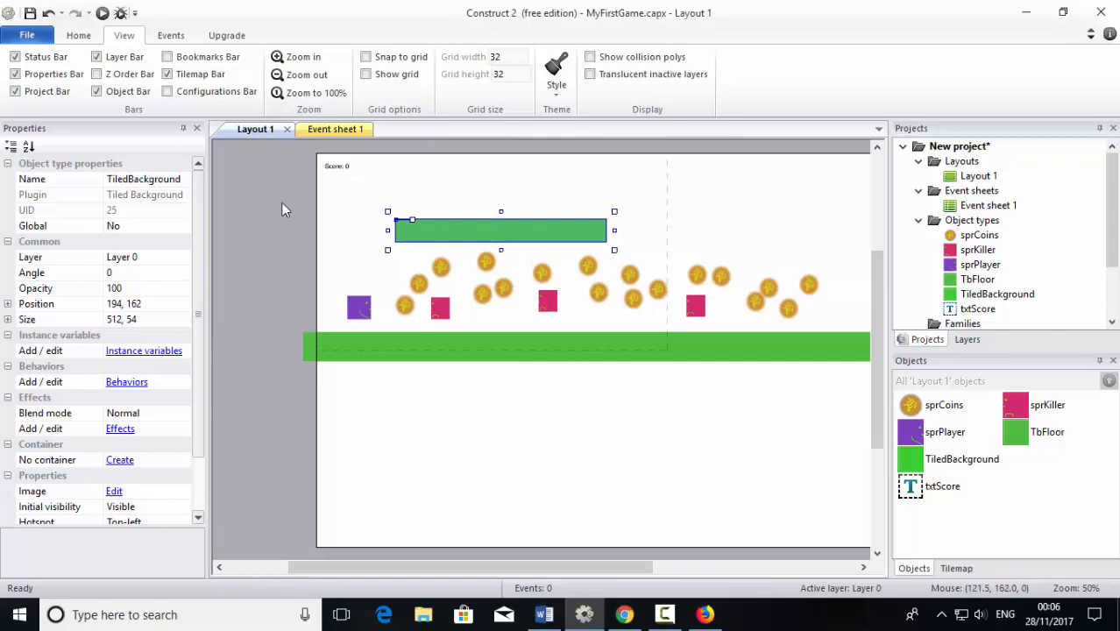
click(121, 180)
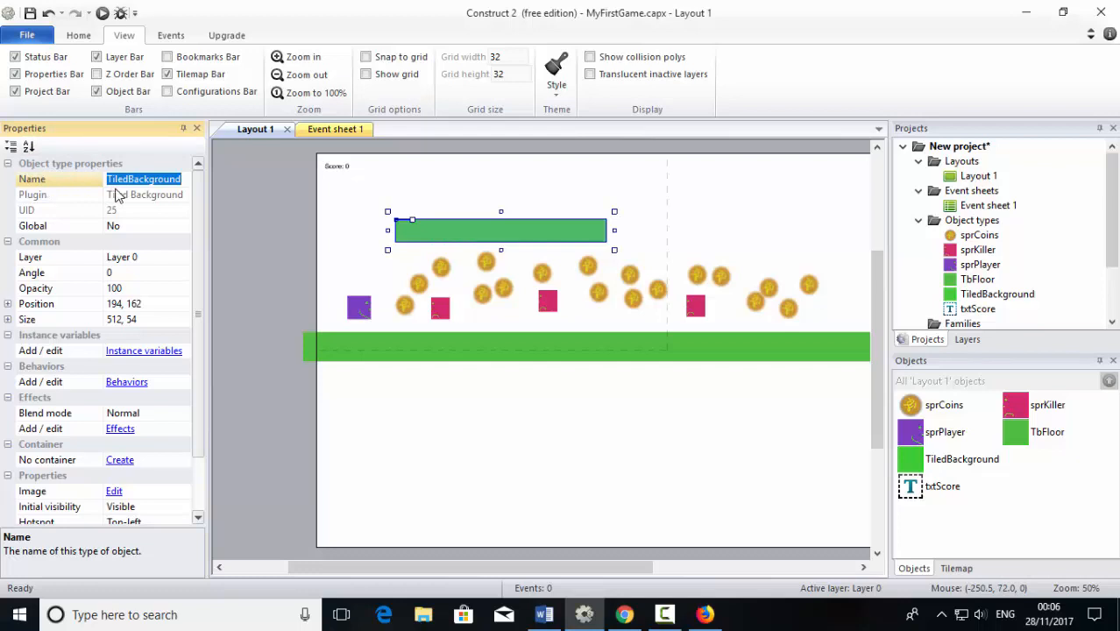
text(TbStep)
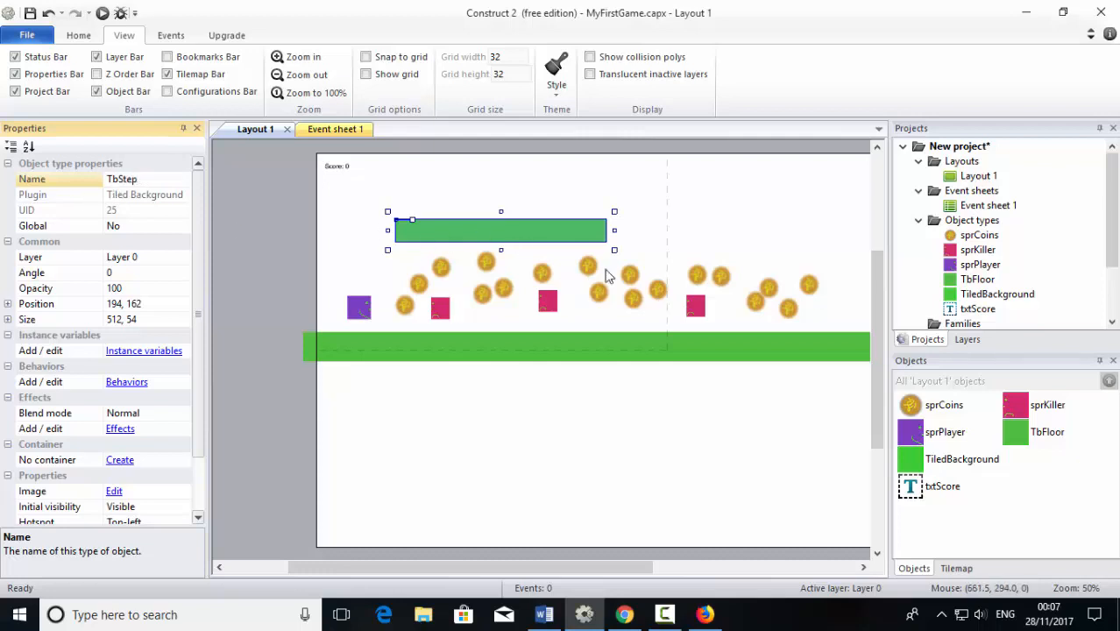
drag(615, 250, 429, 286)
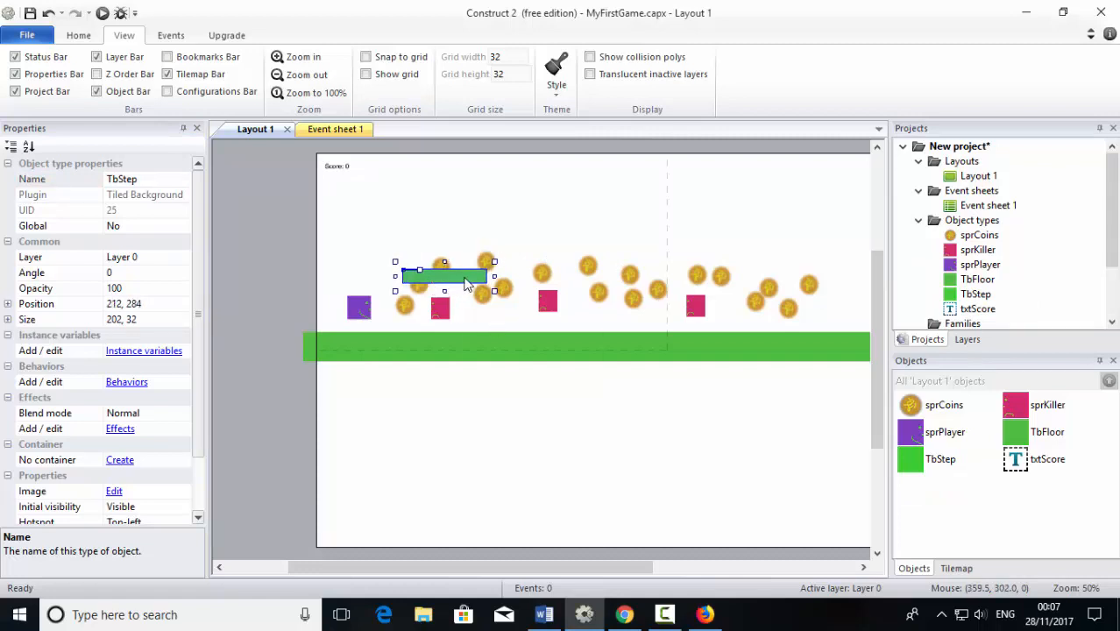
- Send the TbStep platform to the bottom of its layer so the coins are drawn in front of it
right_click(465, 282)
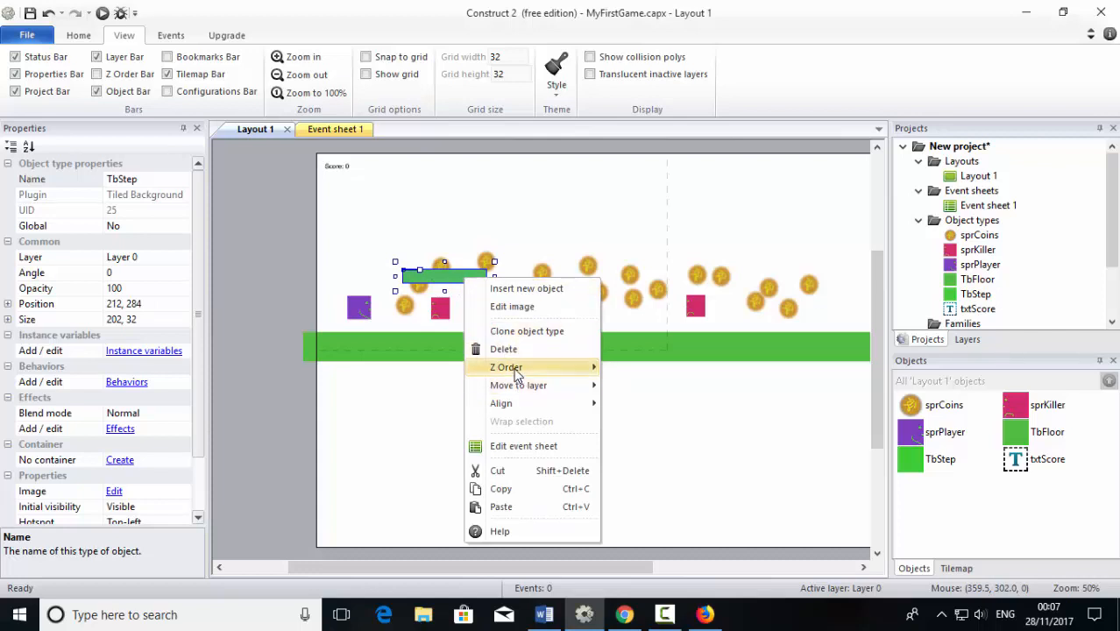
mouse_move(502, 375)
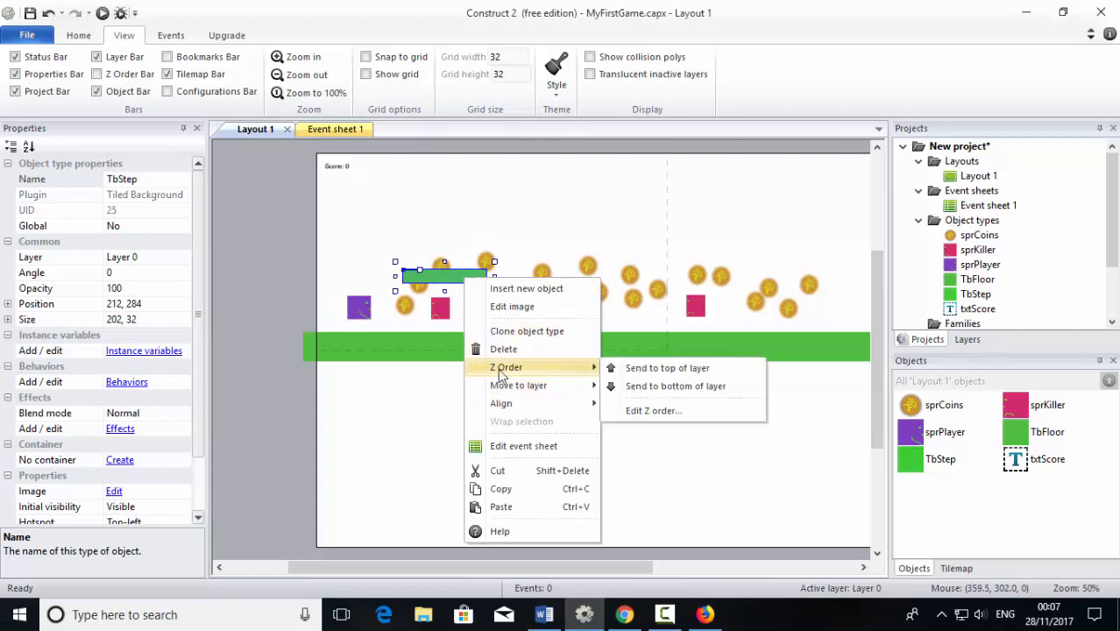
click(692, 387)
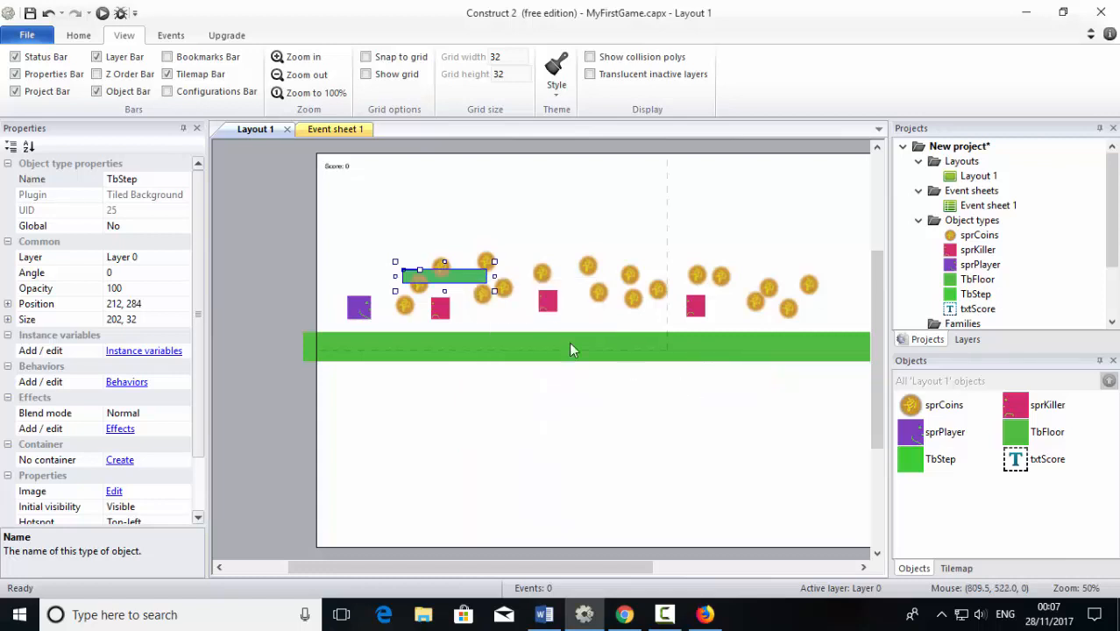
click(502, 312)
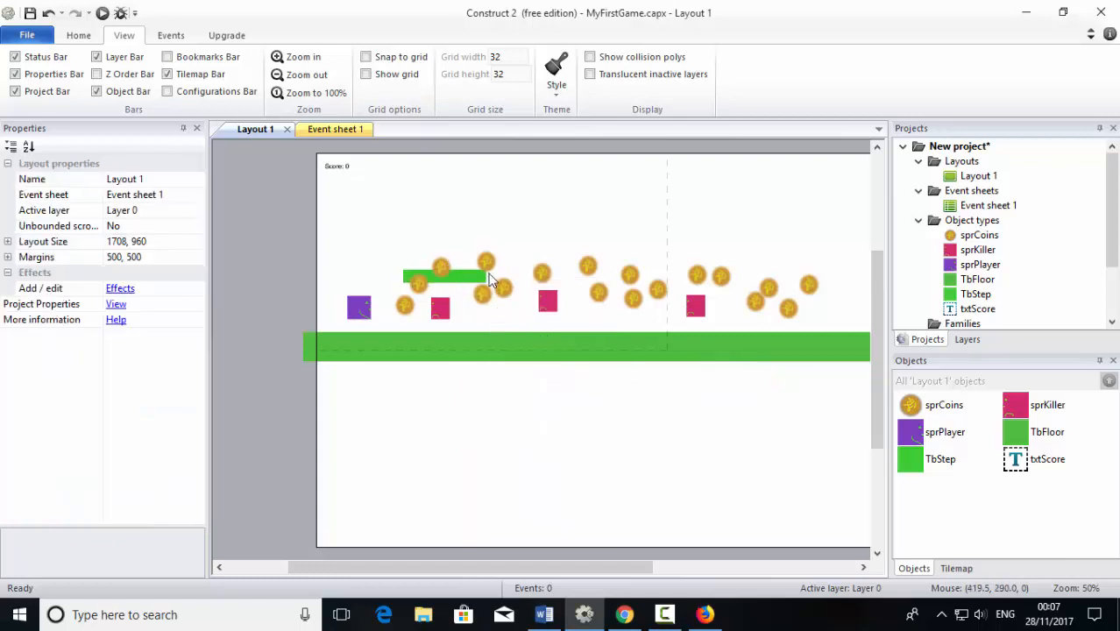
- Add the Solid behavior to the TbStep platform
click(468, 286)
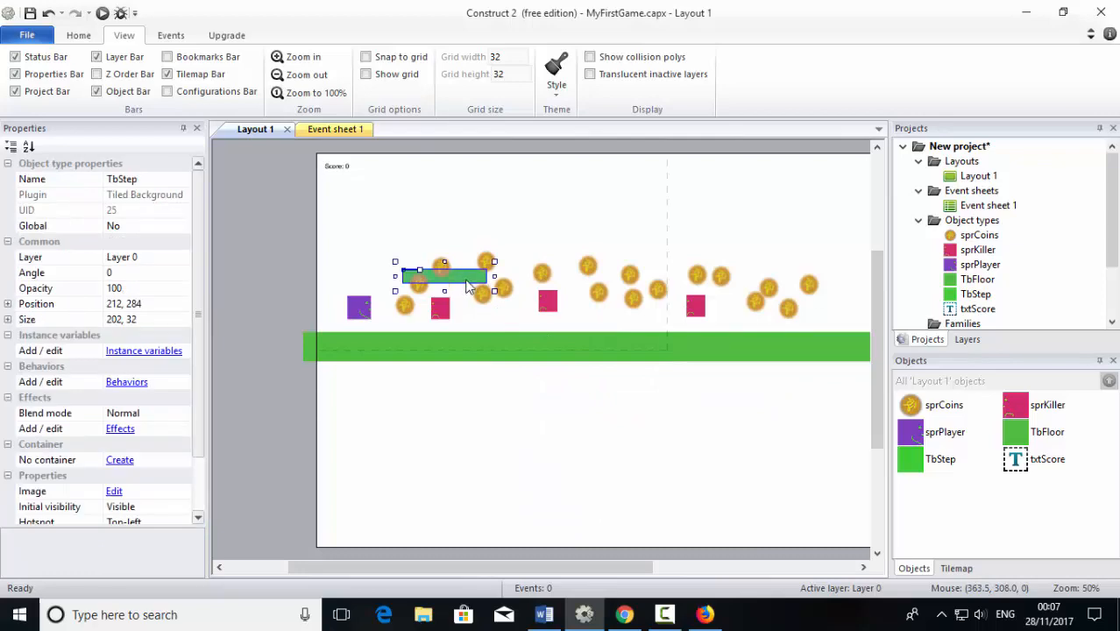
click(126, 382)
click(441, 218)
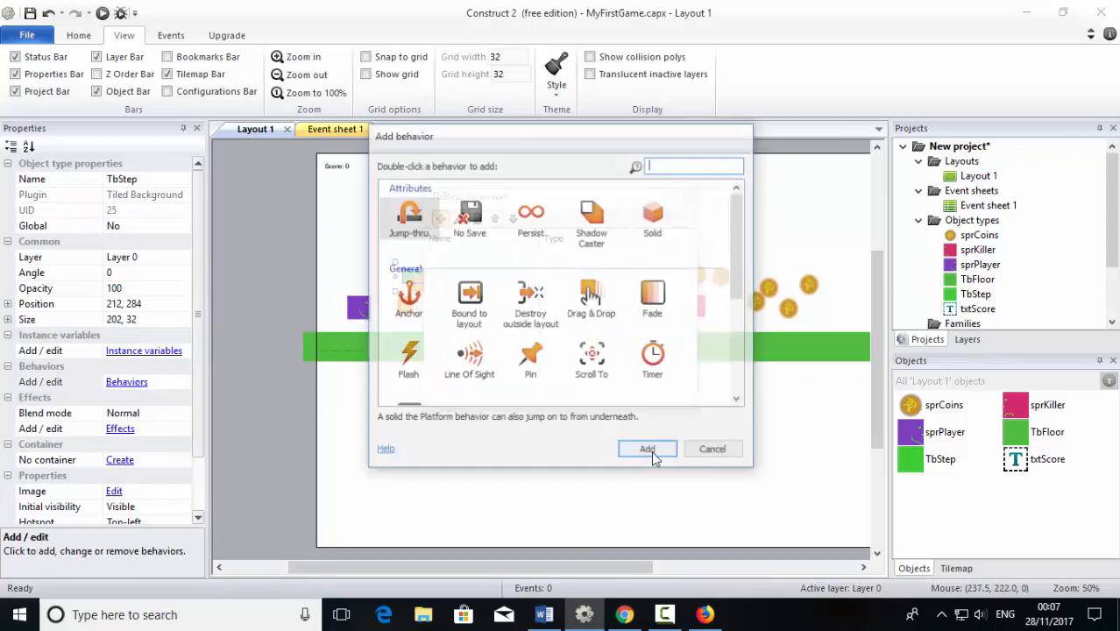
click(655, 215)
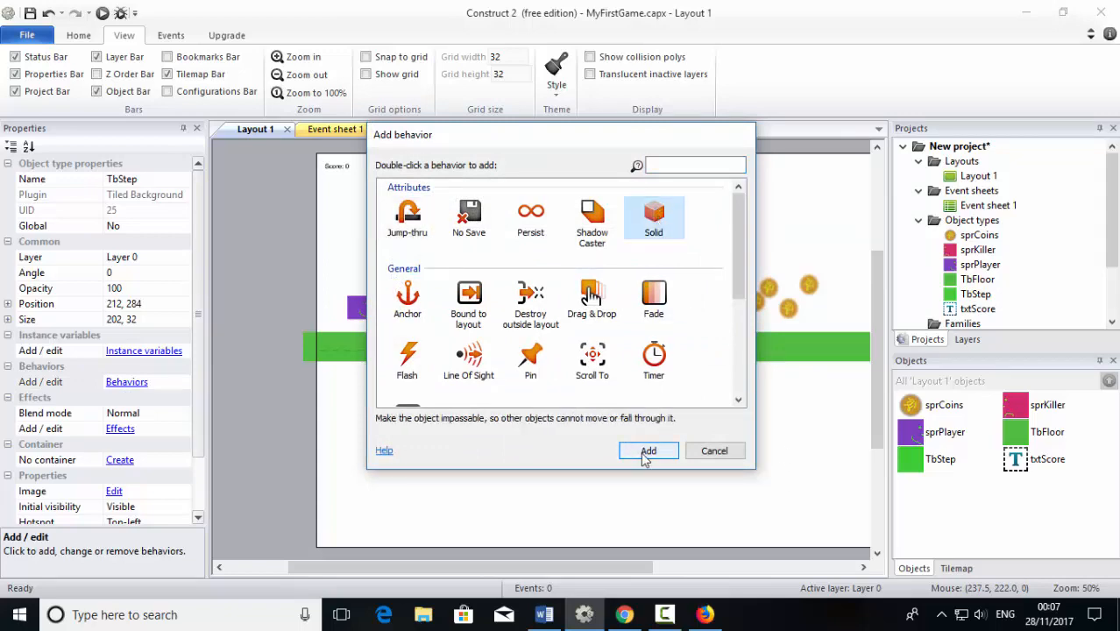
click(647, 450)
- Add the Sine behavior to TbStep and close its behaviors list
click(441, 219)
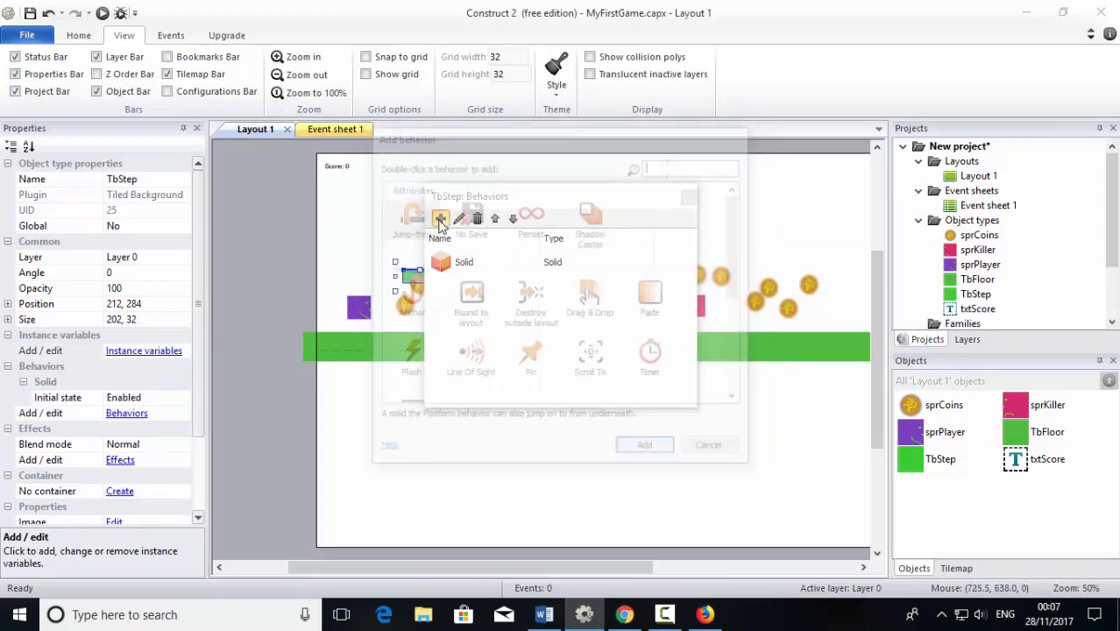
scroll(614, 398, down, 5)
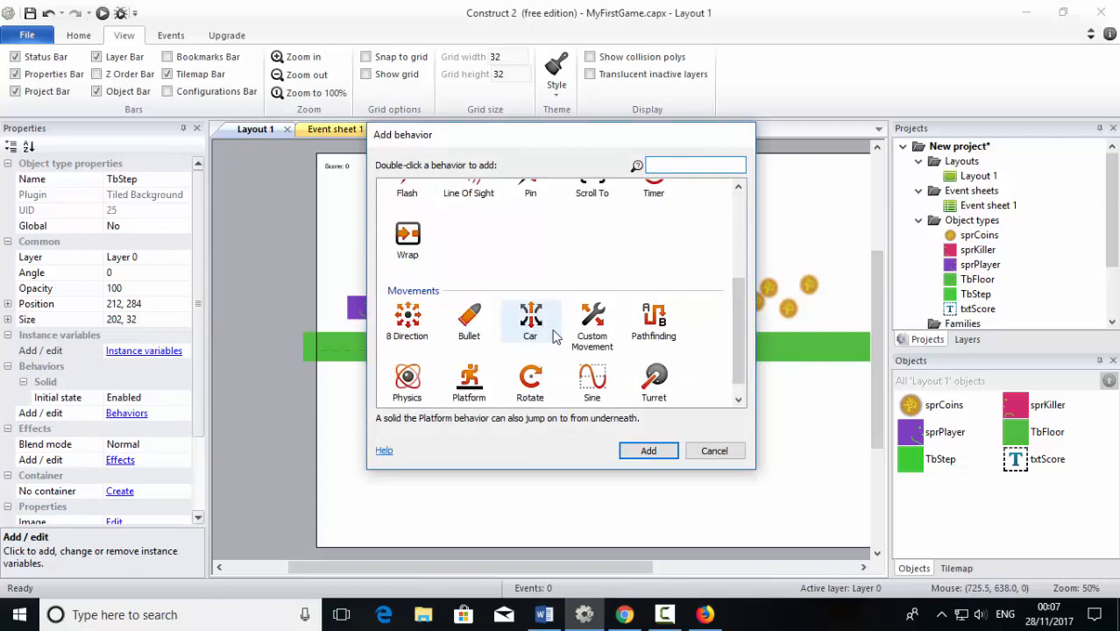
click(586, 386)
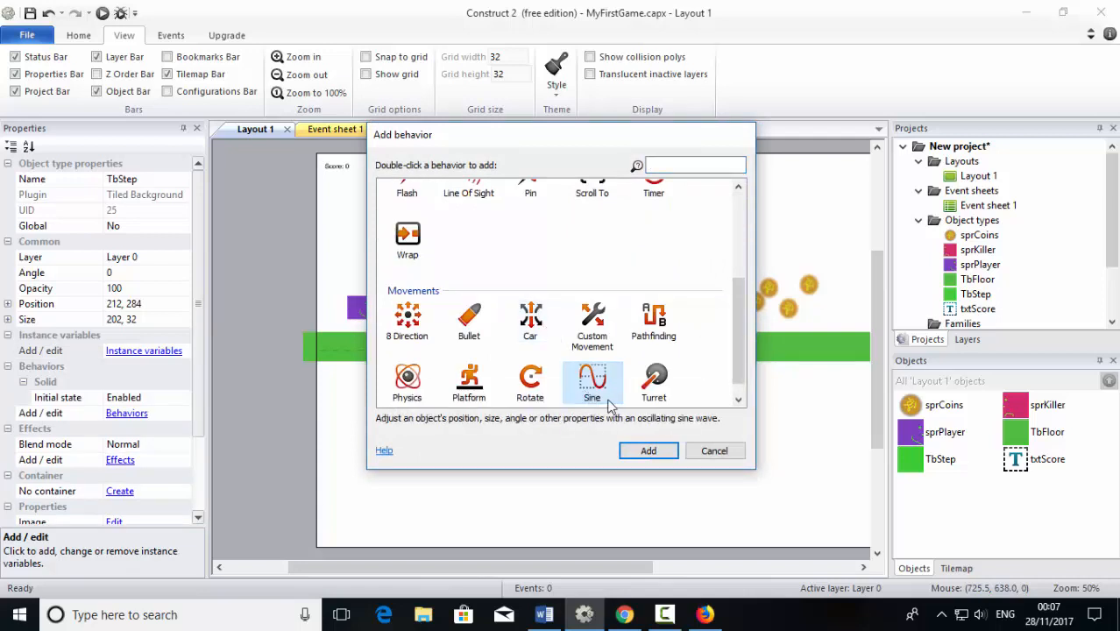
click(650, 453)
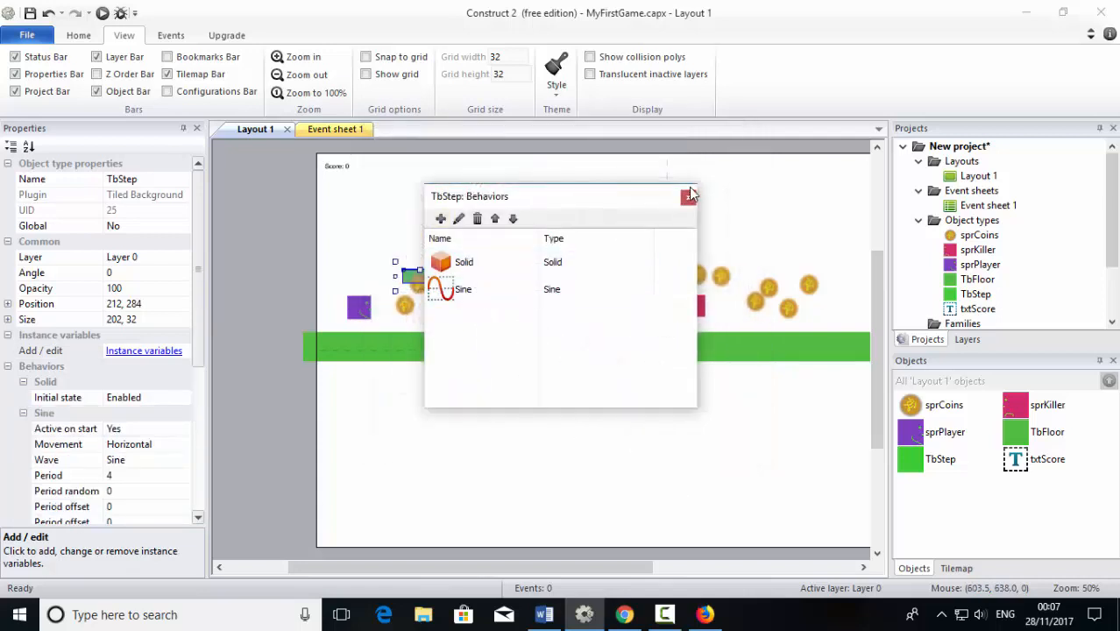
click(689, 196)
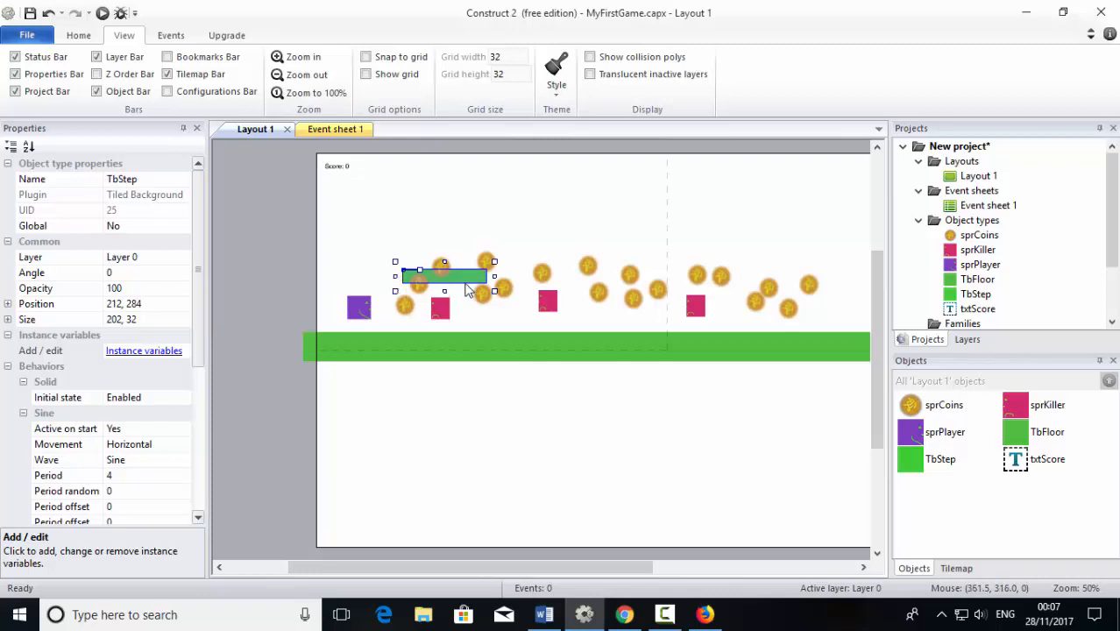
- Review the Movement options of TbStep's Sine behavior and keep Horizontal
click(90, 447)
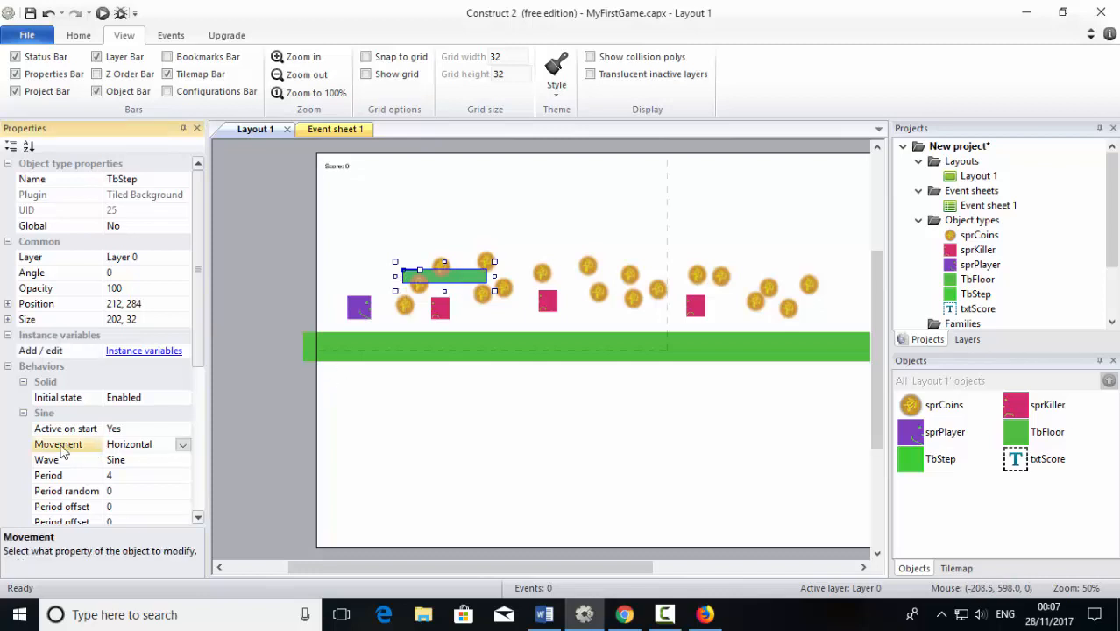
click(183, 445)
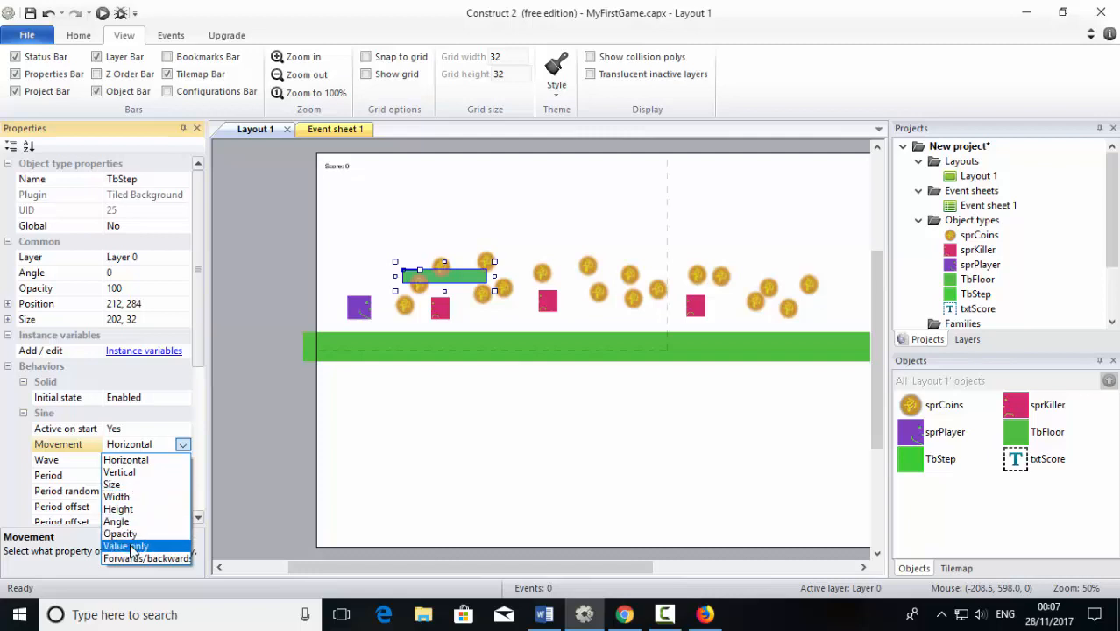
click(145, 446)
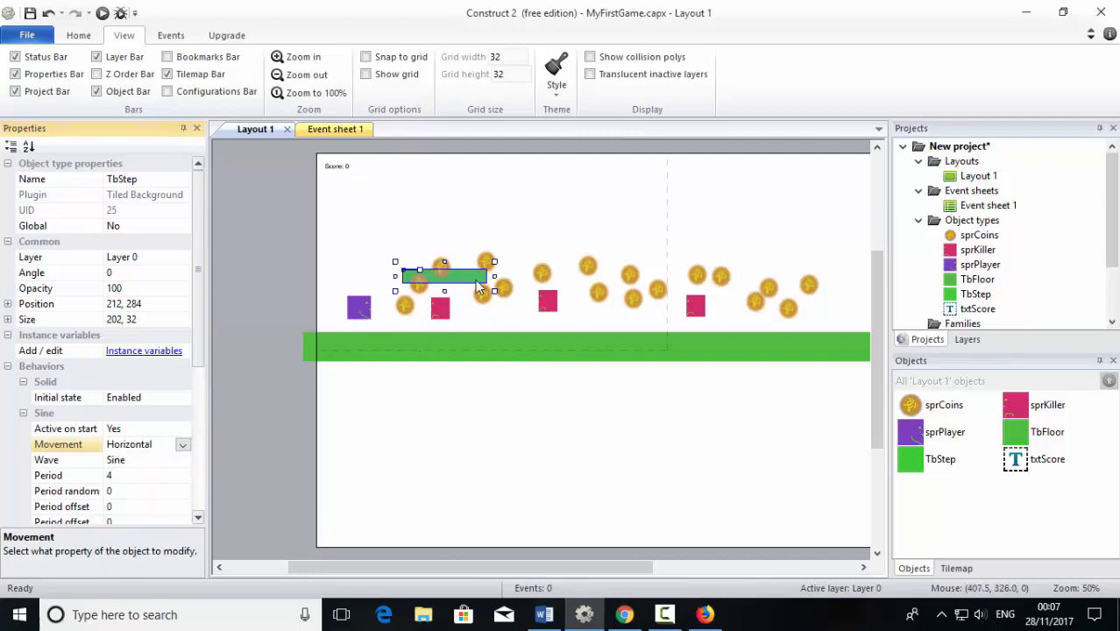
- Duplicate TbStep into five more platforms staggered across the layout, including copies at about 1086, 148, then 344, 66, and 80, 150
ctrl+drag(469, 285, 825, 213)
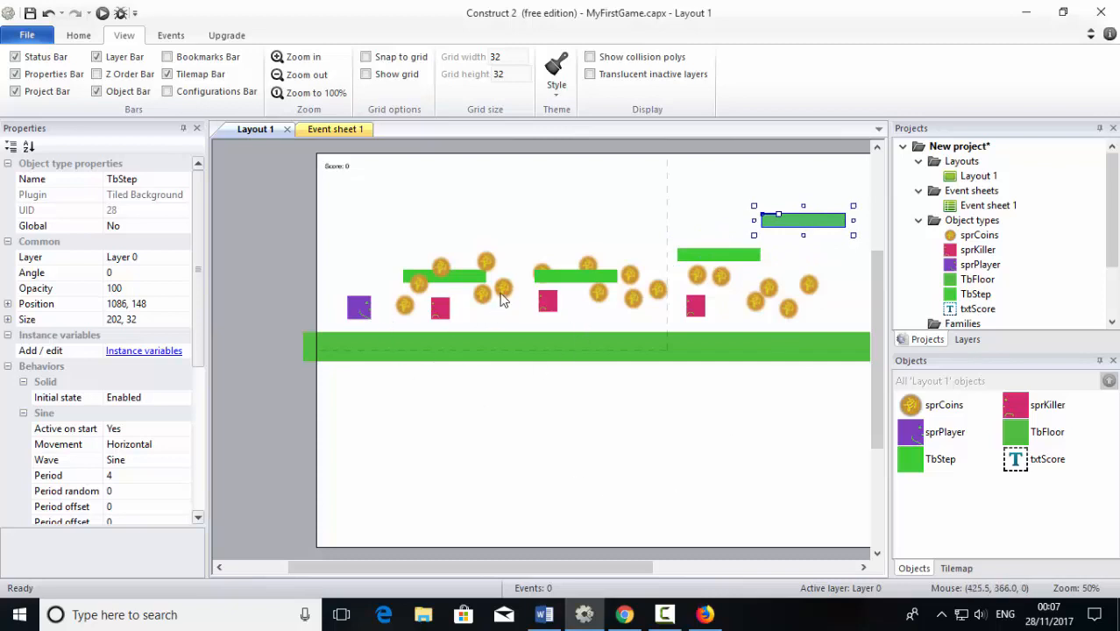
ctrl+drag(555, 279, 505, 191)
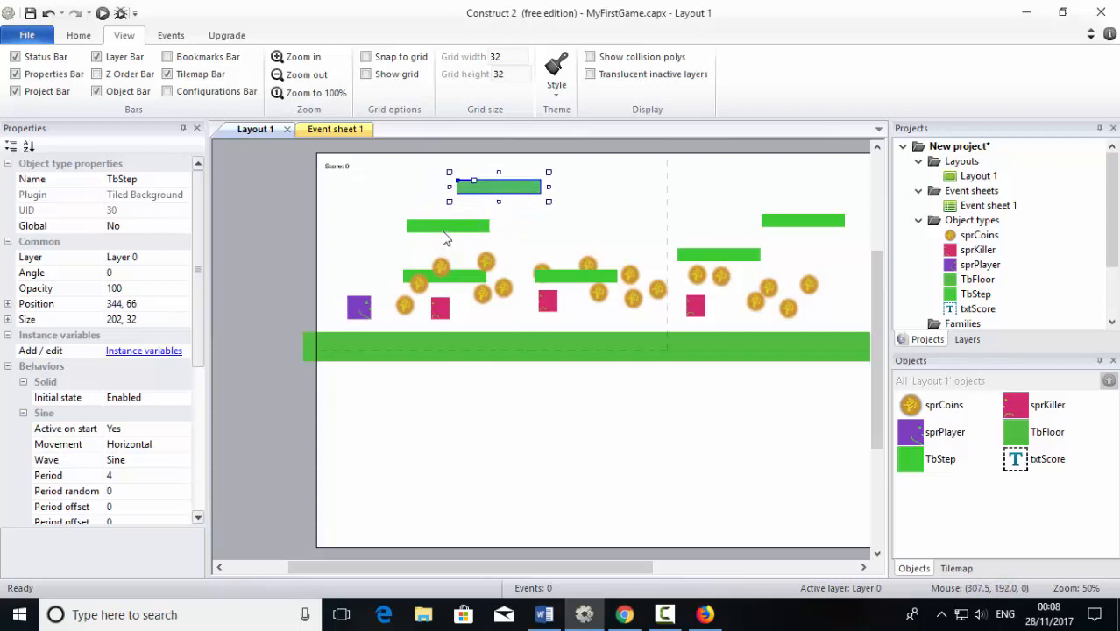
drag(443, 233, 388, 228)
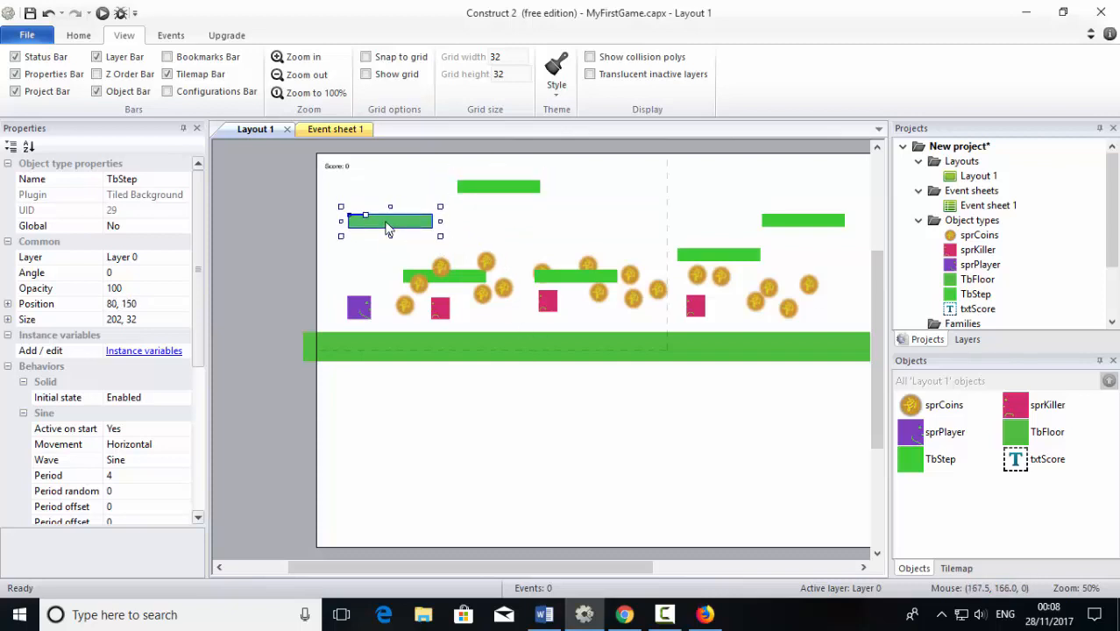
- Duplicate a coin four times, placing one copy above each of the four upper TbStep platforms
click(487, 265)
ctrl+drag(487, 265, 799, 195)
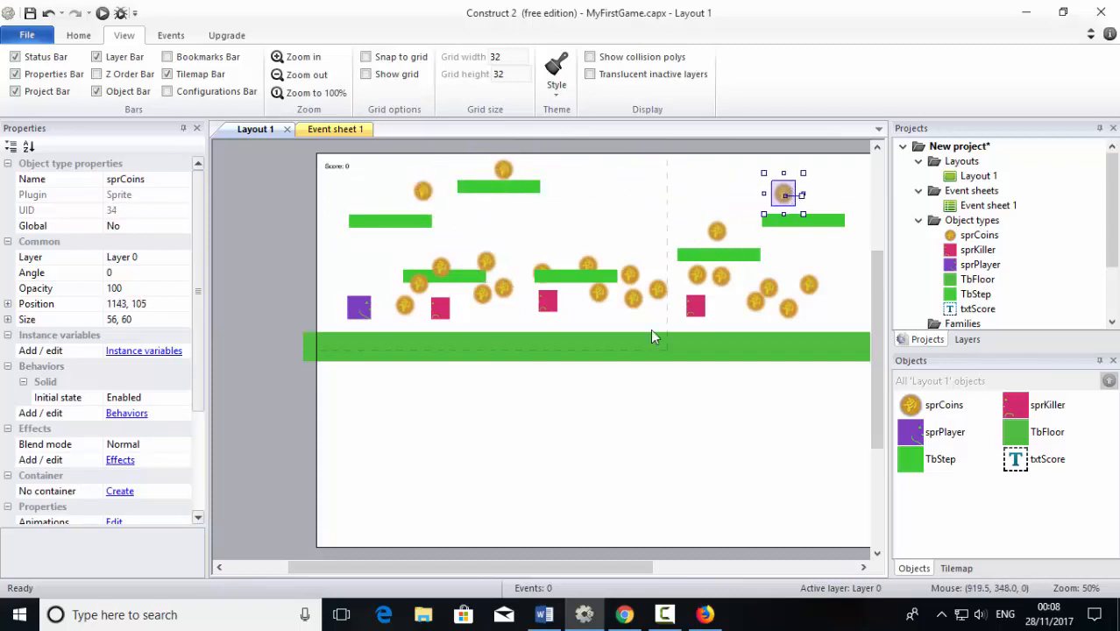
- Move three coins clear of the first TbStep platform, to about 325, 257, then 217, 253, and 439, 247
drag(451, 268, 459, 257)
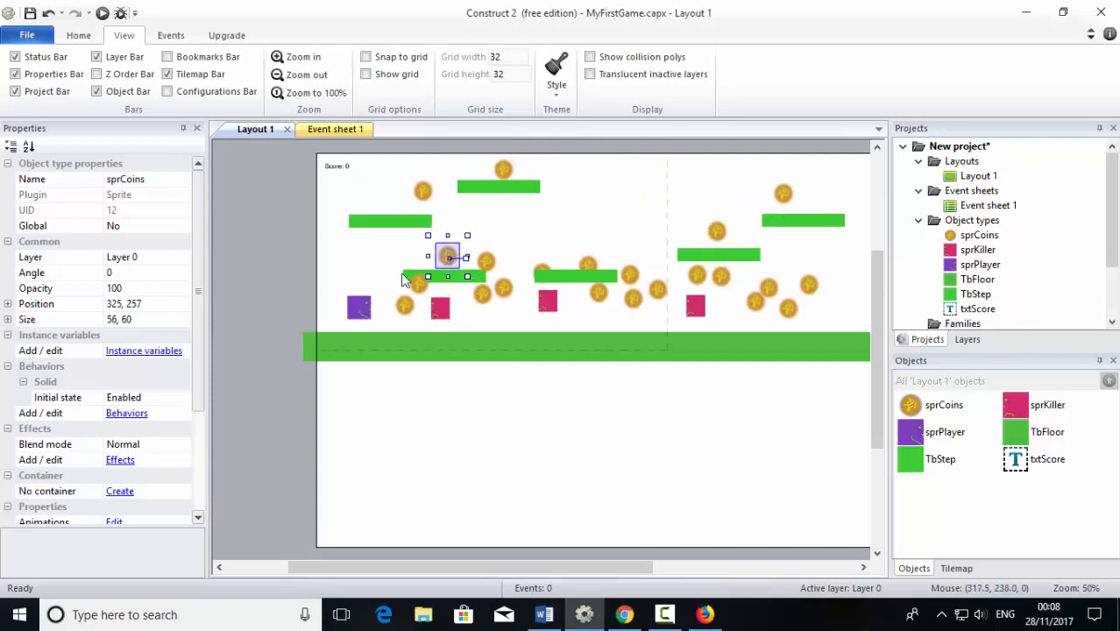
drag(419, 295, 399, 254)
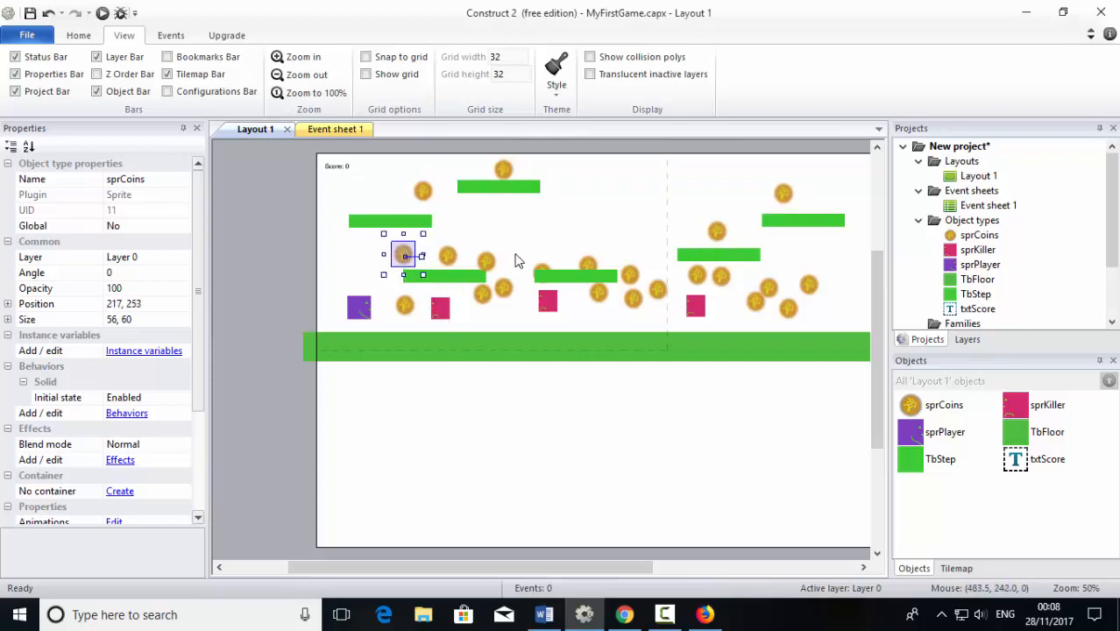
drag(485, 261, 496, 251)
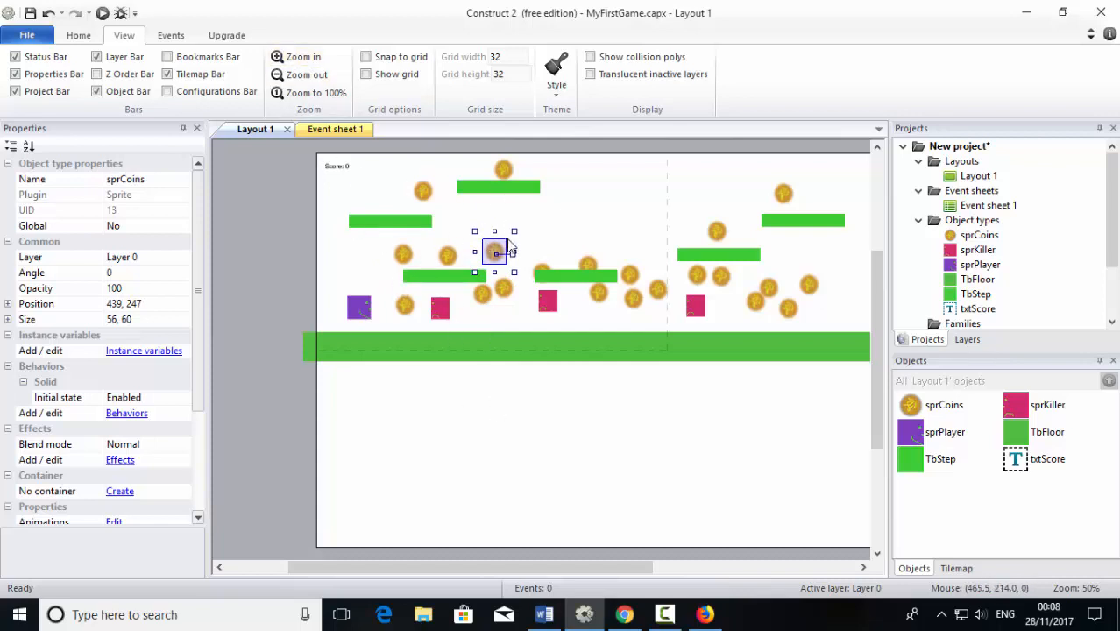
- Move the score text slightly lower beside the layout's upper-left corner
click(435, 222)
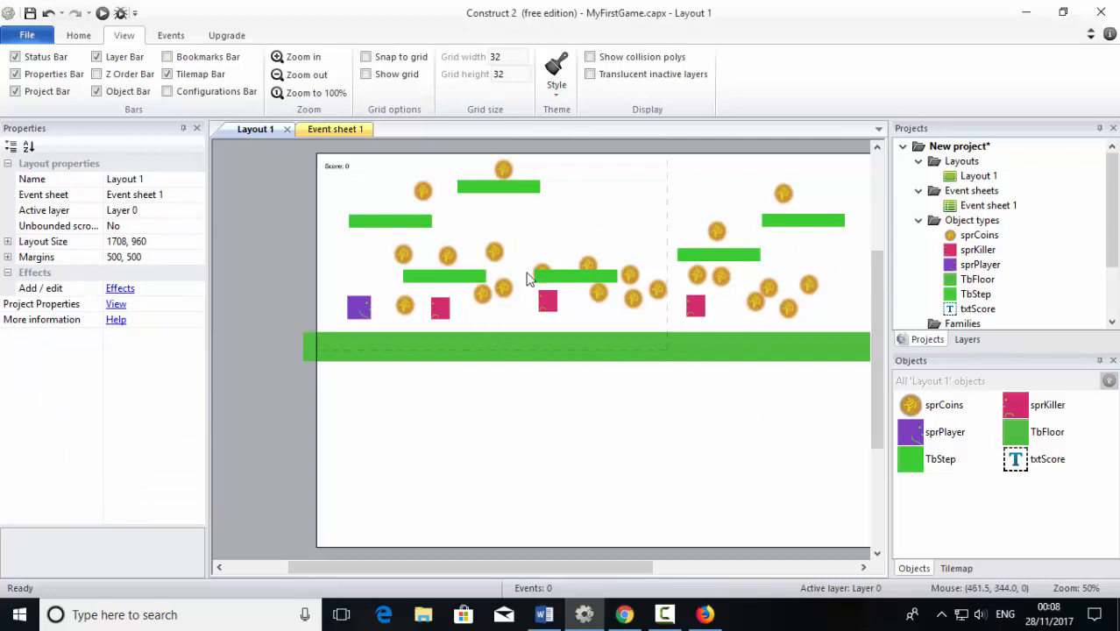
click(343, 179)
drag(342, 179, 341, 195)
click(333, 165)
- Insert a Sprite object named sprLives at the layout's upper-left corner, above the score text
right_click(410, 167)
click(467, 173)
click(607, 346)
click(534, 434)
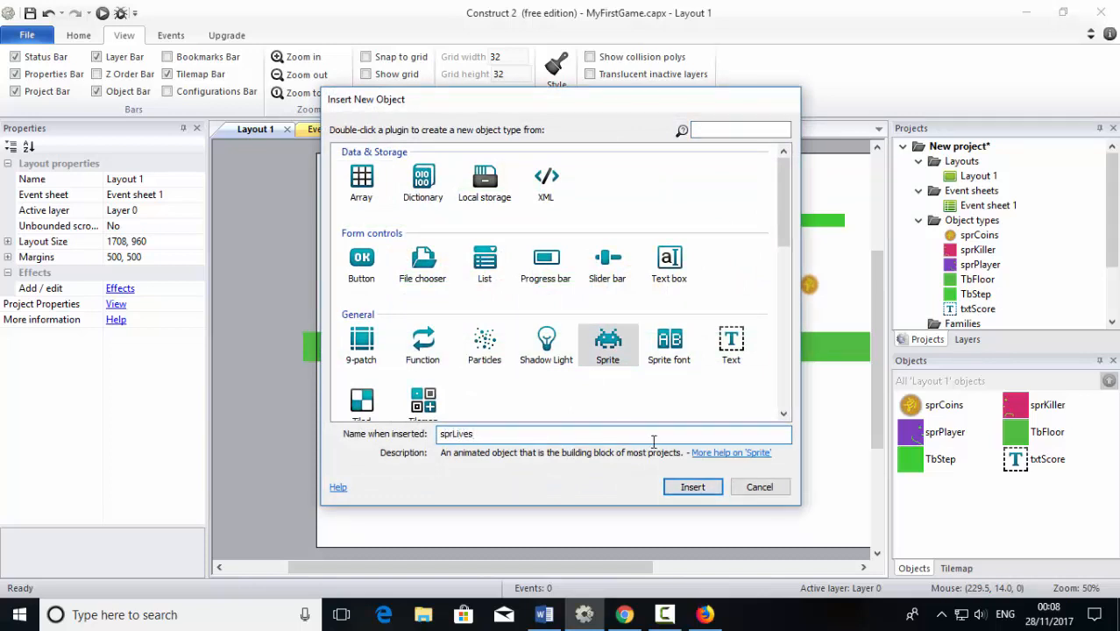
click(693, 487)
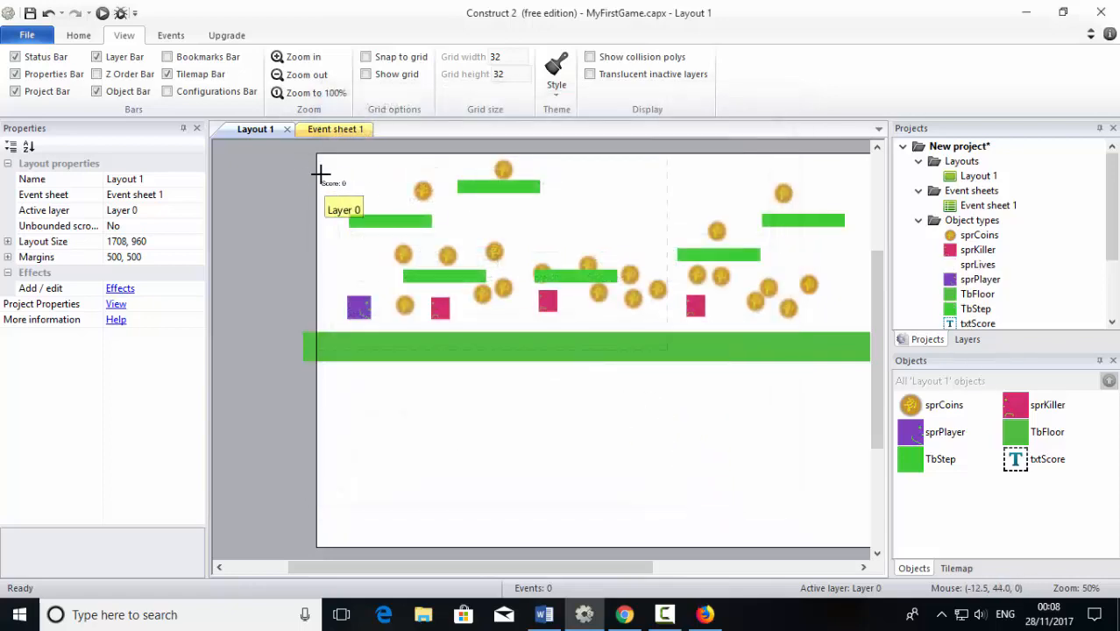
click(324, 160)
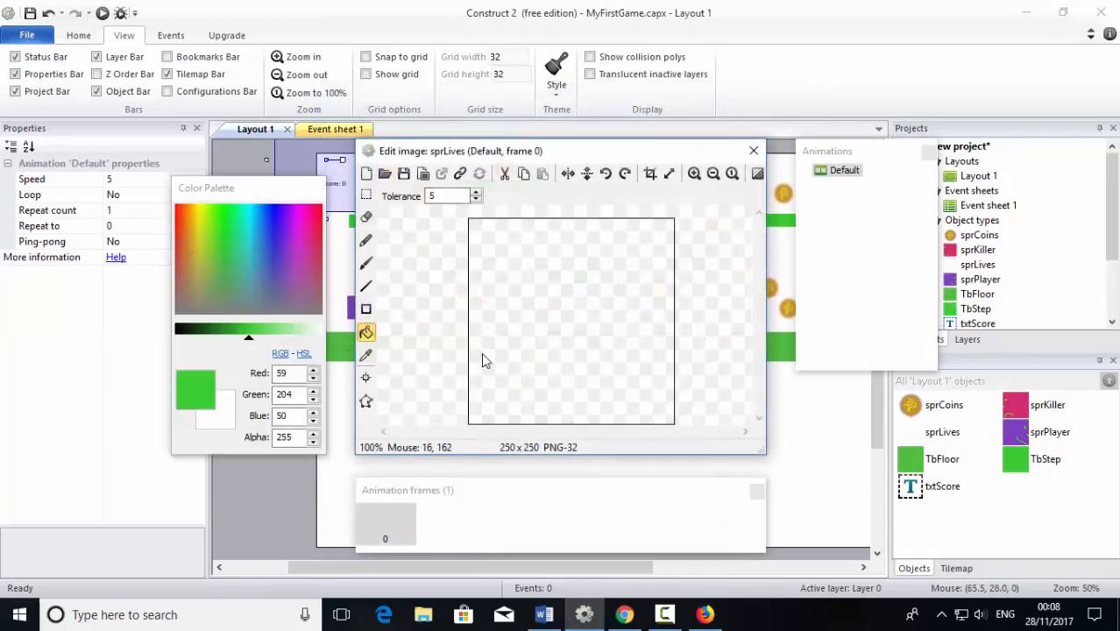
- Paint three red dots in a row on the sprLives image with a size 100 brush and crop the image to them
click(366, 263)
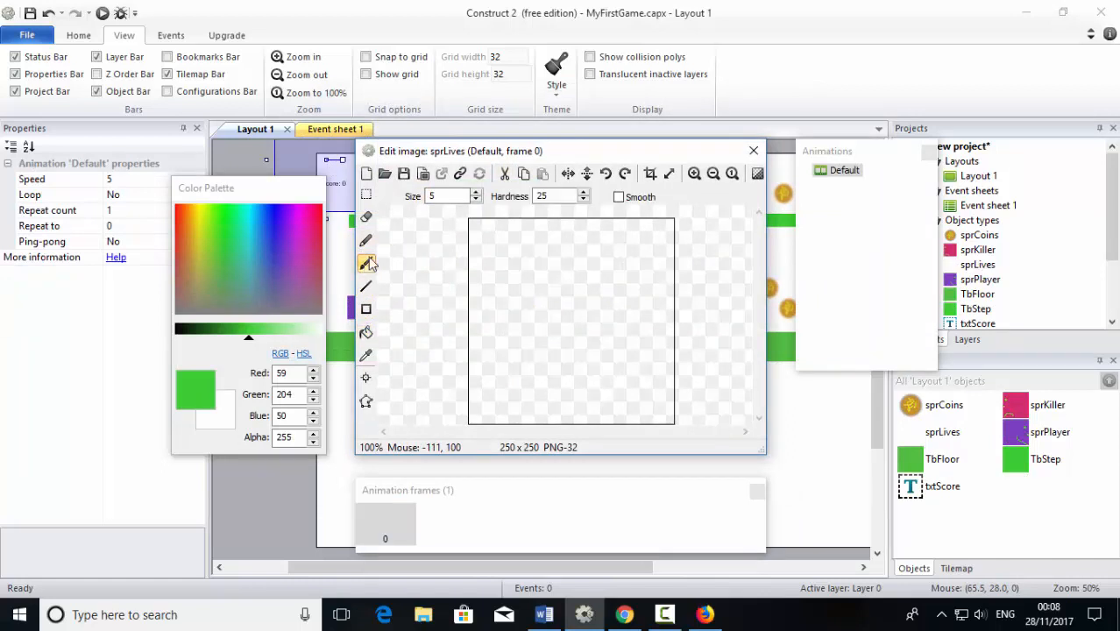
double_click(443, 197)
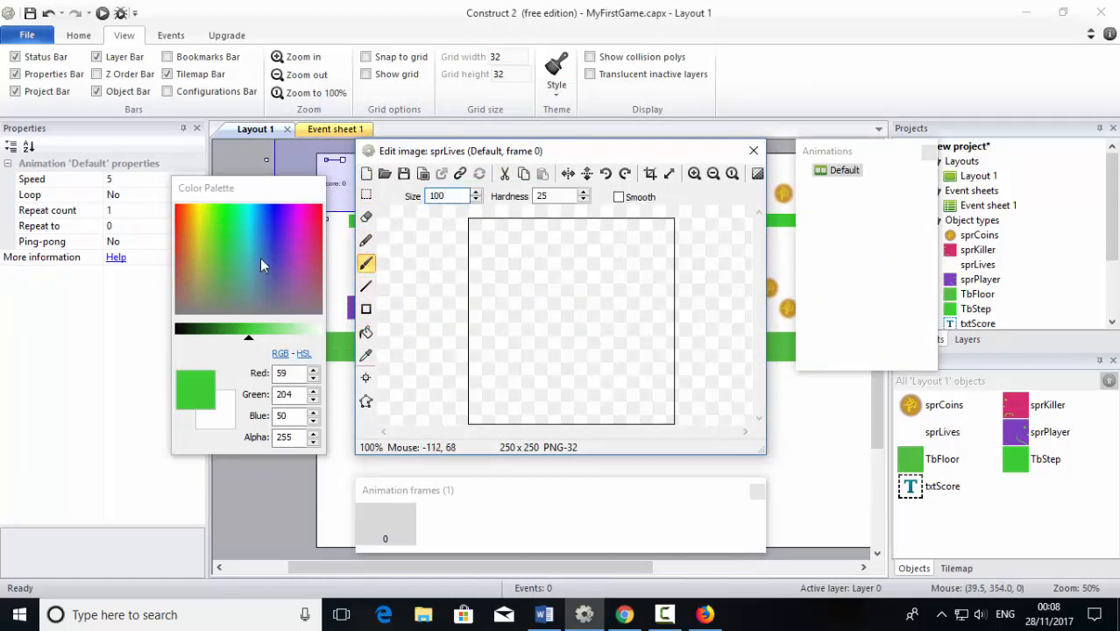
text(100)
click(318, 233)
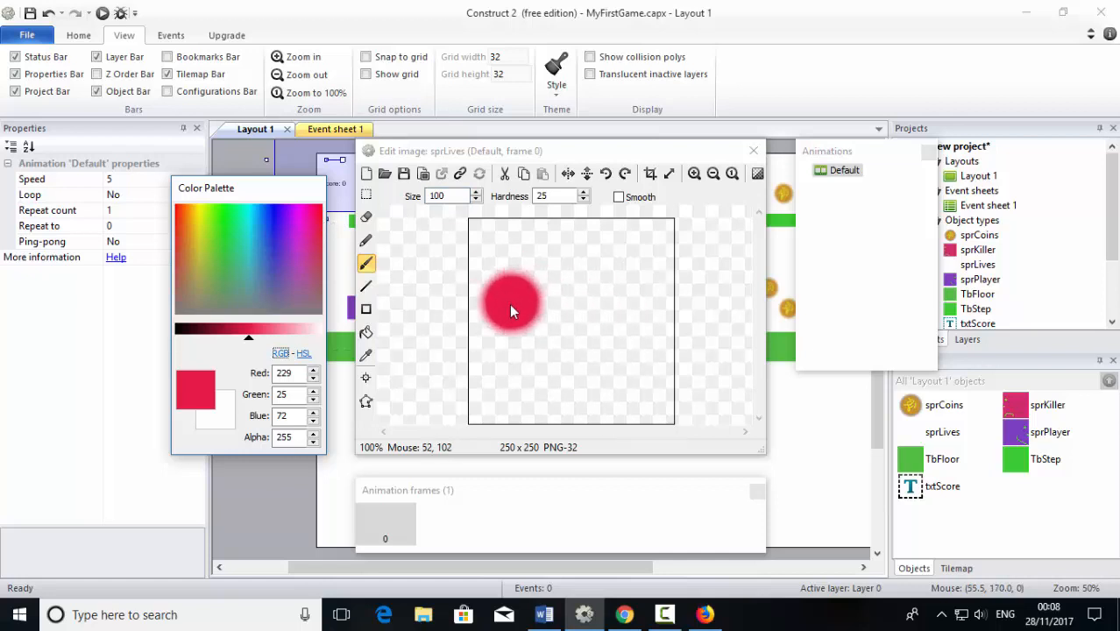
click(504, 317)
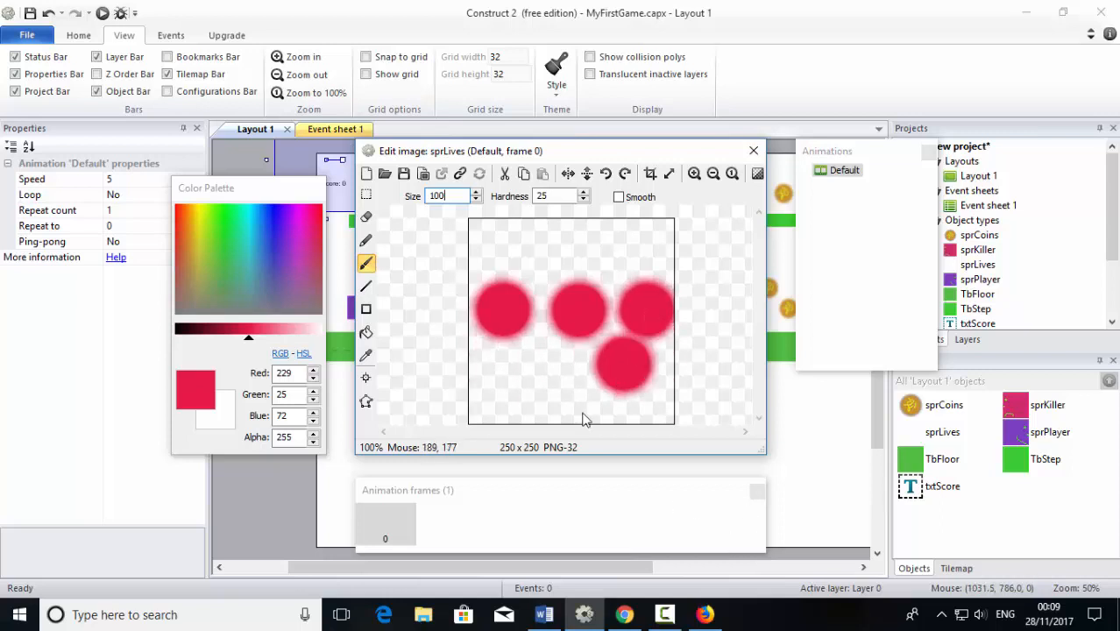
click(650, 173)
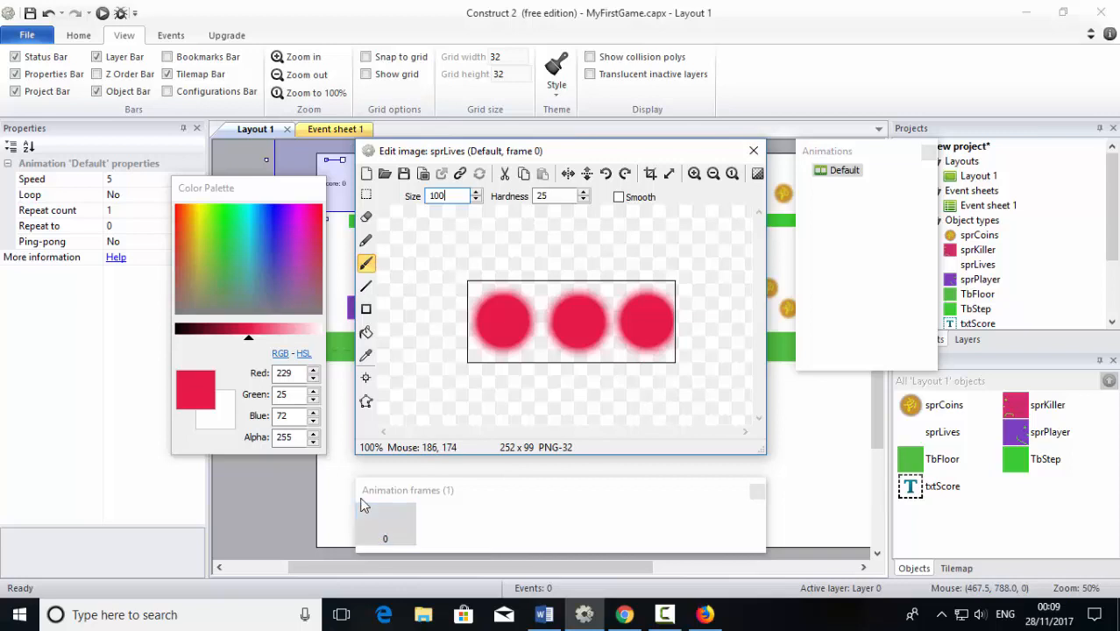
- Duplicate frame 0 of the sprLives animation three times to make four frames
right_click(390, 519)
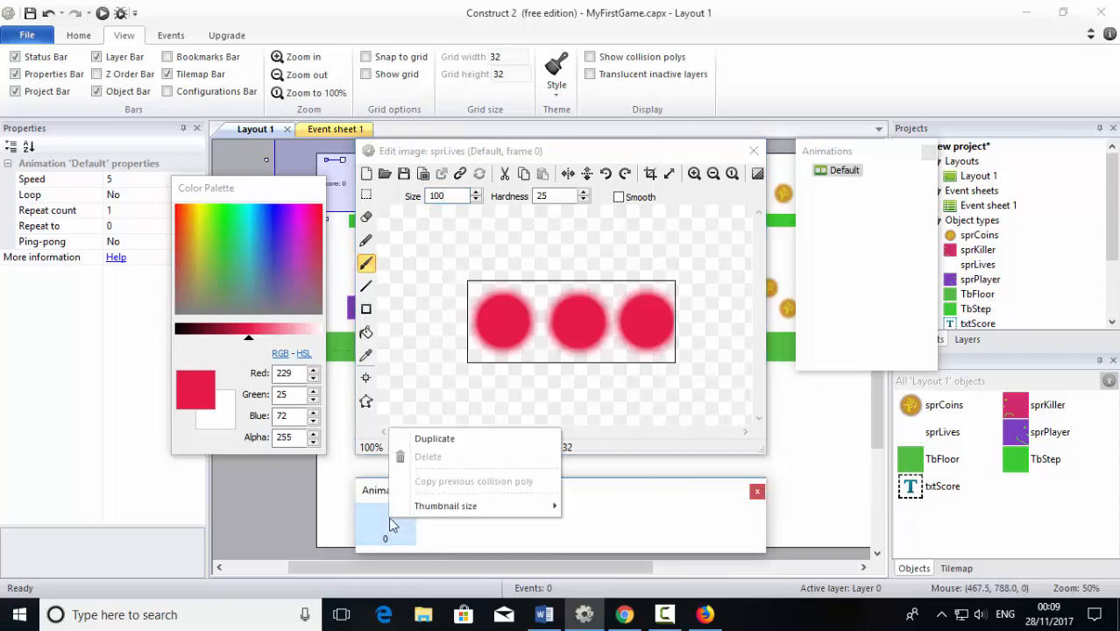
click(431, 443)
right_click(399, 518)
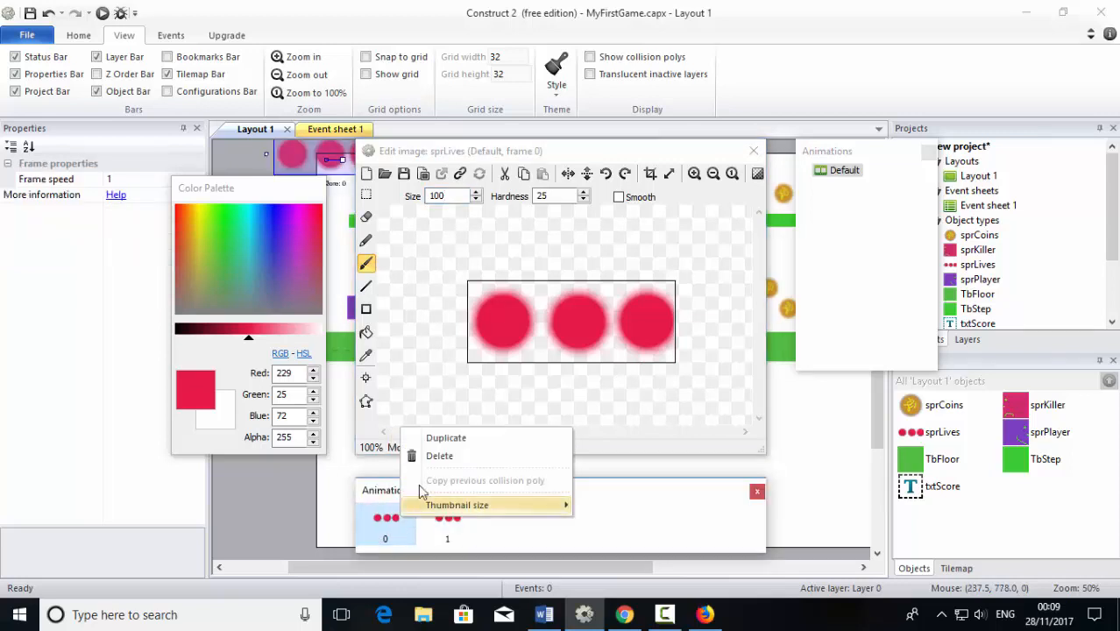
click(436, 433)
right_click(396, 518)
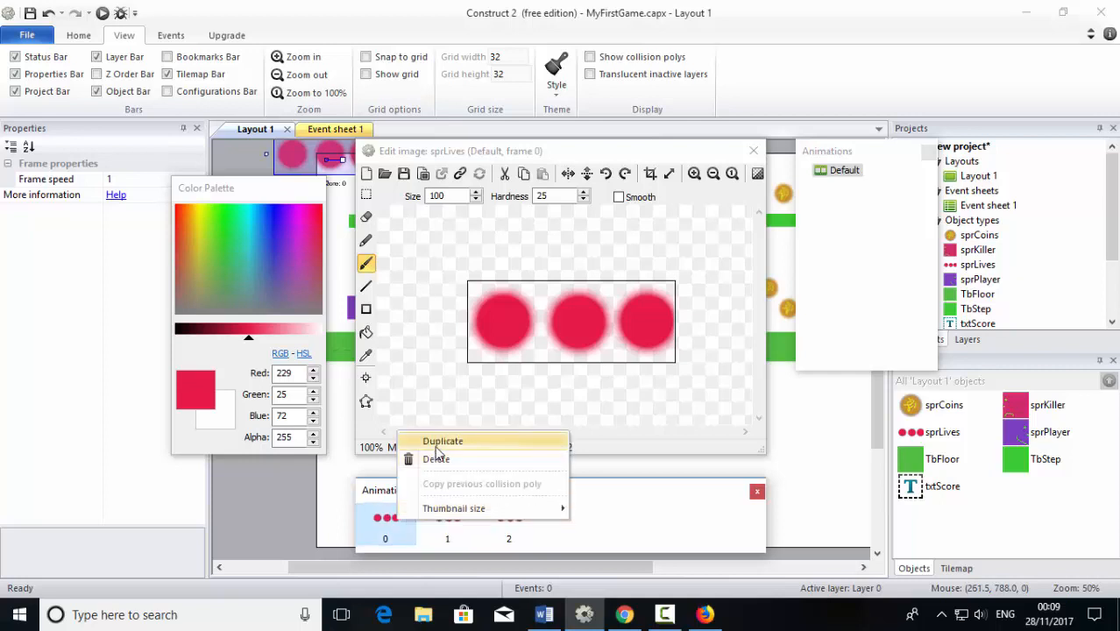
click(437, 442)
click(391, 524)
click(447, 523)
click(511, 523)
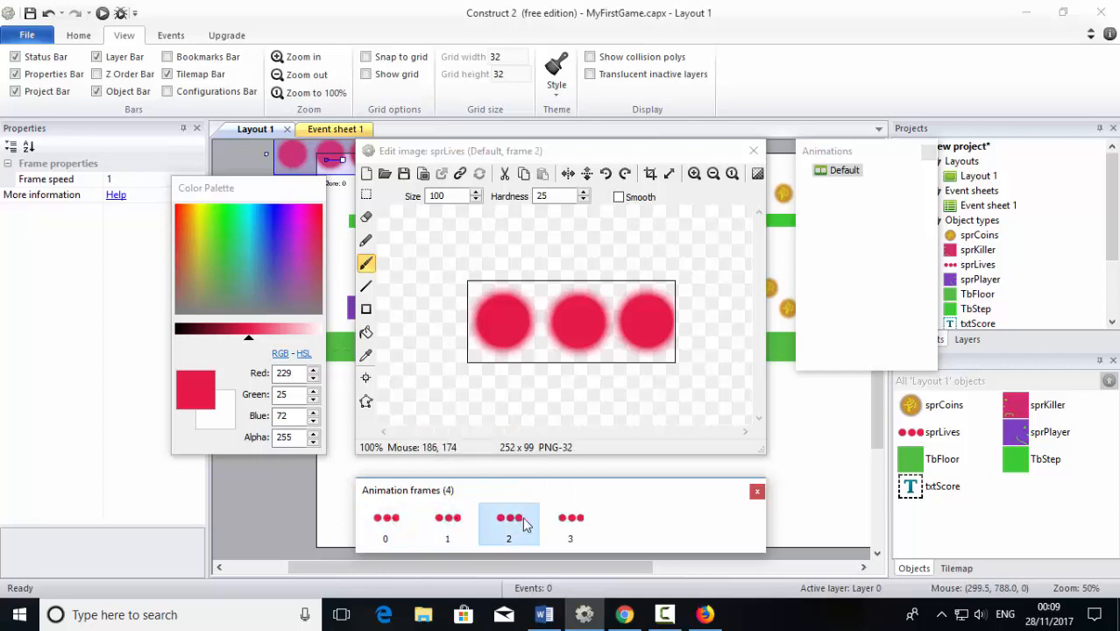
- Erase all three dots from animation frame 3 with the size 100 Eraser
click(570, 523)
click(549, 329)
key(ctrl+z)
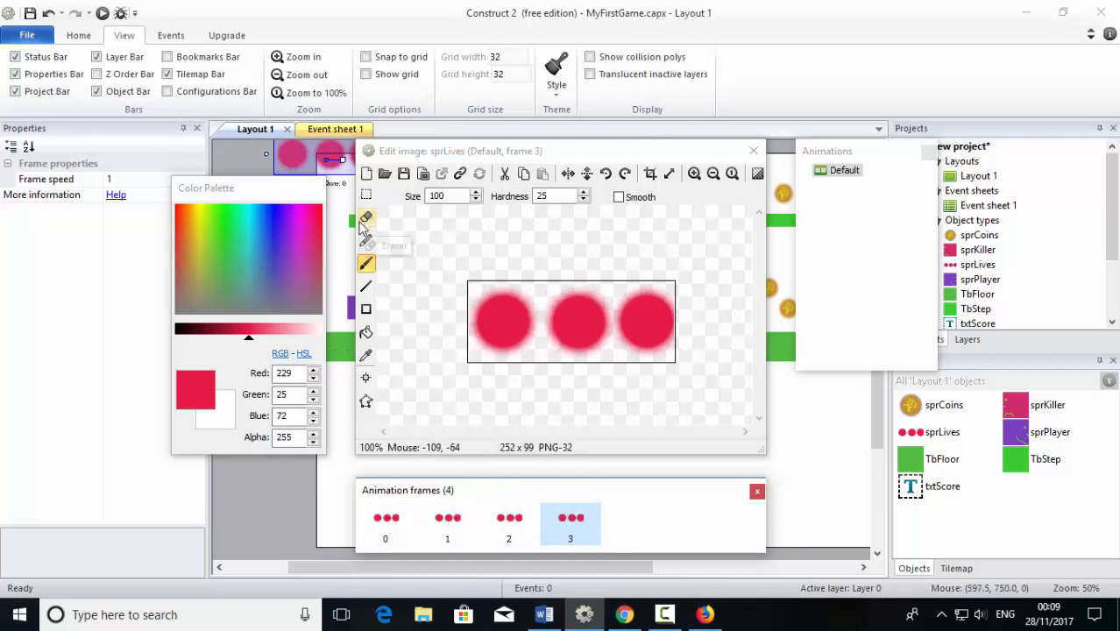
click(367, 218)
click(566, 527)
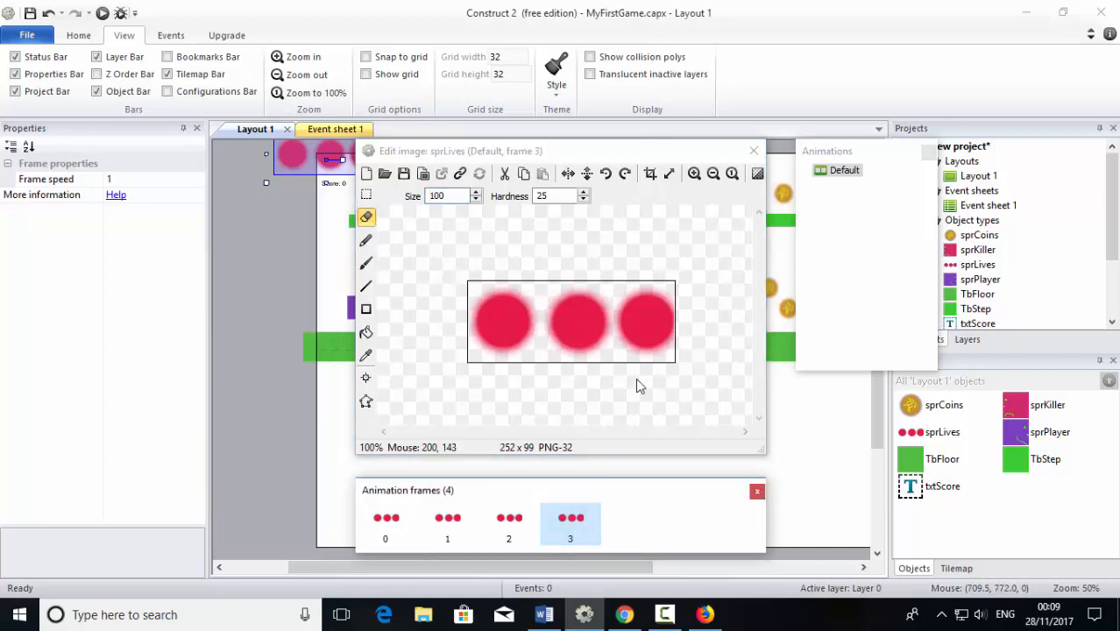
mouse_move(694, 321)
mouse_down()
mouse_move(450, 332)
mouse_move(586, 320)
mouse_up()
- Erase the second and third dots from frame 2 and the third dot from frame 1, and close the image editor
click(506, 549)
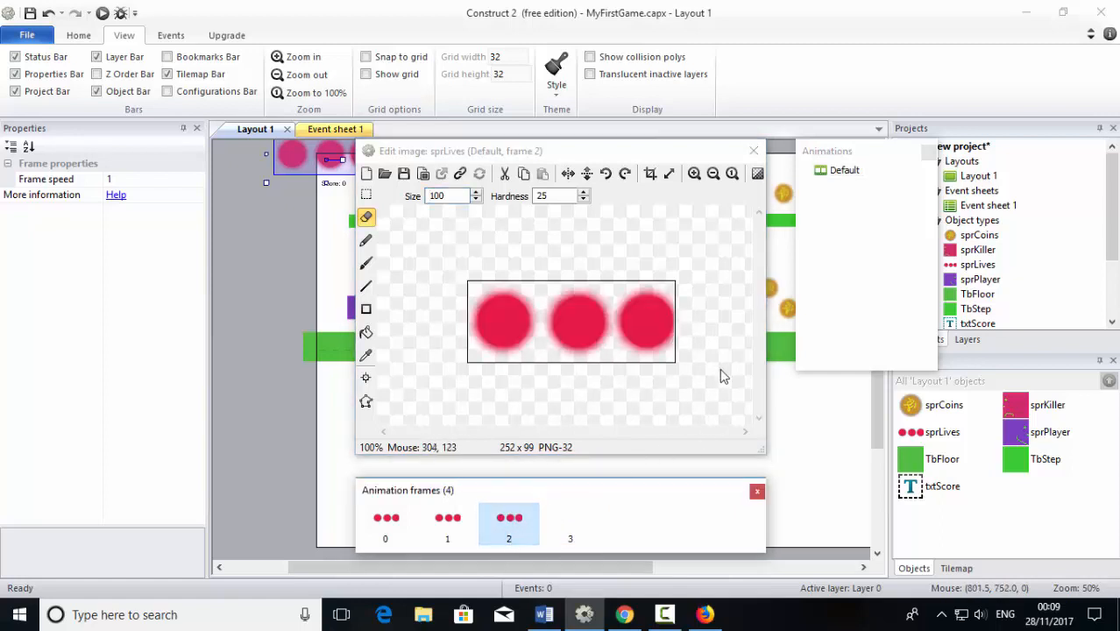
drag(716, 339, 576, 320)
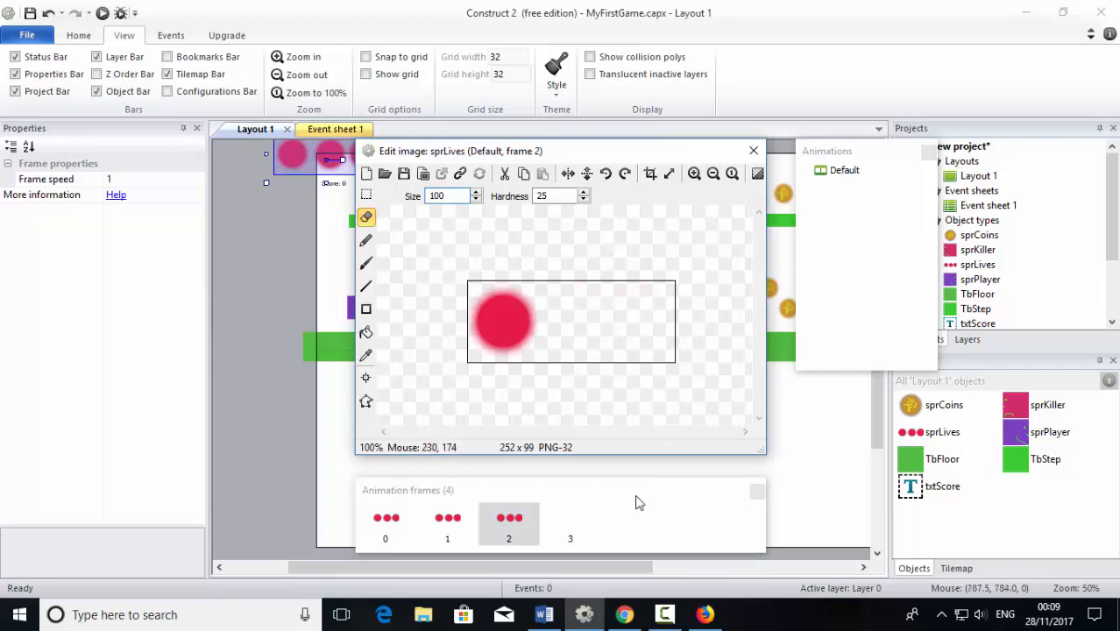
click(449, 526)
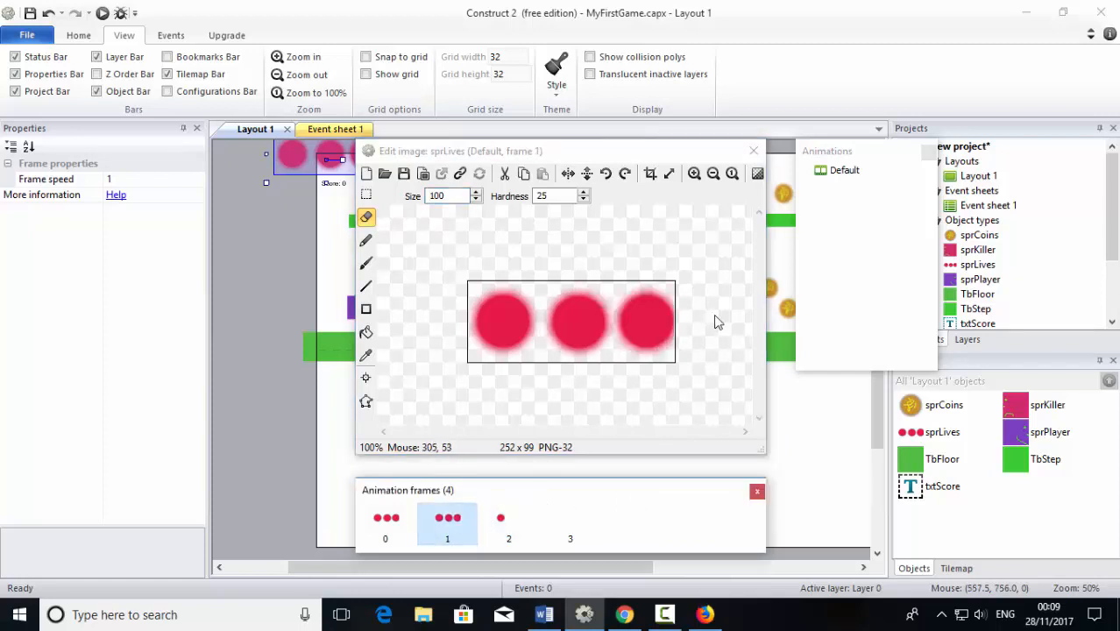
mouse_move(714, 314)
mouse_down()
mouse_move(668, 342)
mouse_move(657, 305)
mouse_up()
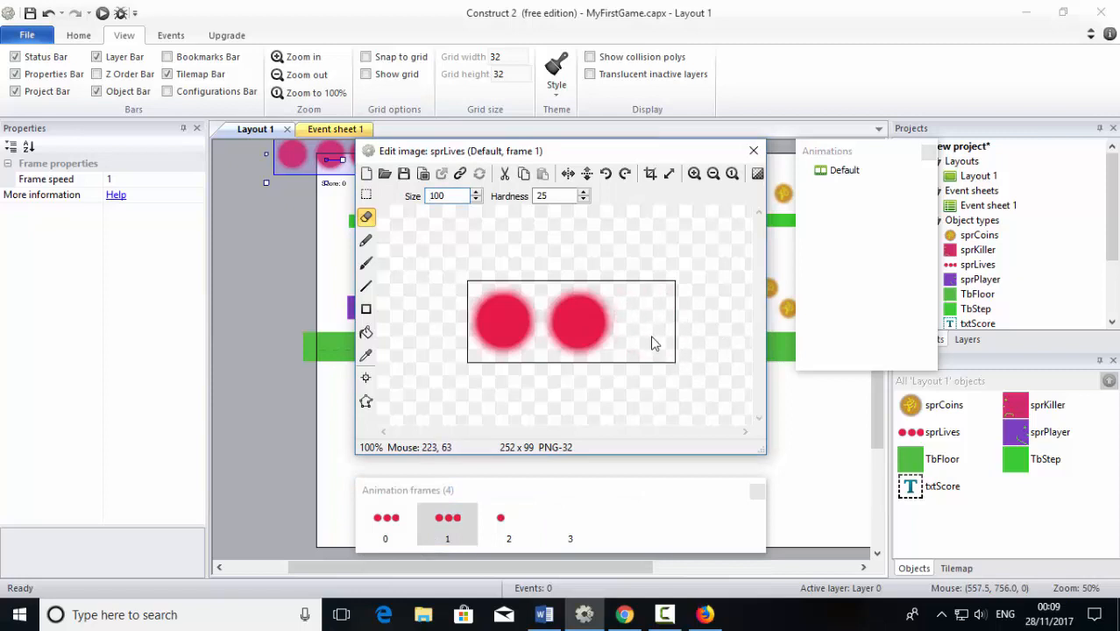
drag(652, 344, 650, 303)
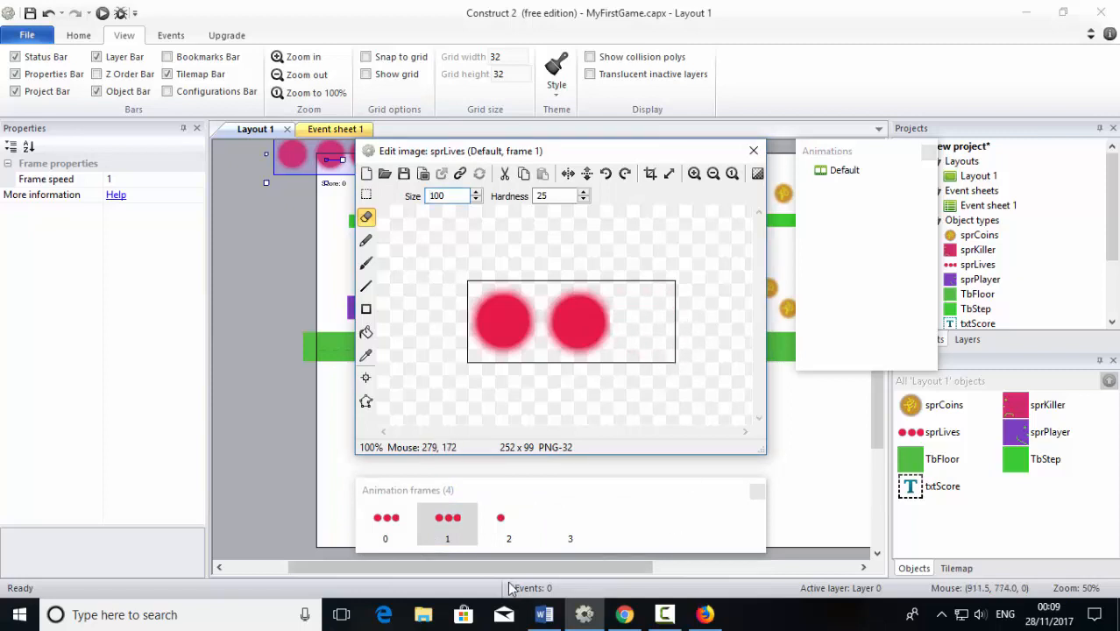
click(388, 529)
click(445, 530)
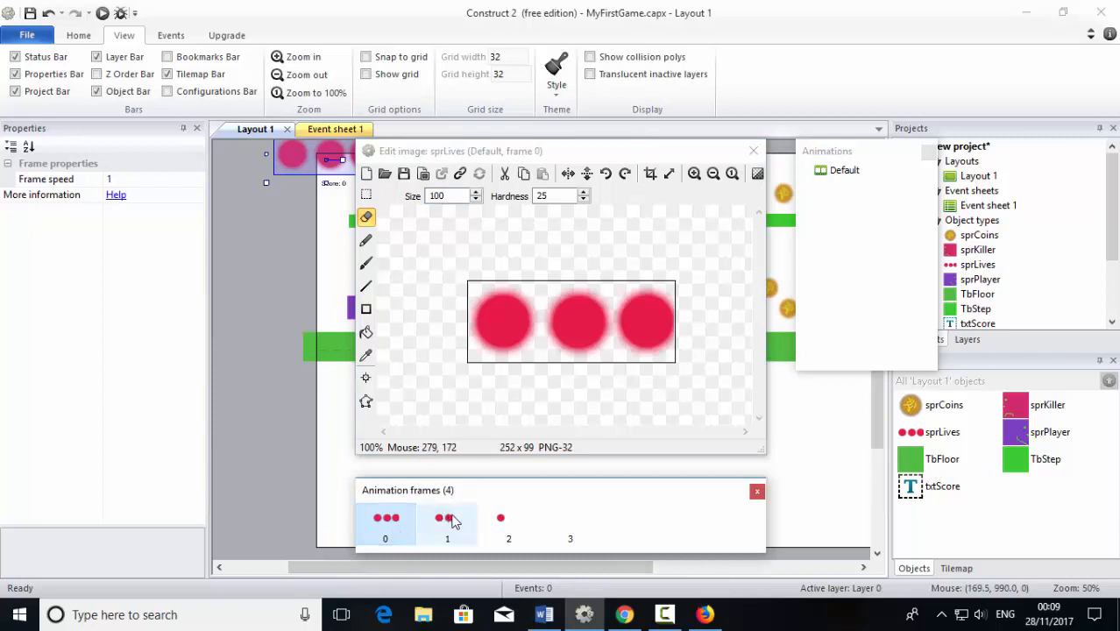
click(509, 530)
click(572, 533)
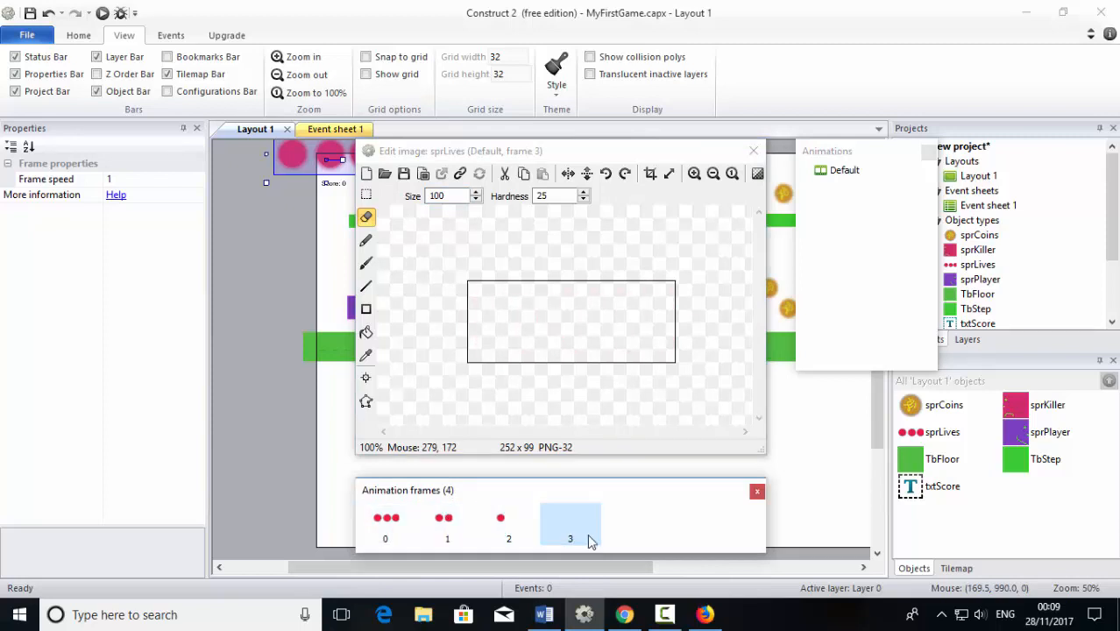
click(755, 152)
click(757, 153)
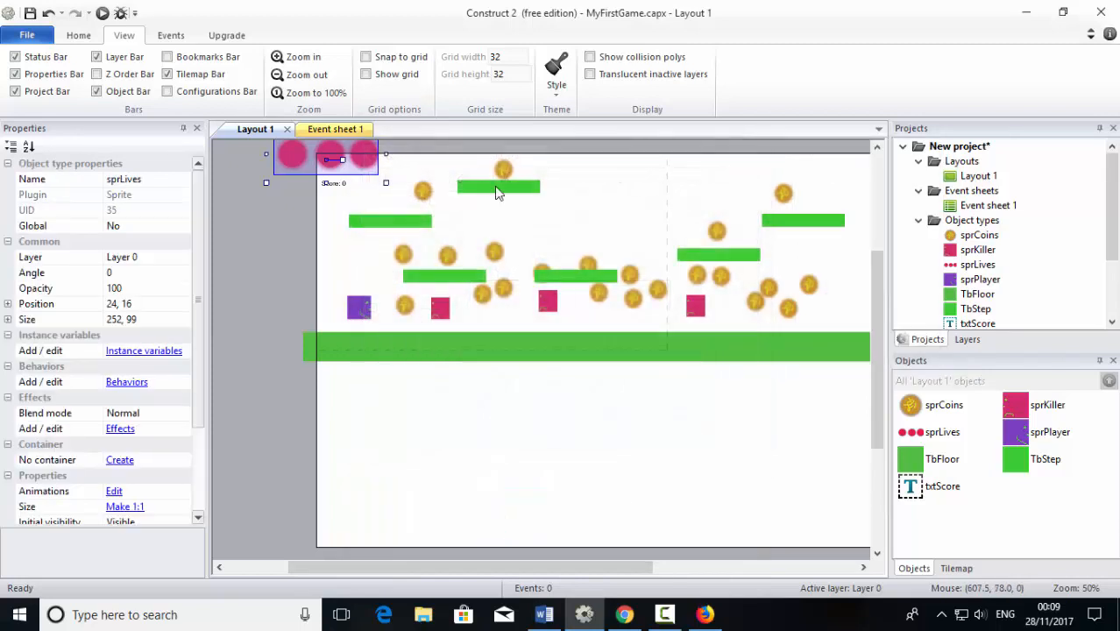
- Shrink sprLives to about 138 x 41 and place it above the score text at about 85, 37
drag(316, 175, 347, 182)
drag(428, 199, 350, 177)
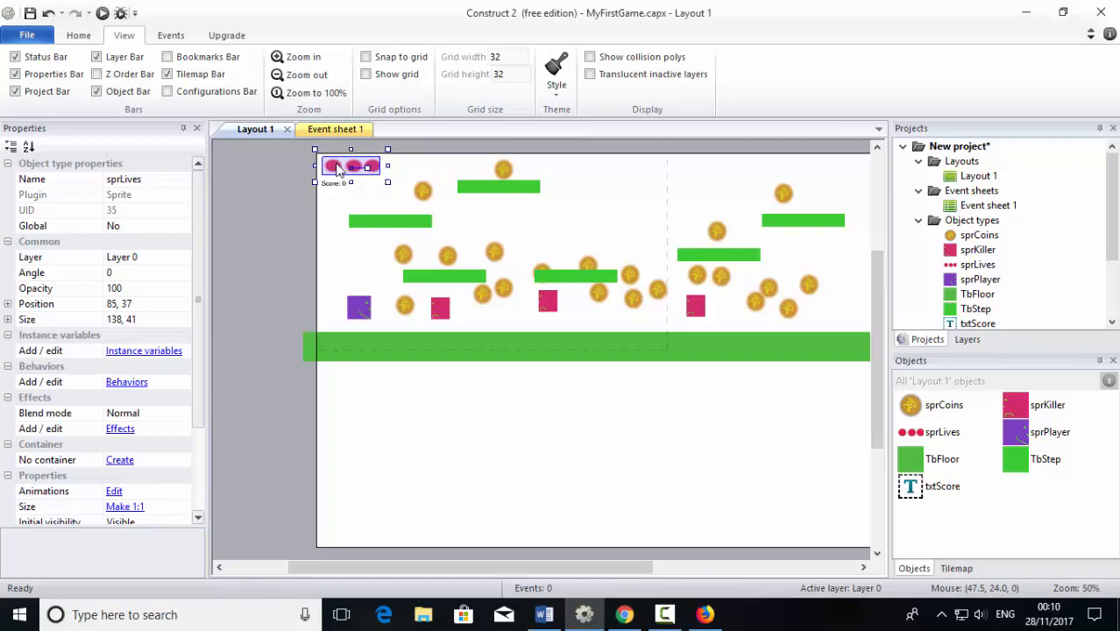
- Set the speed of sprLives' Default animation to 0
double_click(339, 169)
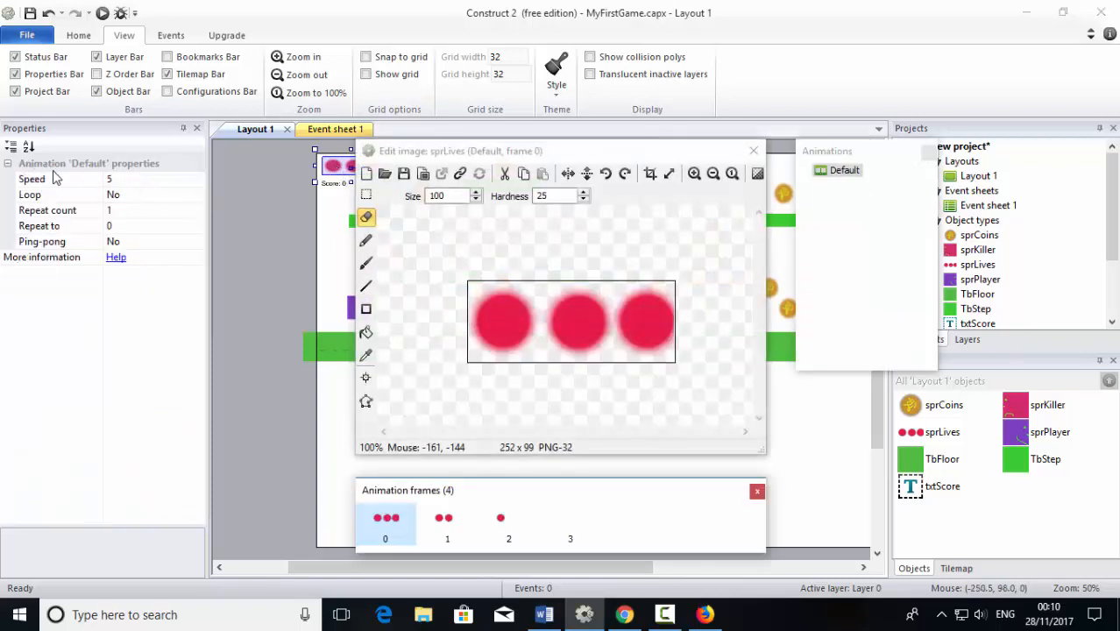
click(155, 184)
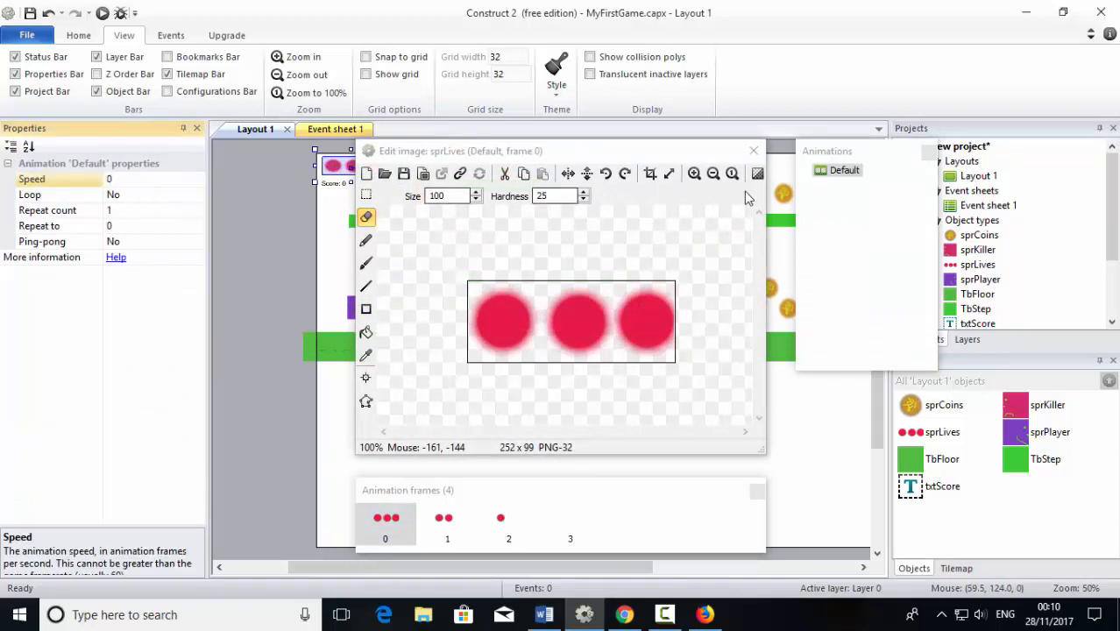
click(754, 152)
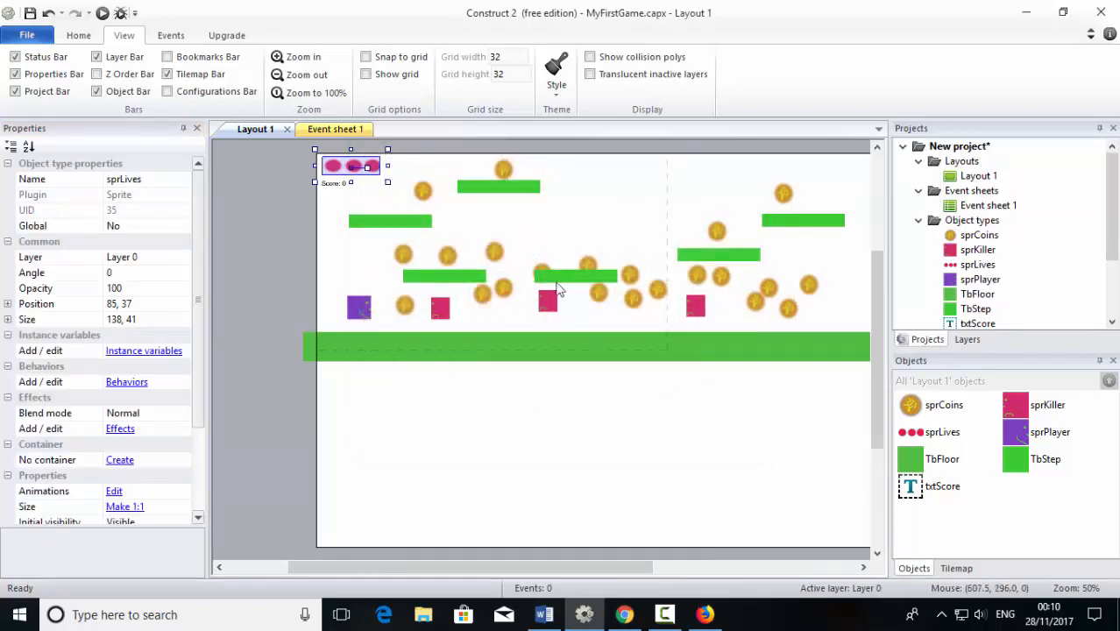
click(338, 251)
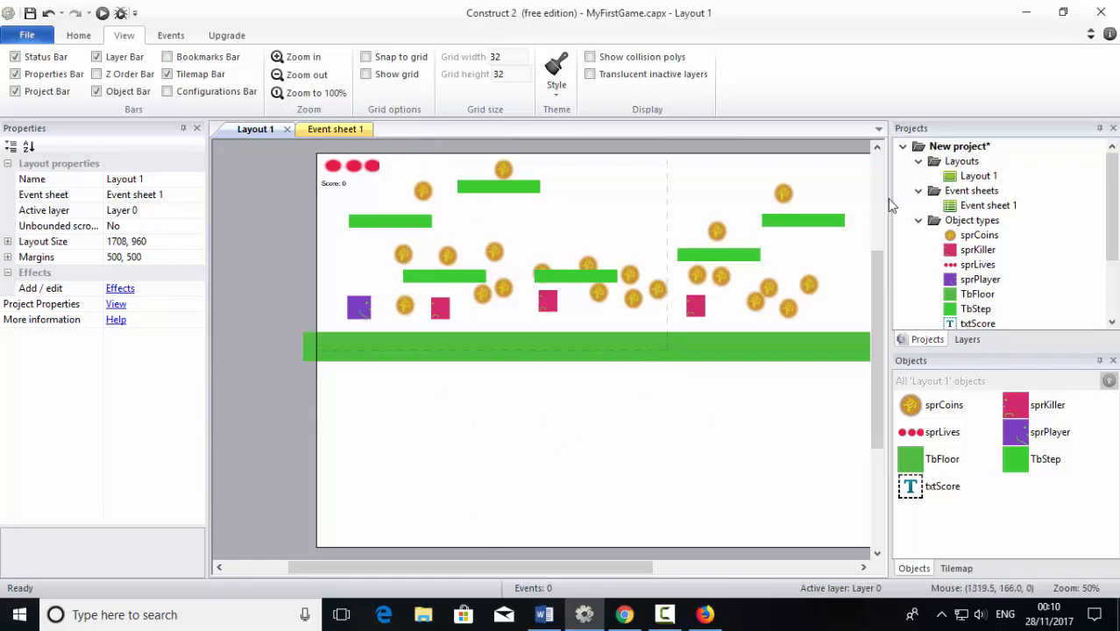
- Add a second layout with its own event sheet and name the layout GameOver
right_click(960, 165)
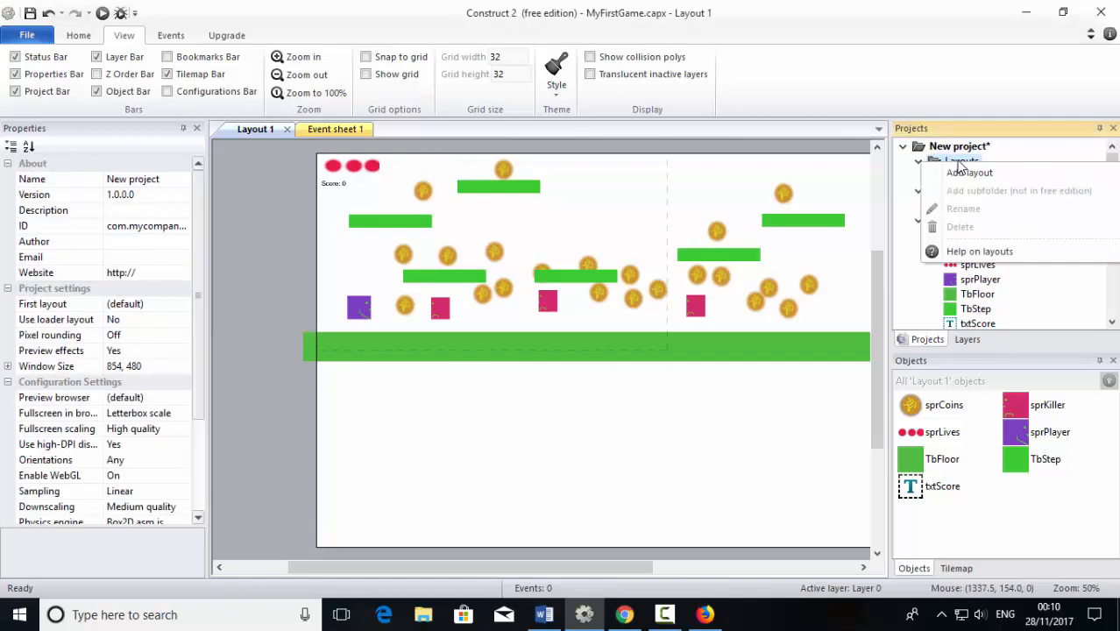
click(953, 165)
right_click(956, 163)
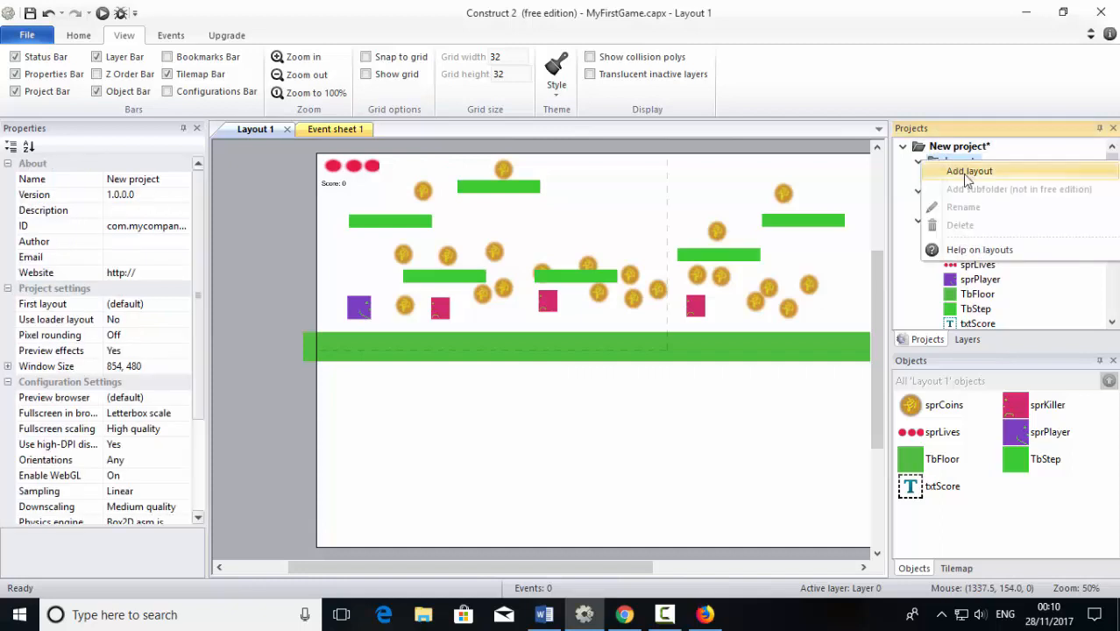
click(968, 173)
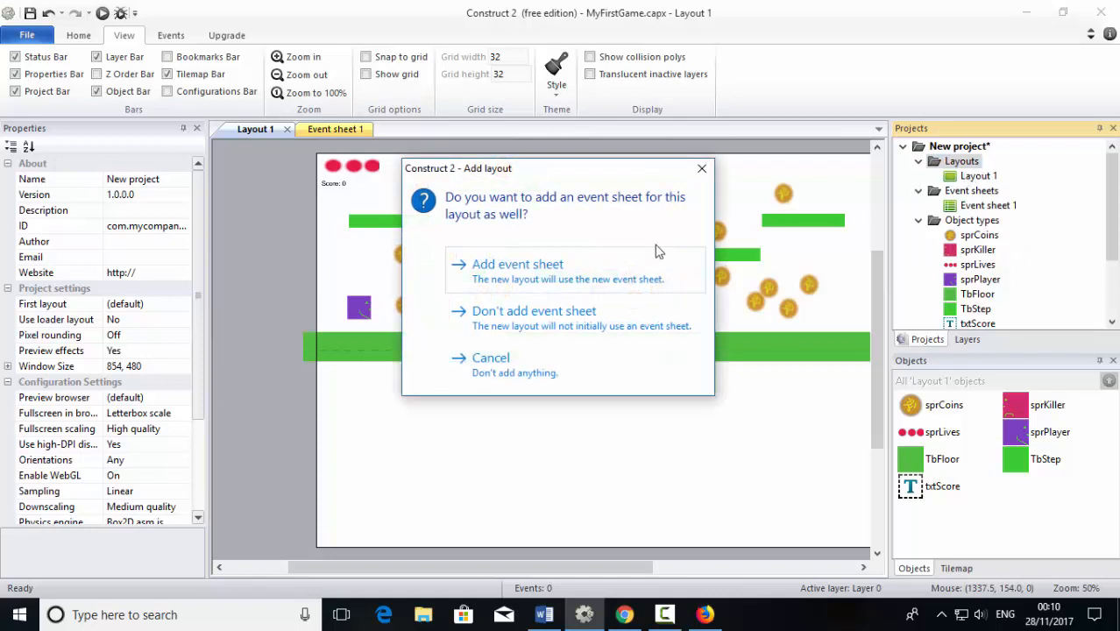
click(492, 282)
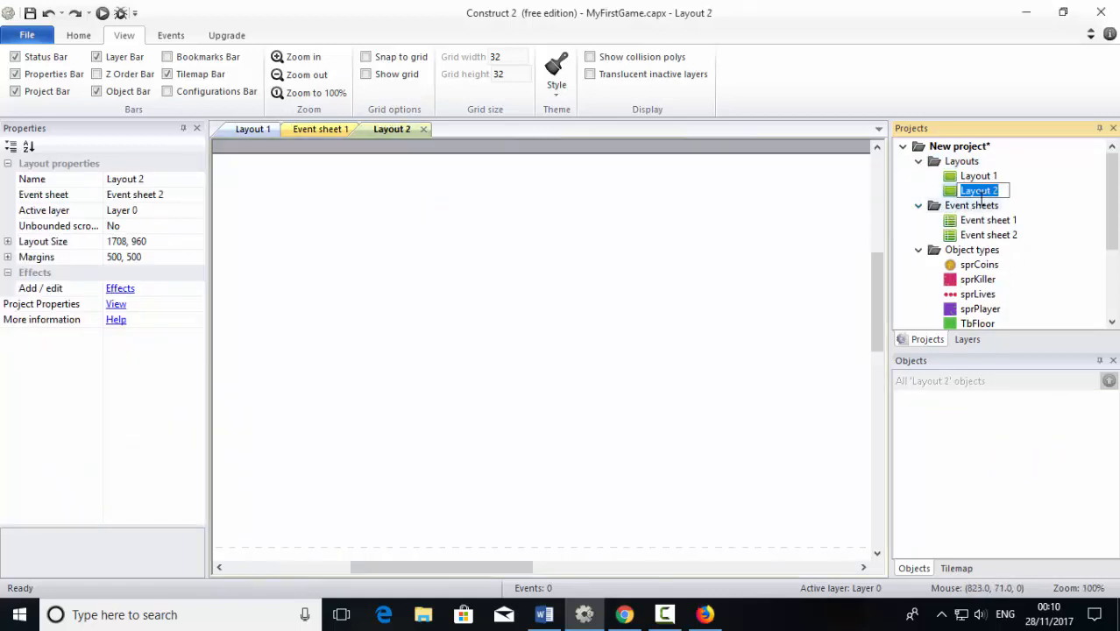
text(Game)
text(PO)
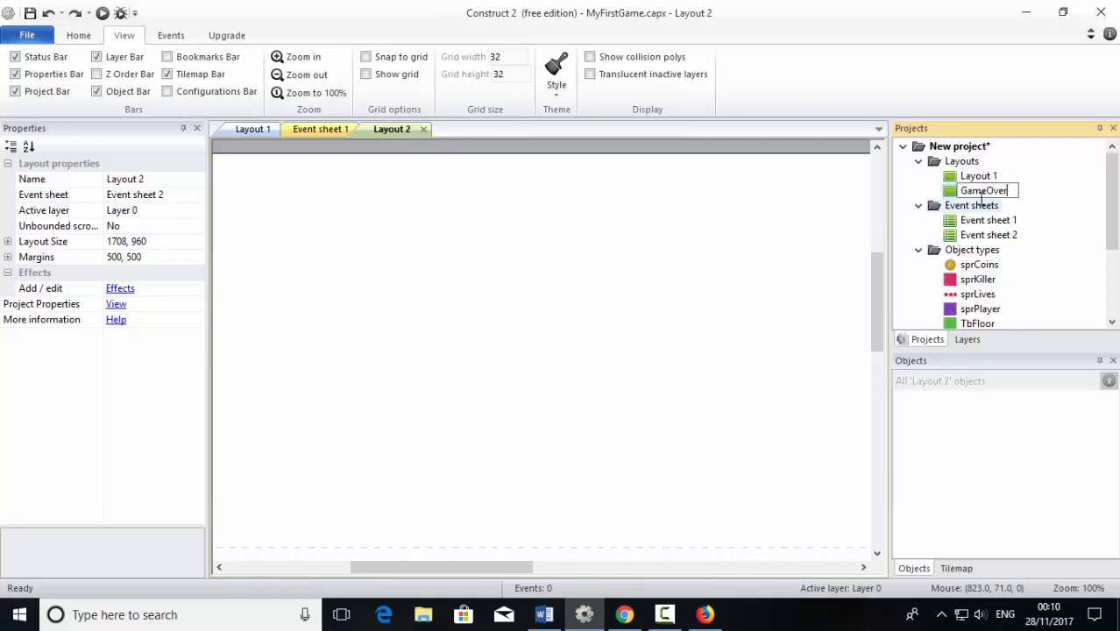
text(er)
key(Return)
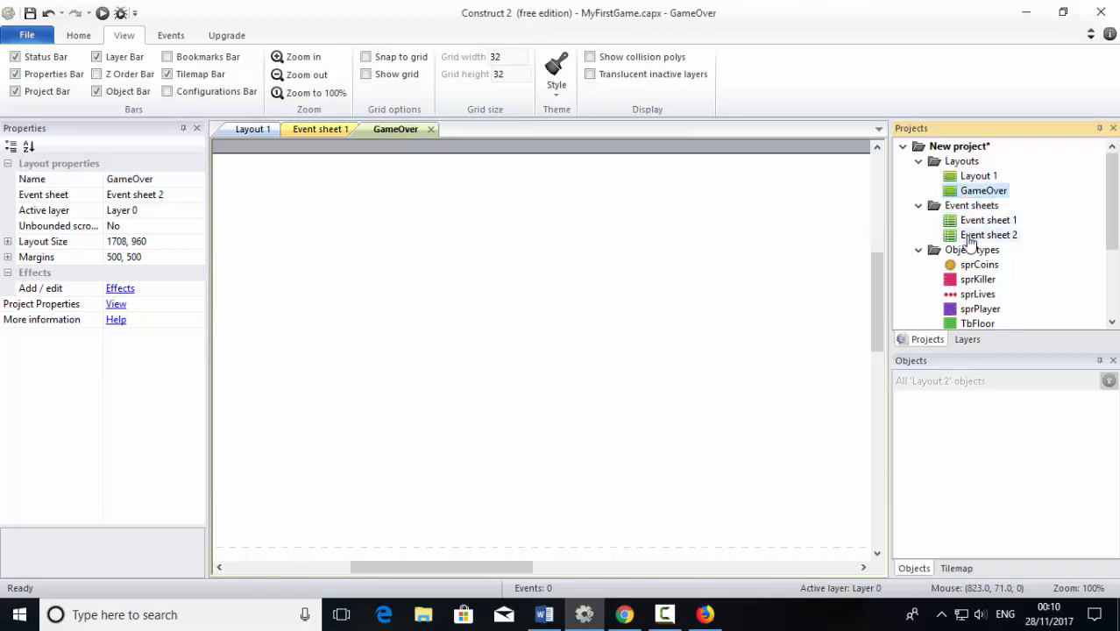
- Rename Event sheet 2 as GameOver
click(985, 237)
right_click(985, 243)
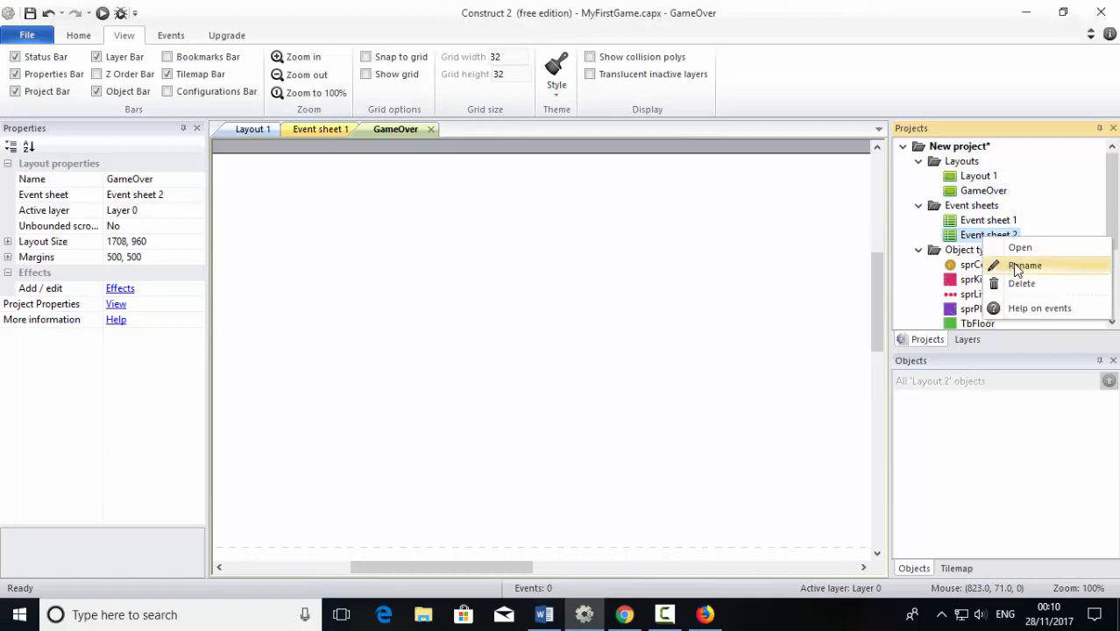
click(1015, 267)
text(Game)
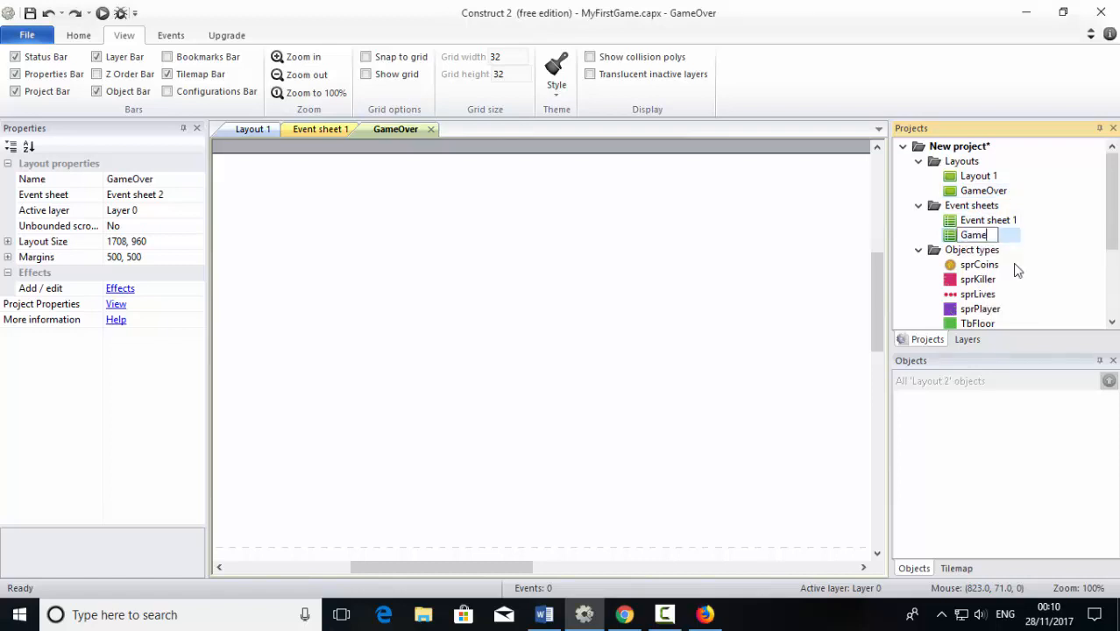
text(OPver)
key(Return)
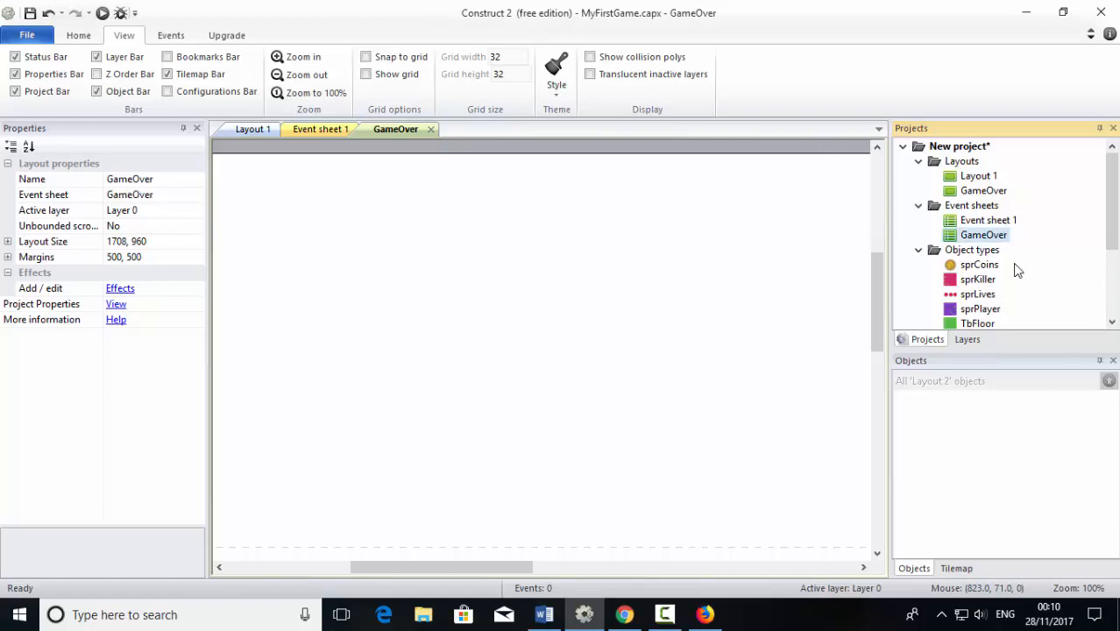
- Rename the Layout 1 layout as Level1
click(975, 178)
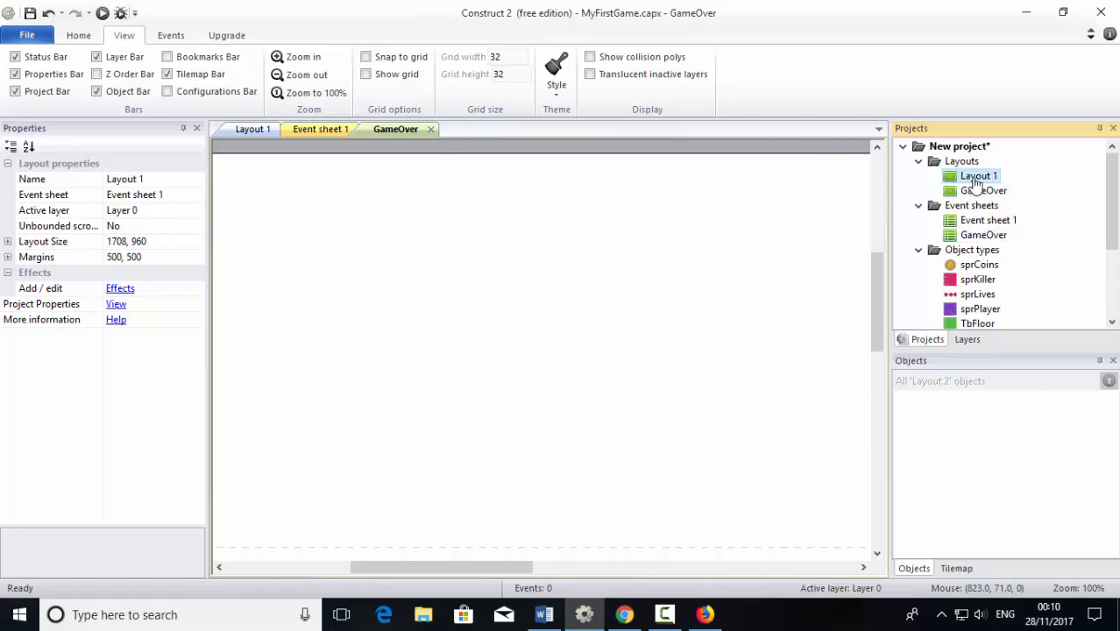
right_click(975, 179)
click(1016, 206)
text(Level1)
key(Return)
- Rename Event sheet 1, which belongs to the first level, as Level1
click(1000, 221)
right_click(971, 226)
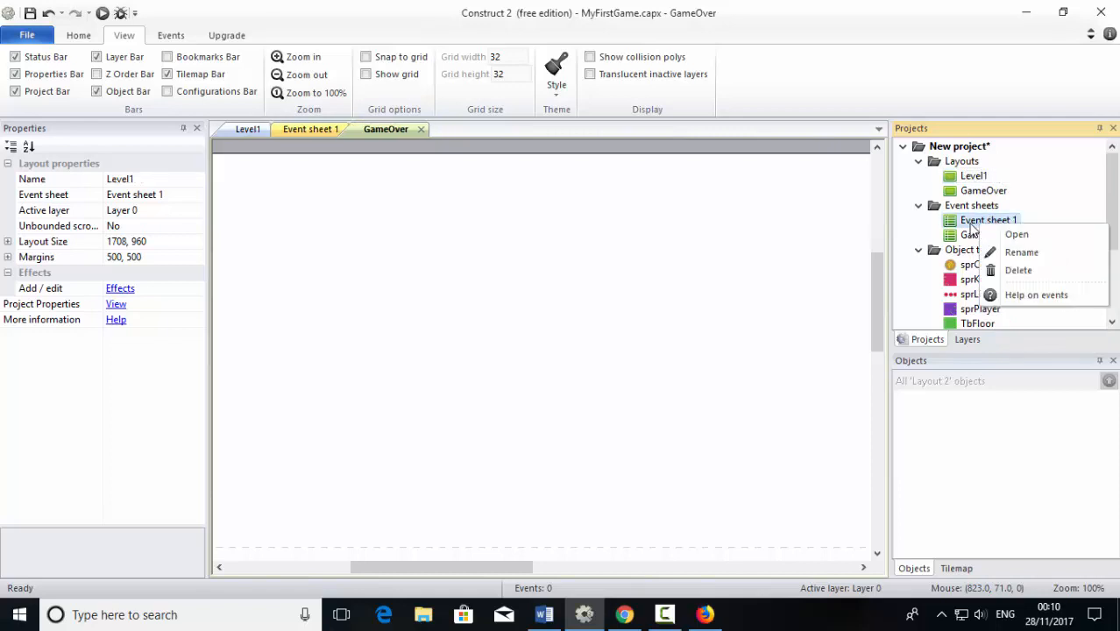
click(1013, 253)
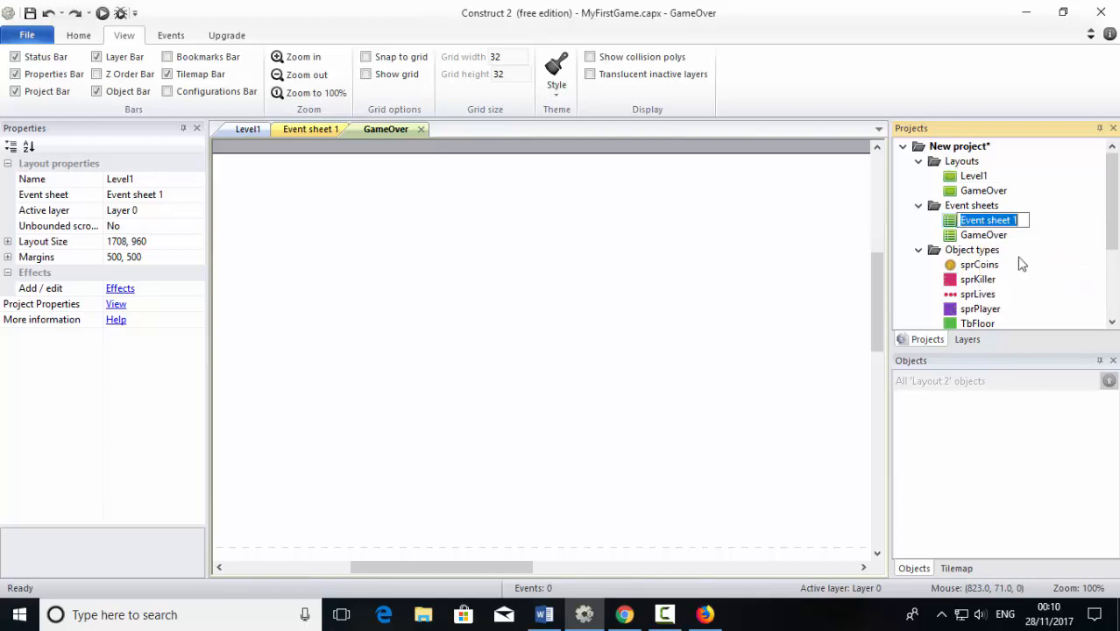
text(Level1)
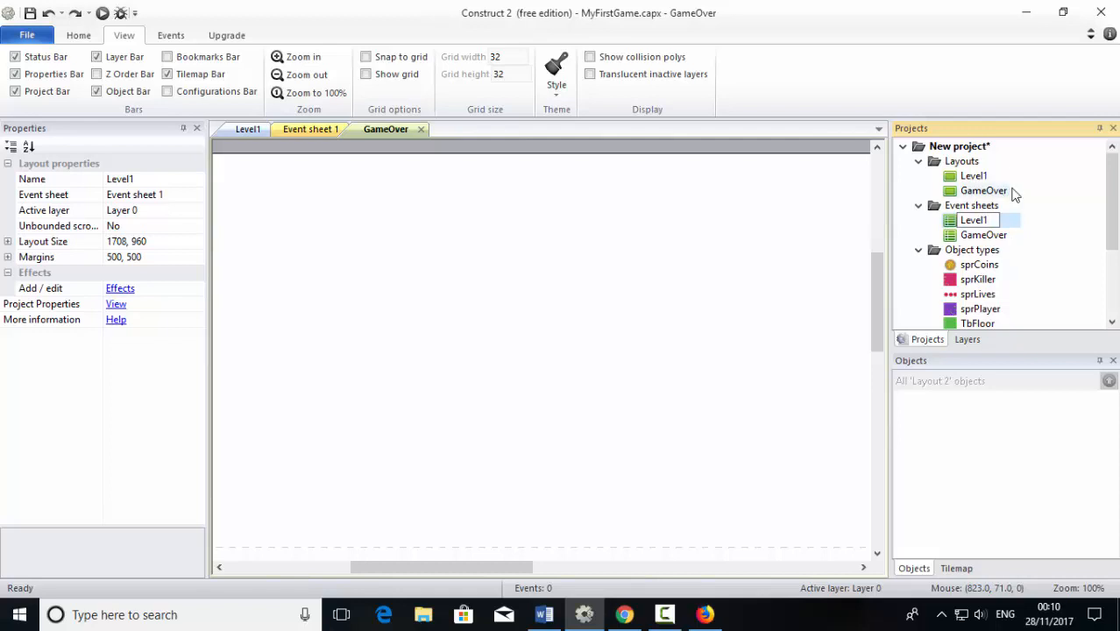
key(Return)
- Duplicate the Level1 layout and name the copy Layout 2
click(968, 178)
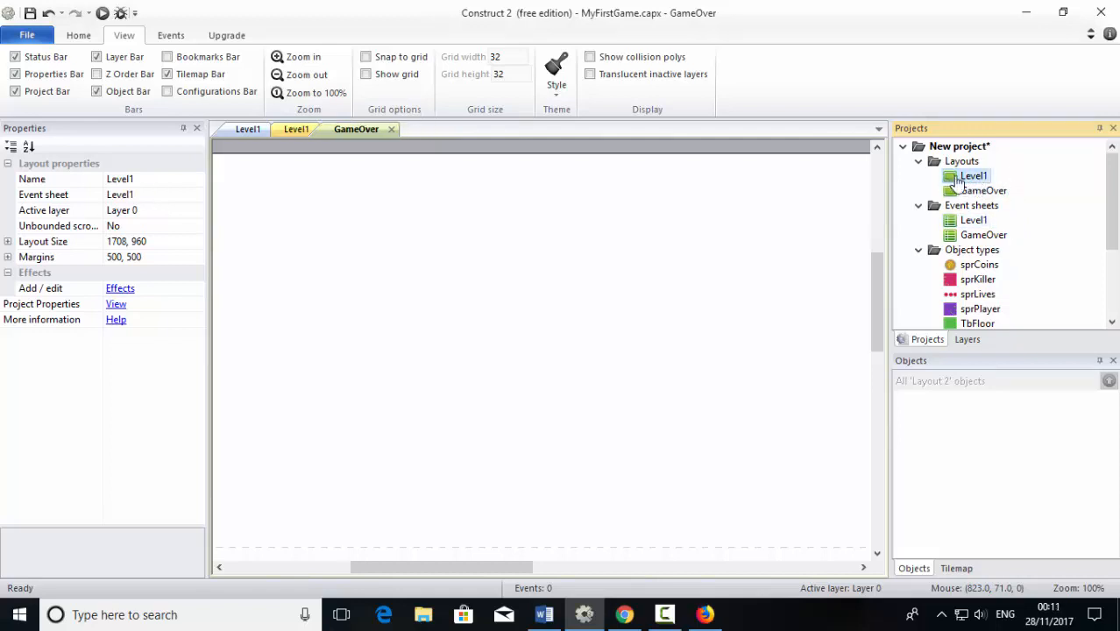
right_click(962, 182)
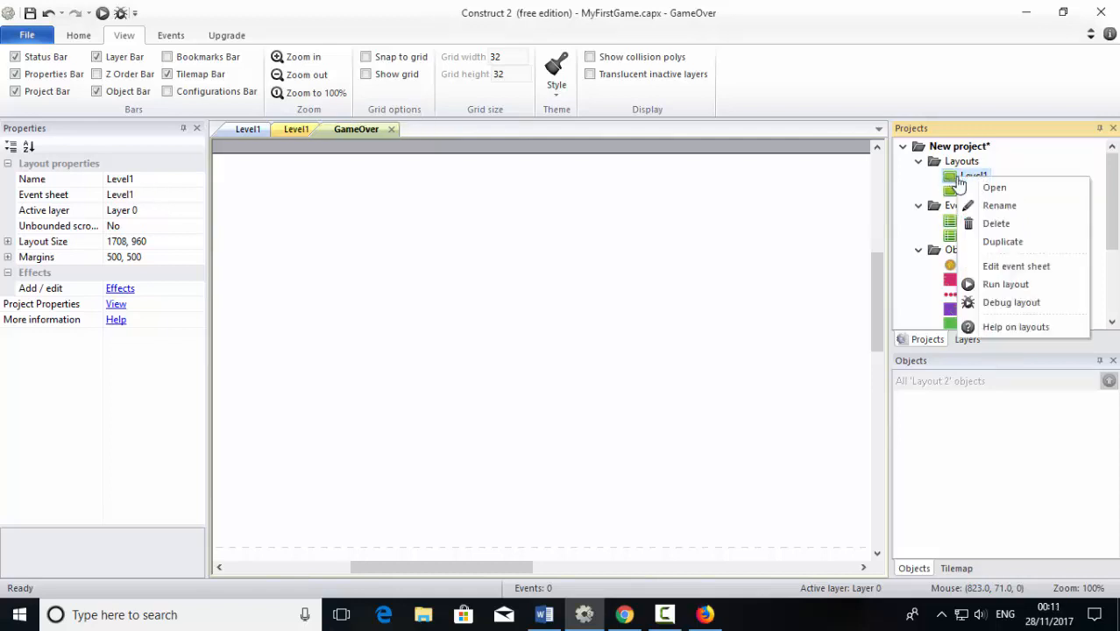
click(1010, 249)
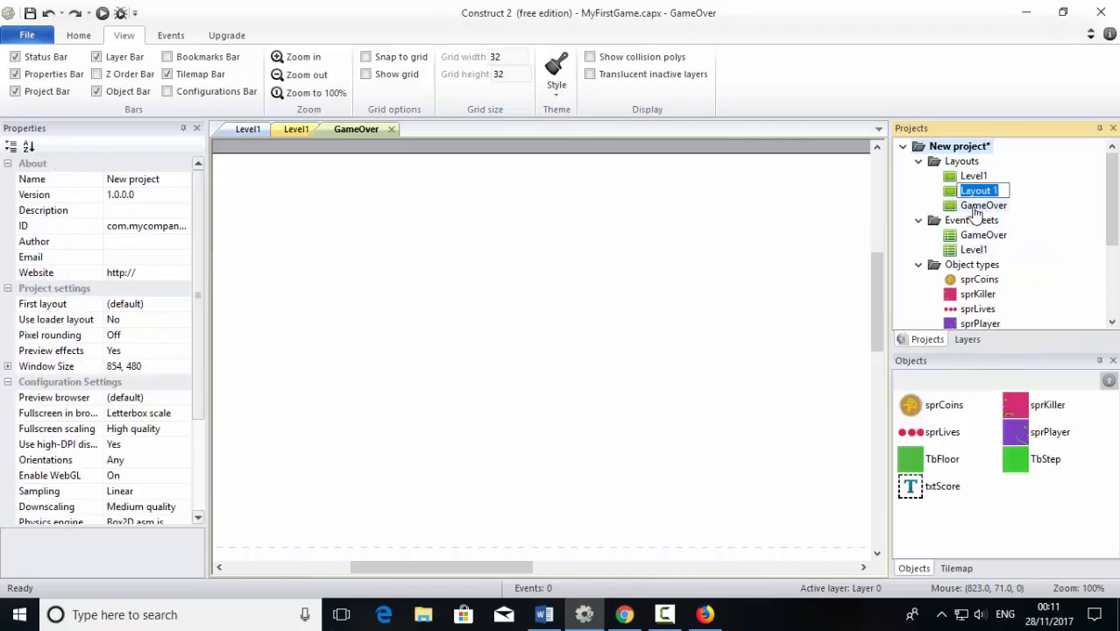
click(1000, 190)
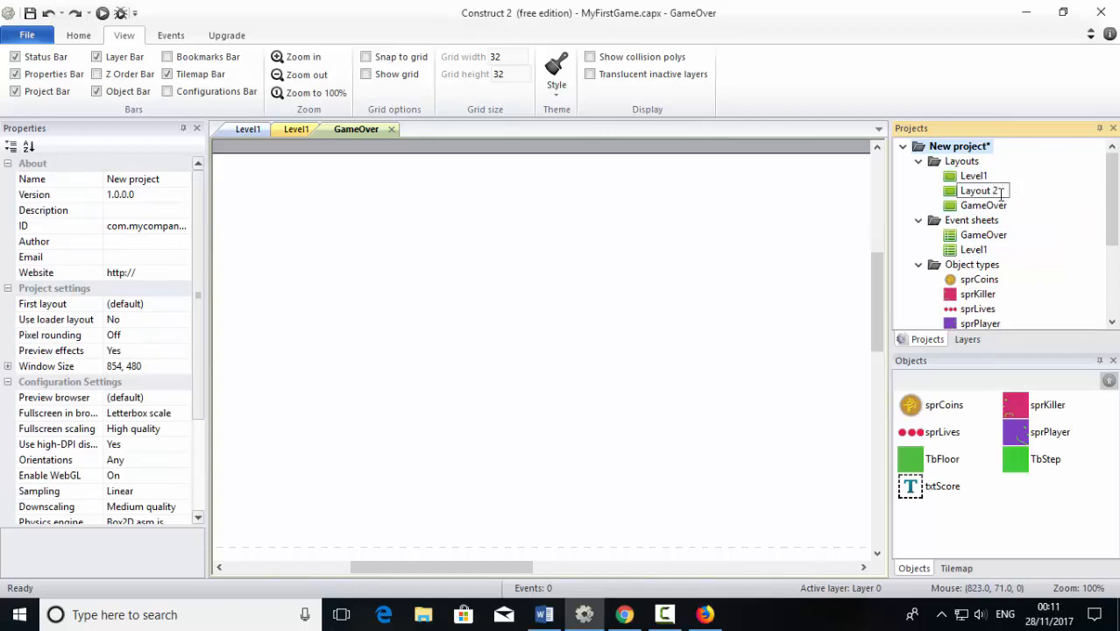
key(Return)
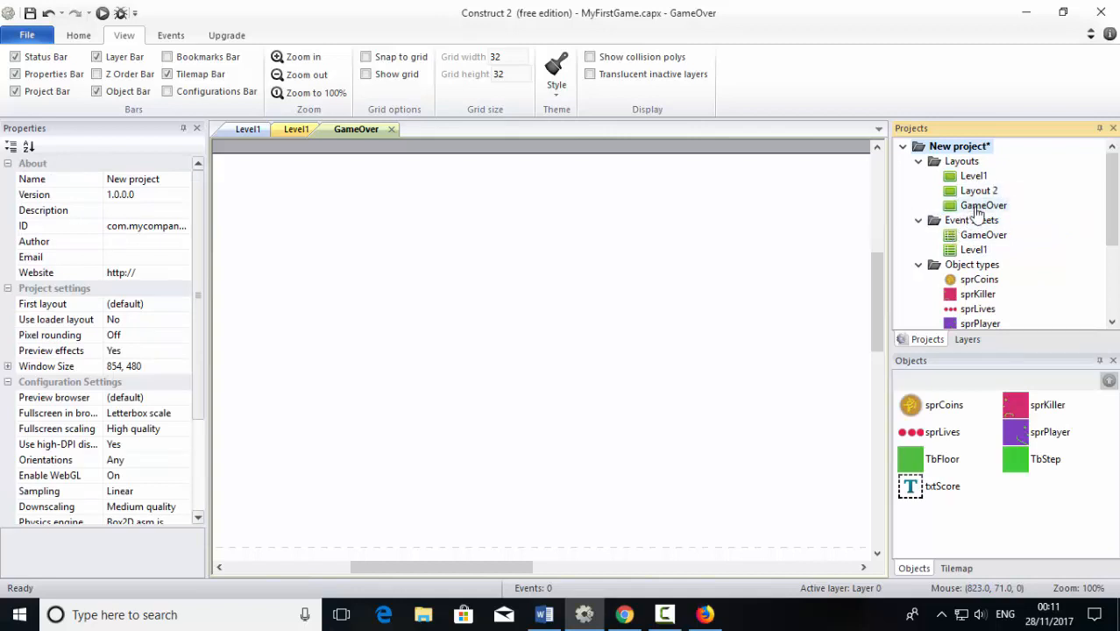
- Add a new layout with its own event sheet and name the layout YouWin
right_click(962, 166)
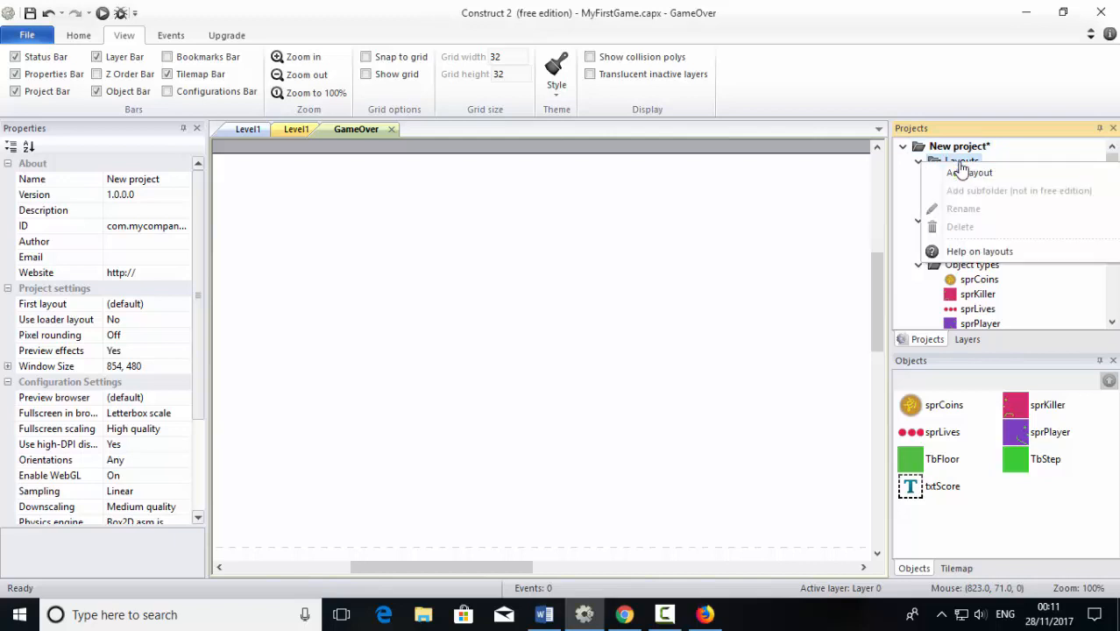
click(968, 173)
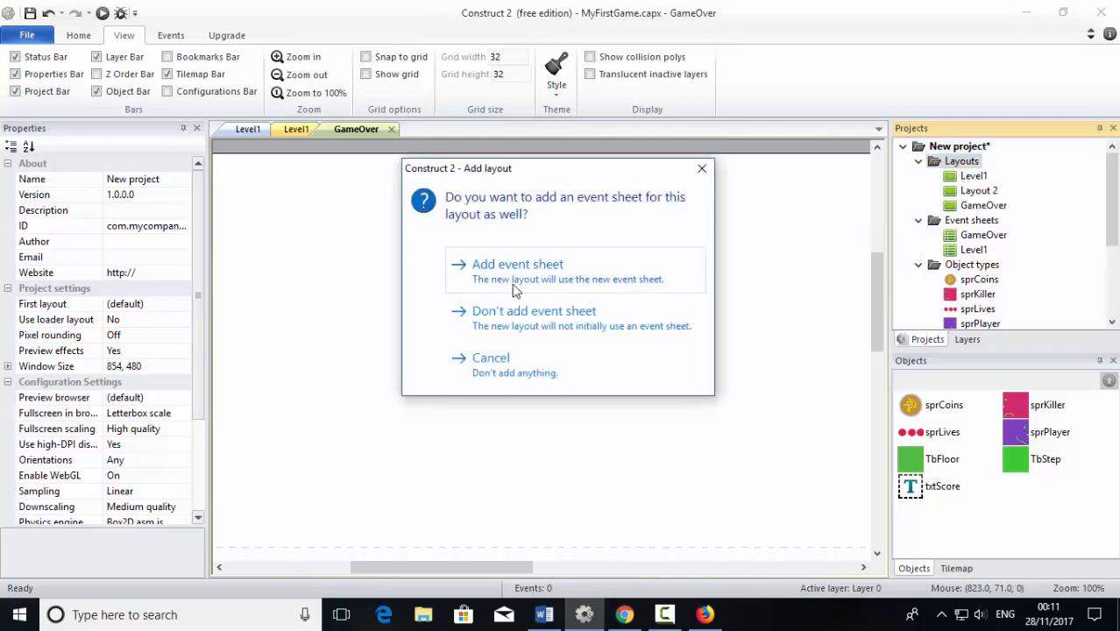
click(528, 266)
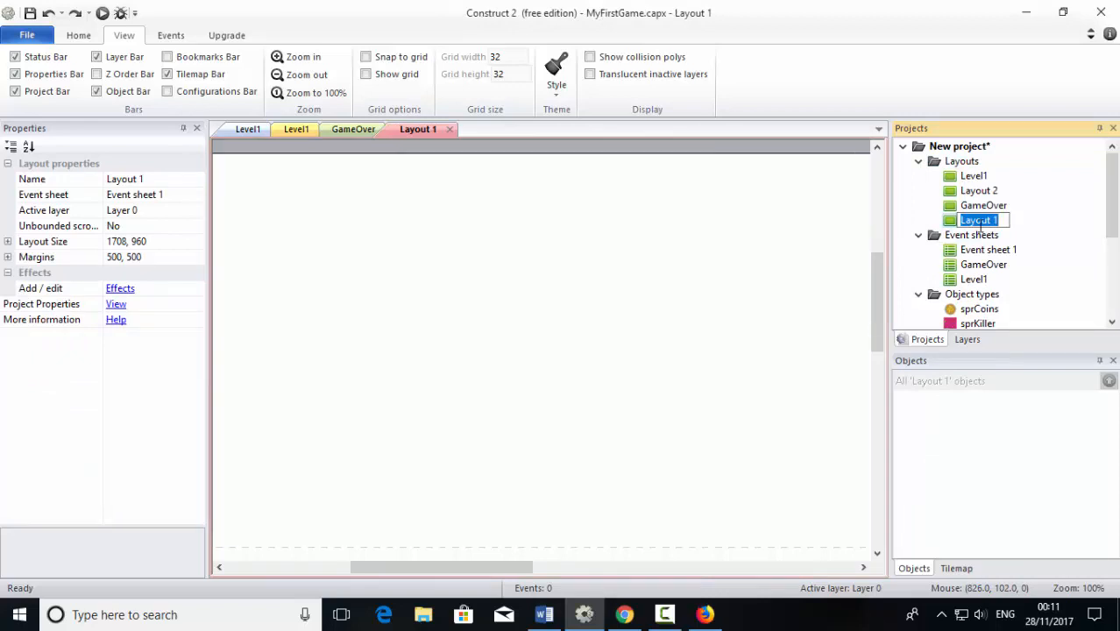
text(YouWin)
- Rename the YouWin layout's event sheet as YouWin
click(978, 283)
right_click(978, 285)
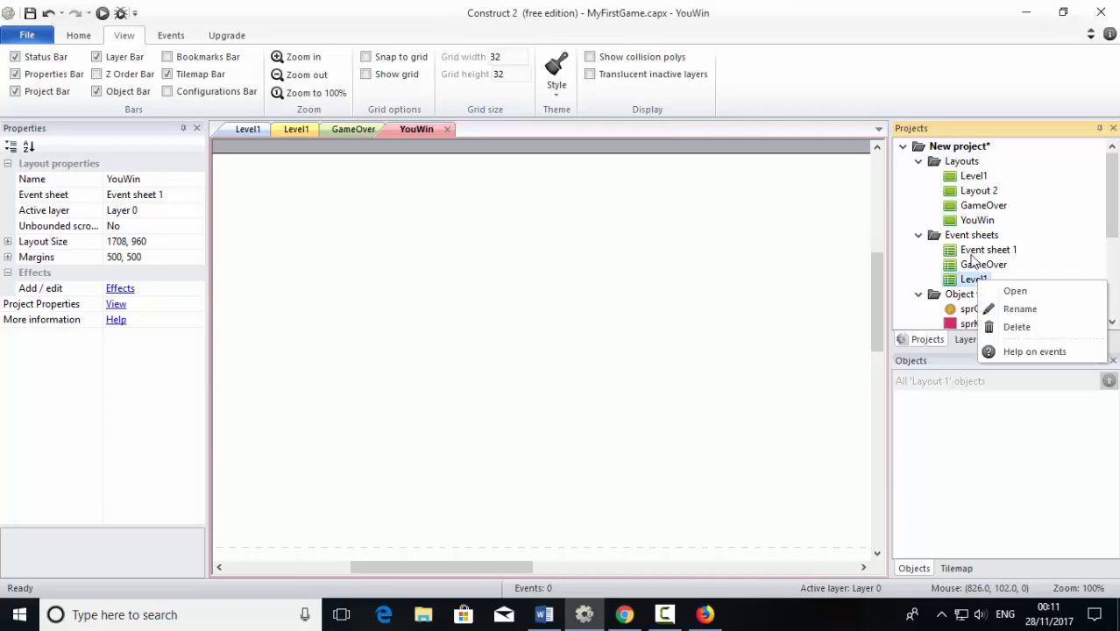
click(976, 254)
right_click(983, 253)
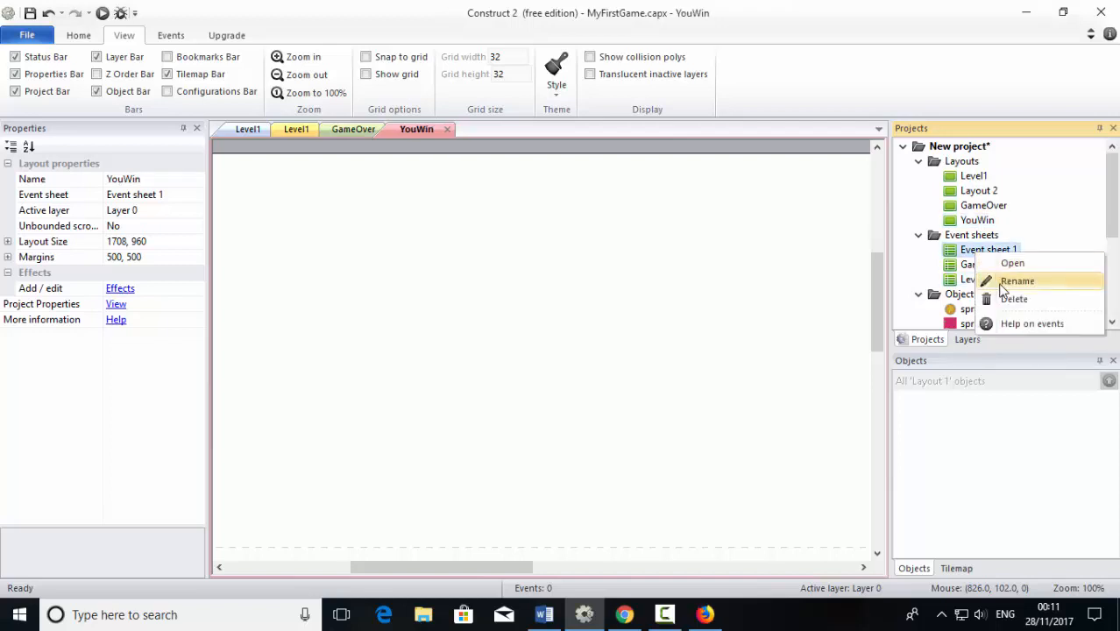
click(999, 281)
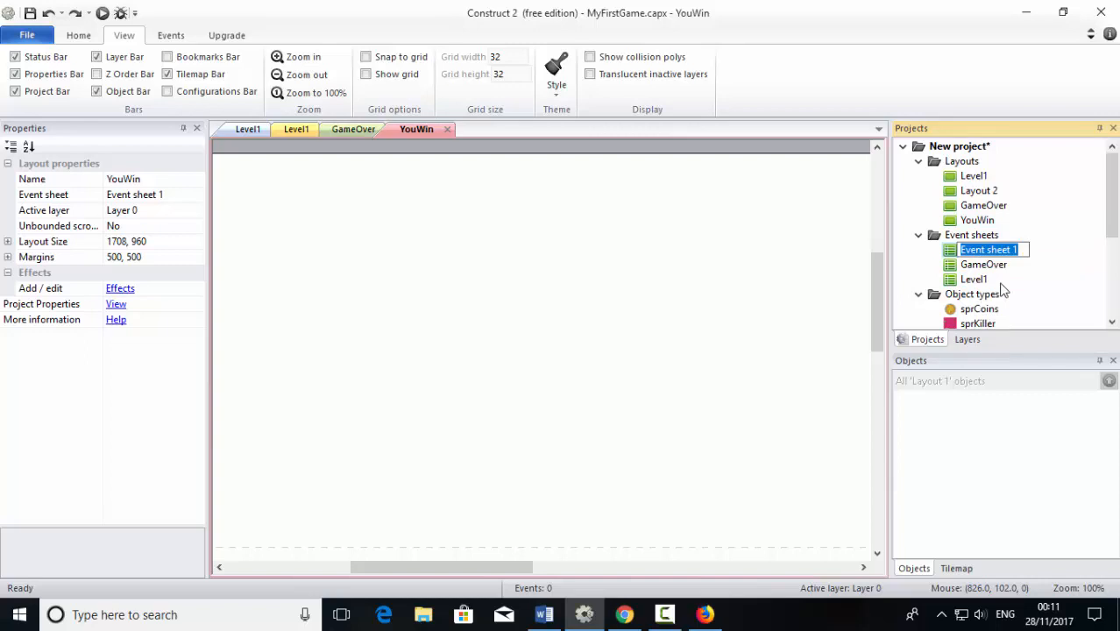
text(YouWin)
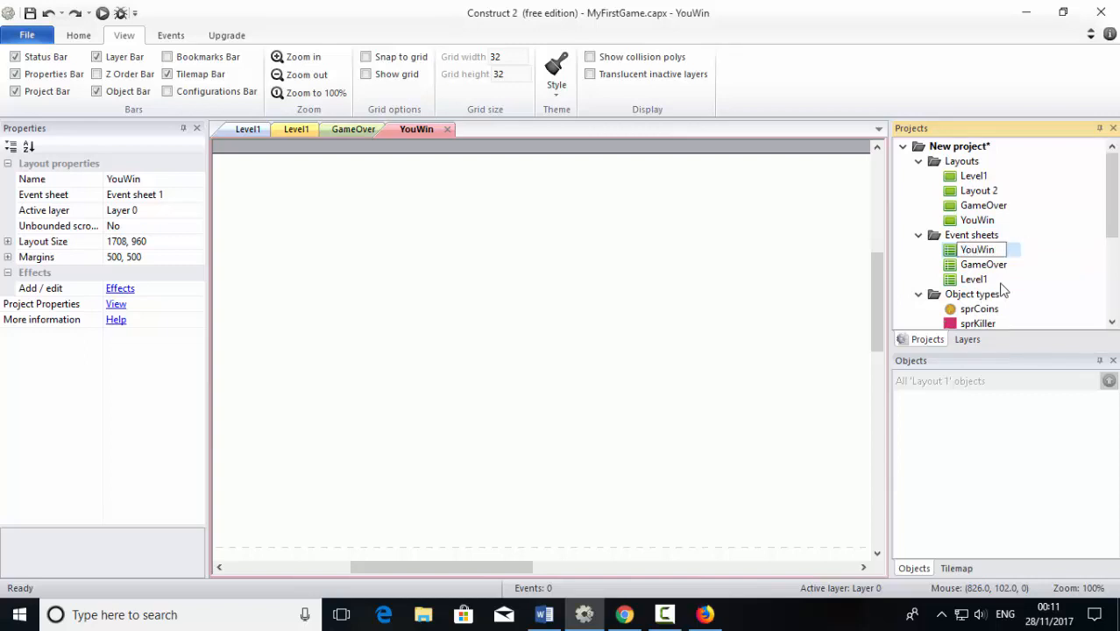
key(Return)
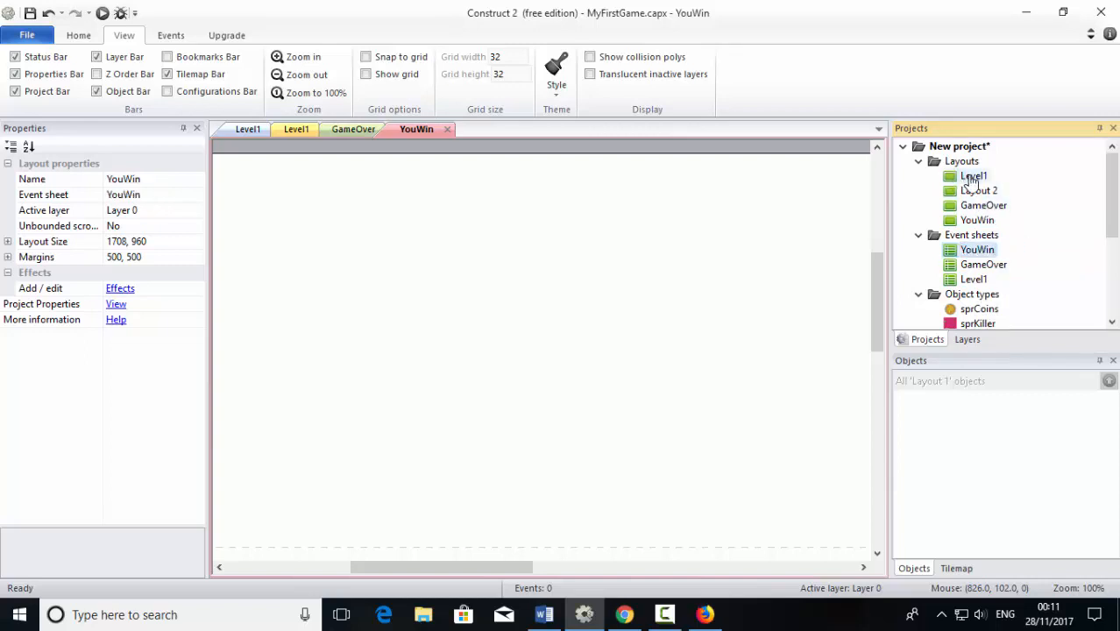
- Rename the duplicated layout Layout 2 as Level2
click(973, 175)
click(978, 191)
right_click(978, 192)
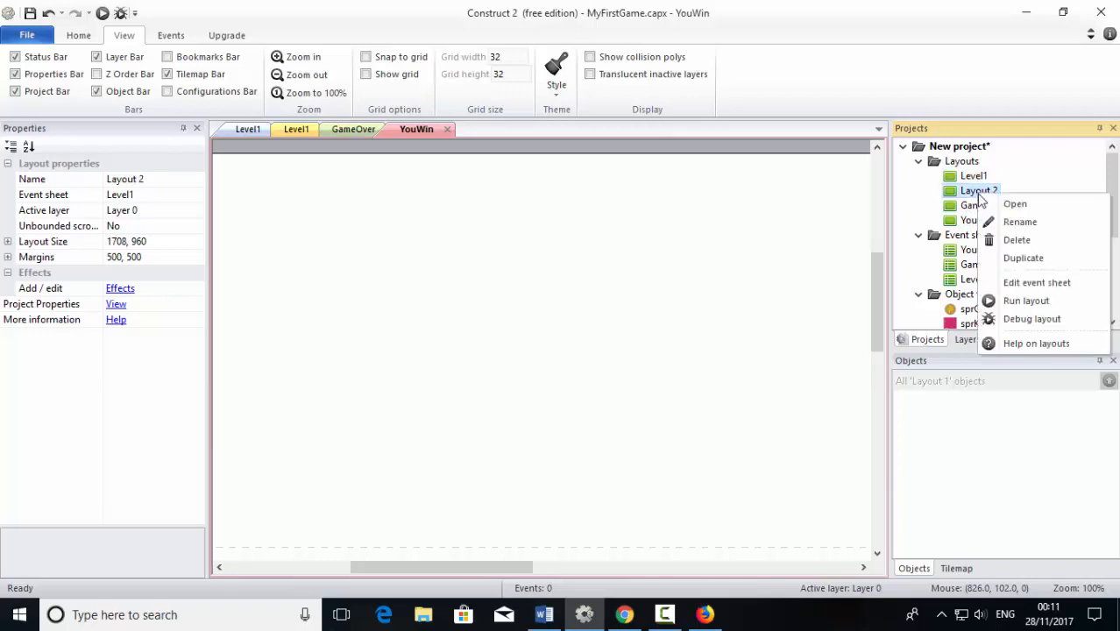
click(1013, 223)
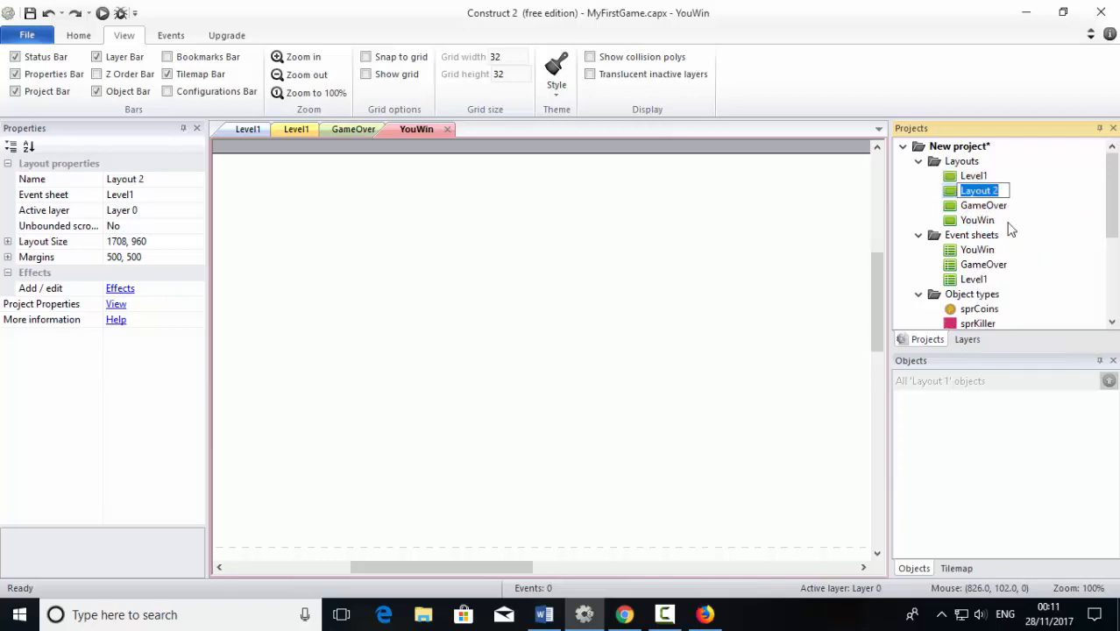
text(Level2)
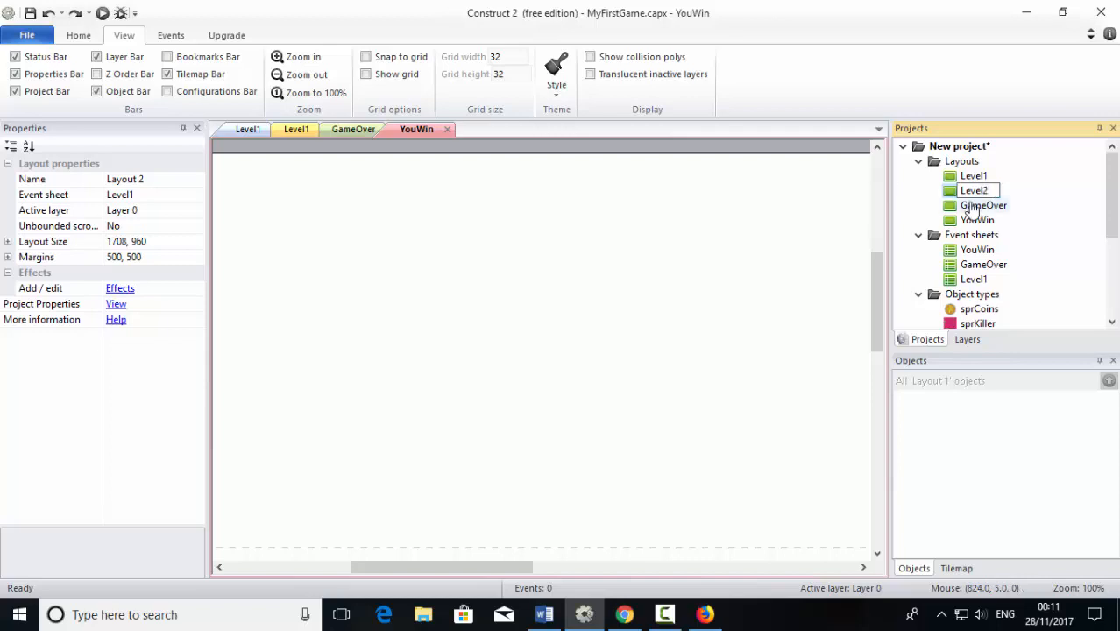
key(Return)
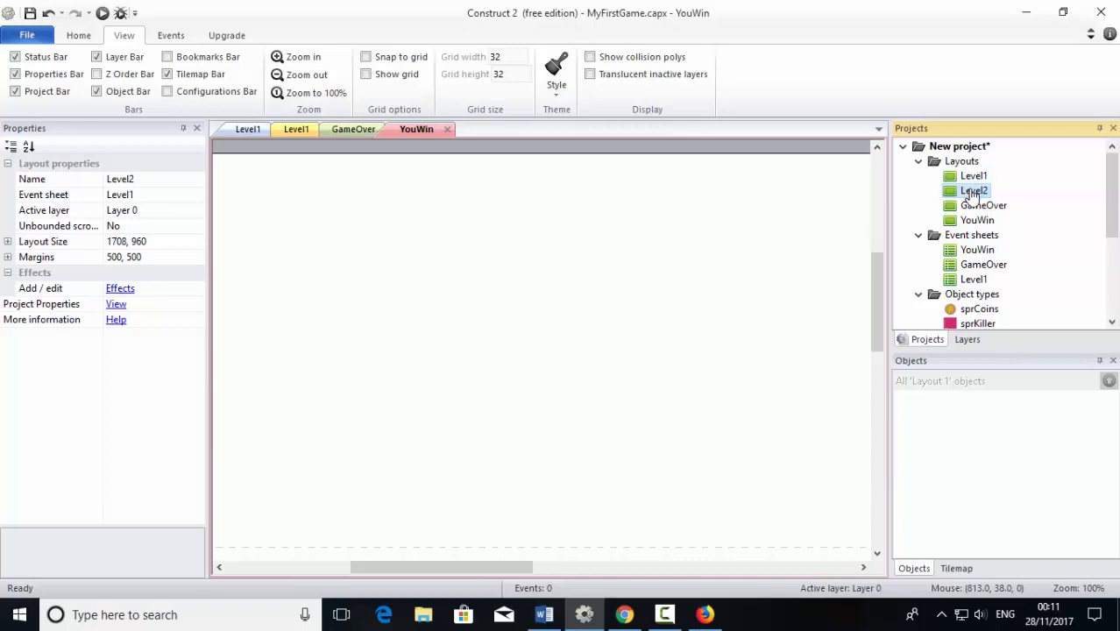
- In the Level2 layout, move the lowest left platform to about 72, 282, the lower middle platform up and right, and its coin to about 583, 211
double_click(973, 192)
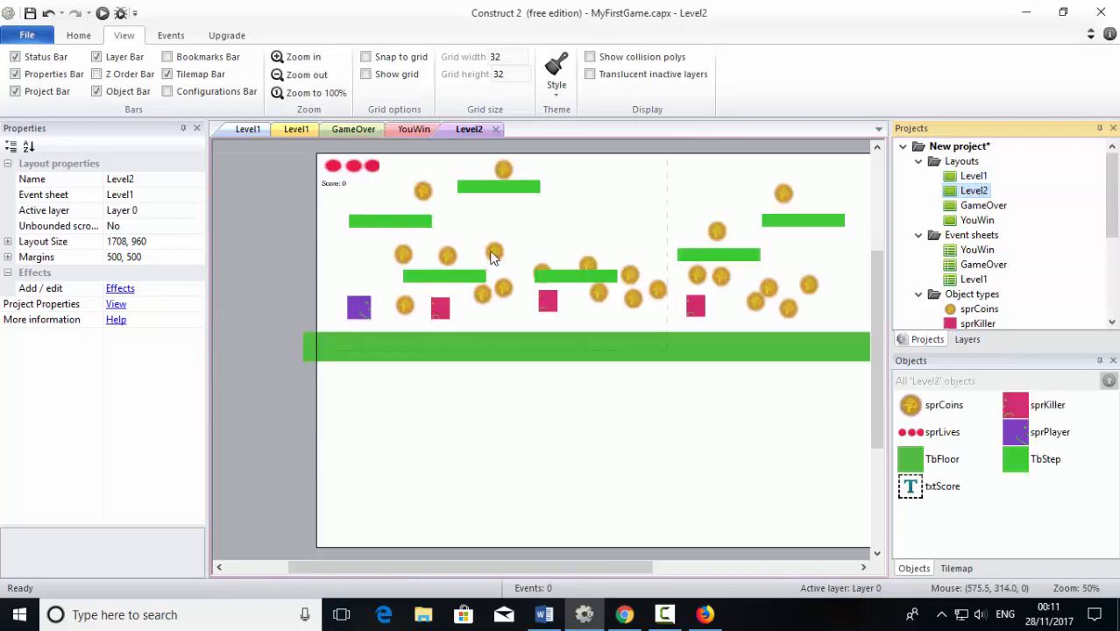
double_click(973, 176)
double_click(968, 191)
drag(441, 283, 383, 282)
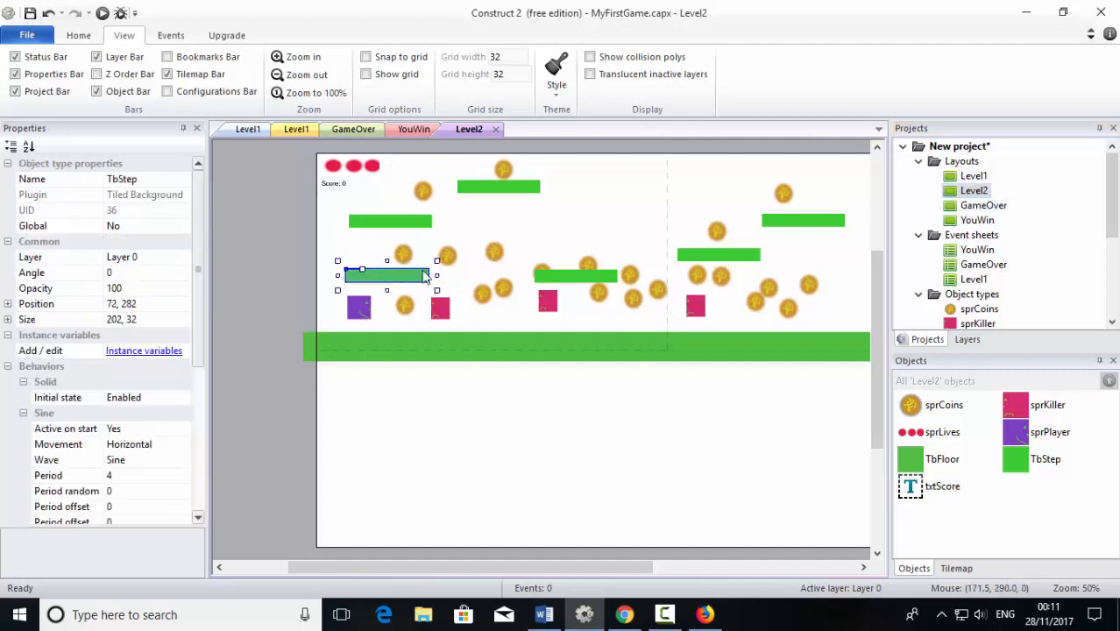
click(561, 281)
drag(561, 280, 553, 238)
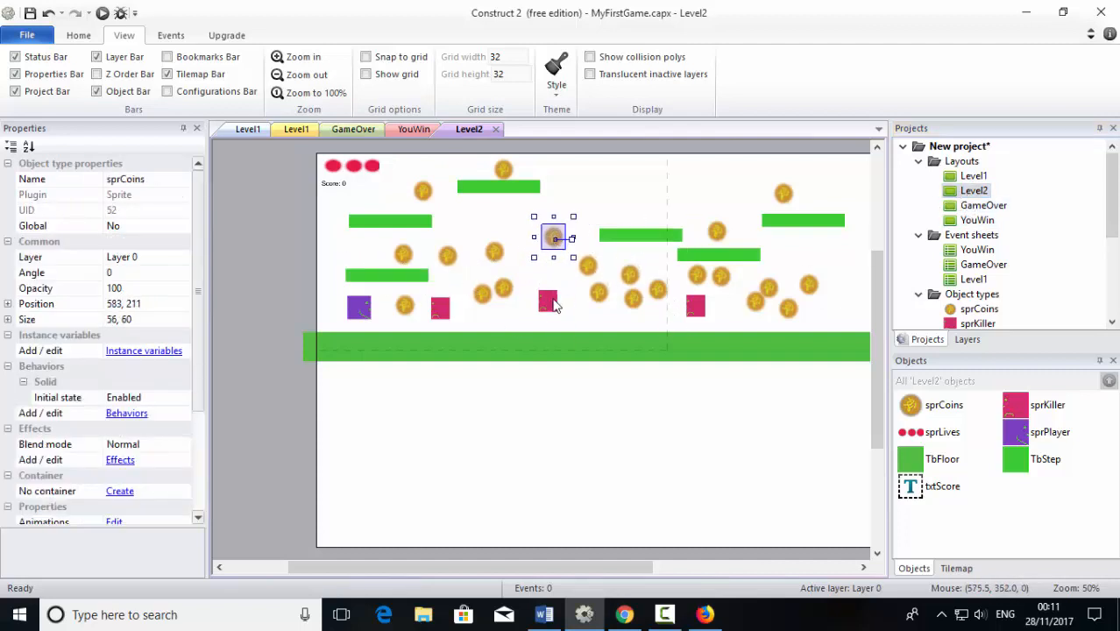
- In Level2, move the middle killer left onto the floor, a nearby coin to the right, and the leftmost killer to about 136, 236
drag(547, 301, 567, 290)
double_click(974, 176)
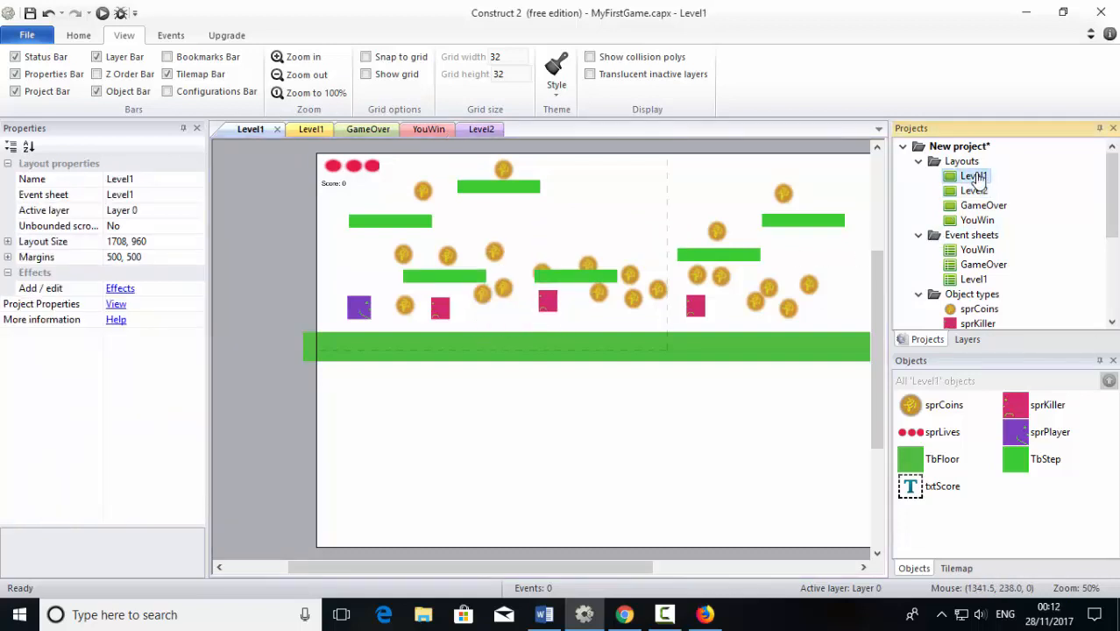
double_click(974, 190)
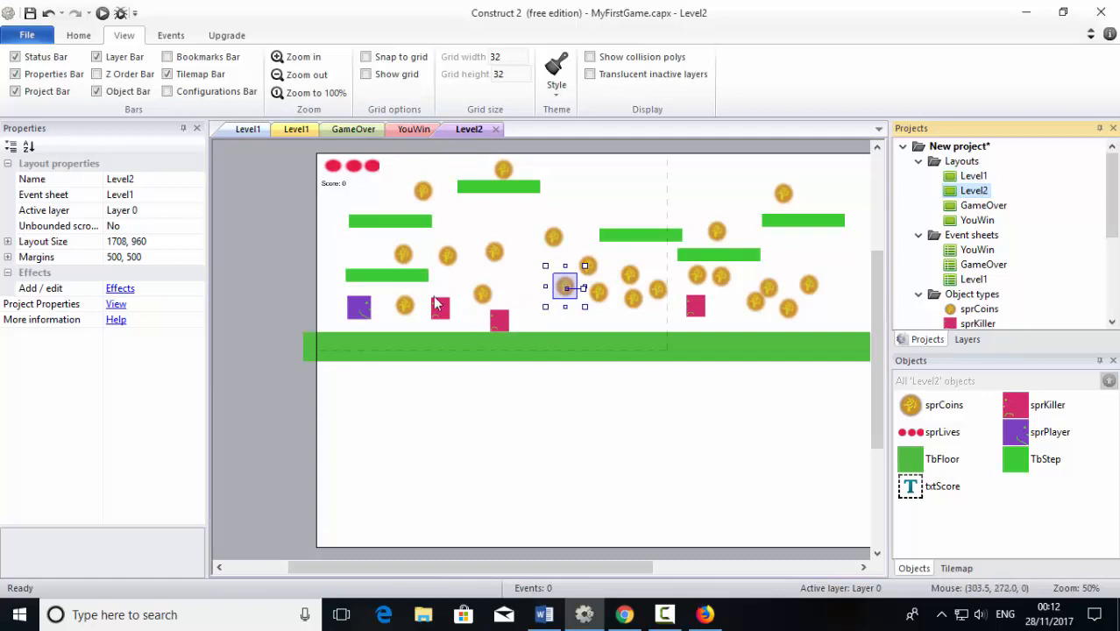
drag(438, 306, 364, 247)
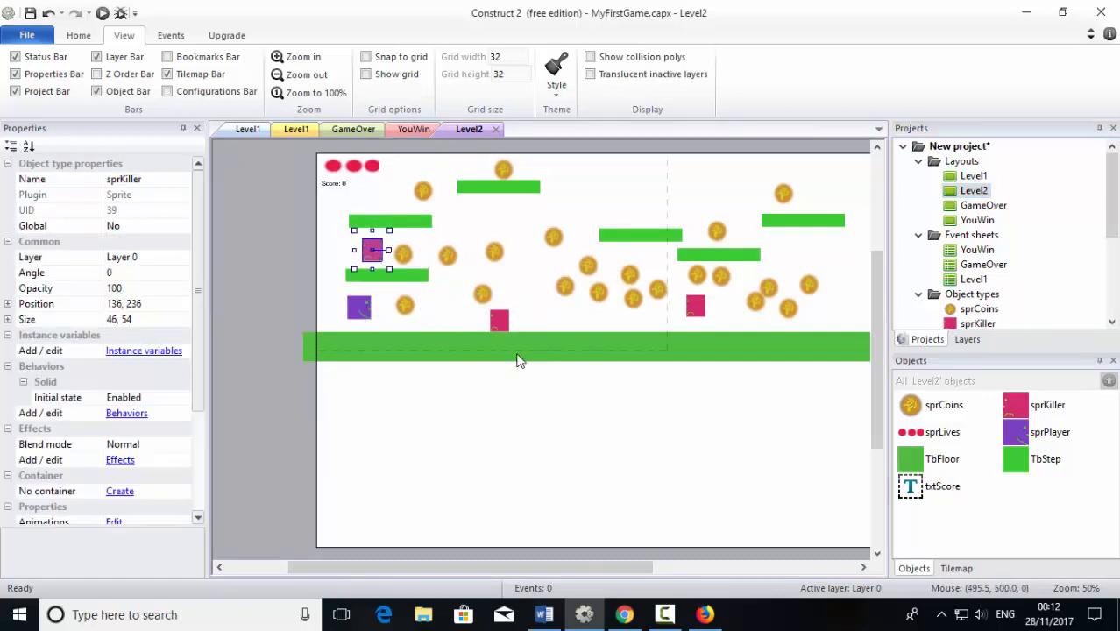
click(505, 253)
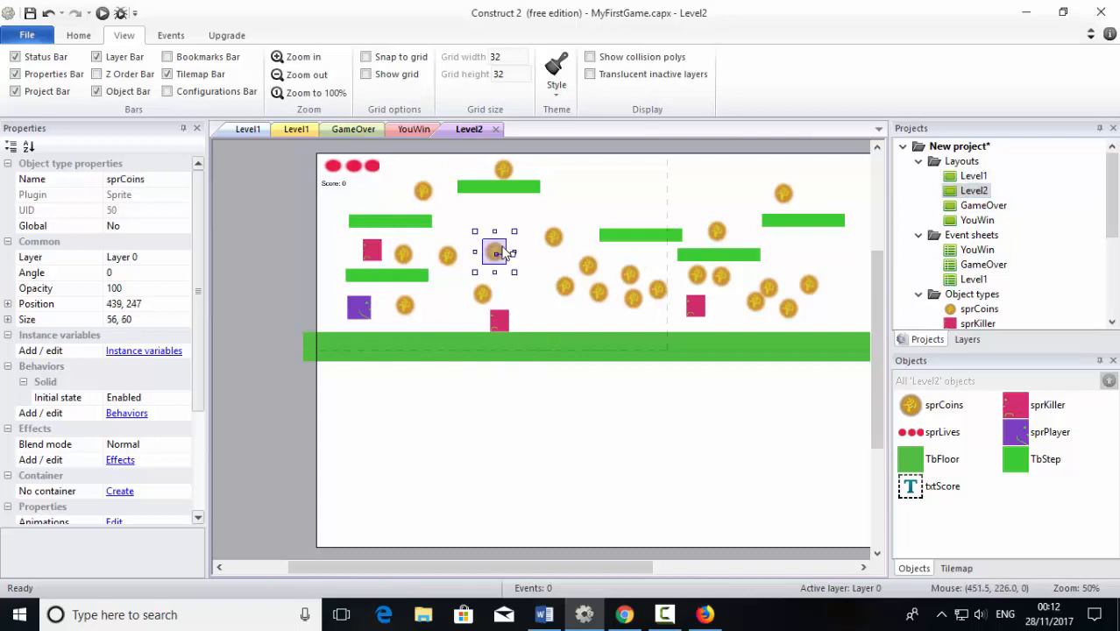
click(591, 203)
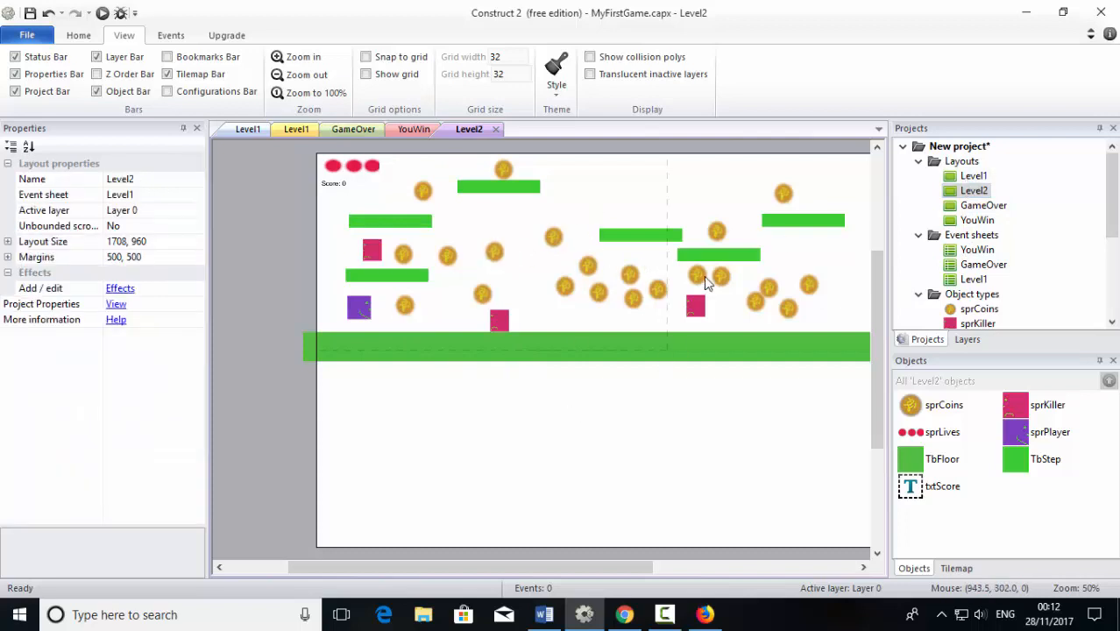
- Rename the Level1 event sheet as Levels
click(971, 281)
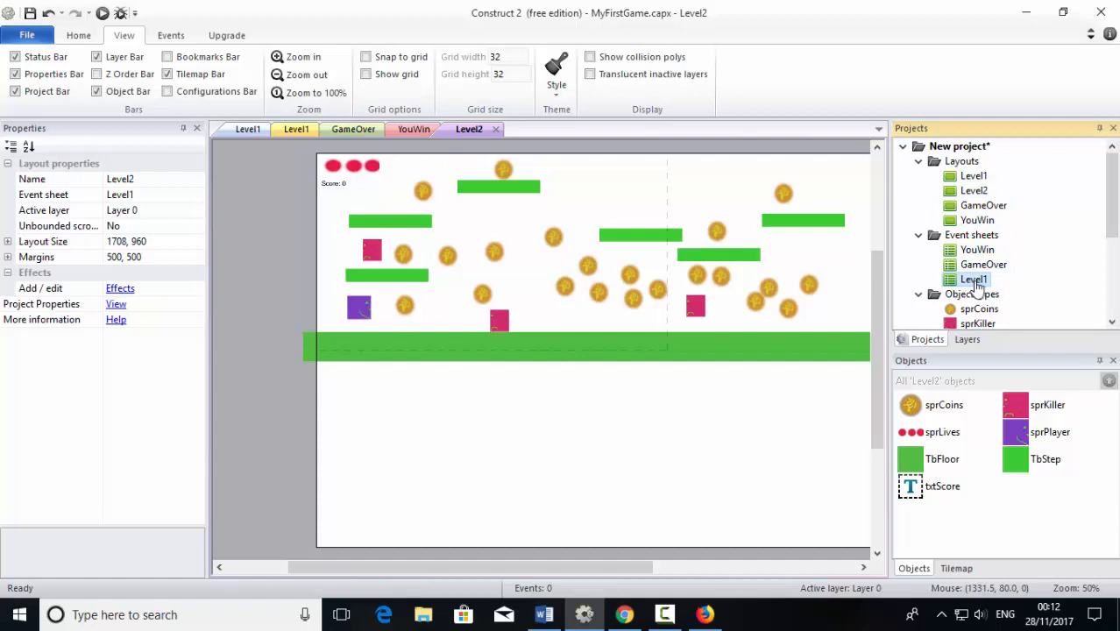
click(975, 282)
right_click(970, 284)
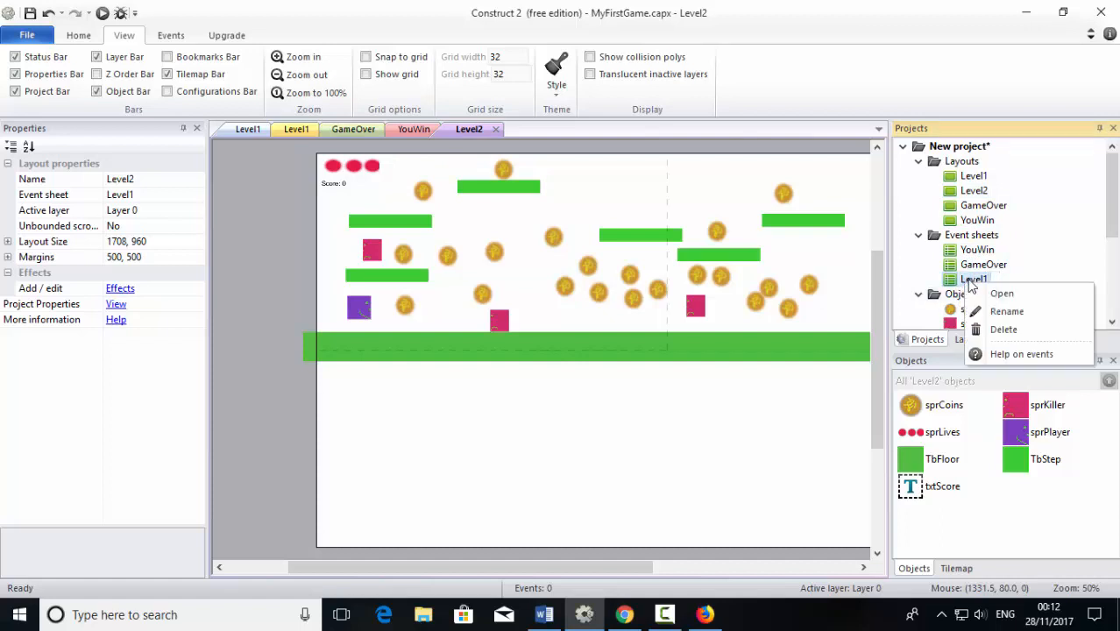
click(1008, 312)
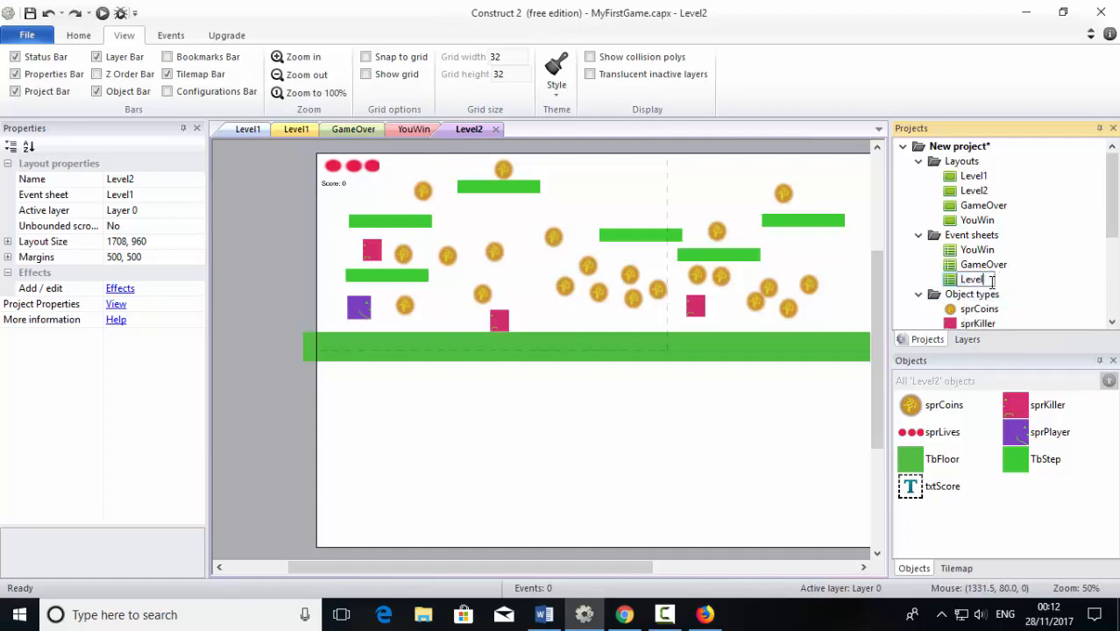
text(Levels)
key(Return)
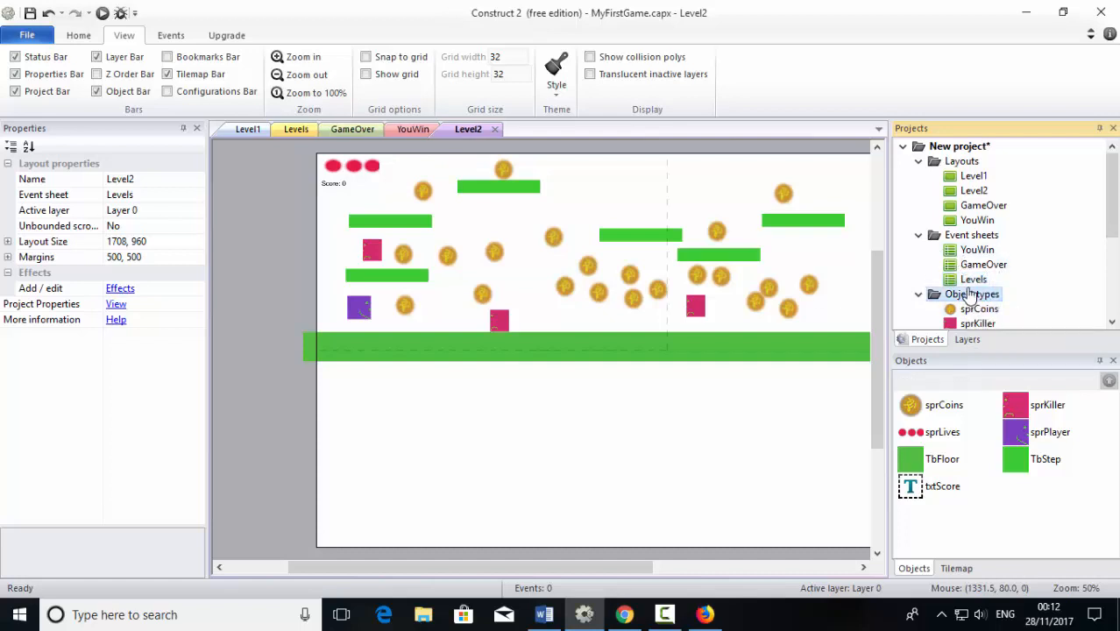
- In the Levels event sheet, add an event for sprPlayer with the condition On collision with another object, choosing sprKiller
double_click(959, 286)
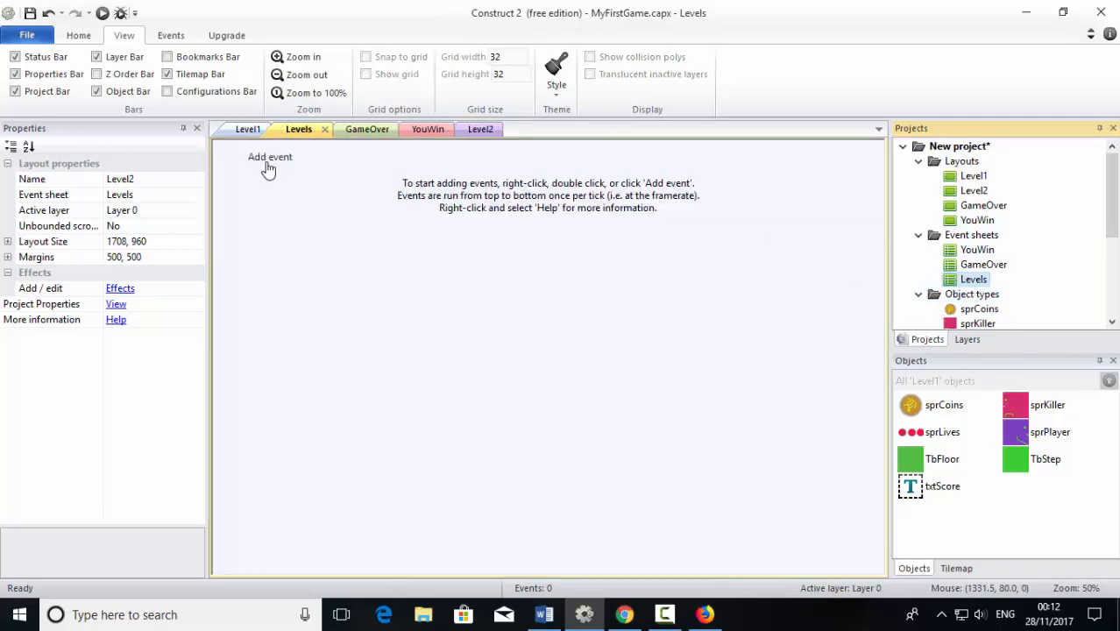
click(267, 163)
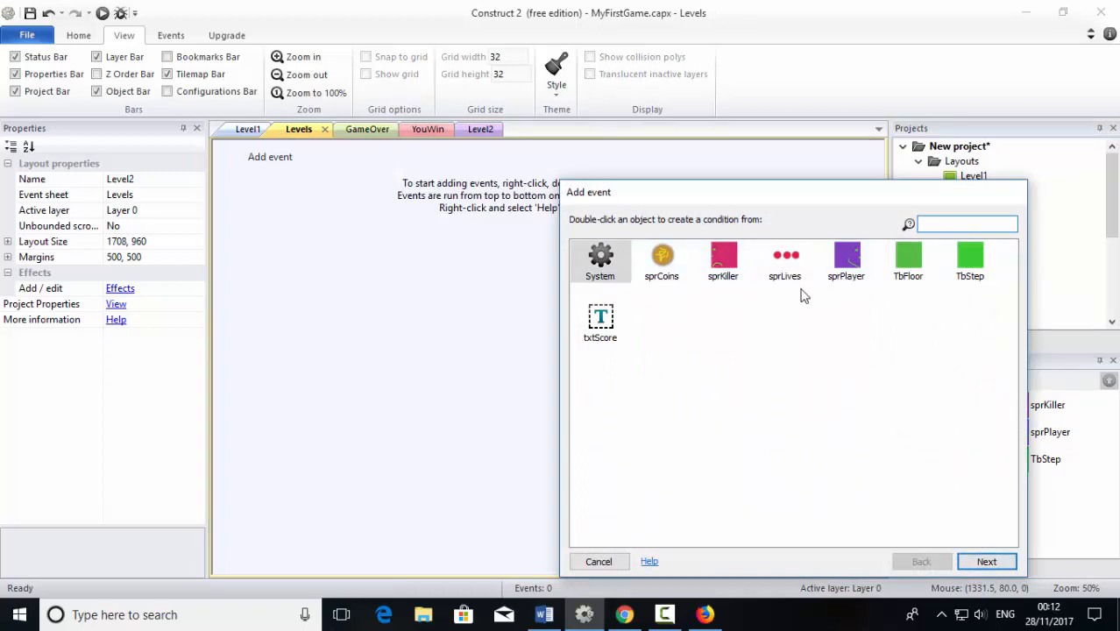
click(846, 274)
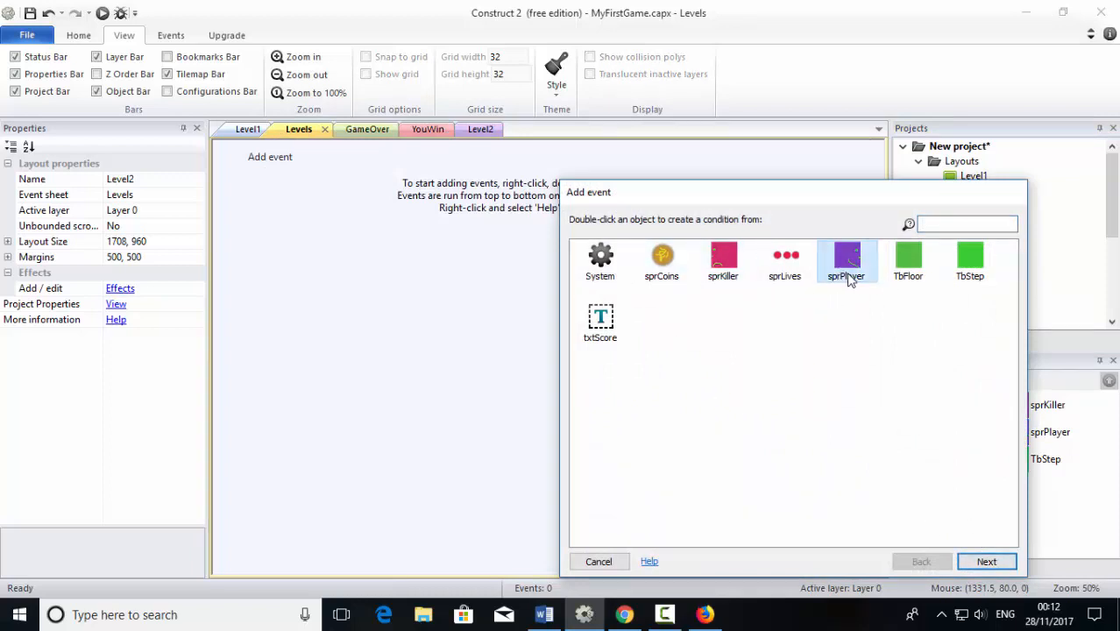
click(987, 561)
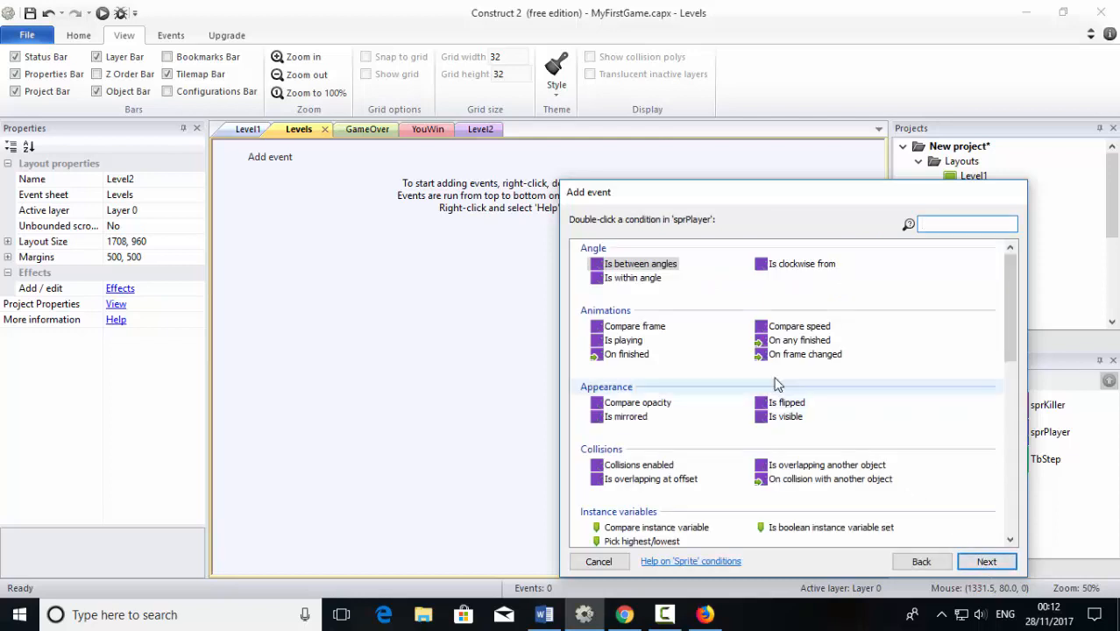
click(811, 480)
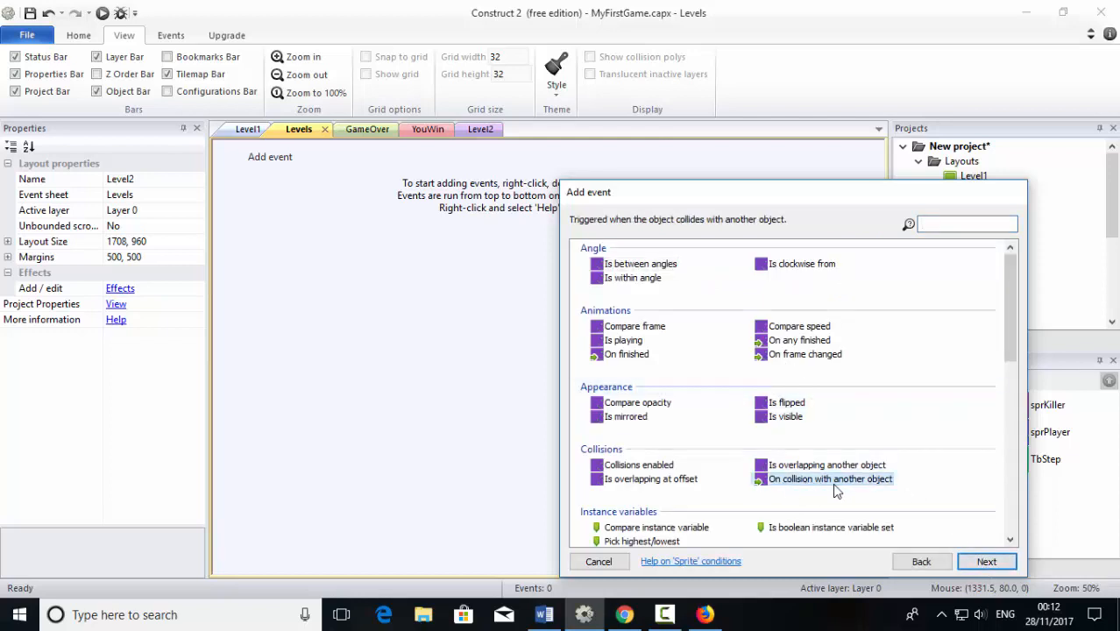
click(987, 561)
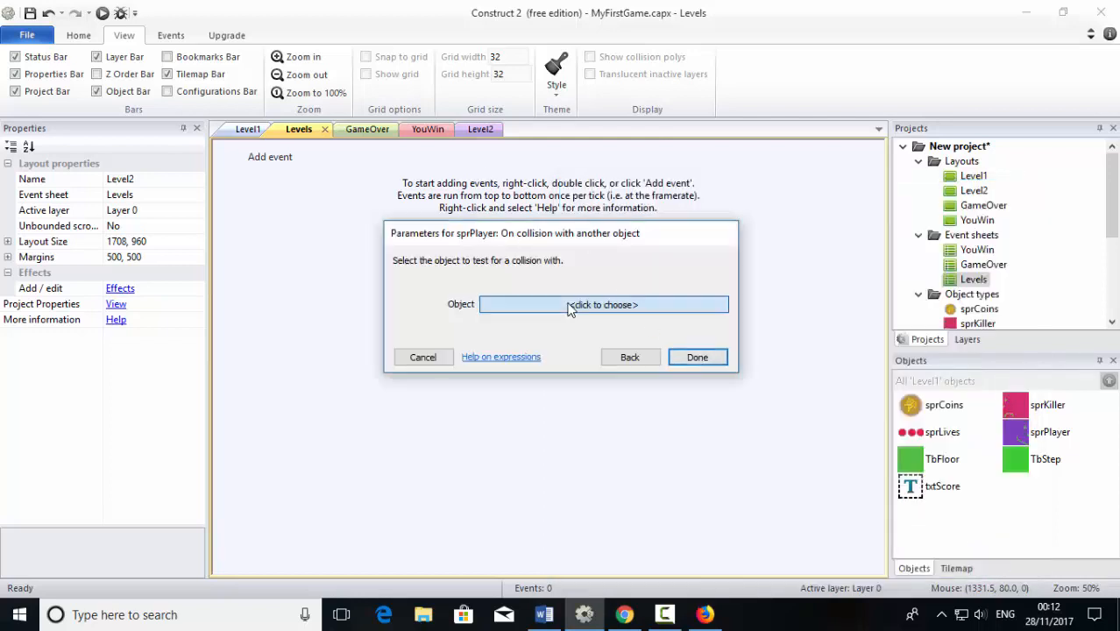
click(675, 306)
click(429, 184)
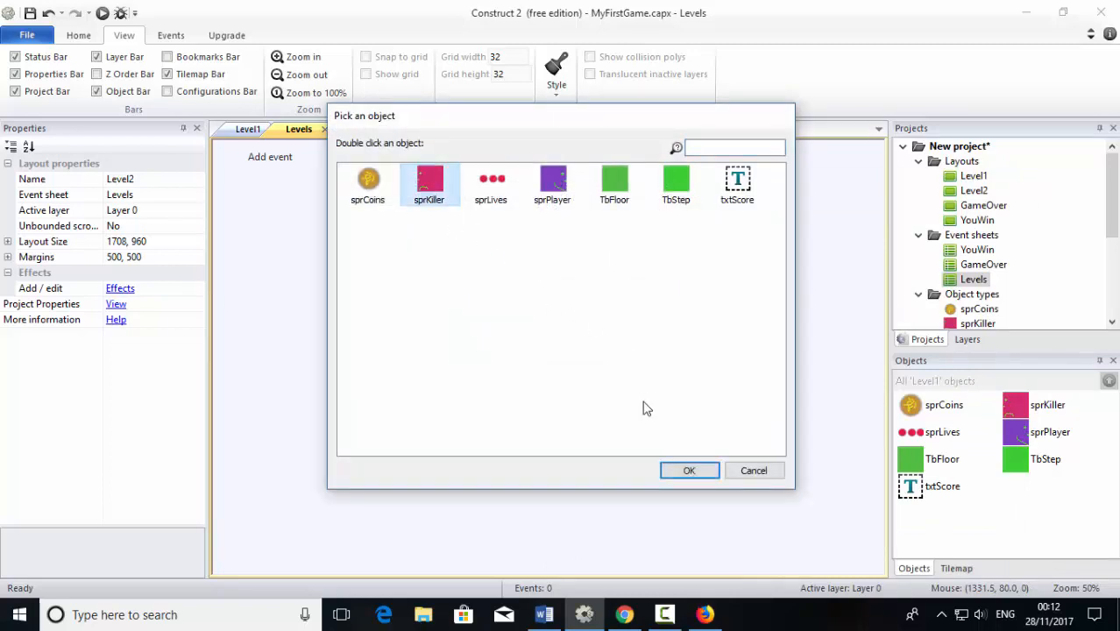
click(684, 472)
click(675, 377)
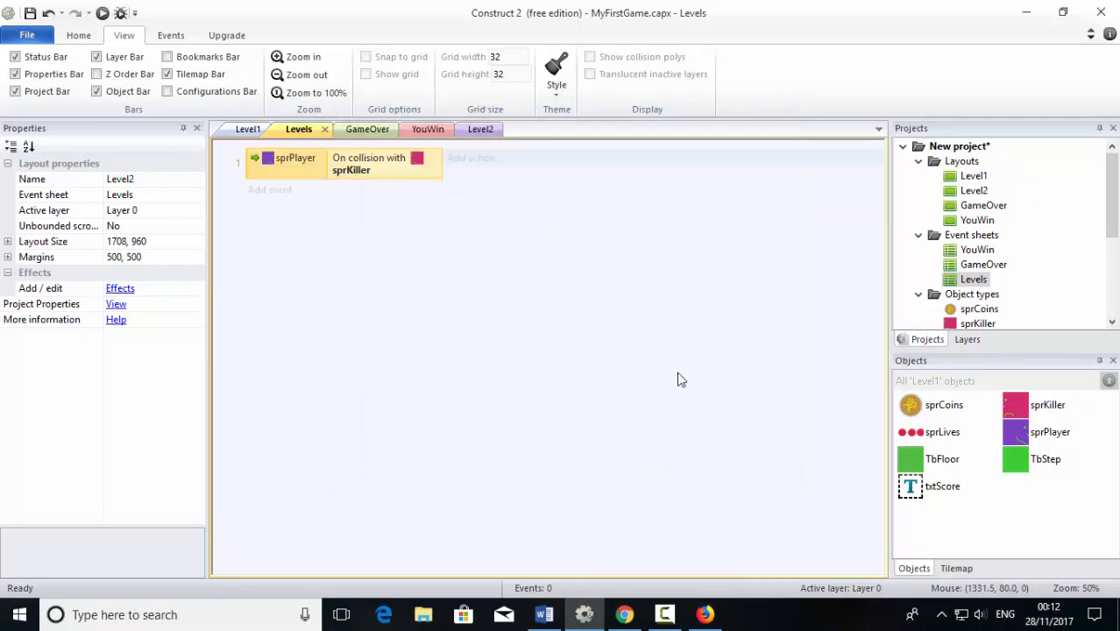
- Start a second event below the killer collision event in the Levels event sheet
click(275, 196)
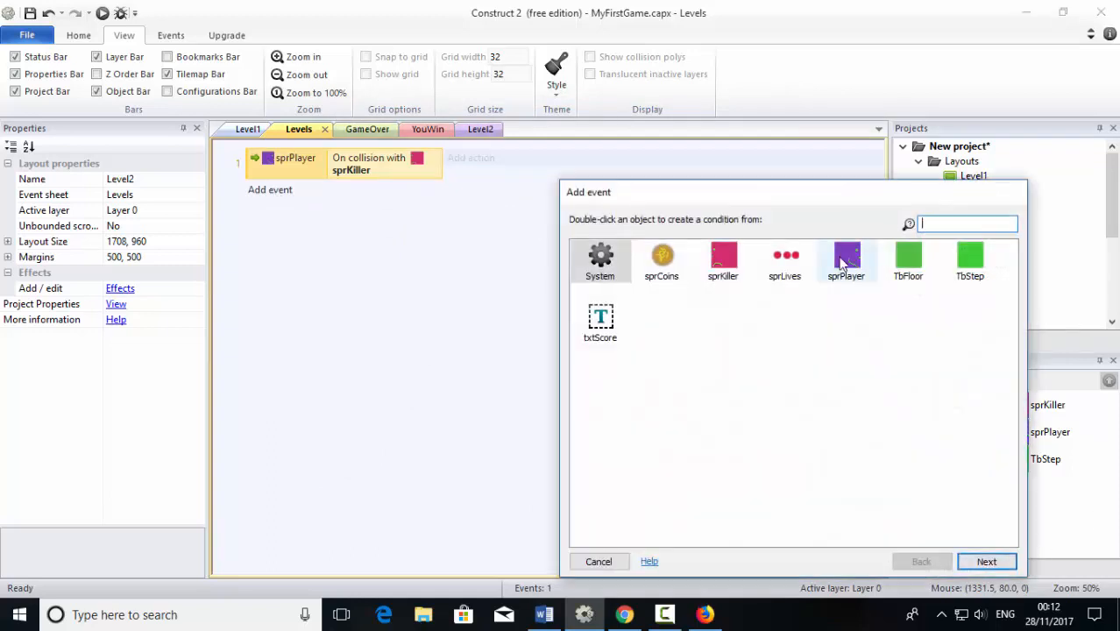
- Add an event with the sprPlayer condition On collision with another object, choosing sprCoins as the object
click(849, 263)
click(987, 561)
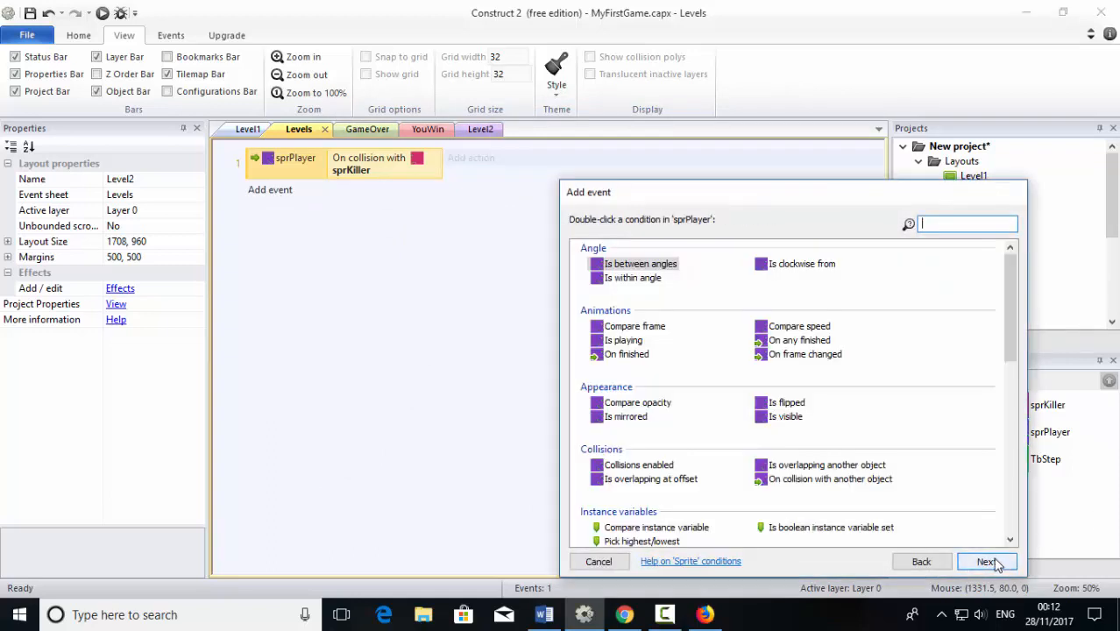
click(844, 479)
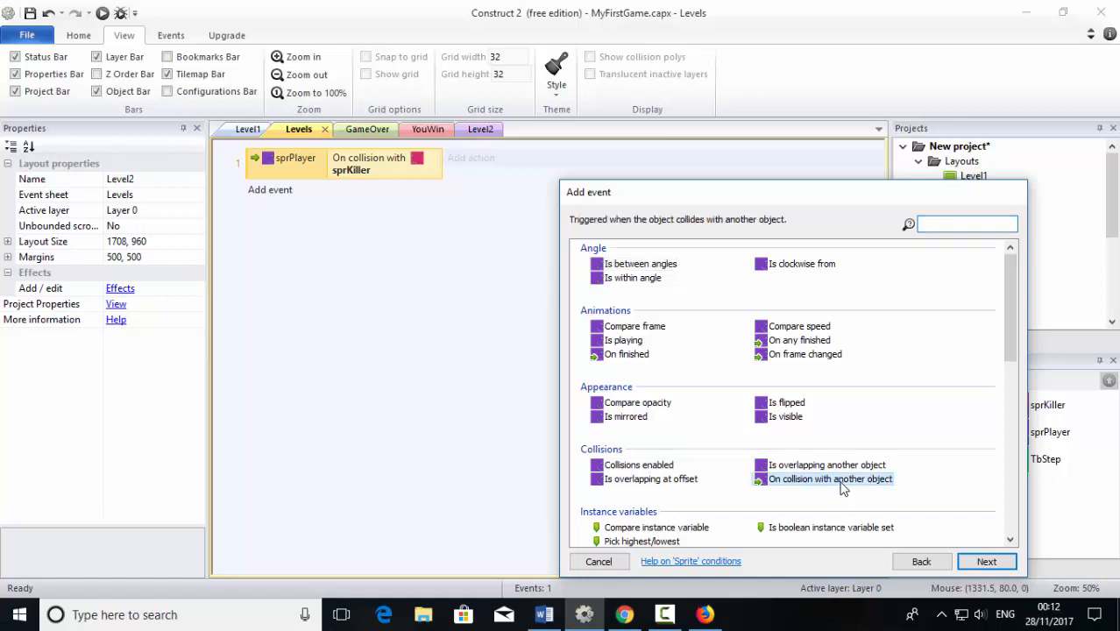
click(986, 561)
click(587, 308)
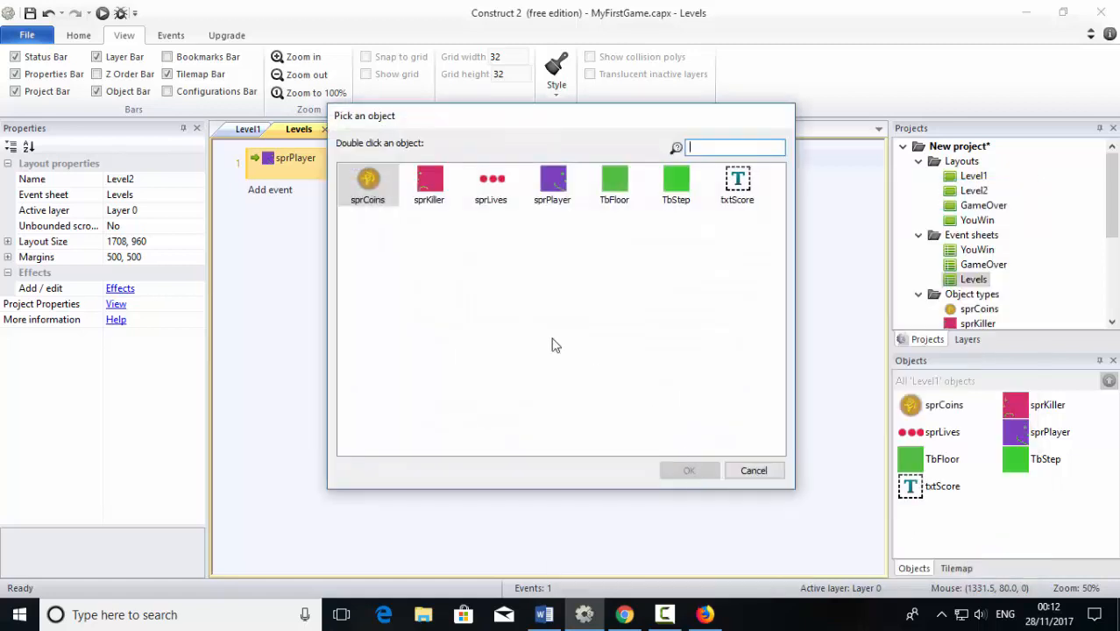
click(372, 199)
click(700, 472)
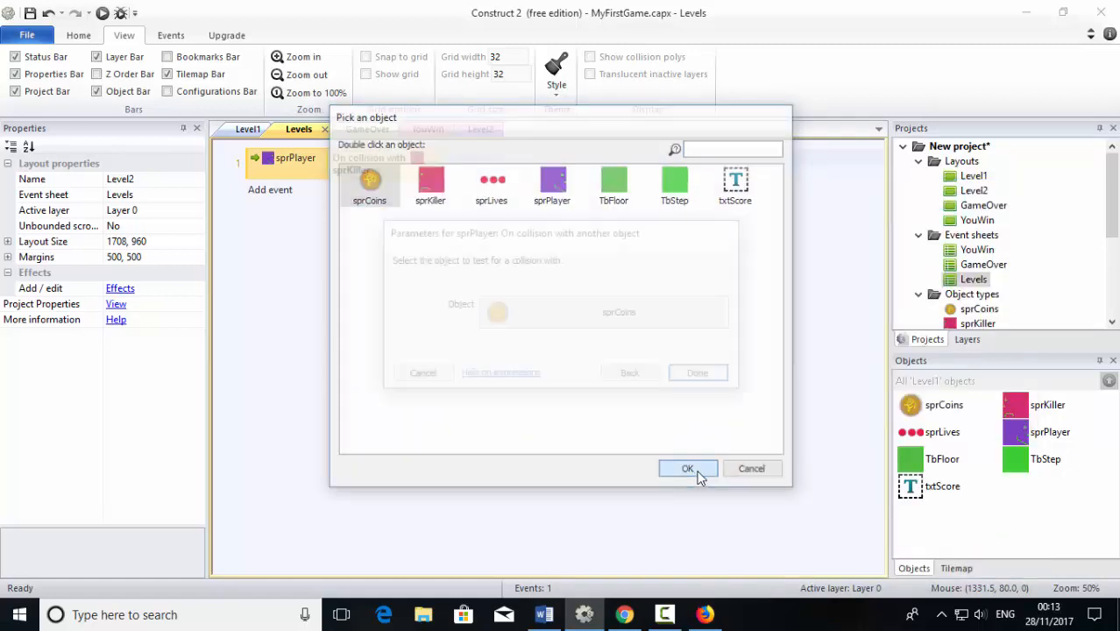
click(692, 375)
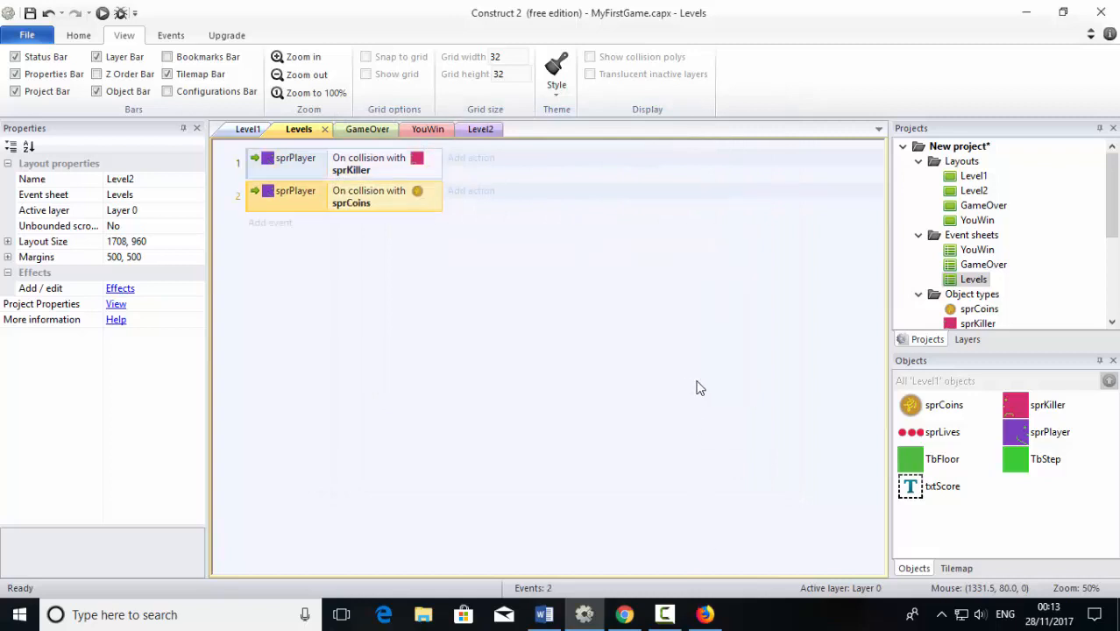
click(284, 172)
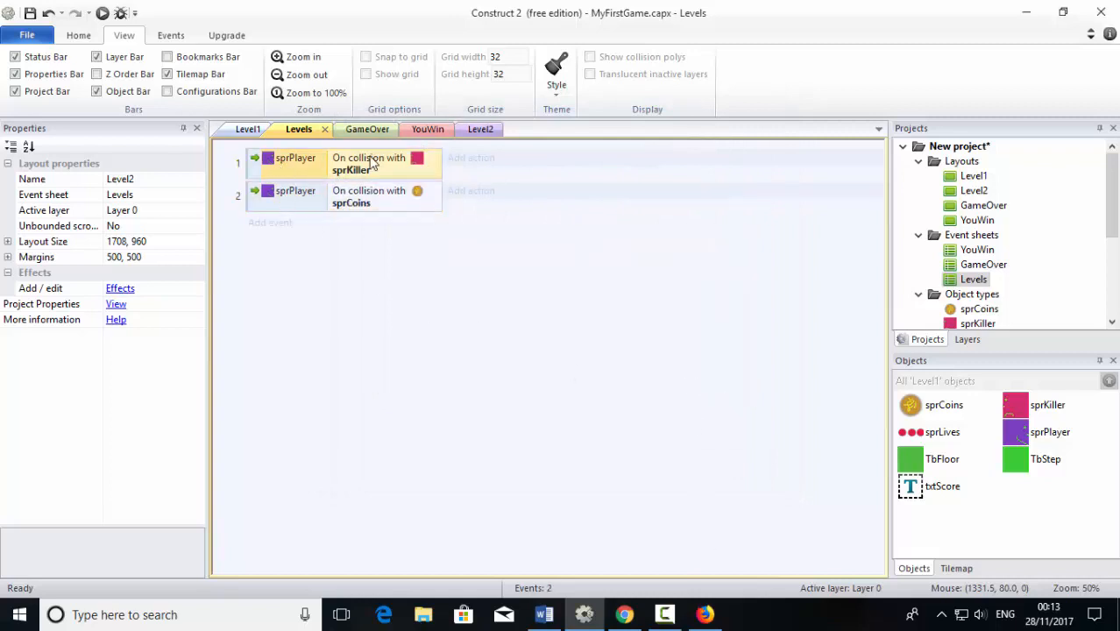
click(389, 200)
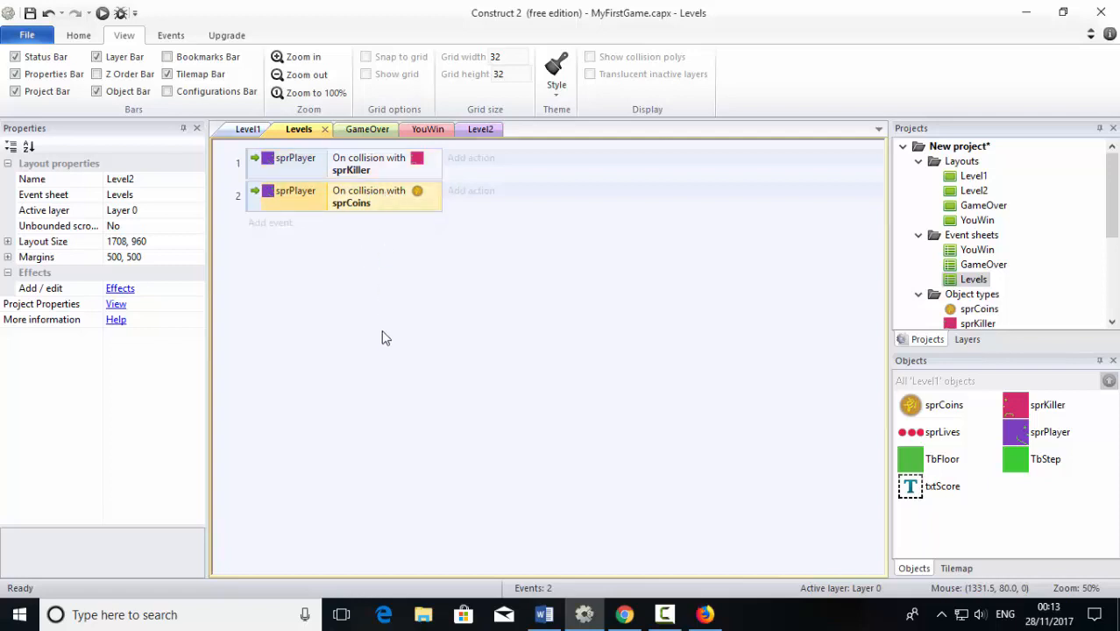
- Insert a Function object named myfunction into the project from the Level1 layout
click(248, 130)
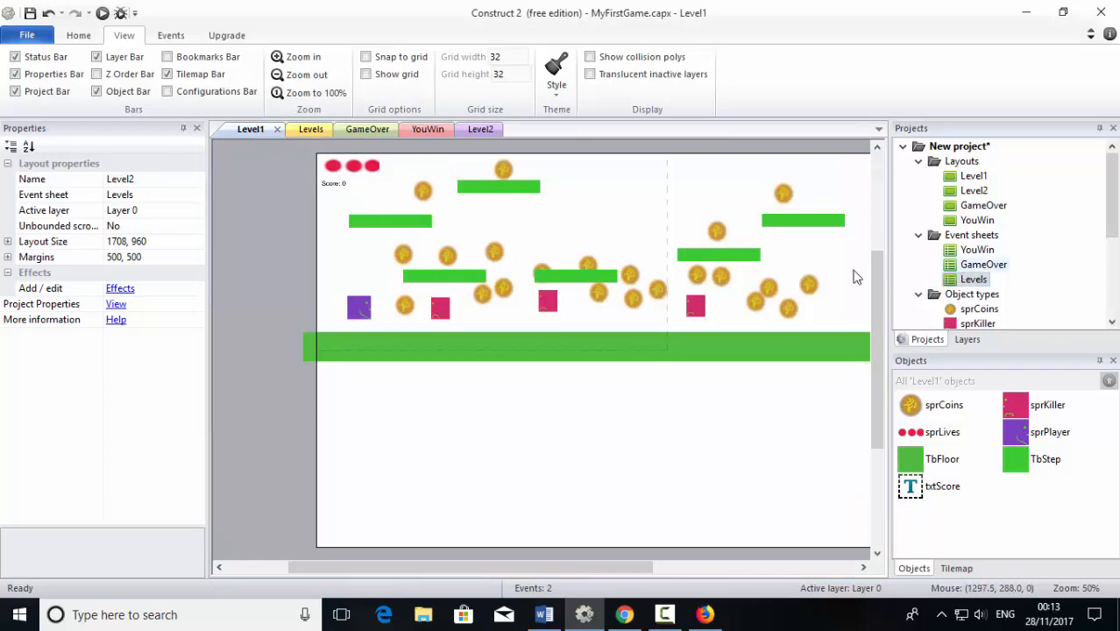
right_click(626, 196)
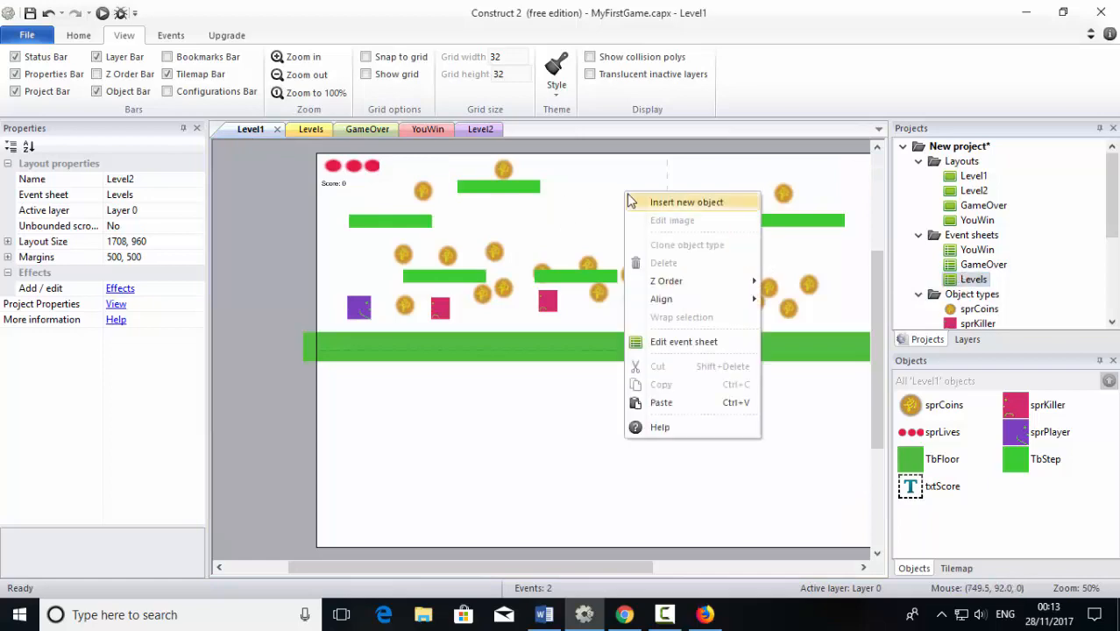
click(675, 203)
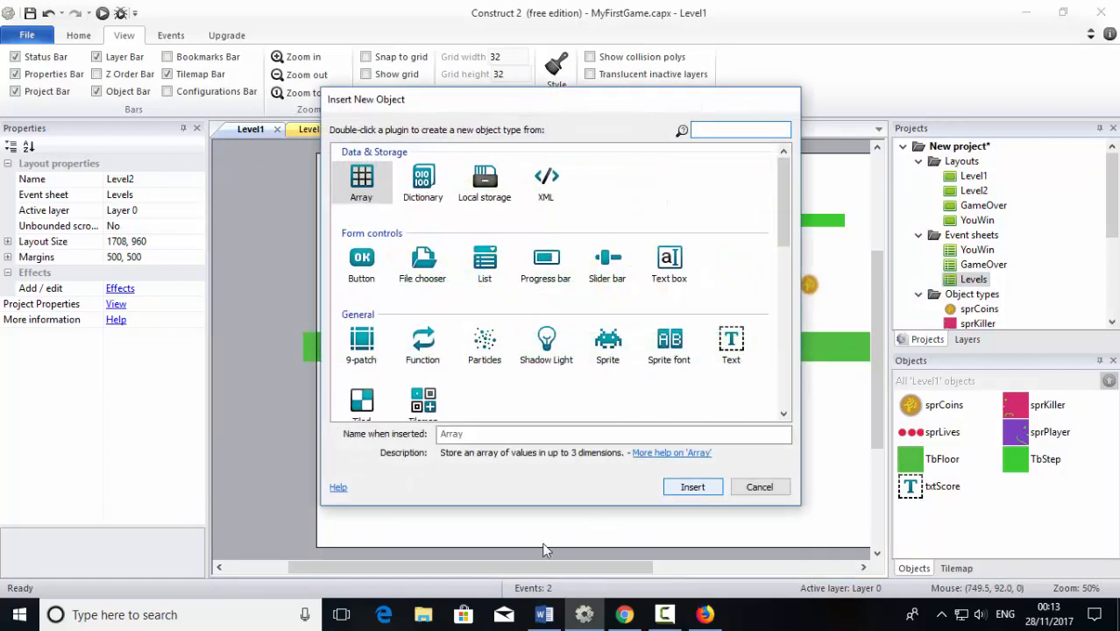
click(430, 367)
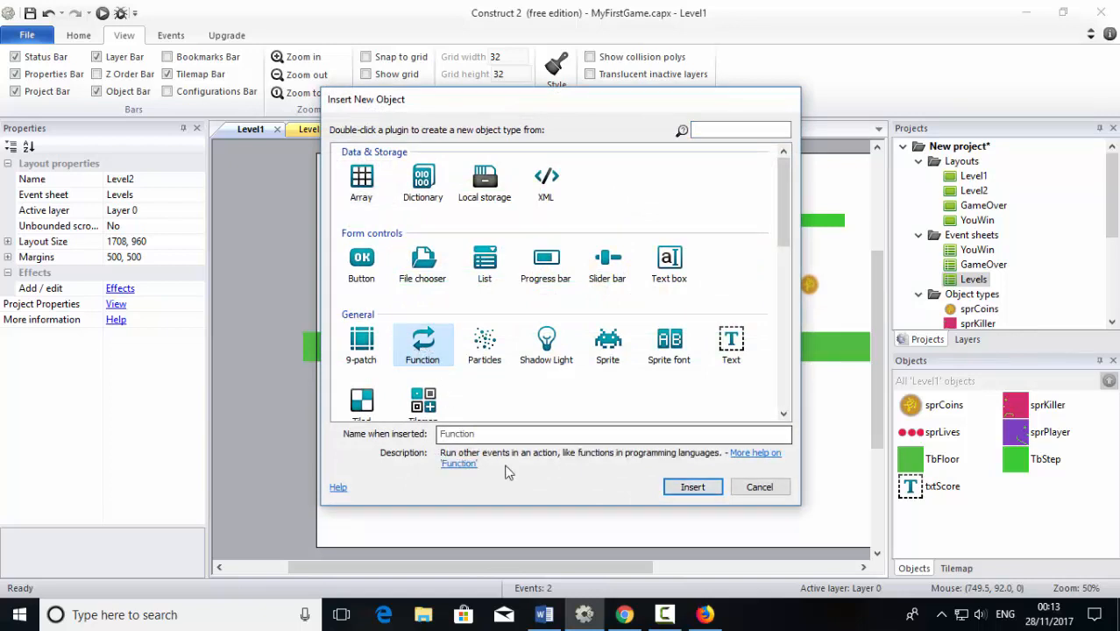
double_click(506, 434)
key(BackSpace)
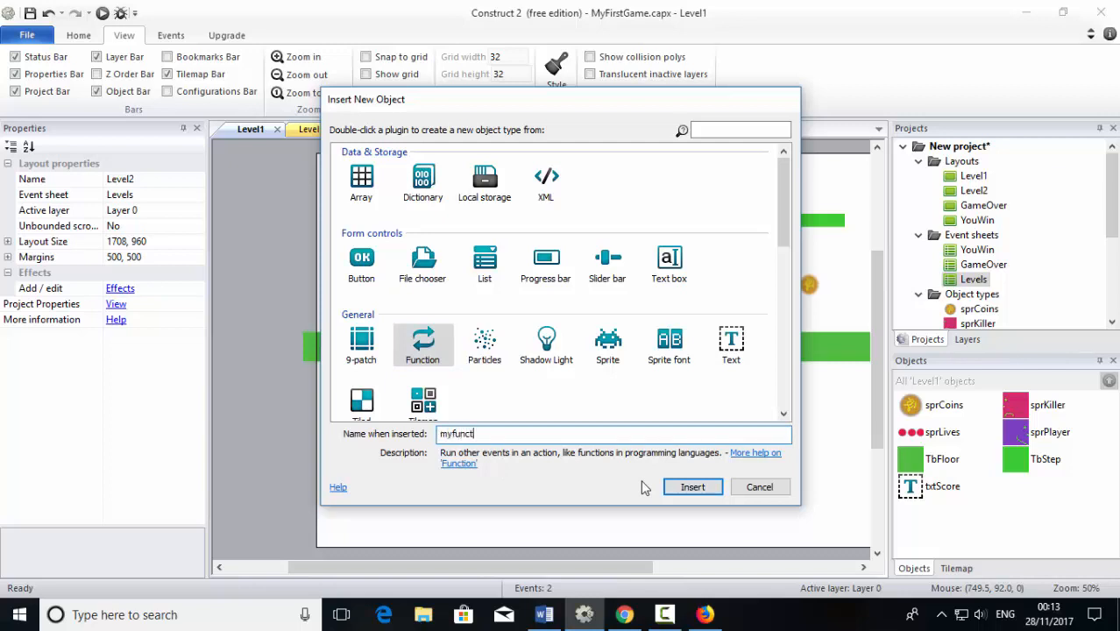
click(692, 487)
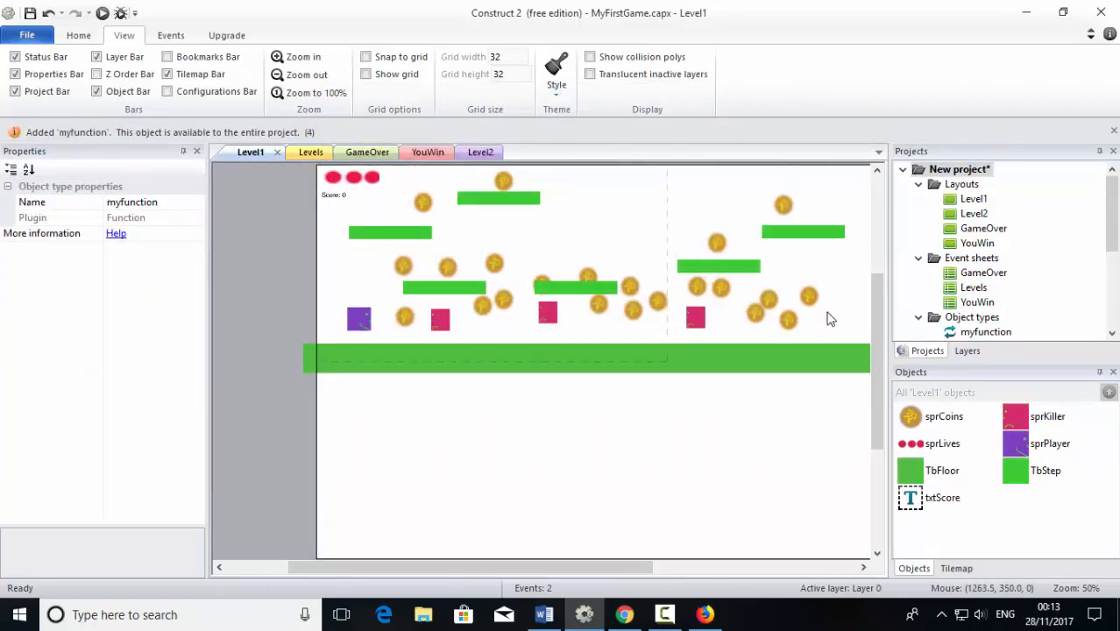
- Insert an Audio object named MyAudio into the project from the Level1 layout
right_click(617, 226)
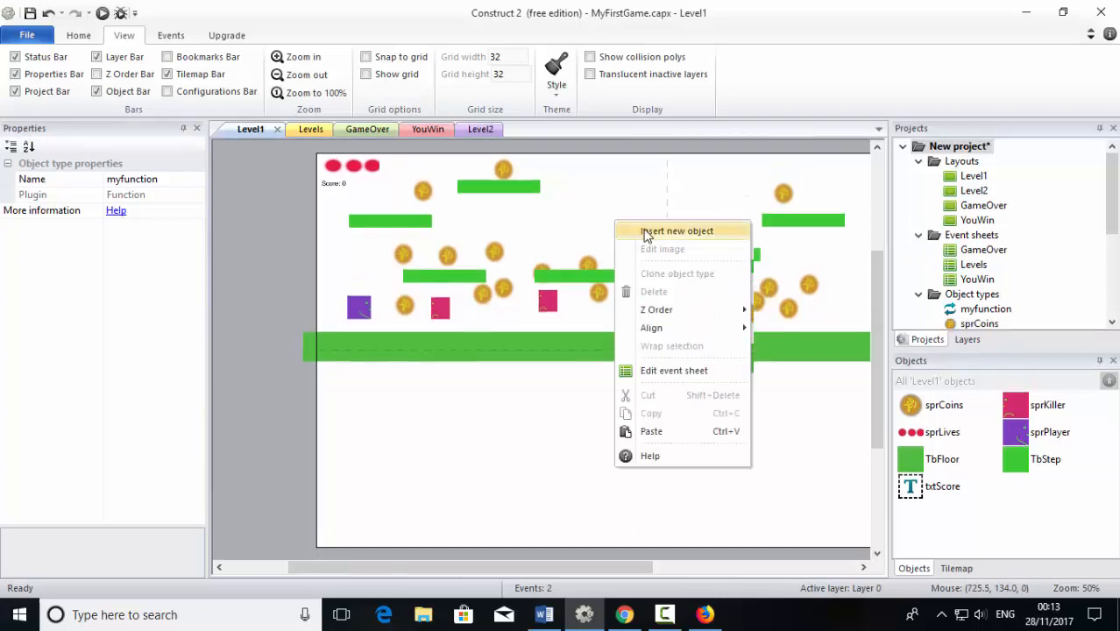
click(645, 230)
scroll(454, 312, down, 6)
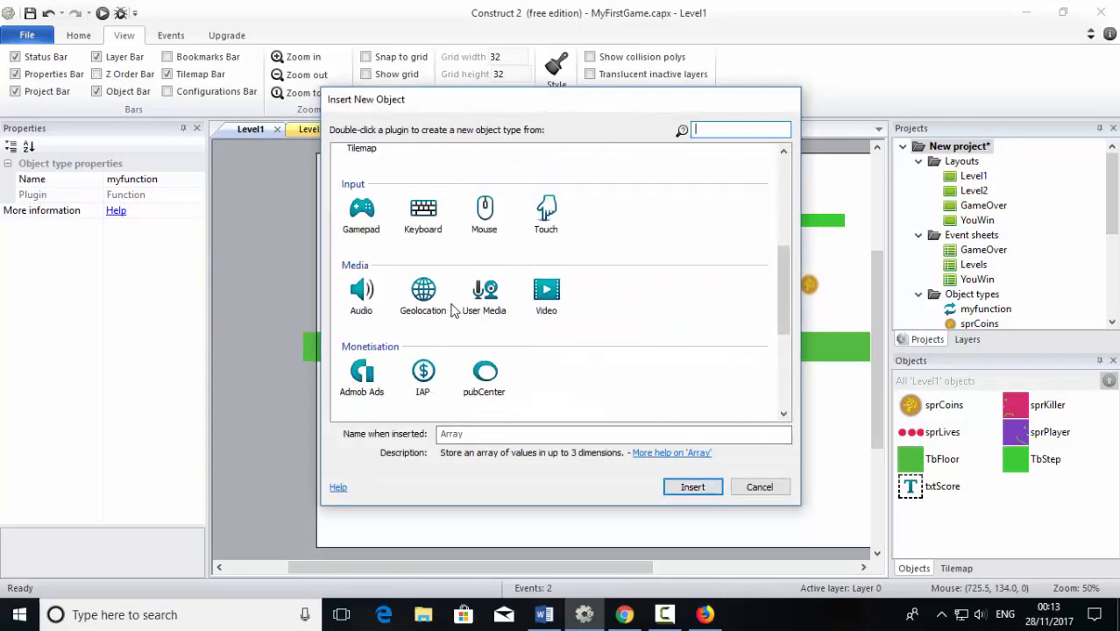
click(350, 298)
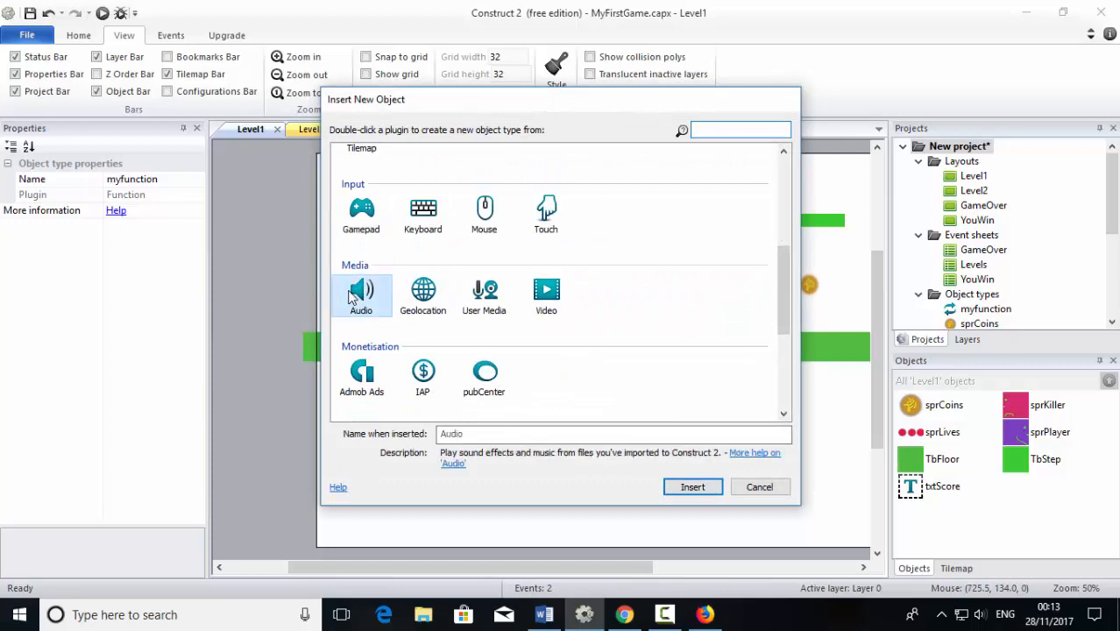
click(489, 435)
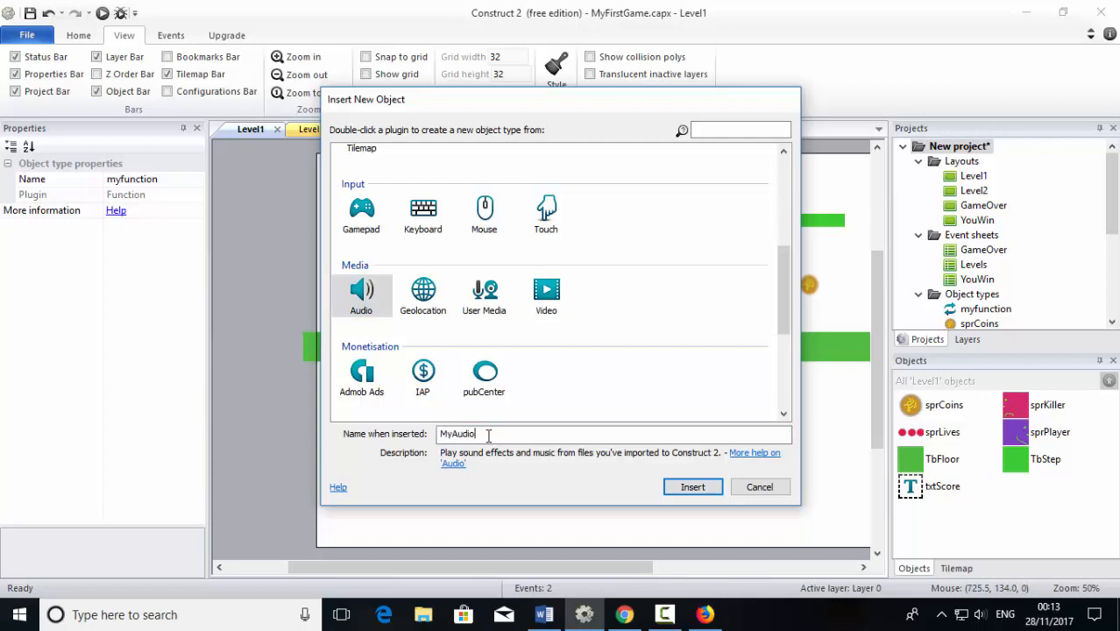
click(689, 487)
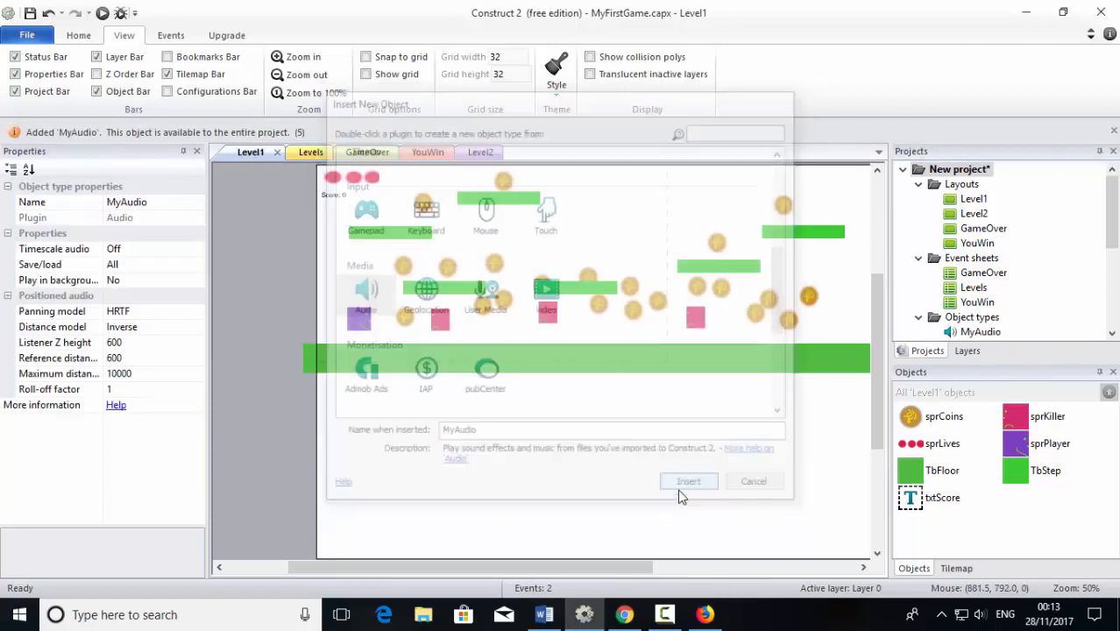
click(552, 250)
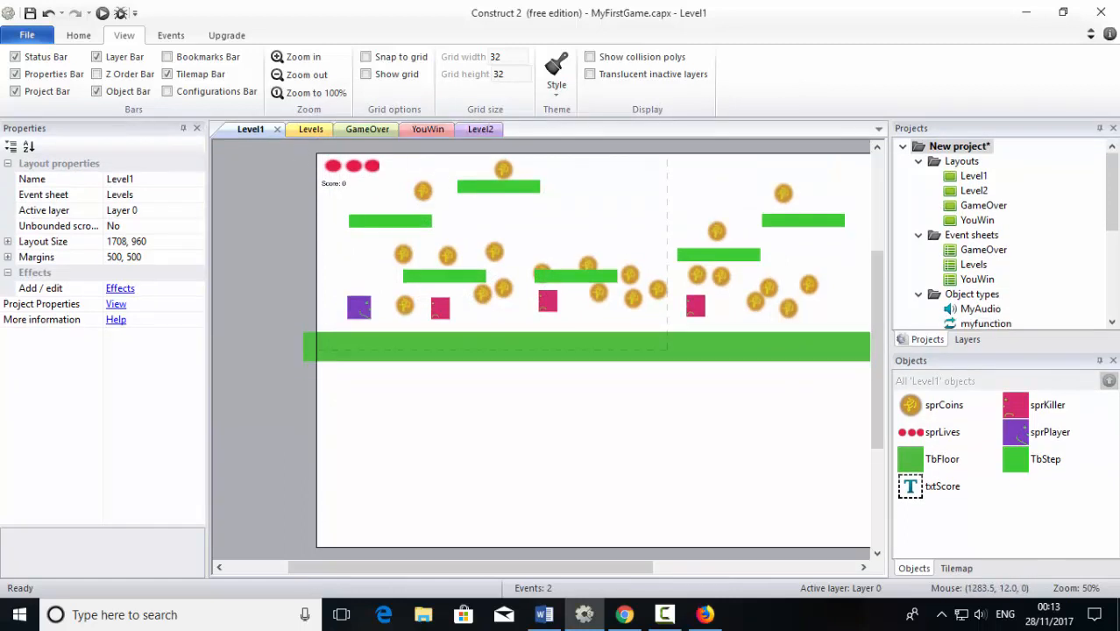
- Open the Levels event sheet and add a global number variable named Score with initial value 0
click(971, 266)
double_click(971, 267)
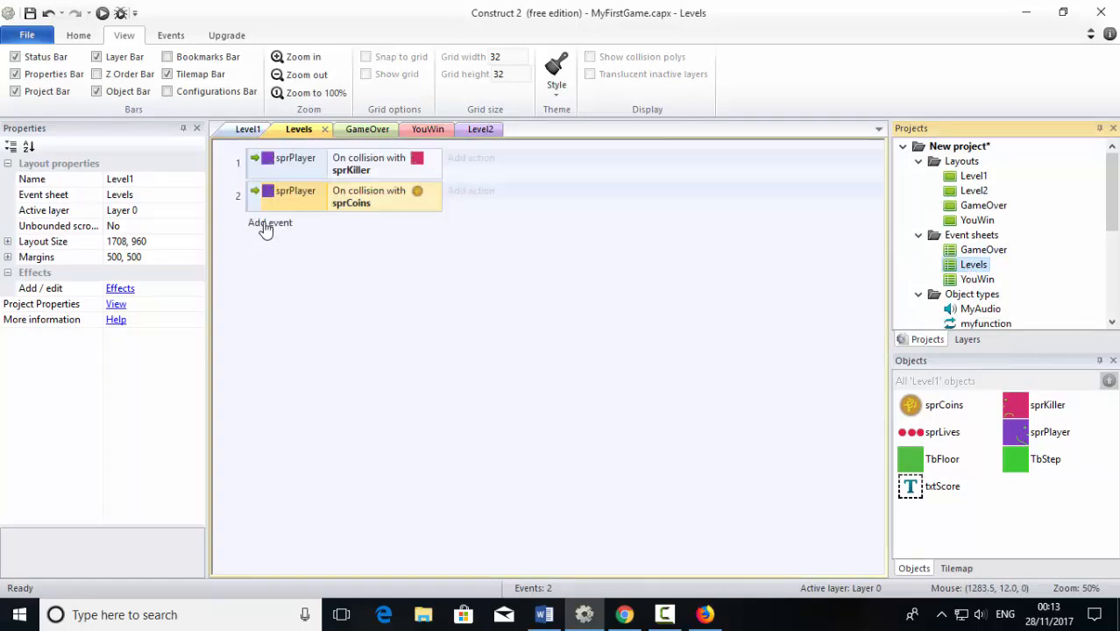
right_click(308, 281)
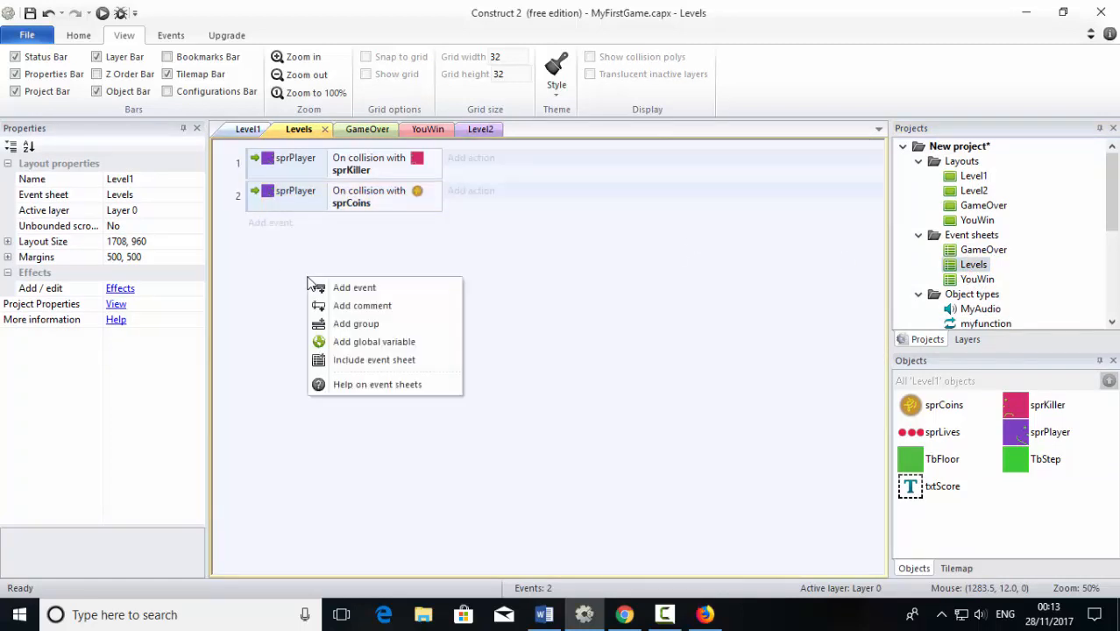
click(351, 342)
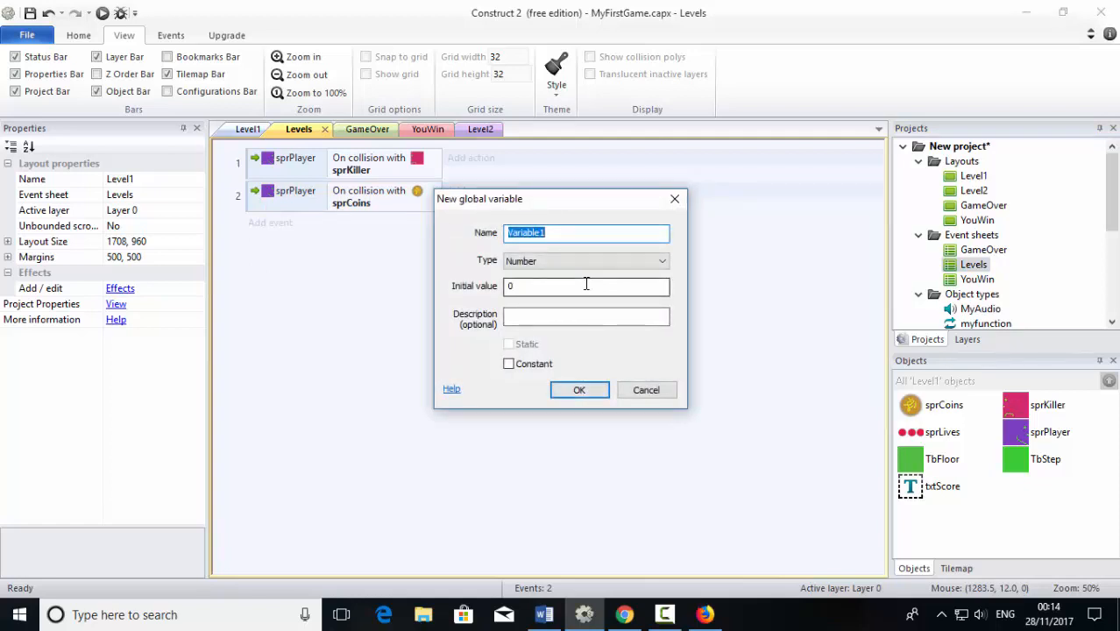
text(Score)
click(580, 390)
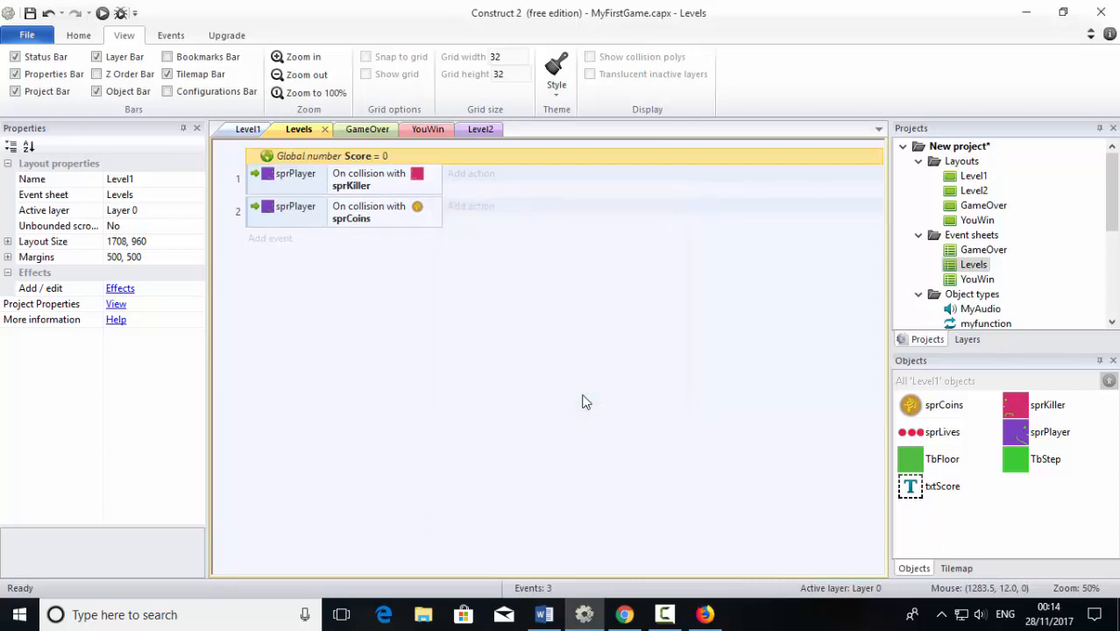
- Add a global number variable named Deaths with initial value 0 to the Levels event sheet
right_click(400, 300)
click(437, 366)
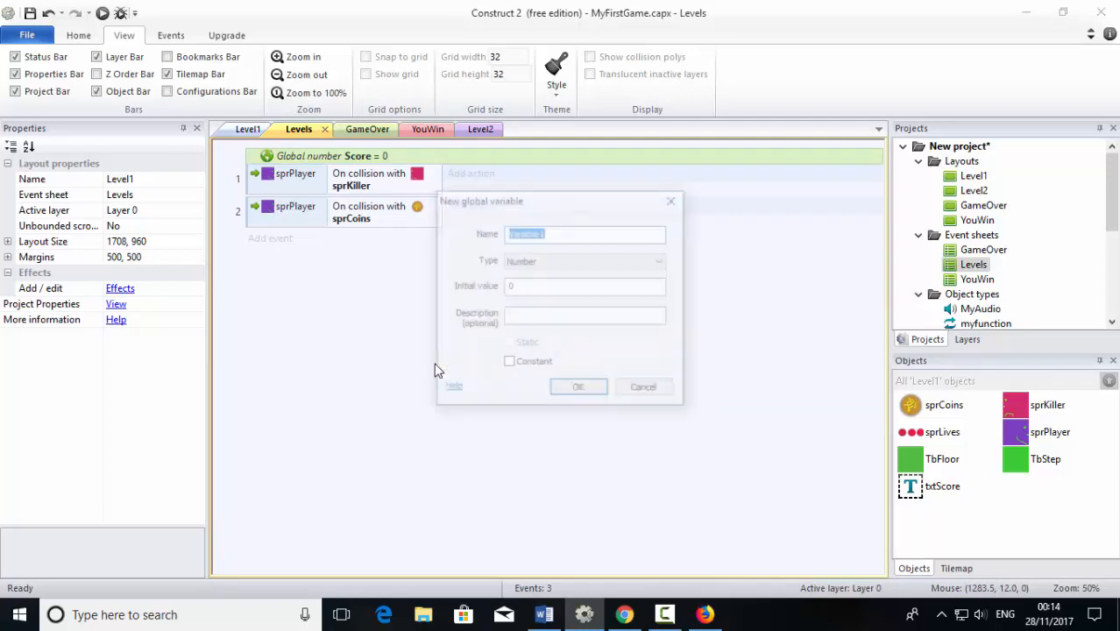
text(Deaths)
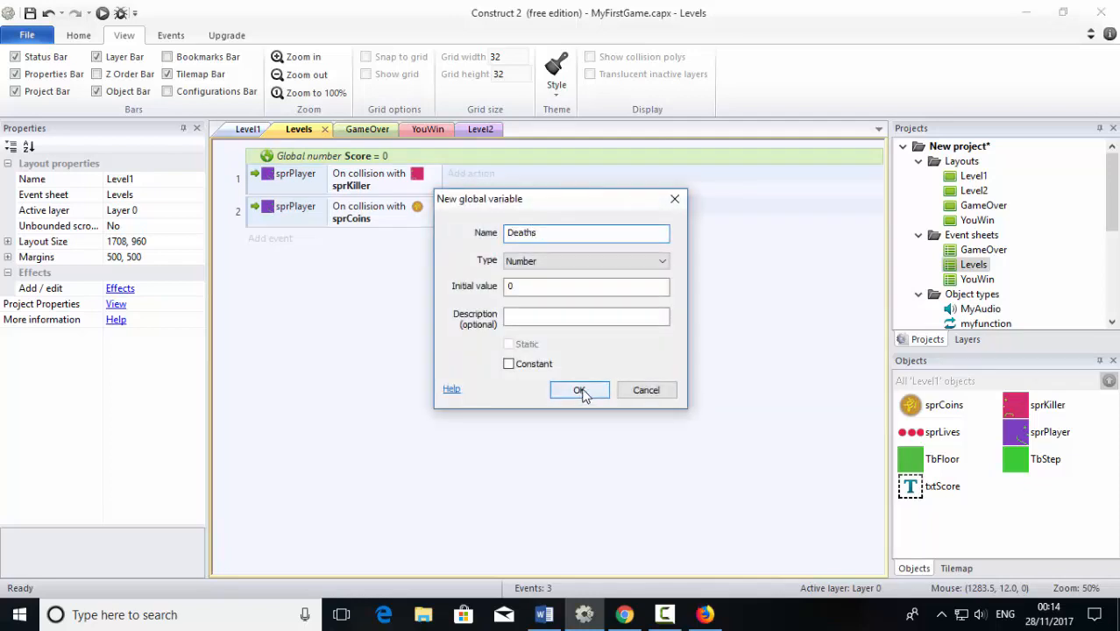
click(581, 391)
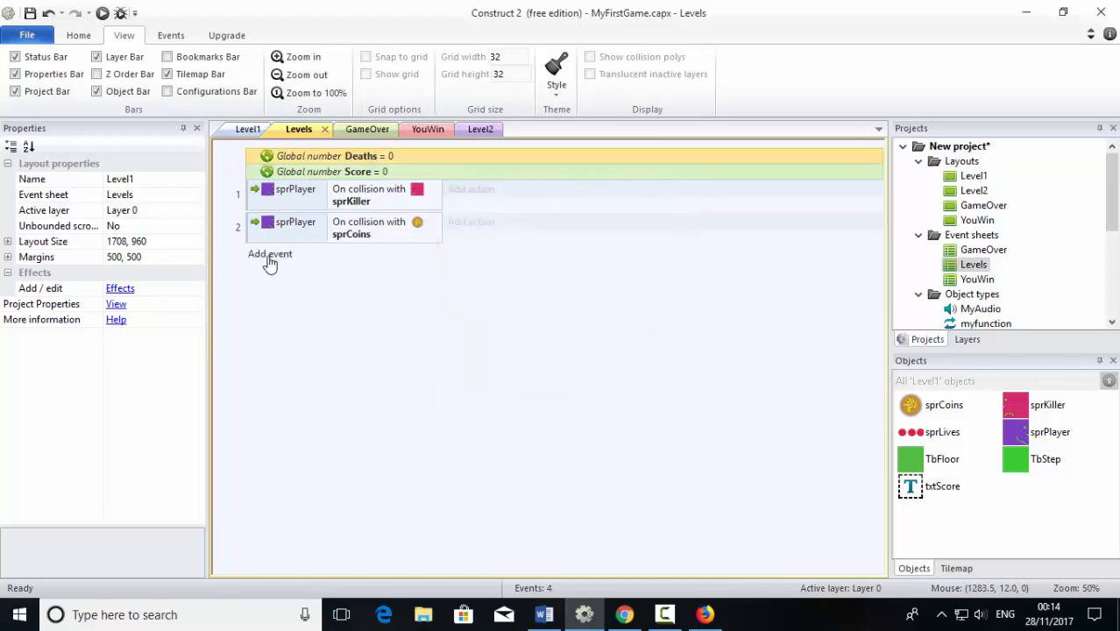
- Add an event with the myfunction condition On function, setting the function name to "OnDeaths"
key(e)
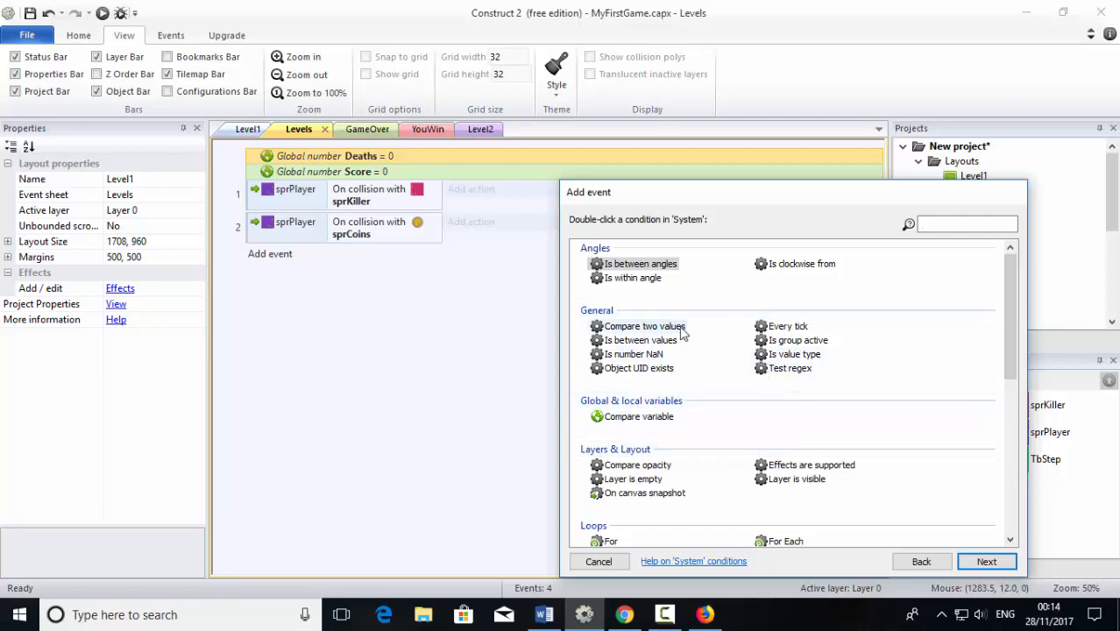
click(599, 561)
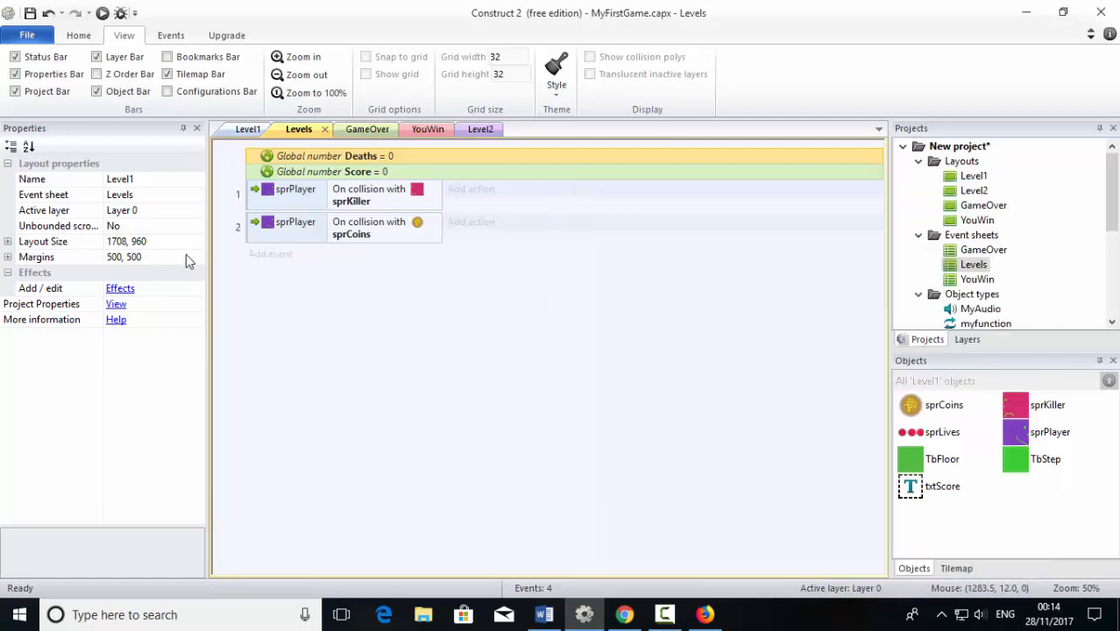
click(270, 256)
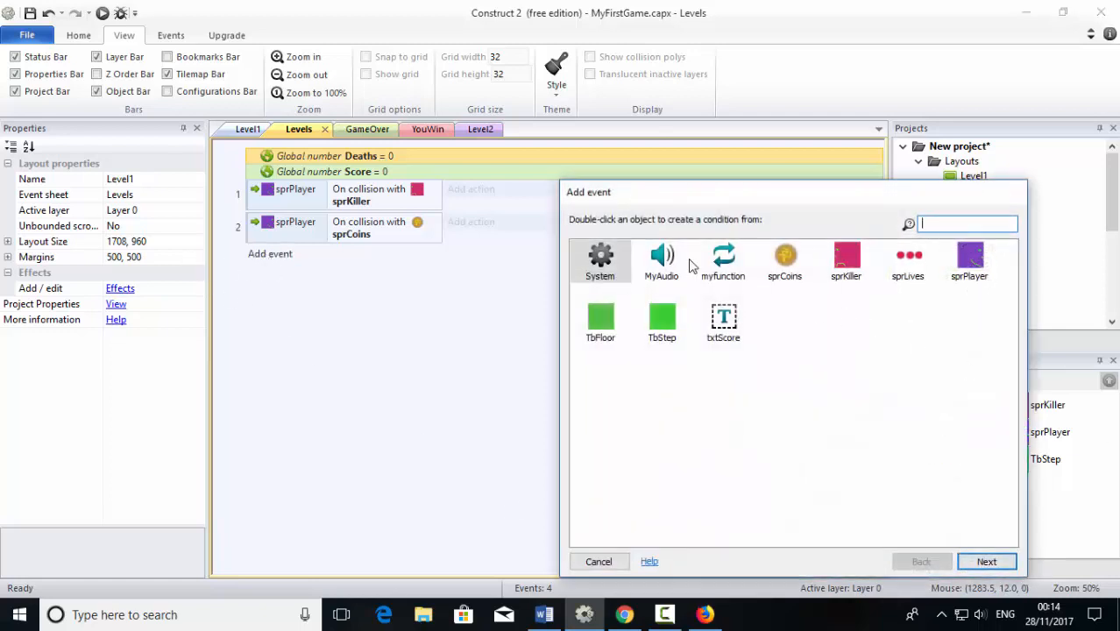
click(724, 265)
double_click(724, 266)
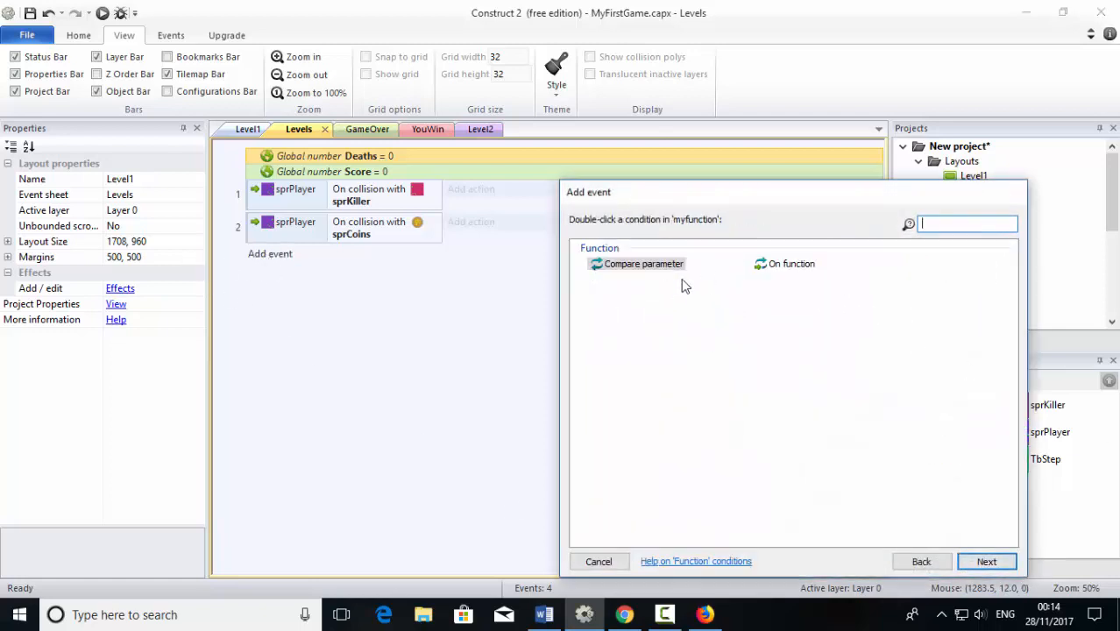
click(776, 268)
double_click(791, 265)
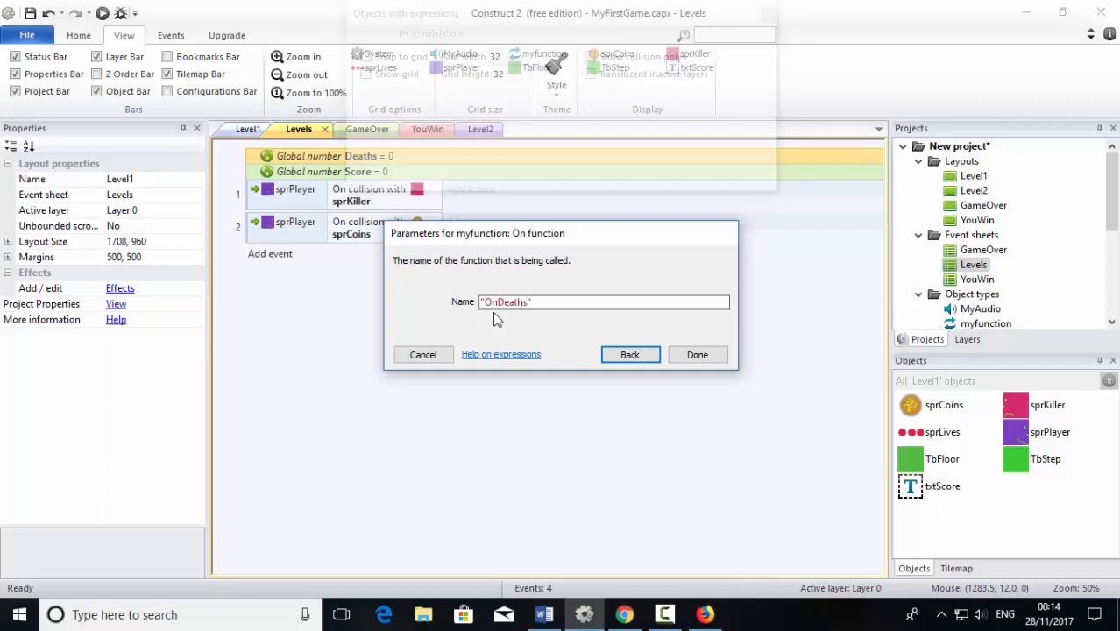
click(700, 355)
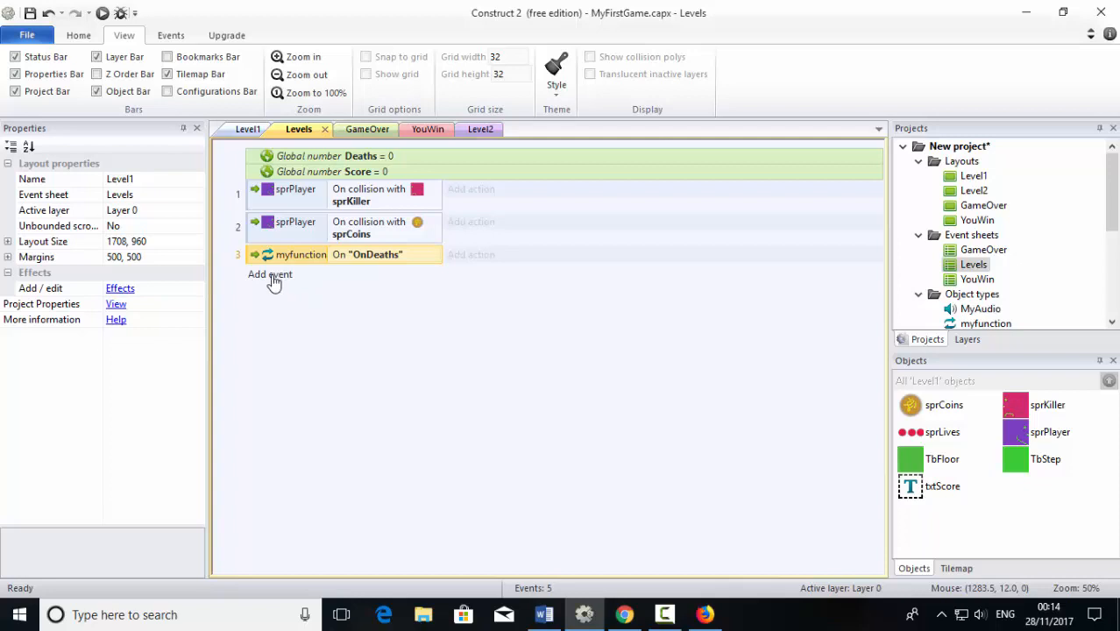
- Add an event with the myfunction condition Compare parameter, set to index 0, Less than, value 2
click(270, 275)
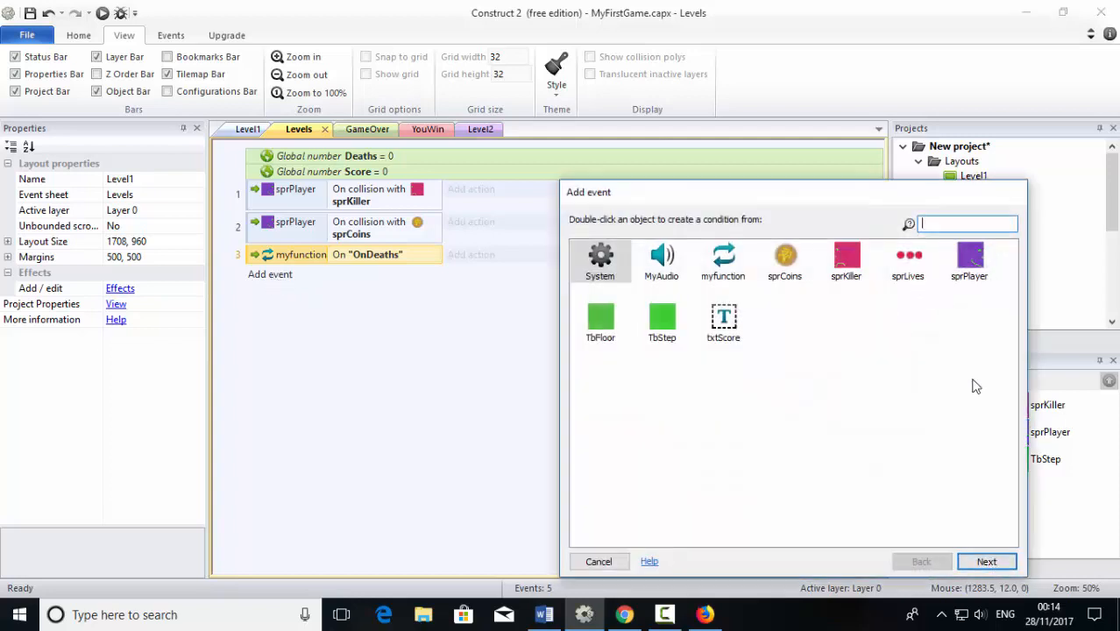
double_click(724, 261)
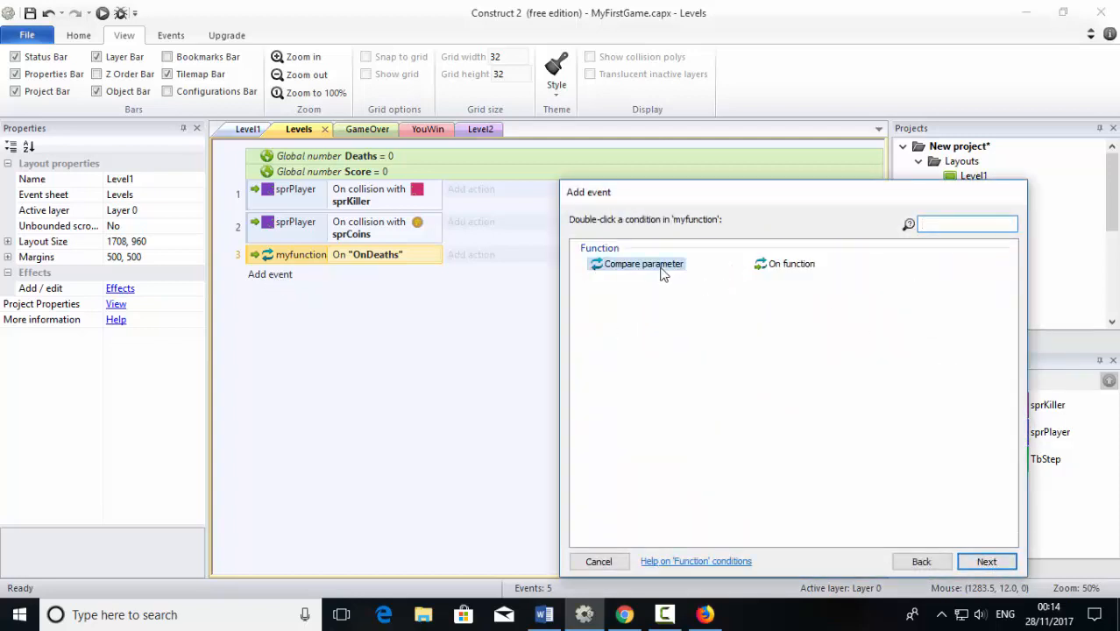
click(663, 271)
double_click(662, 270)
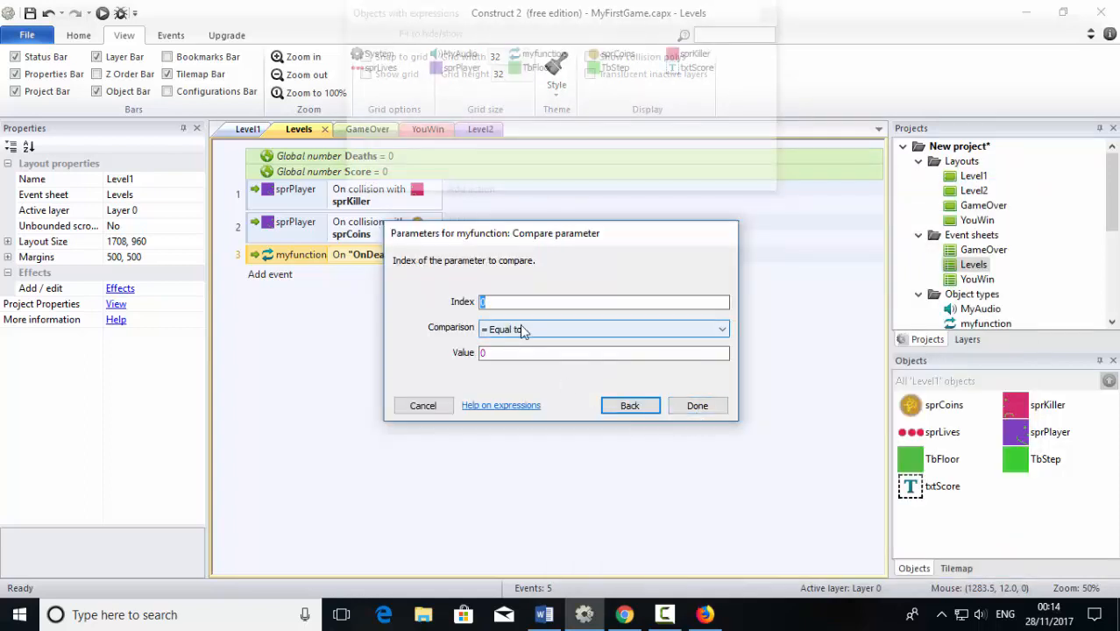
click(509, 329)
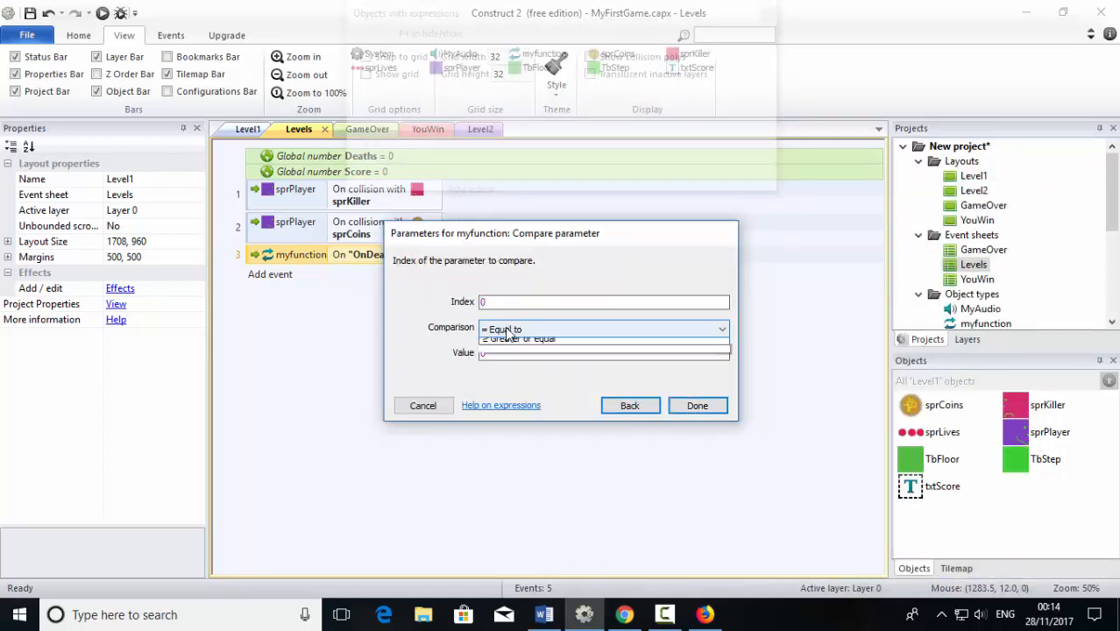
click(499, 369)
click(474, 352)
drag(472, 352, 392, 354)
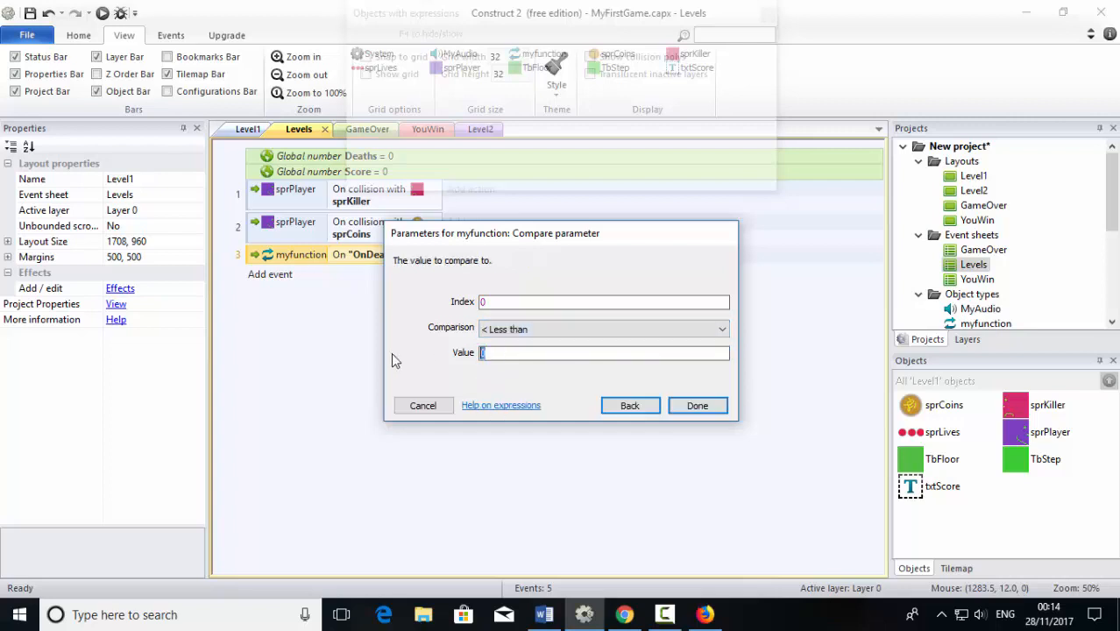
click(694, 406)
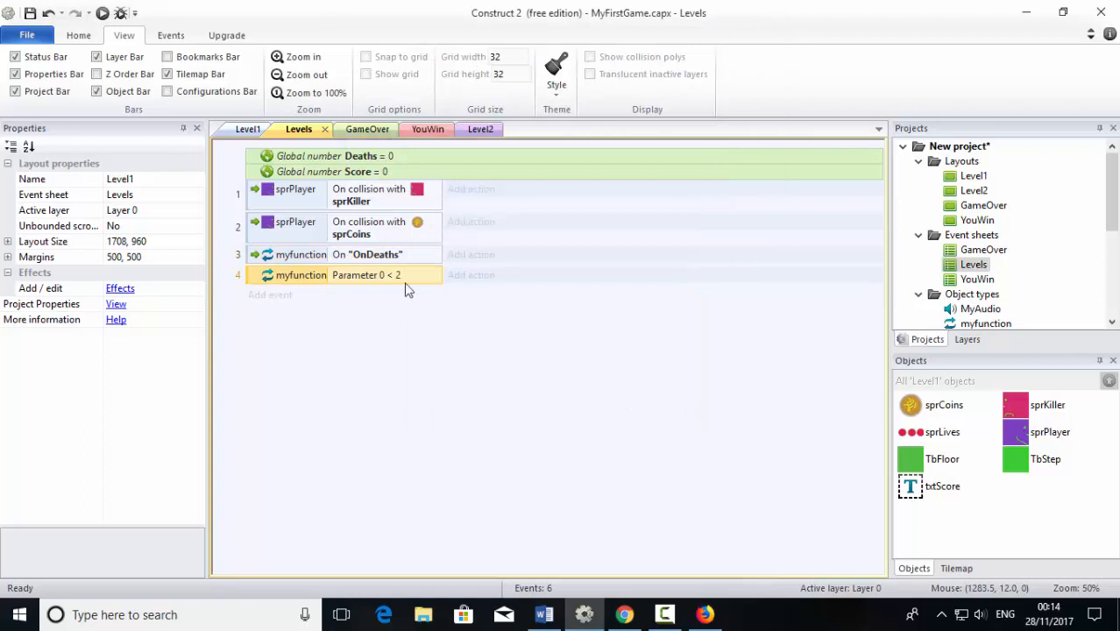
- Add an event with the System condition Compare variable, checking that Deaths is equal to 3
click(275, 298)
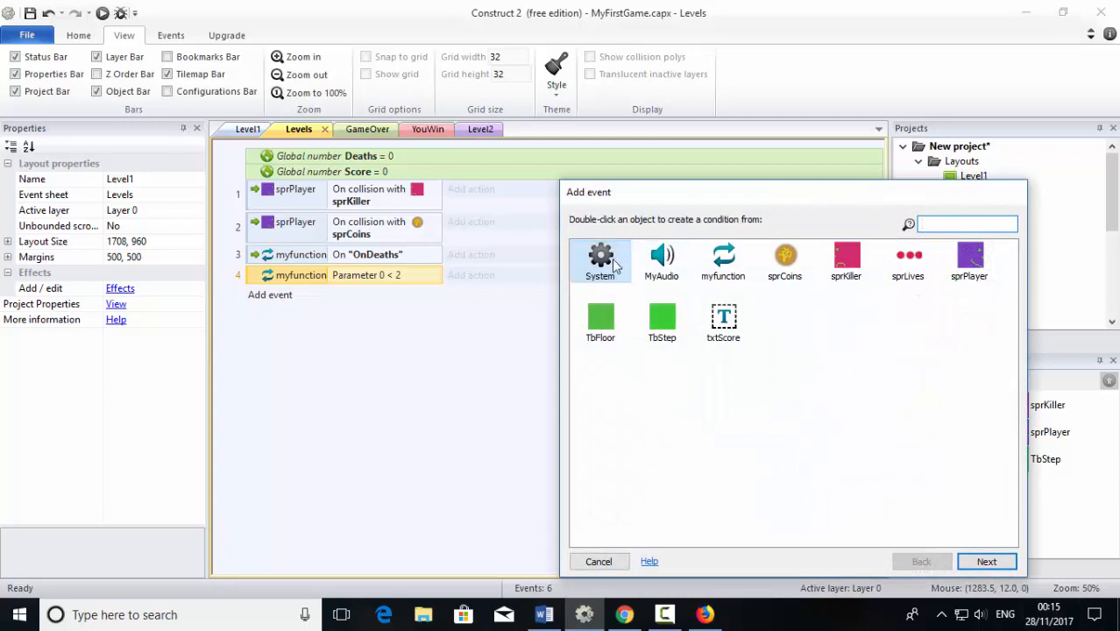
double_click(614, 263)
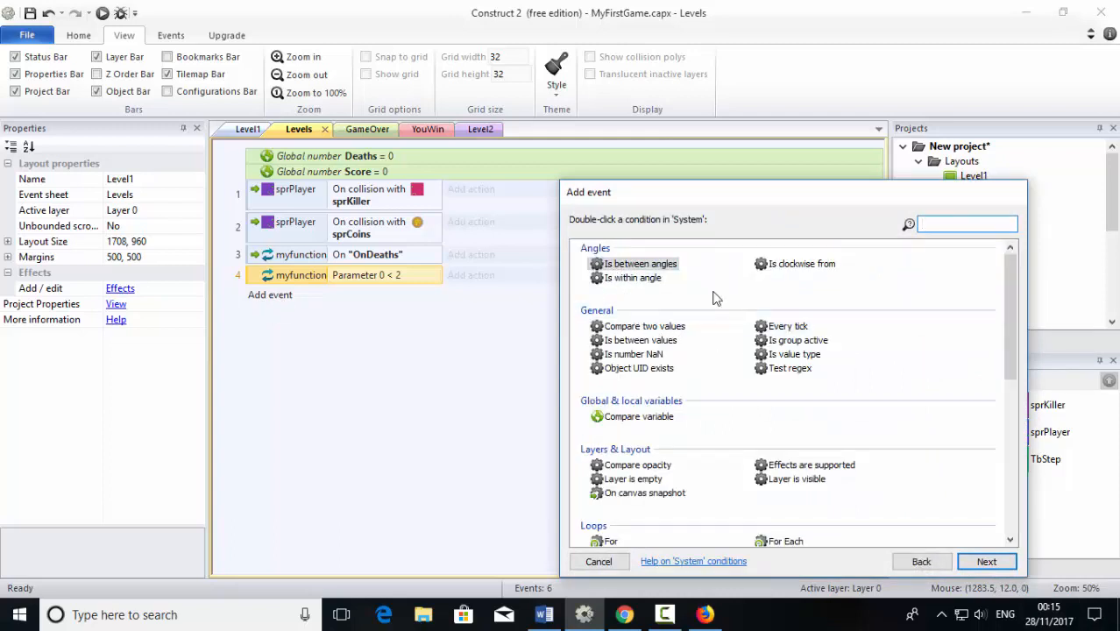
double_click(634, 418)
click(543, 305)
click(544, 305)
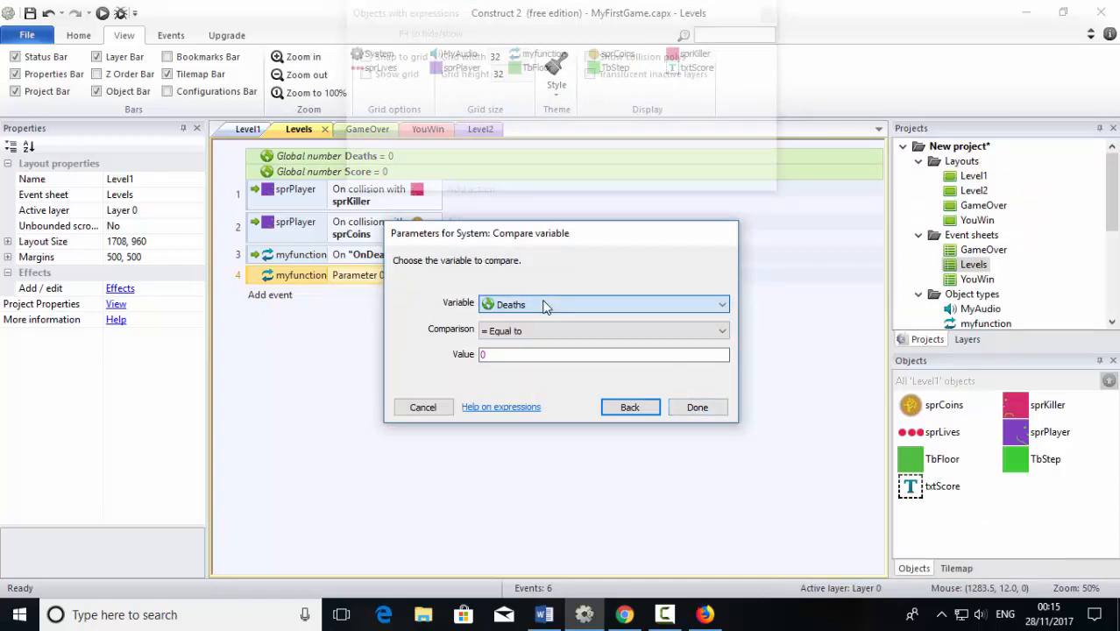
click(504, 355)
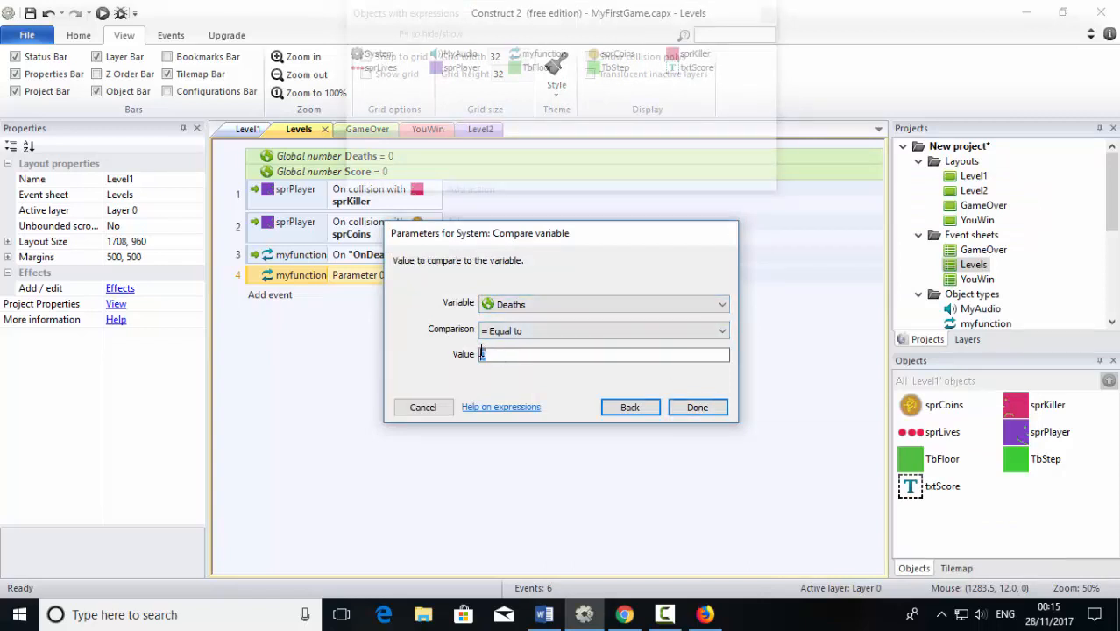
text(3)
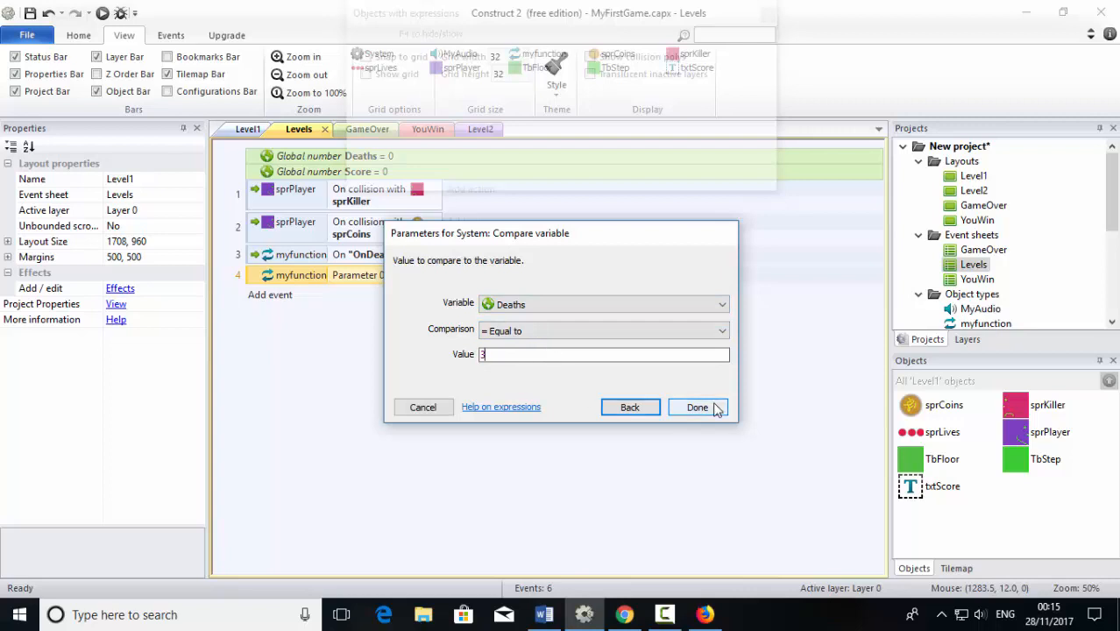
click(697, 407)
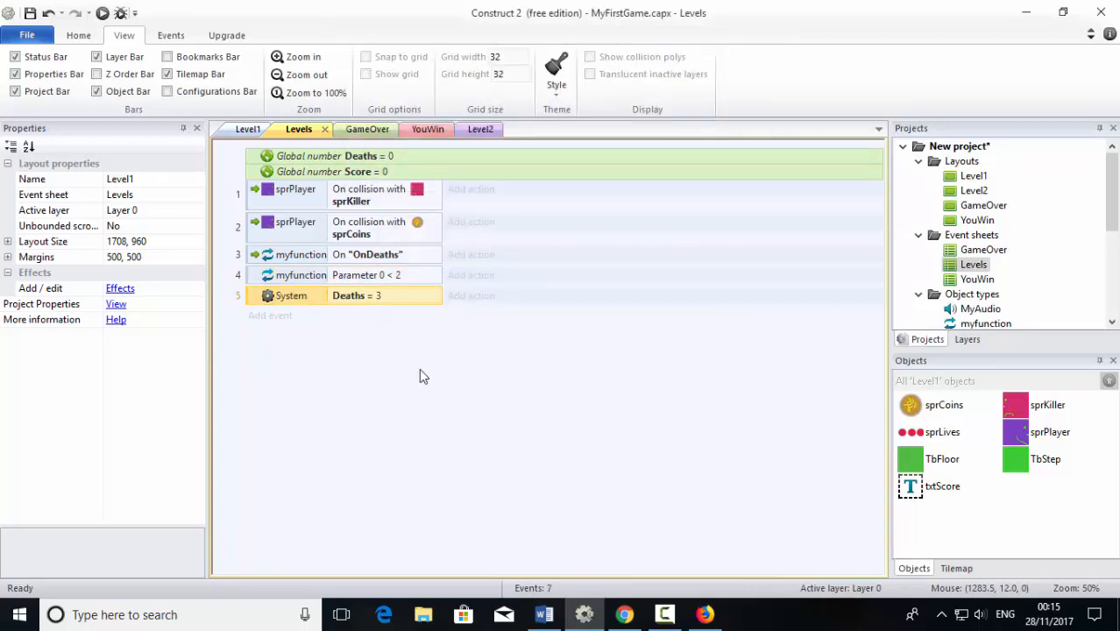
- Add an event with the System condition Every tick to the Levels event sheet
click(270, 316)
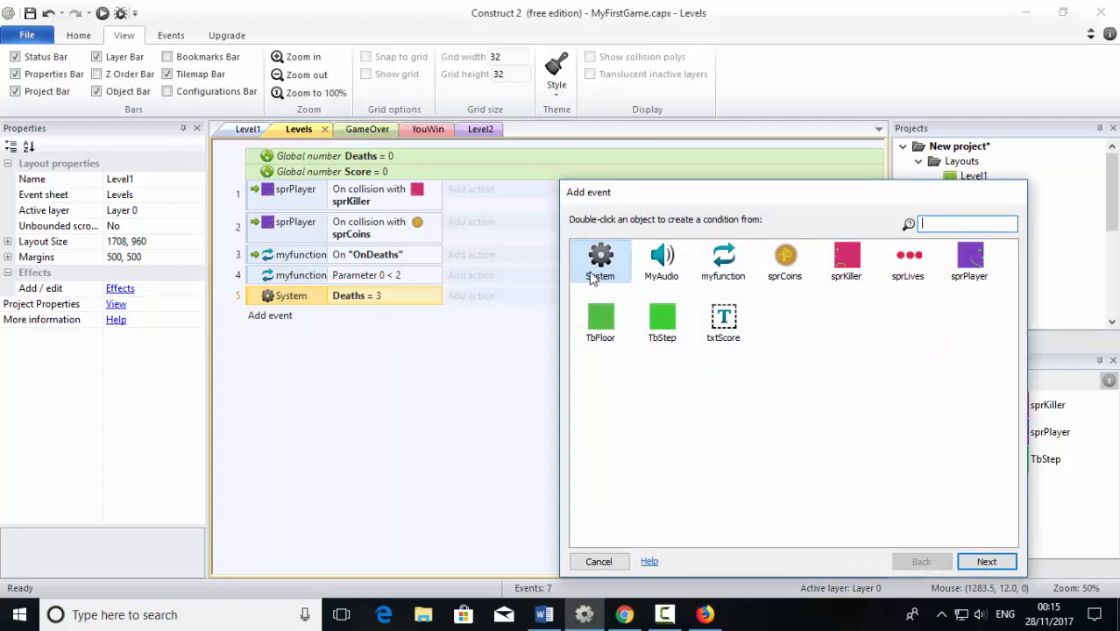
double_click(591, 278)
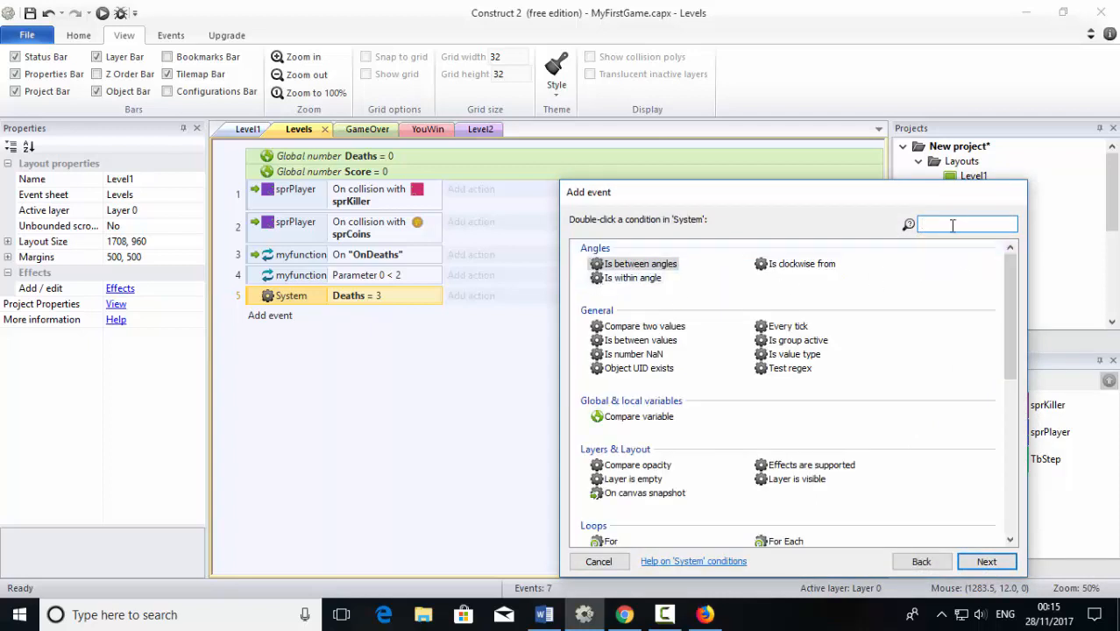
text(eve)
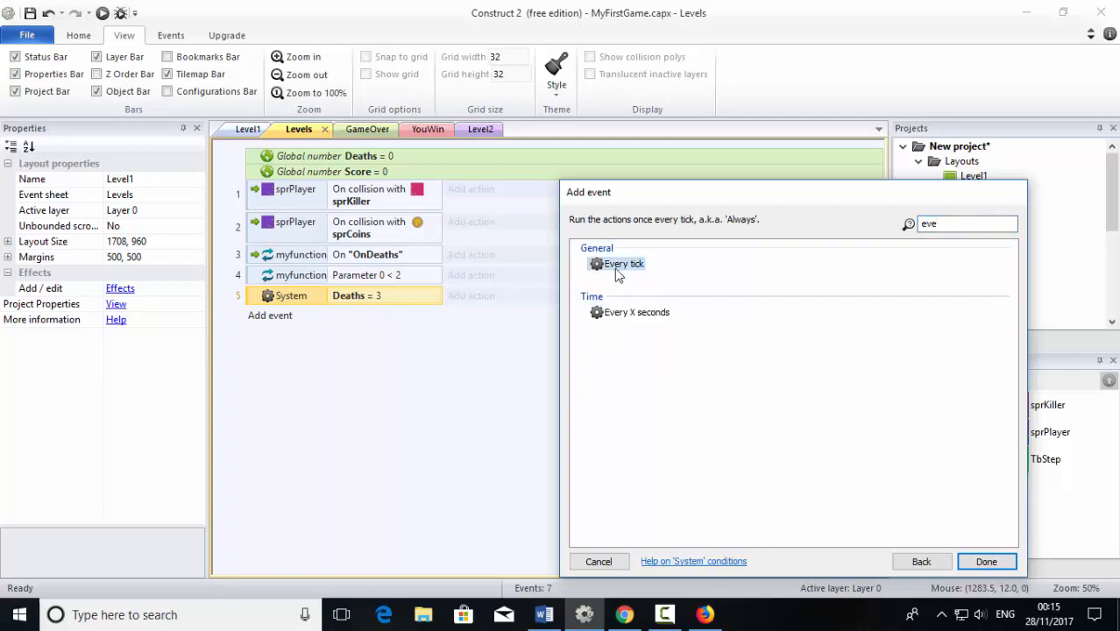
click(988, 562)
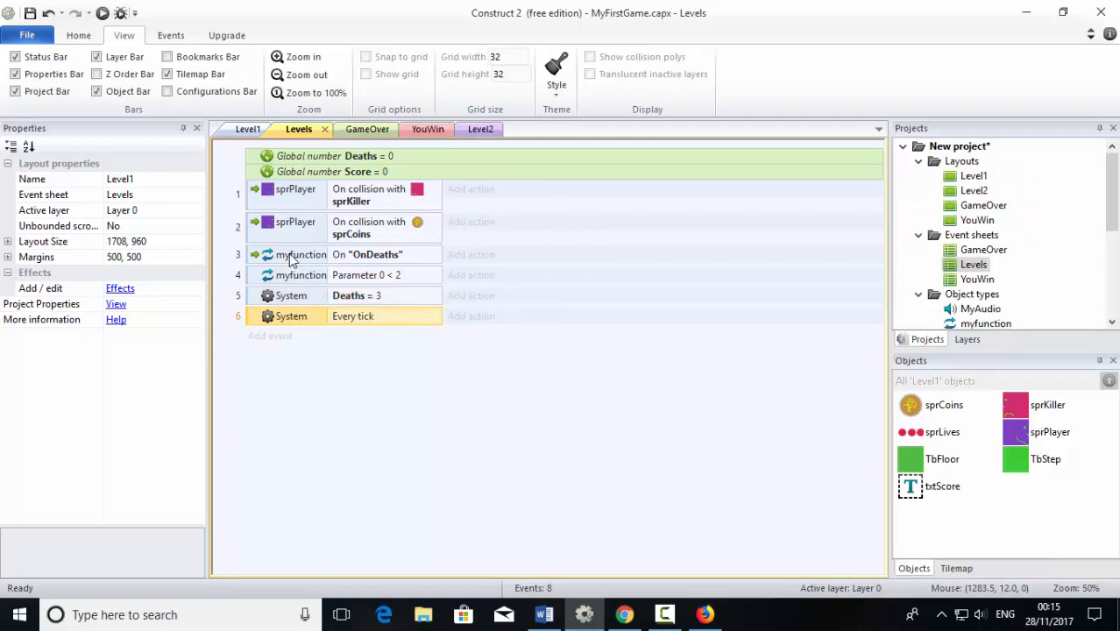
- Give the "OnDeaths" function event a System Add to action that adds 1 to the Deaths variable
click(365, 262)
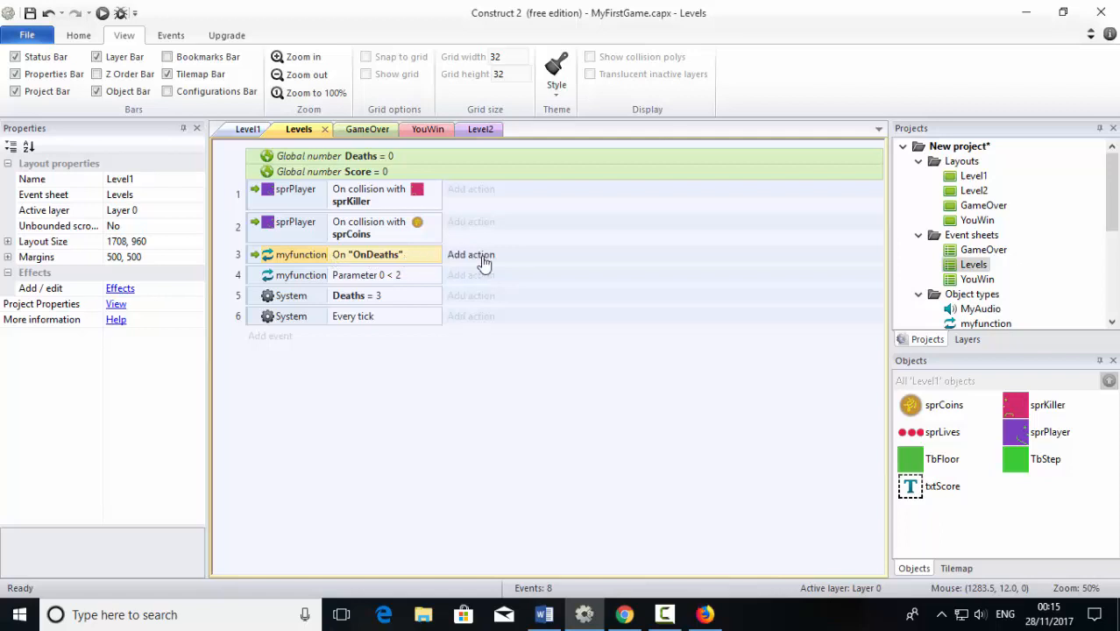
click(473, 255)
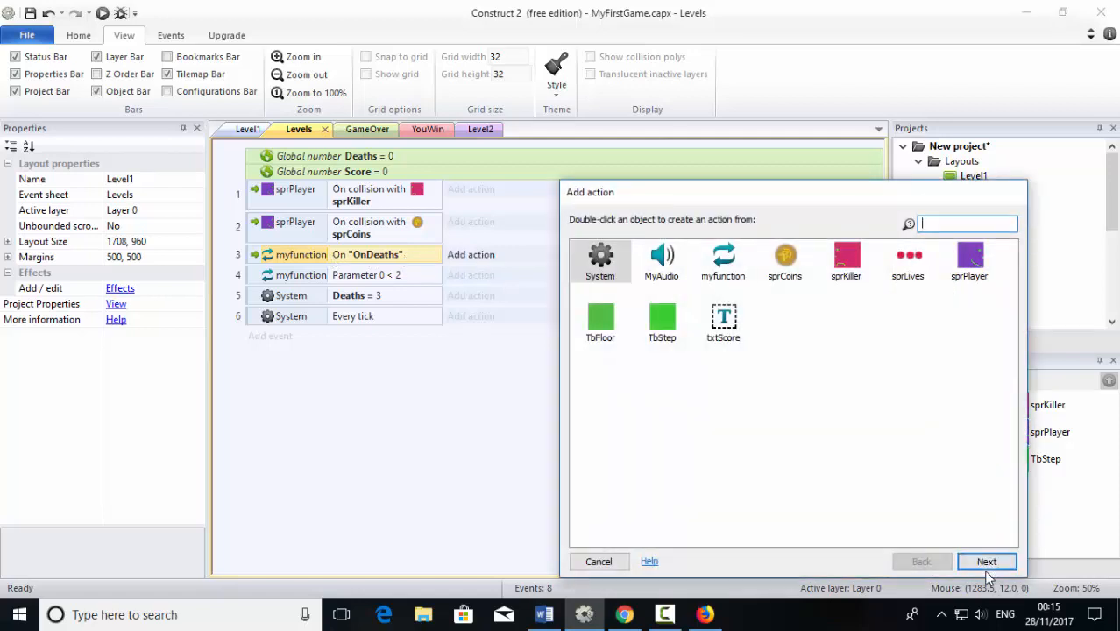
double_click(603, 261)
click(623, 419)
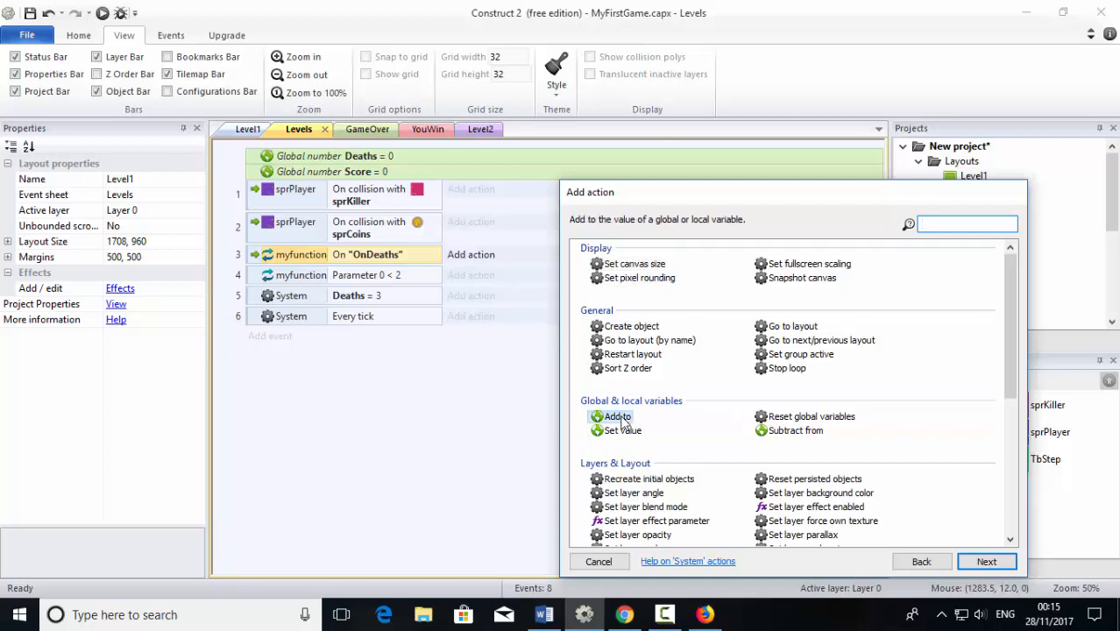
double_click(622, 418)
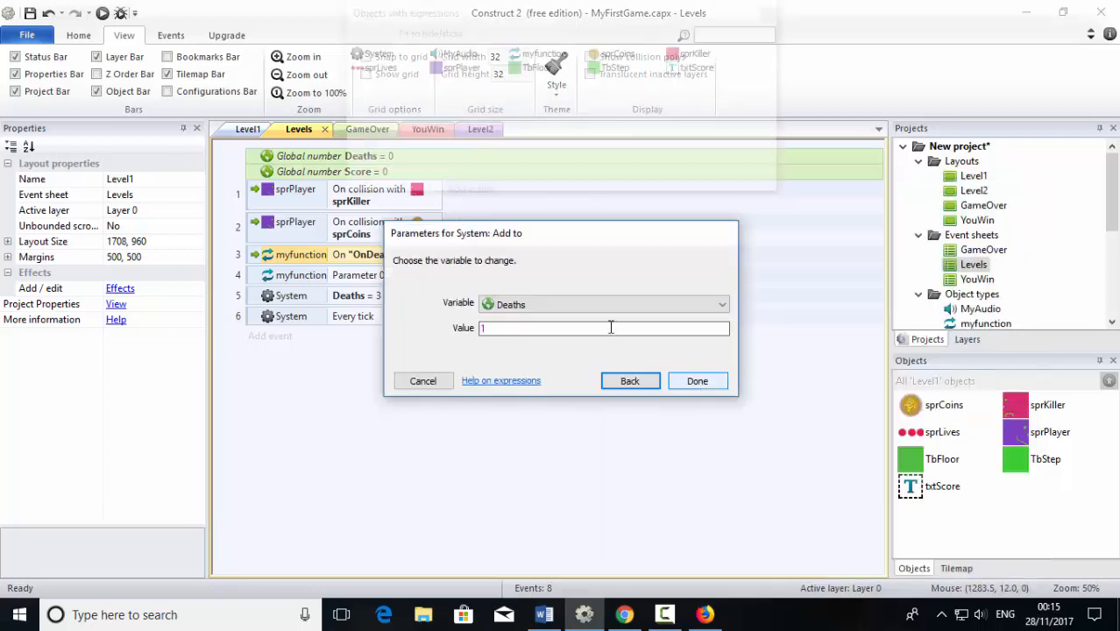
click(487, 329)
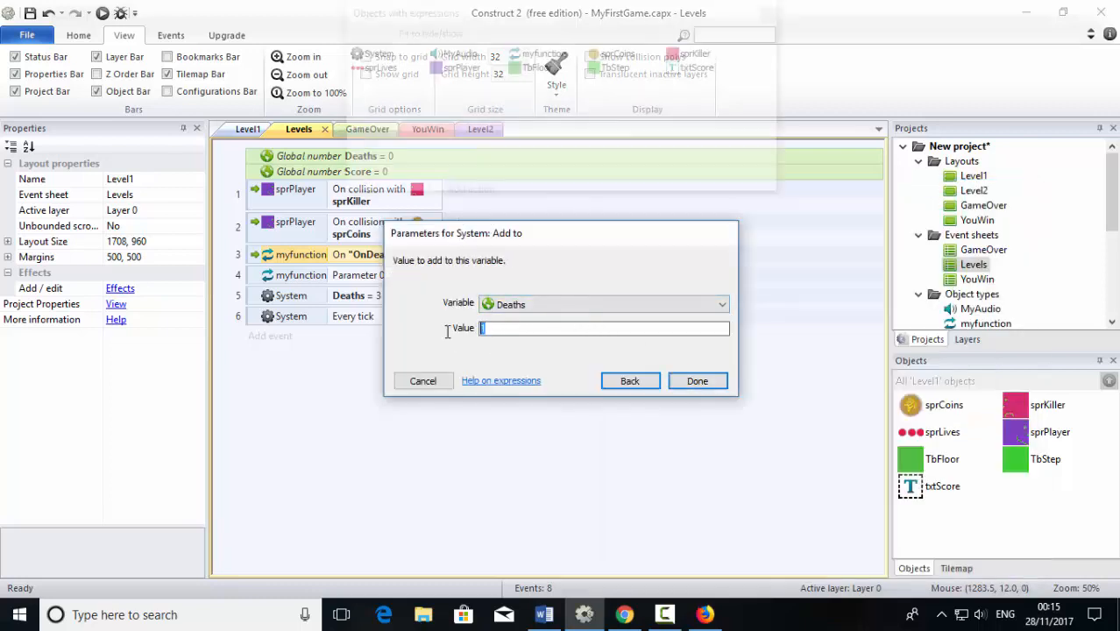
click(697, 382)
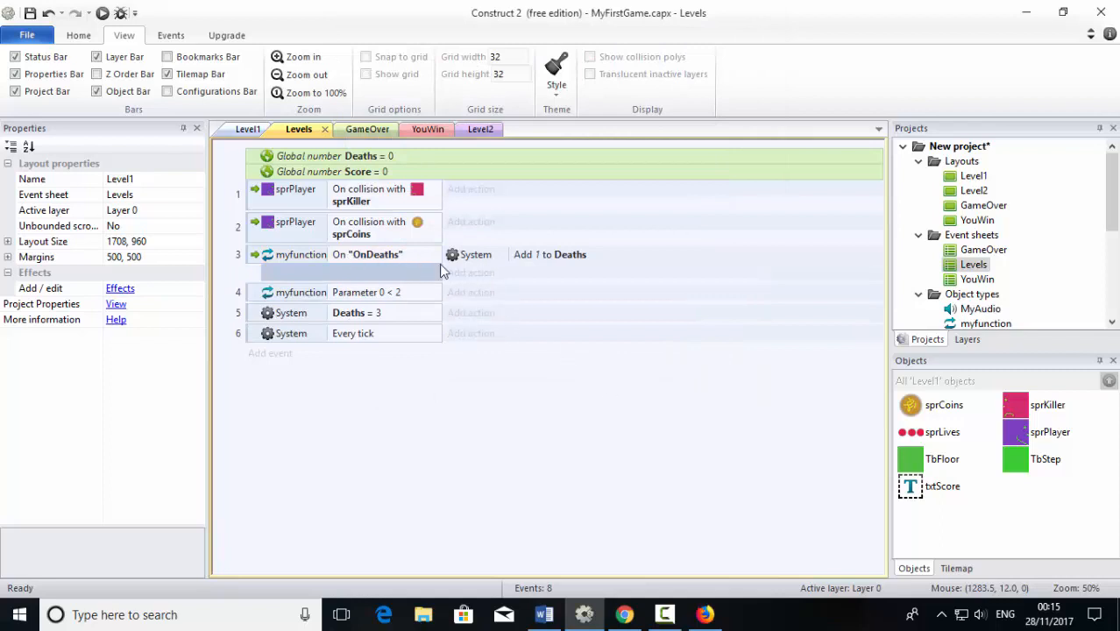
- Add a Destroy action for sprPlayer to the "OnDeaths" function event
click(474, 275)
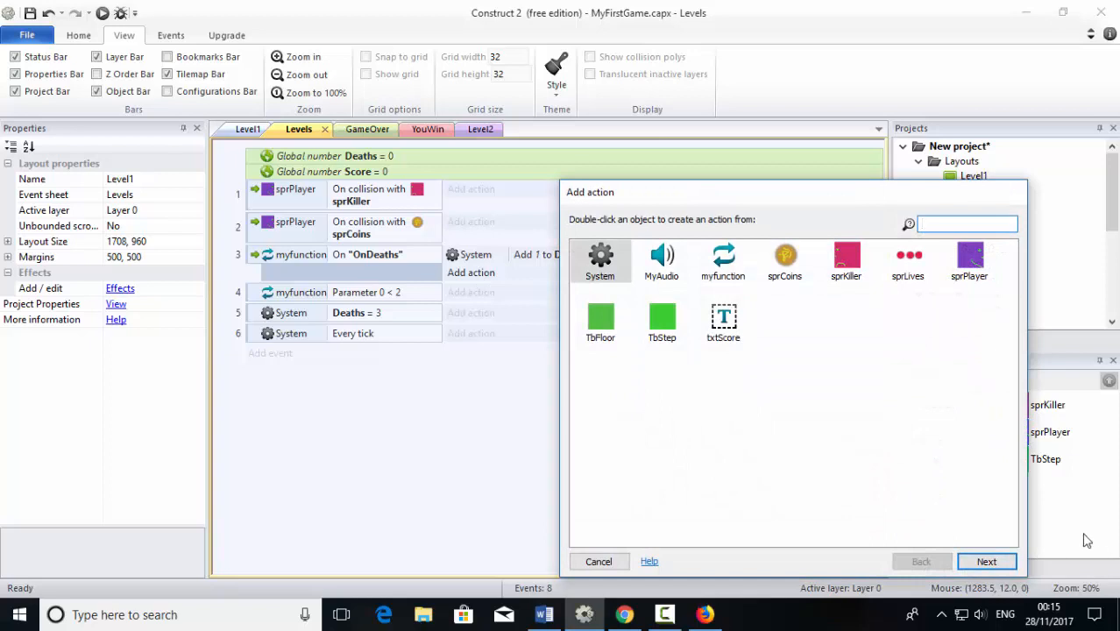
double_click(971, 261)
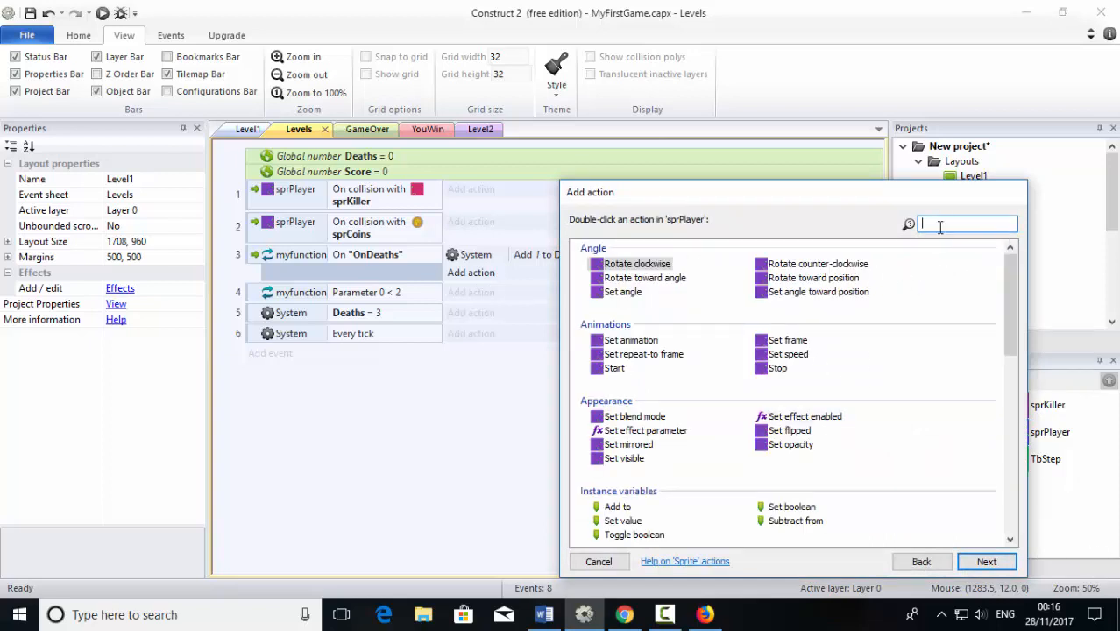
text(des)
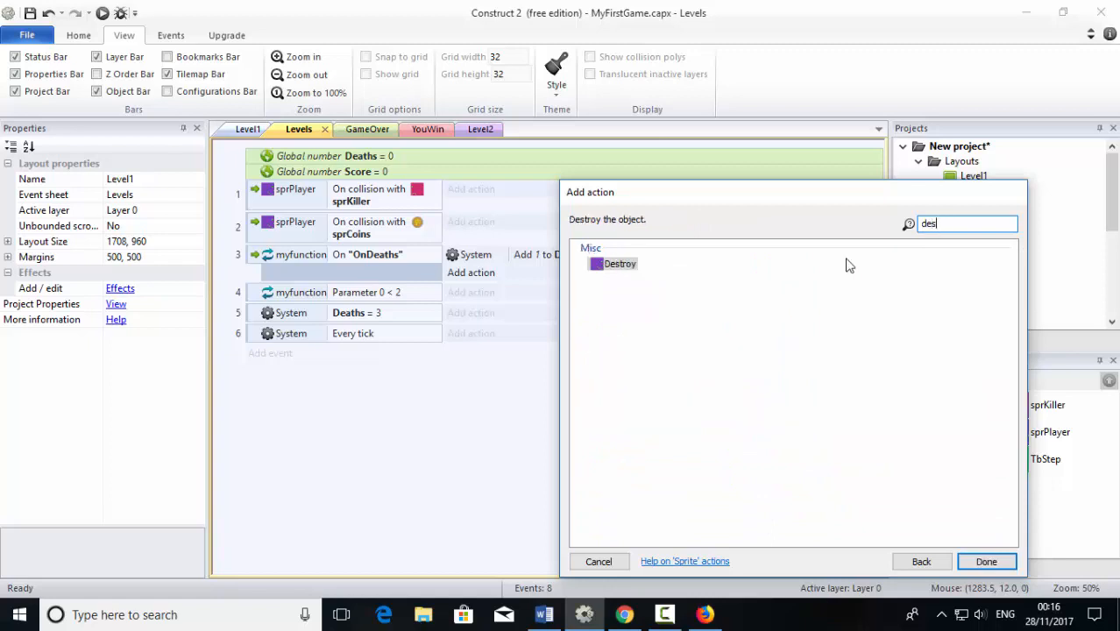
double_click(606, 266)
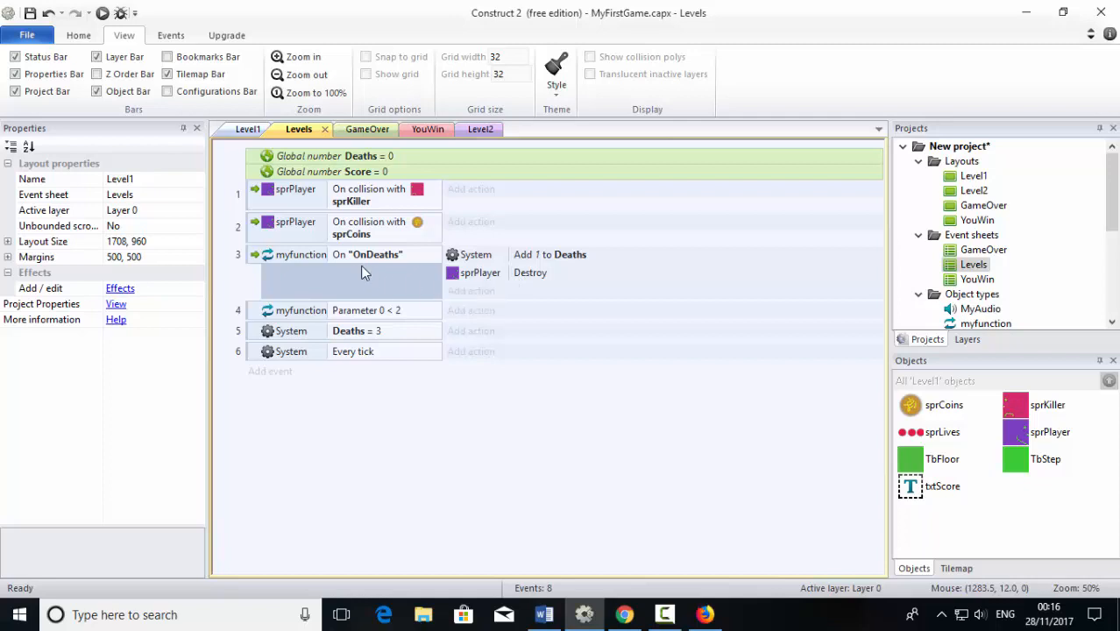
- Add the System action Restart layout to the "OnDeaths" function event
click(471, 296)
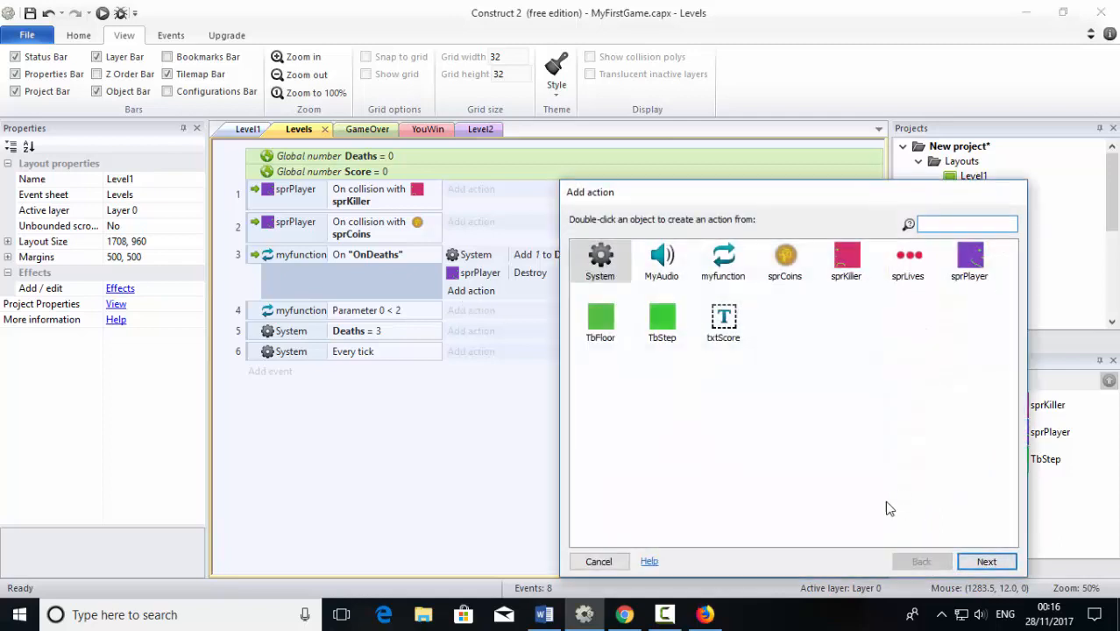
double_click(596, 267)
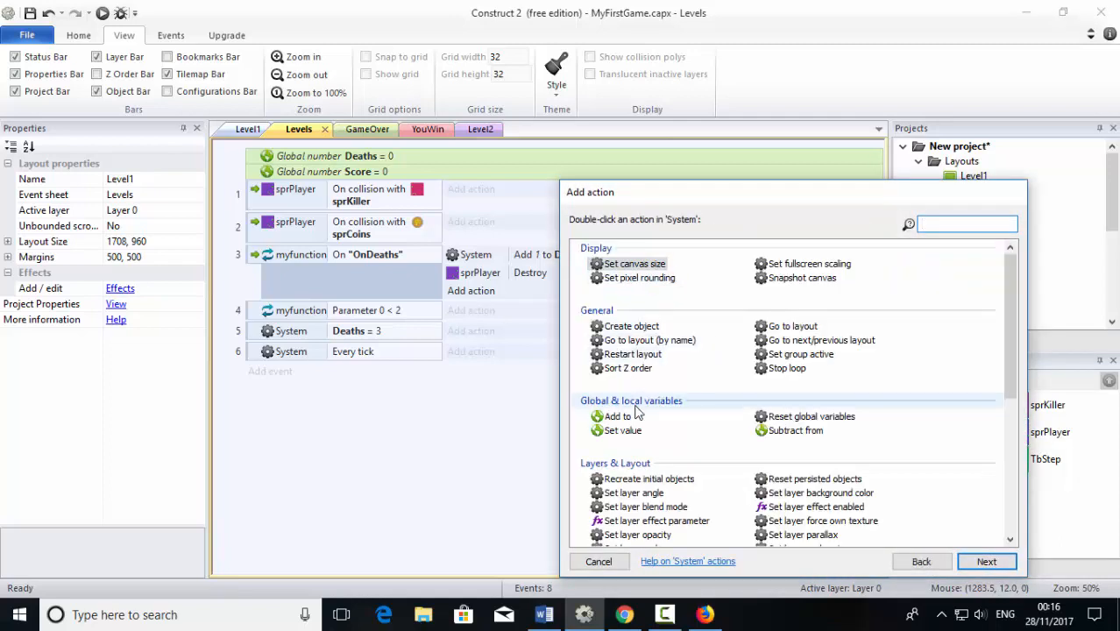
click(637, 356)
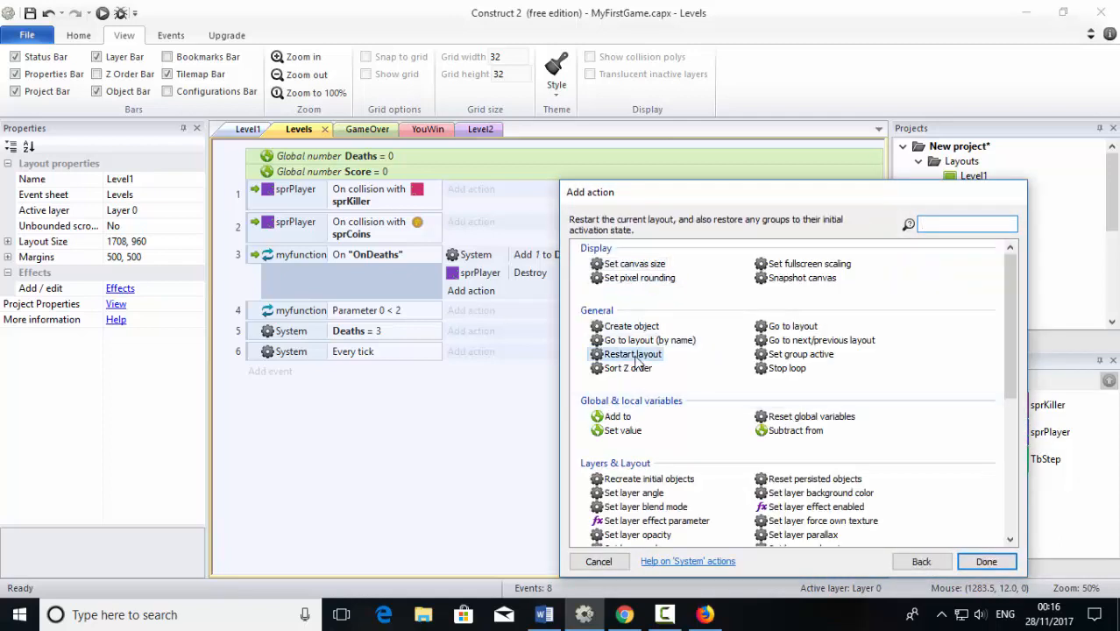
click(986, 562)
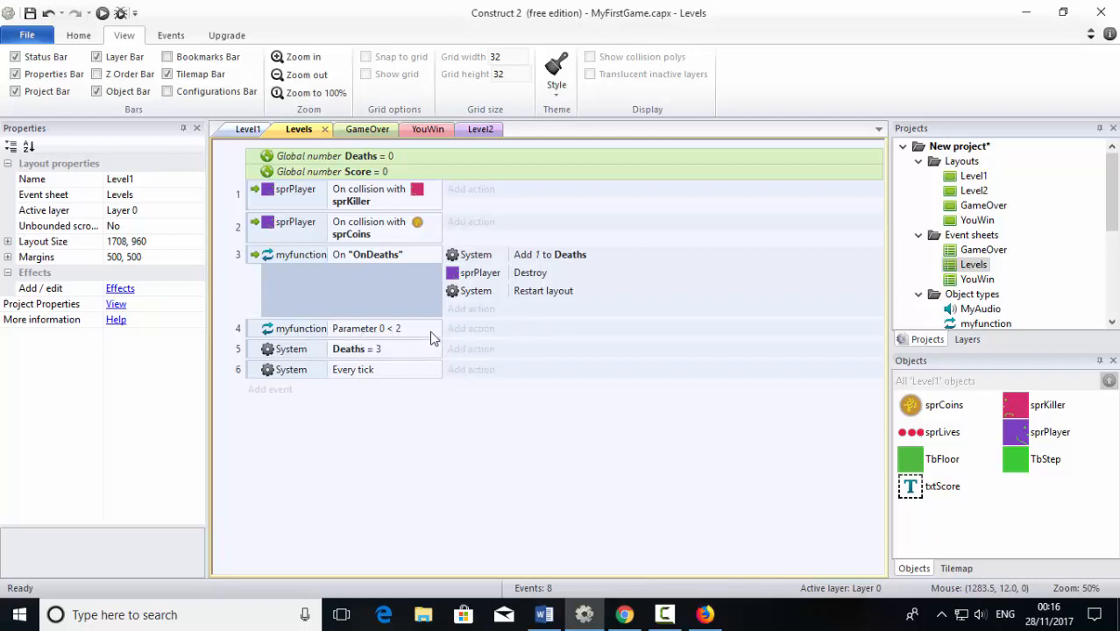
- Add the System action Restart layout to the event that checks for parameter 0 less than 2
click(462, 330)
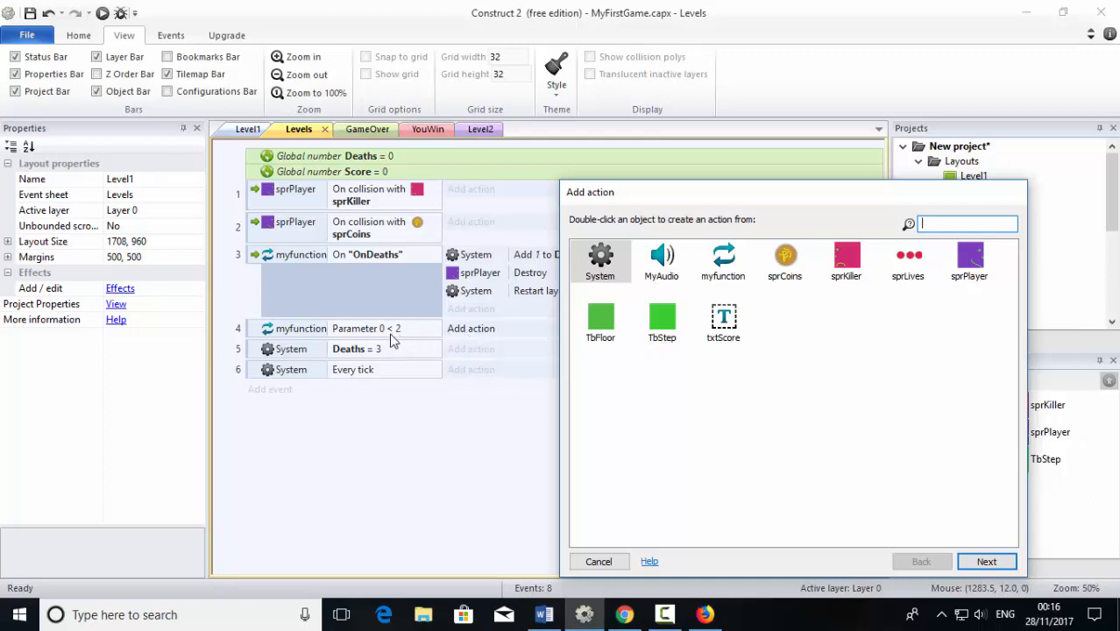
double_click(605, 261)
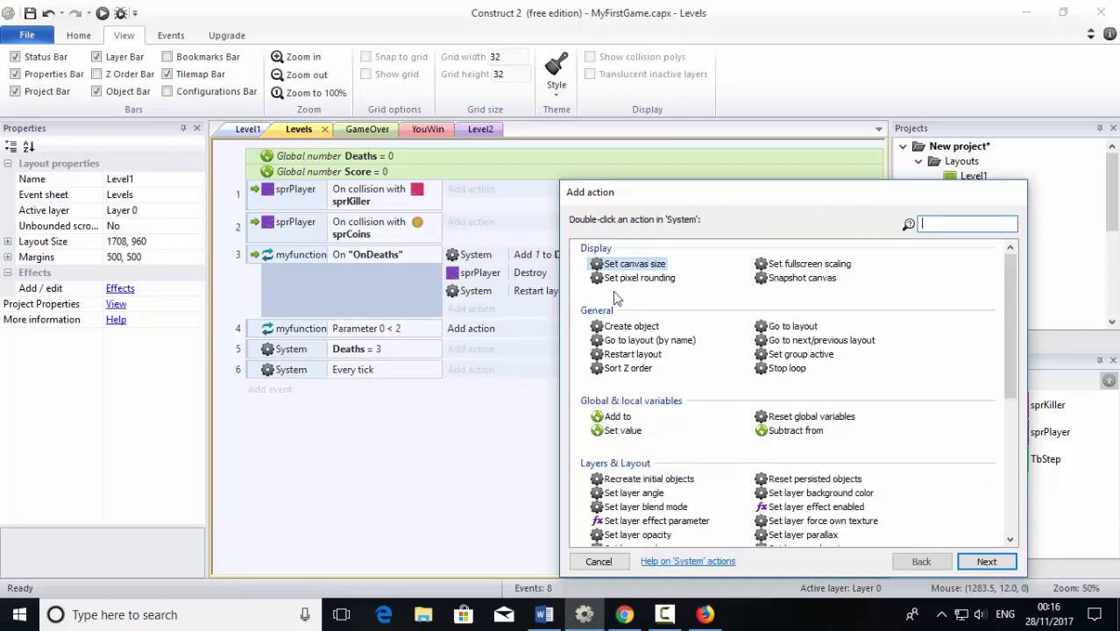
click(635, 354)
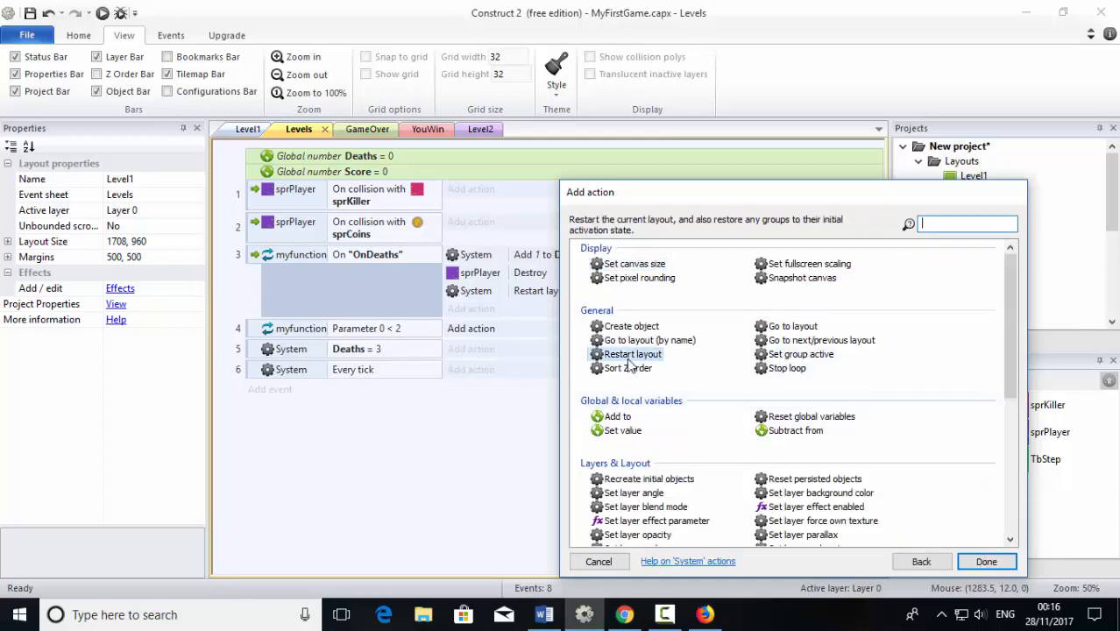
click(988, 562)
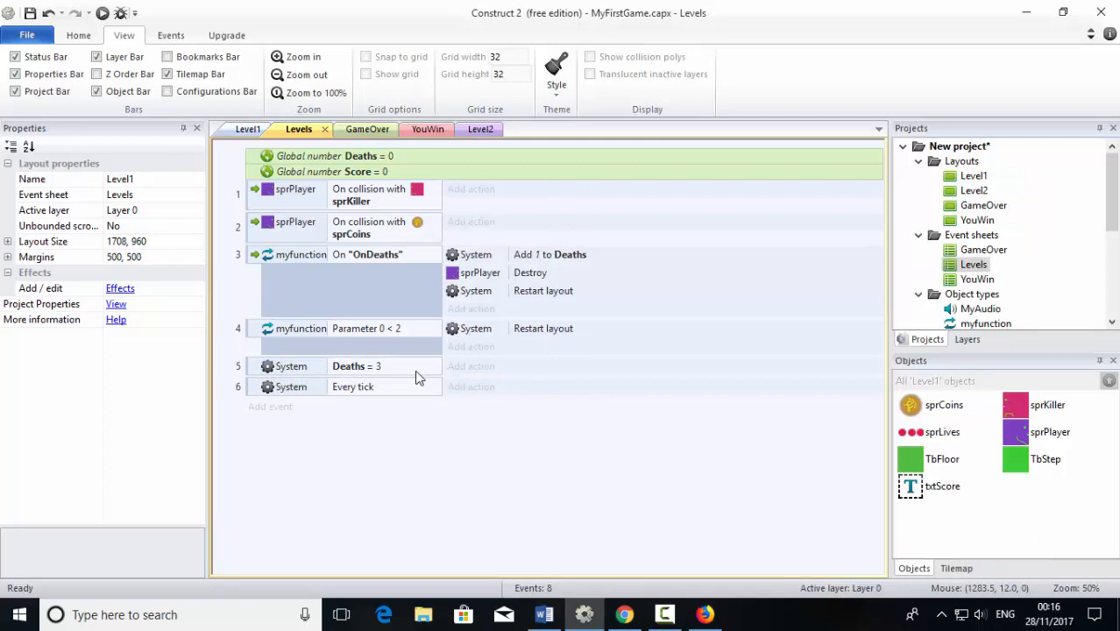
- Add the System action Go to layout GameOver to the event that checks for Deaths = 3
click(455, 369)
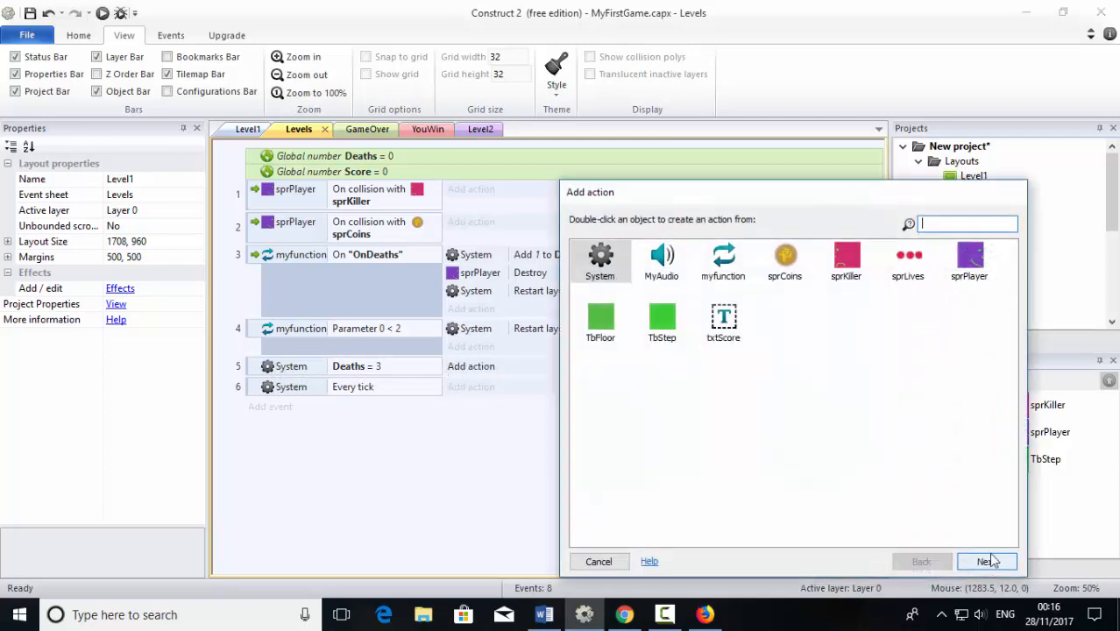
double_click(601, 263)
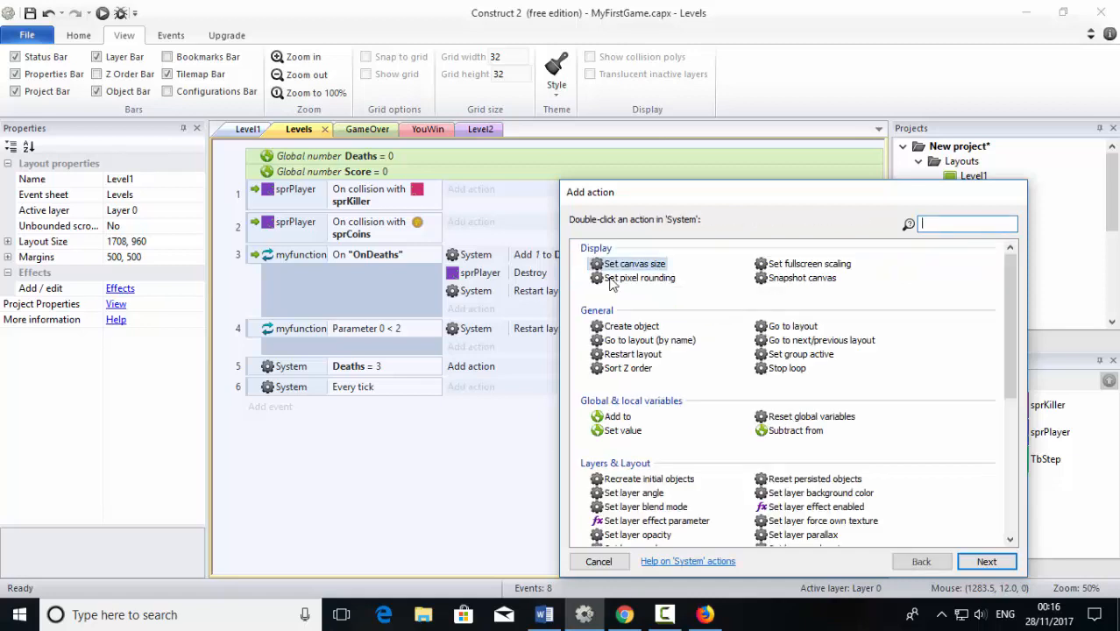
double_click(779, 325)
click(571, 304)
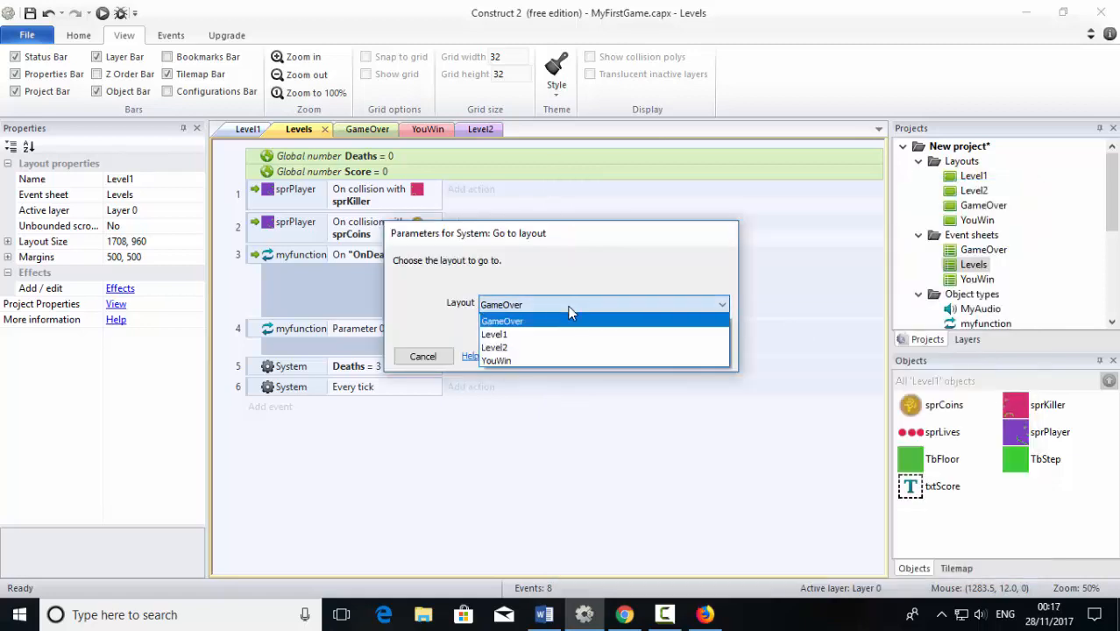
click(517, 321)
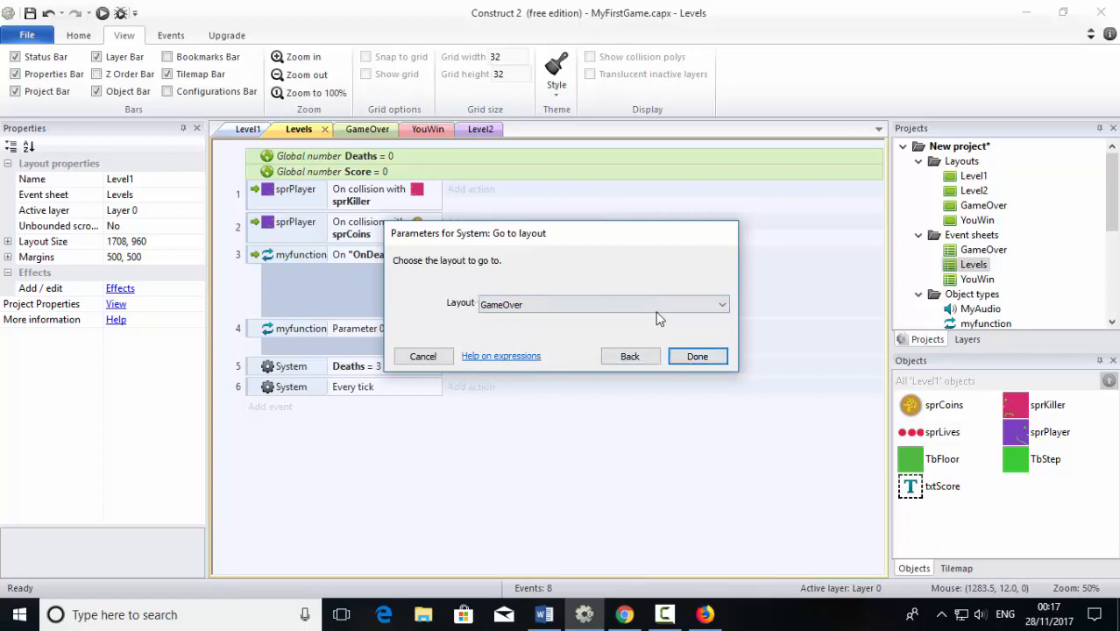
click(697, 357)
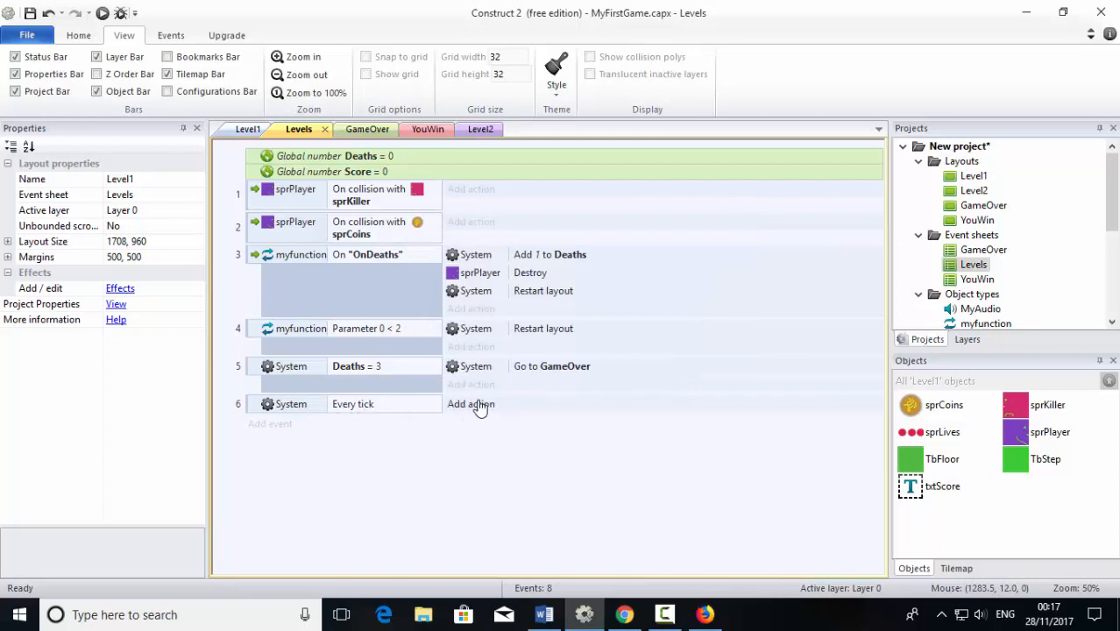
- Add a Set frame action for sprLives to the Every tick event, with Deaths as the frame number
click(479, 405)
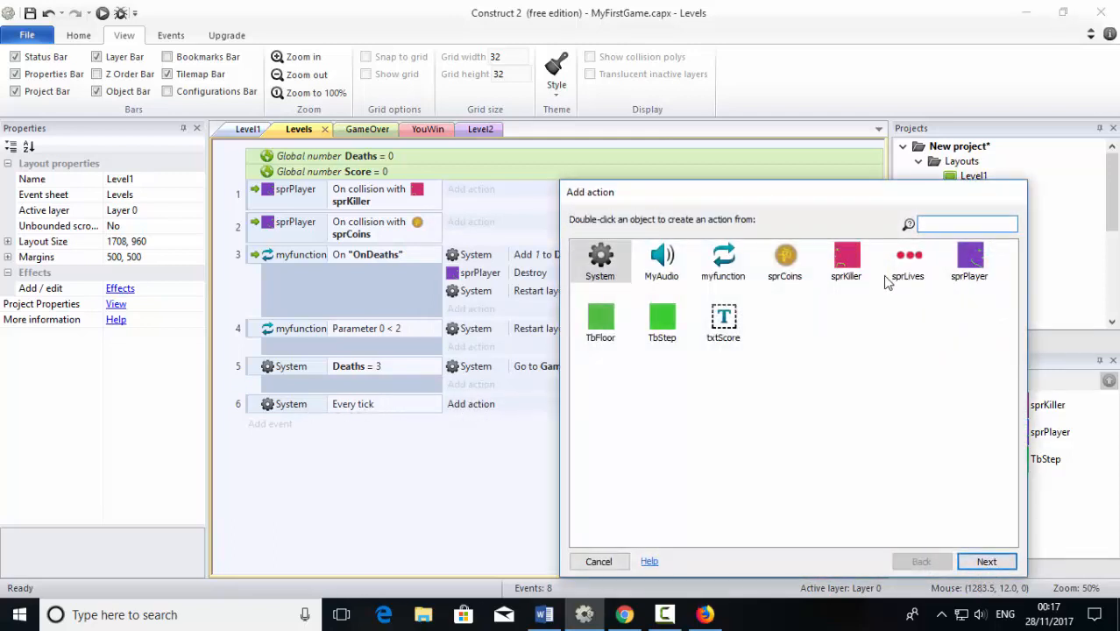
click(918, 273)
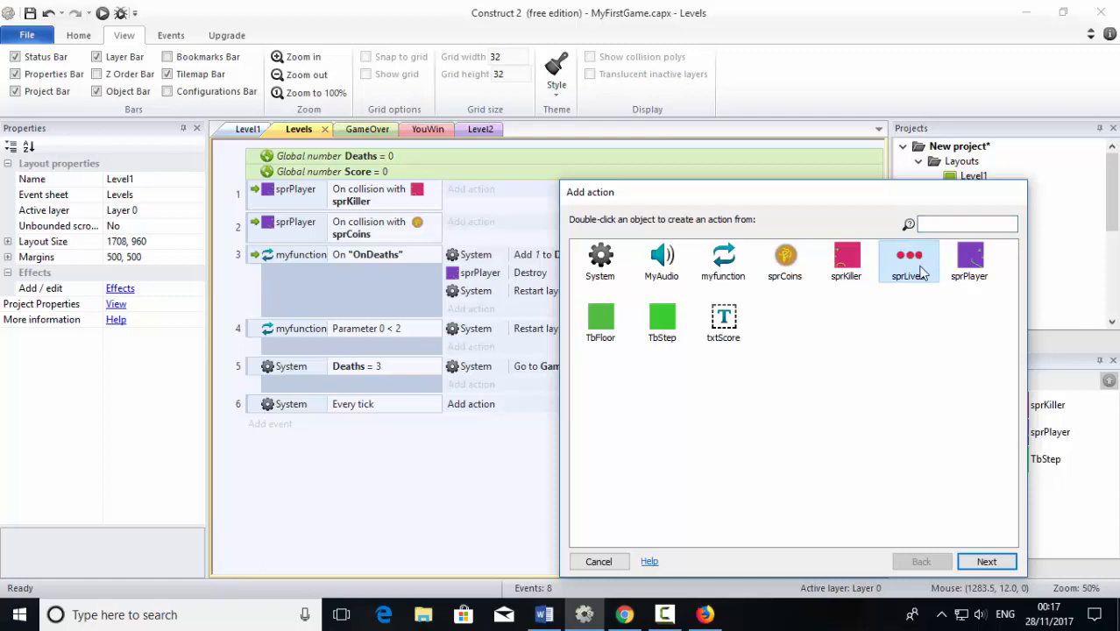
double_click(912, 272)
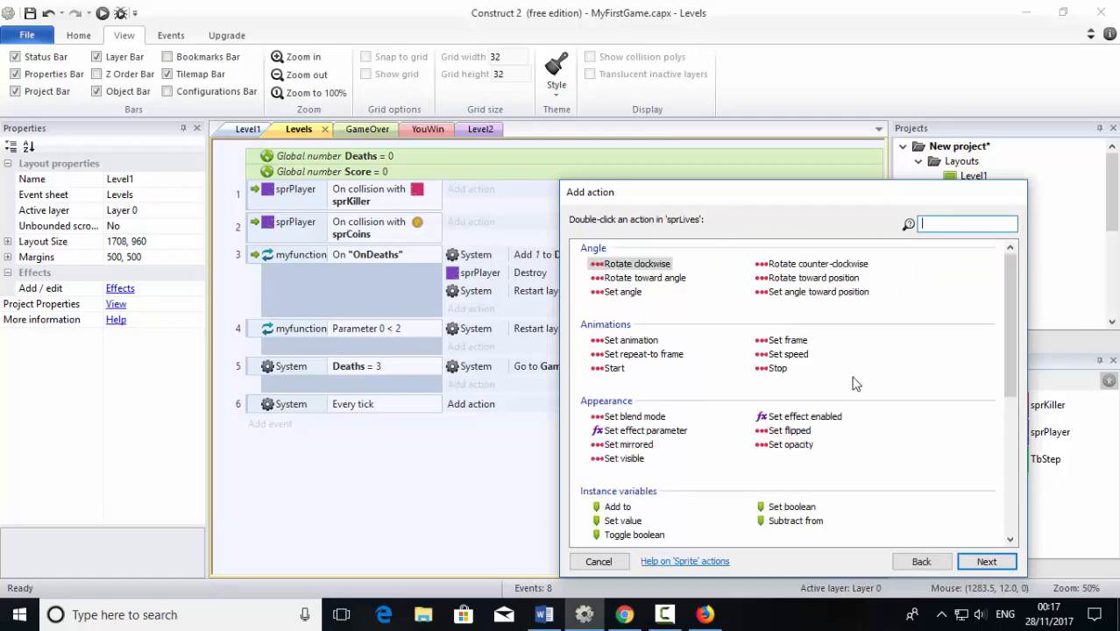
click(791, 342)
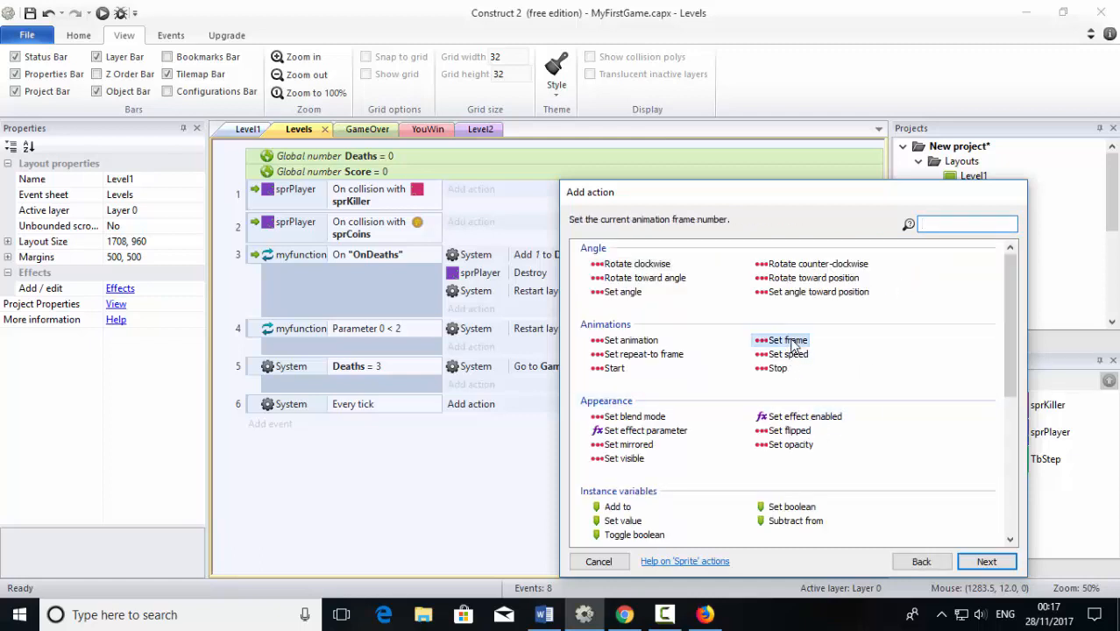
click(989, 561)
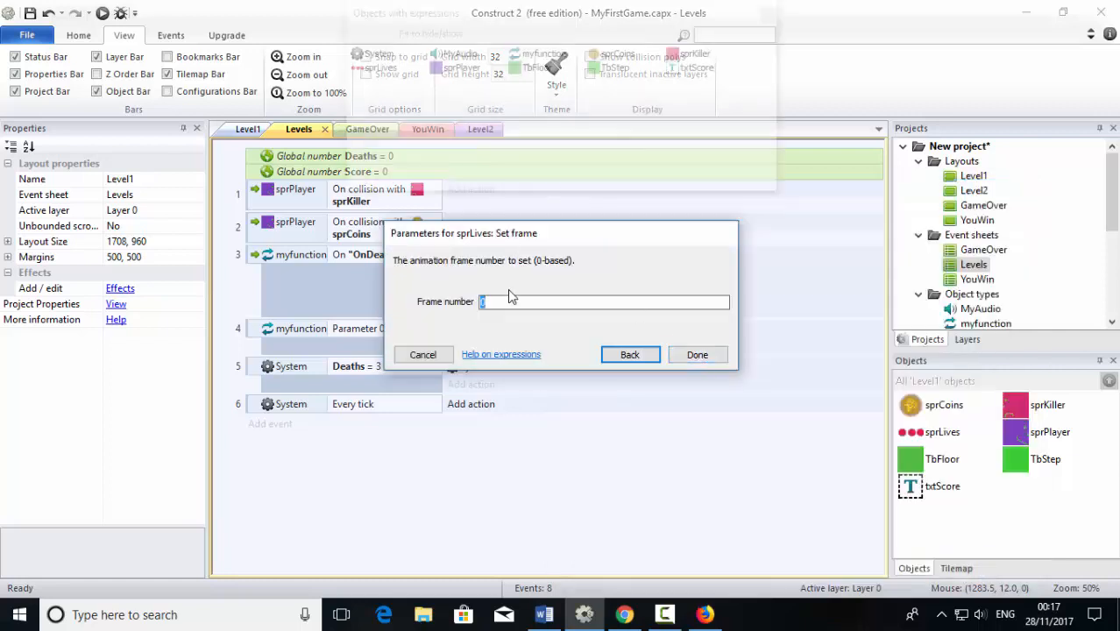
text(Death)
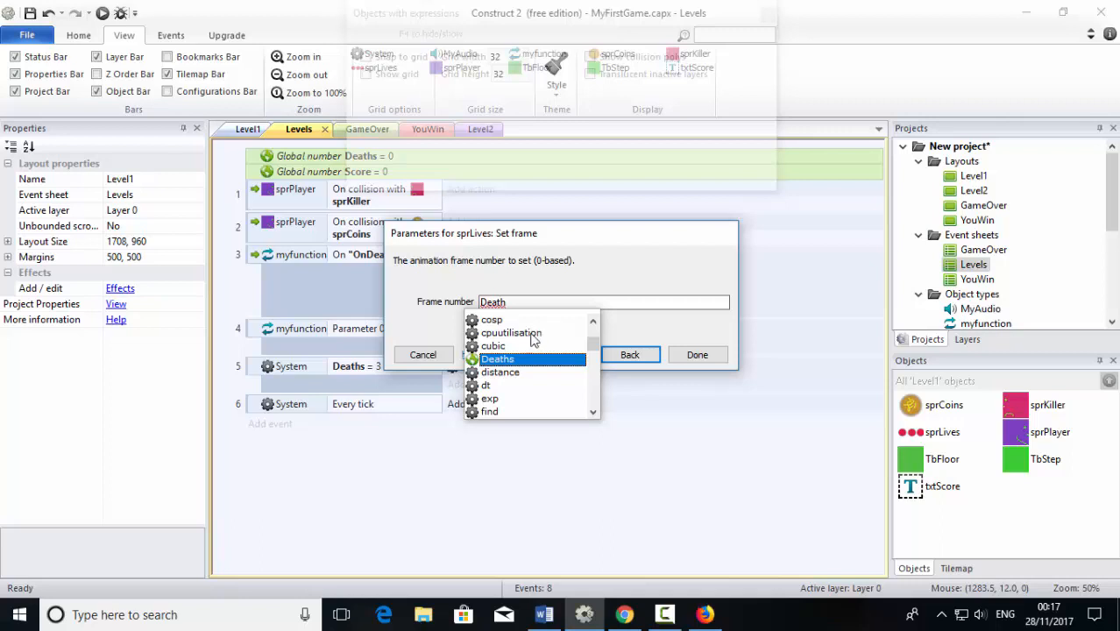
click(526, 362)
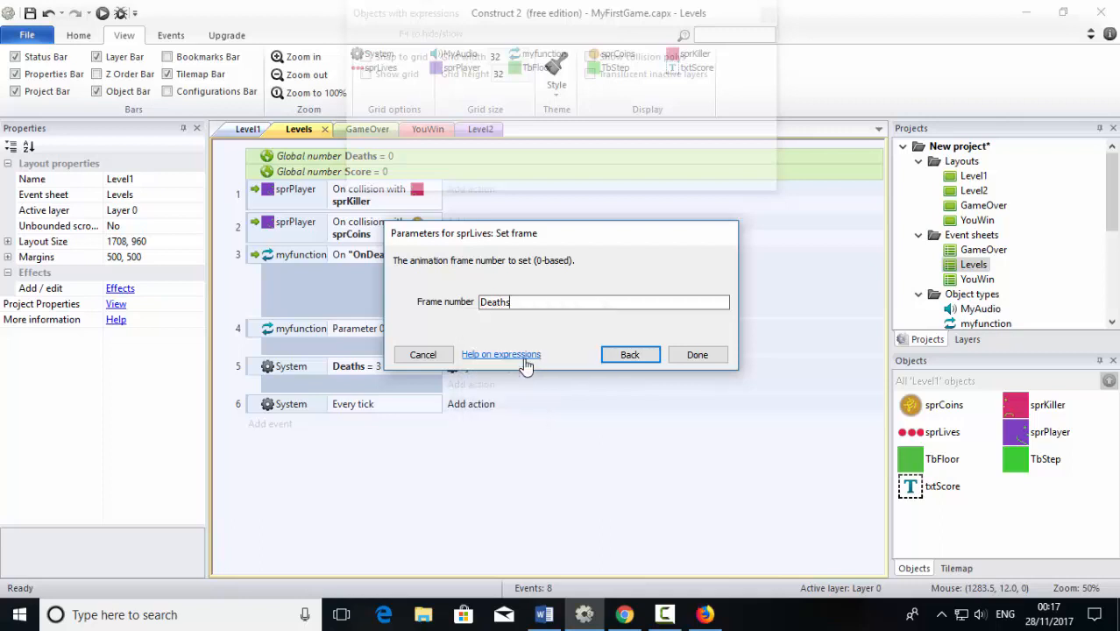
click(697, 354)
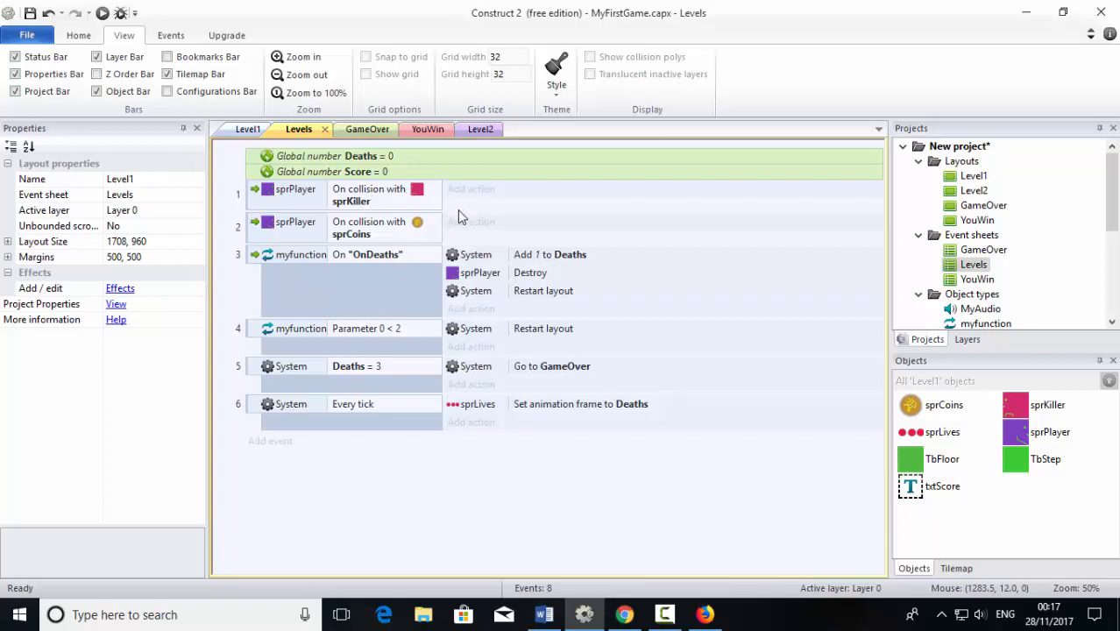
- Add a myfunction Call function action named "OnDeaths" to the event for the player's collision with sprKiller
click(471, 189)
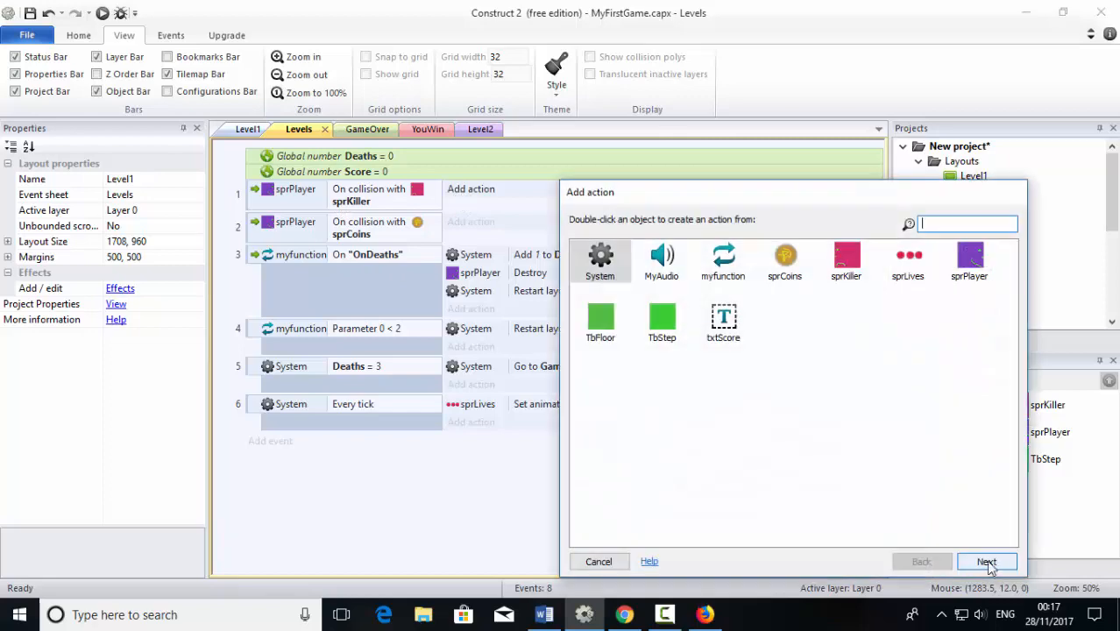
click(711, 270)
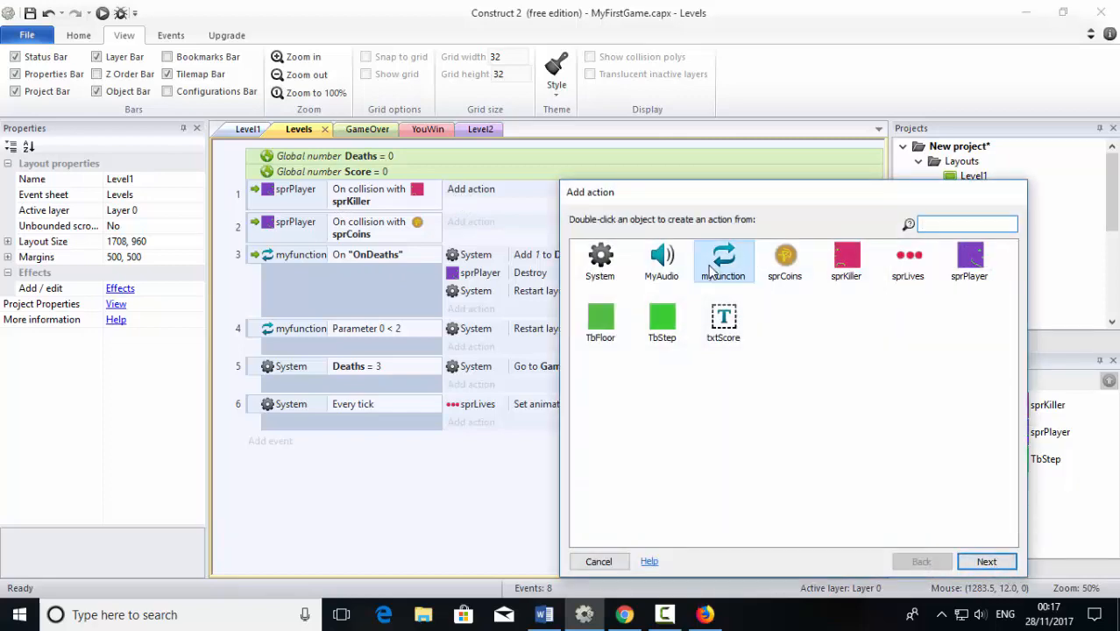
double_click(712, 270)
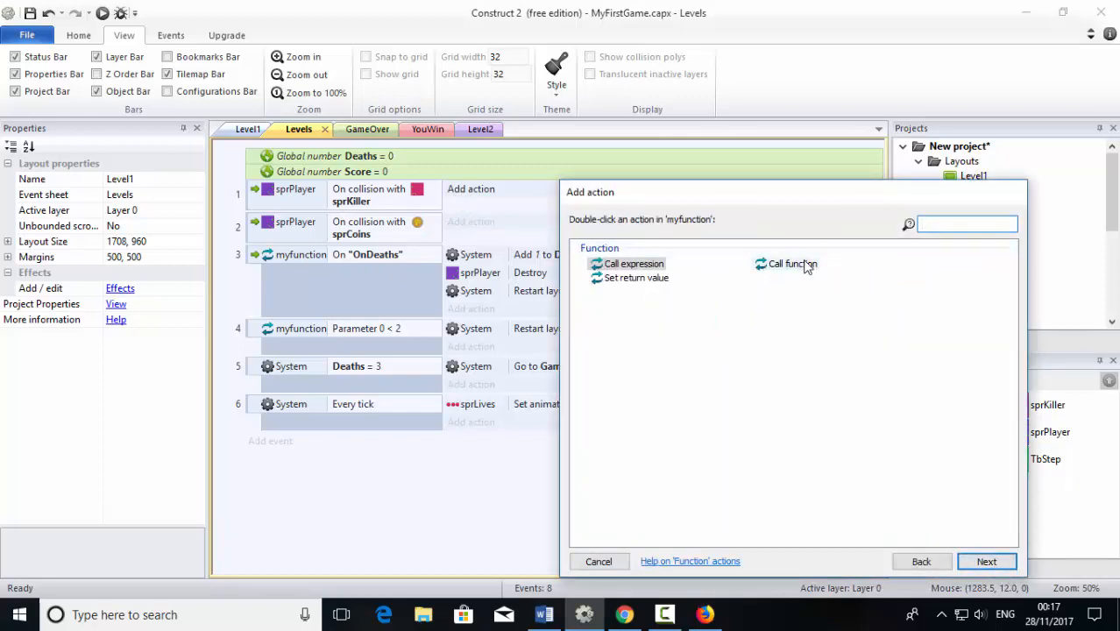
double_click(807, 268)
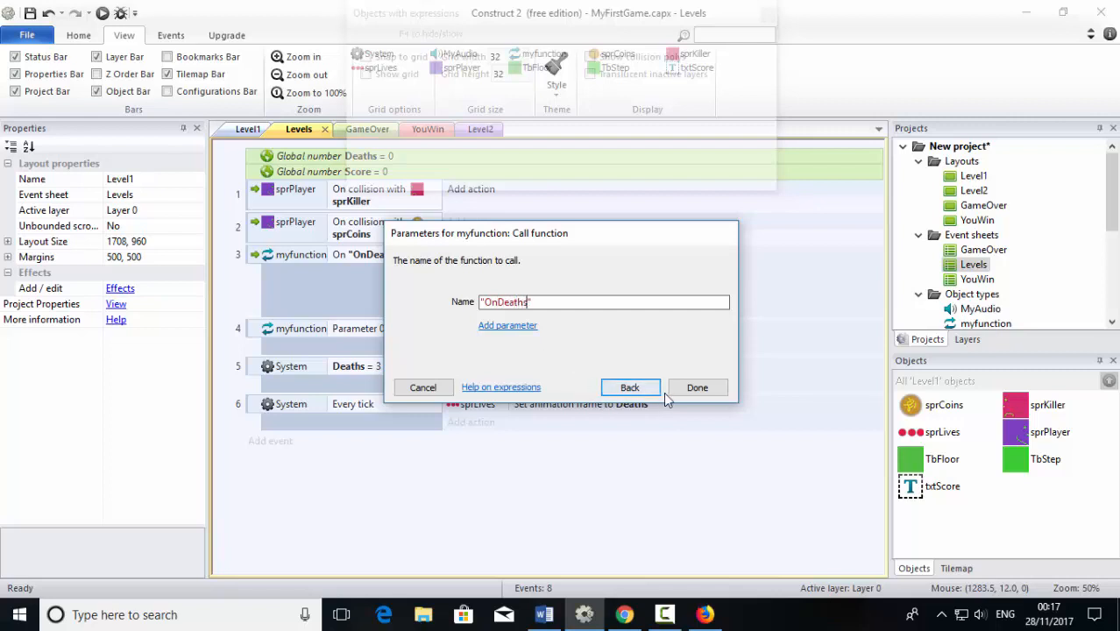
click(698, 391)
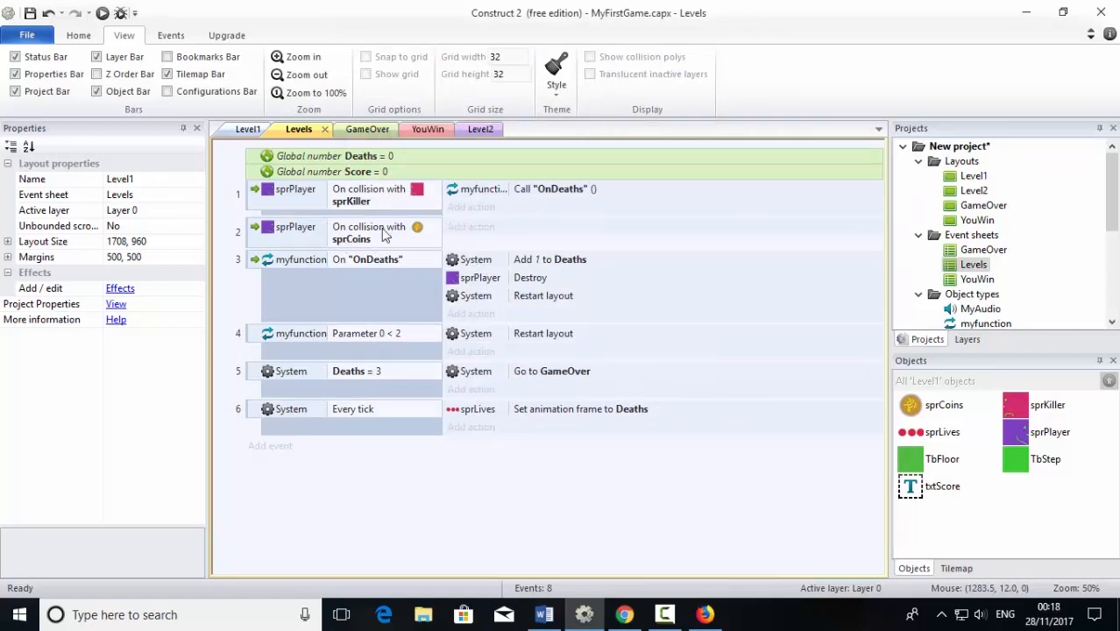
- Start importing sounds into the project's Sounds folder and select Hit_Hurt4.wav, Jump2.wav and Pickup_Coin2.wav from MySounds
click(460, 231)
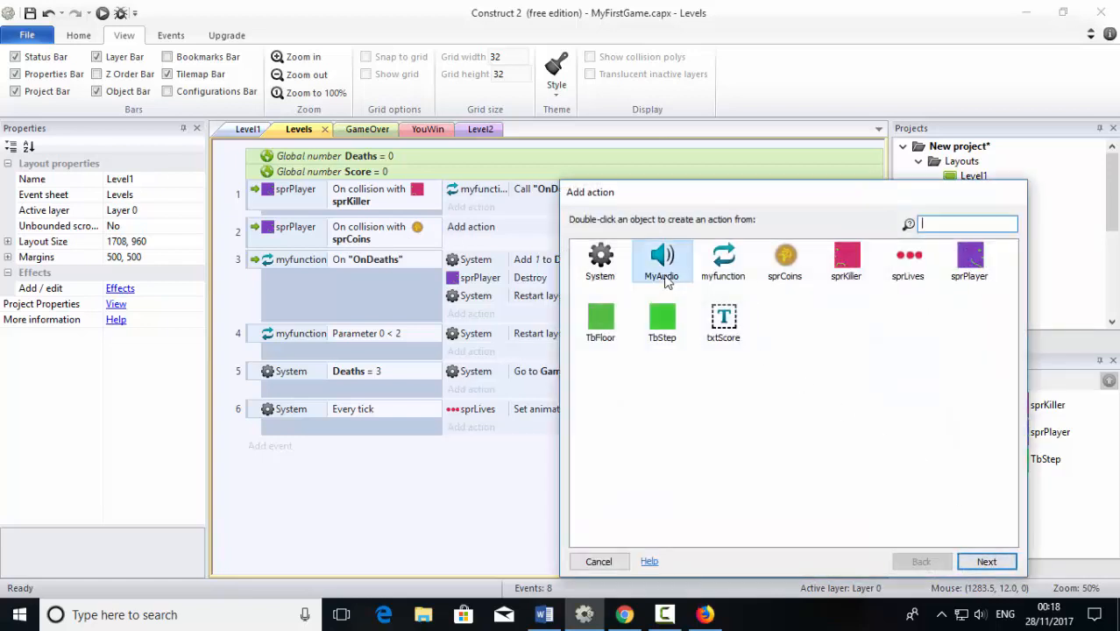
click(599, 562)
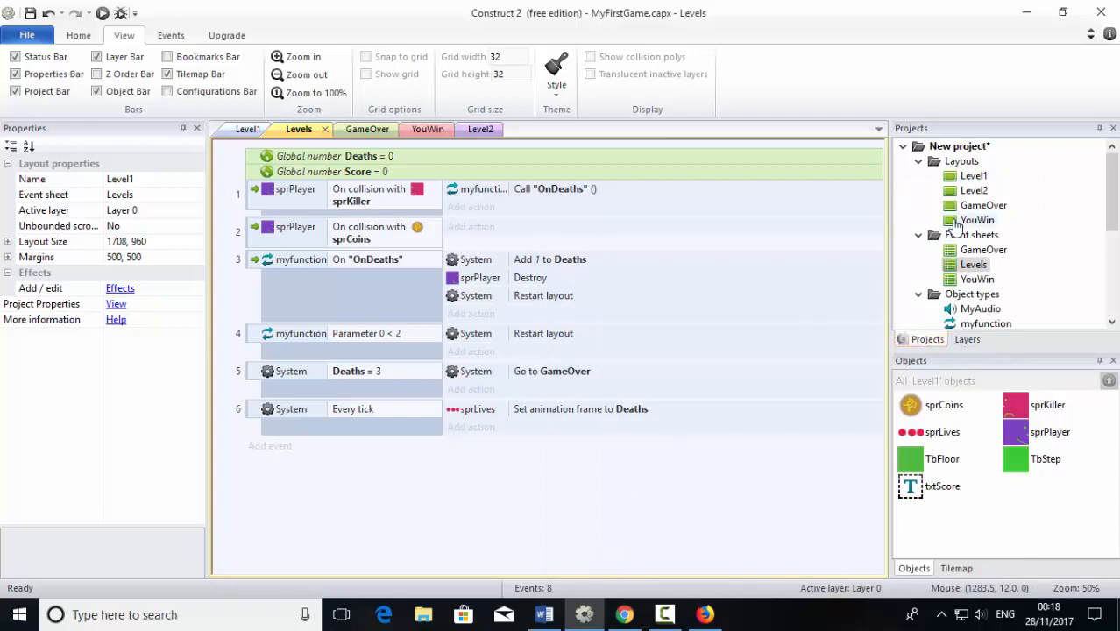
scroll(964, 232, down, 4)
scroll(968, 254, down, 1)
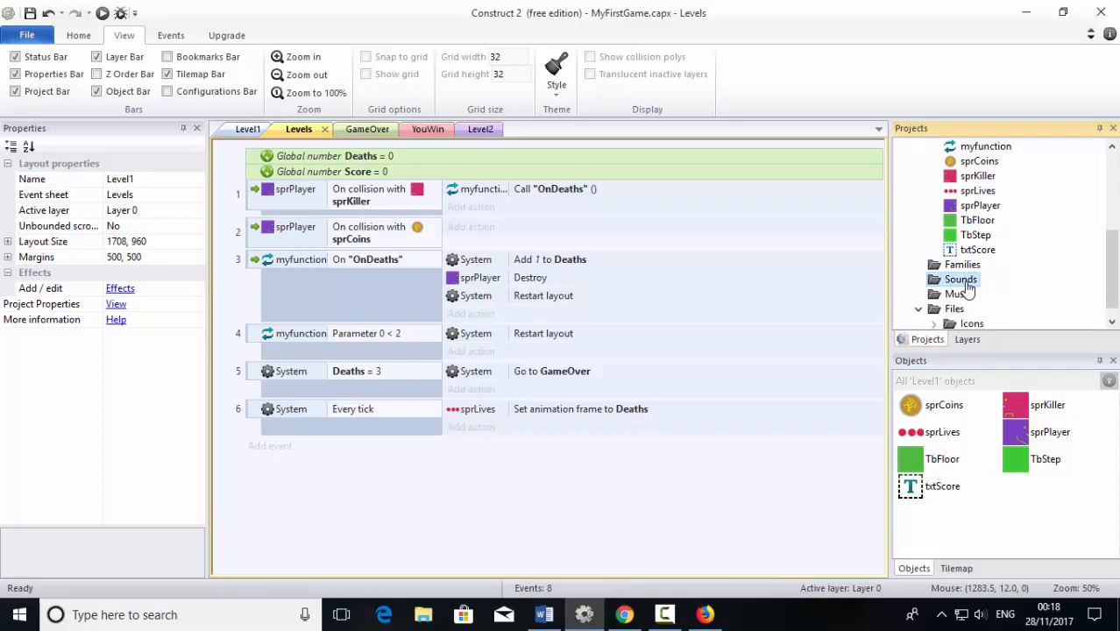
right_click(954, 288)
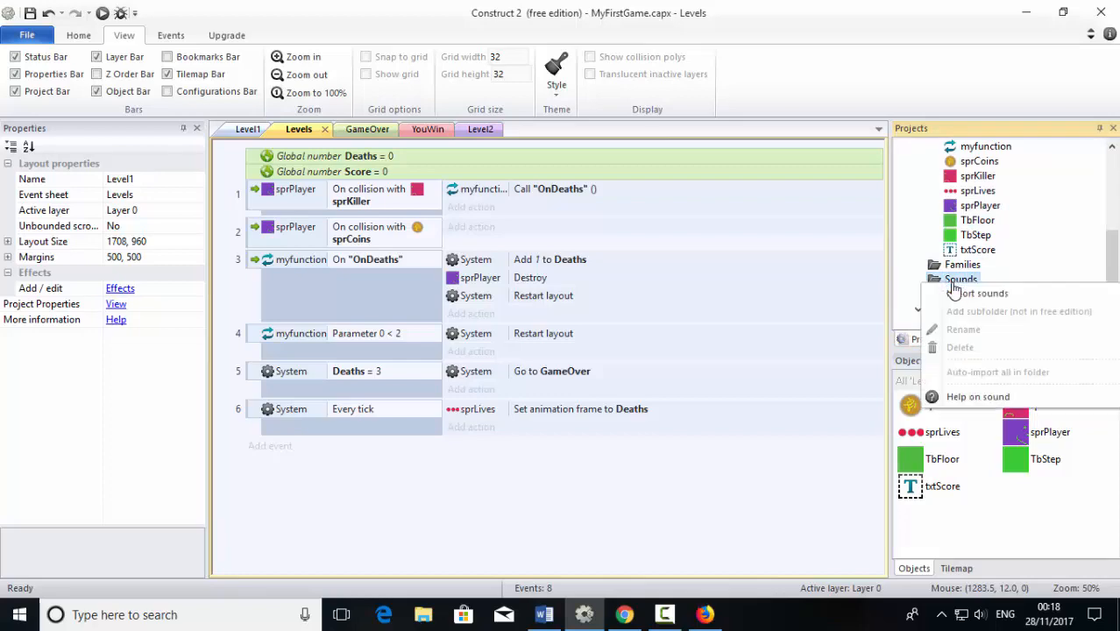
click(961, 294)
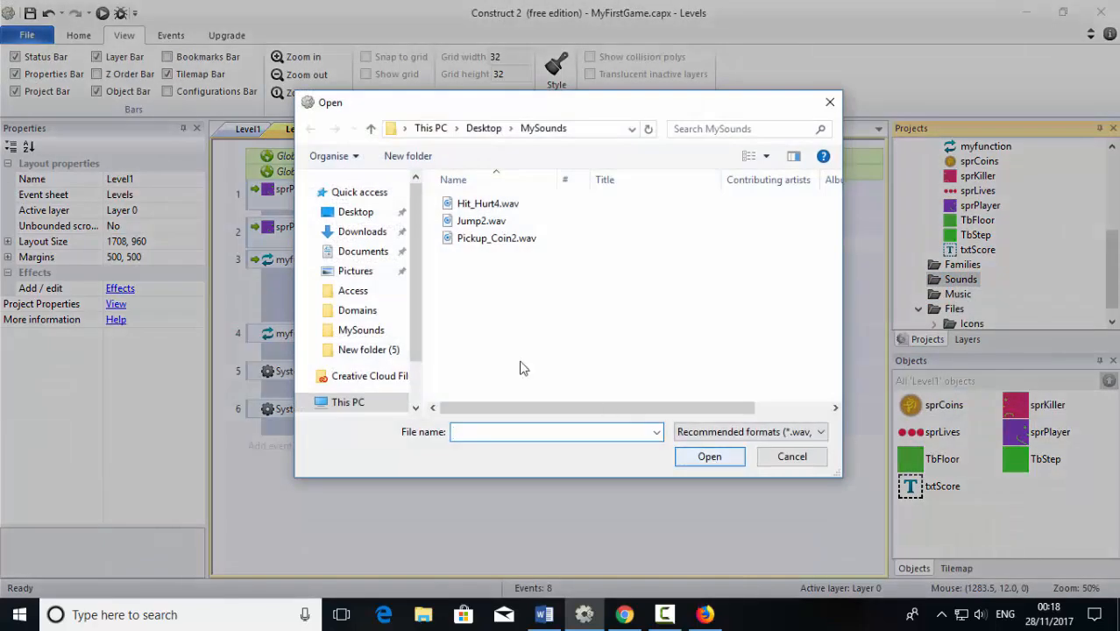
drag(543, 282, 466, 207)
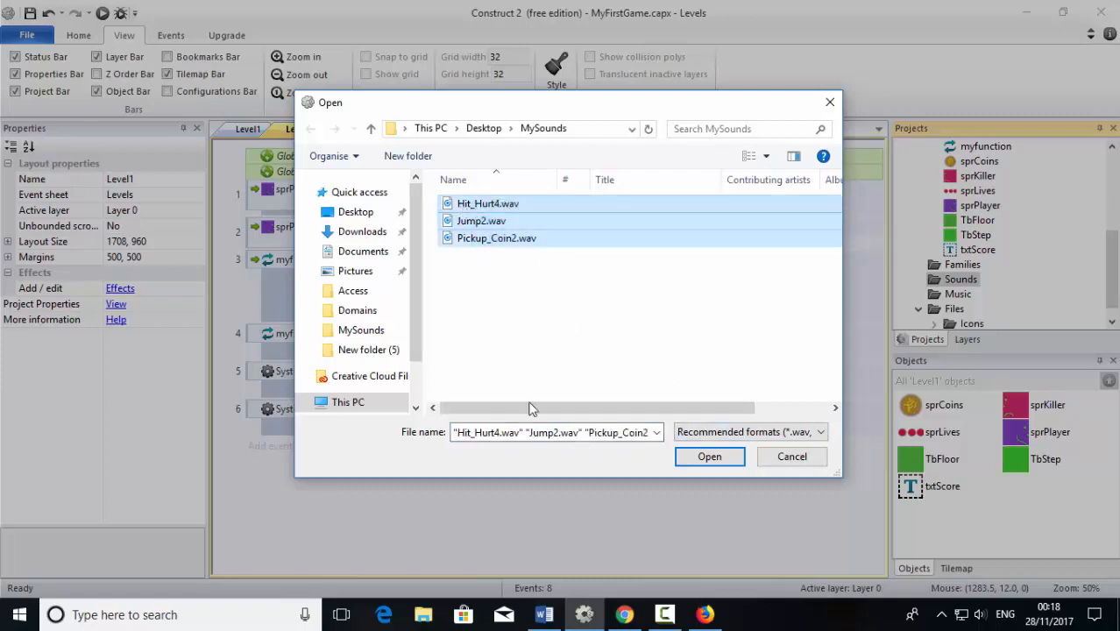
- Switch to Bfxr in Chrome and generate Pickup/Coin, Laser/Shoot, Explosion, Powerup, Hit/Hurt and Blip/Select sample sounds
click(624, 615)
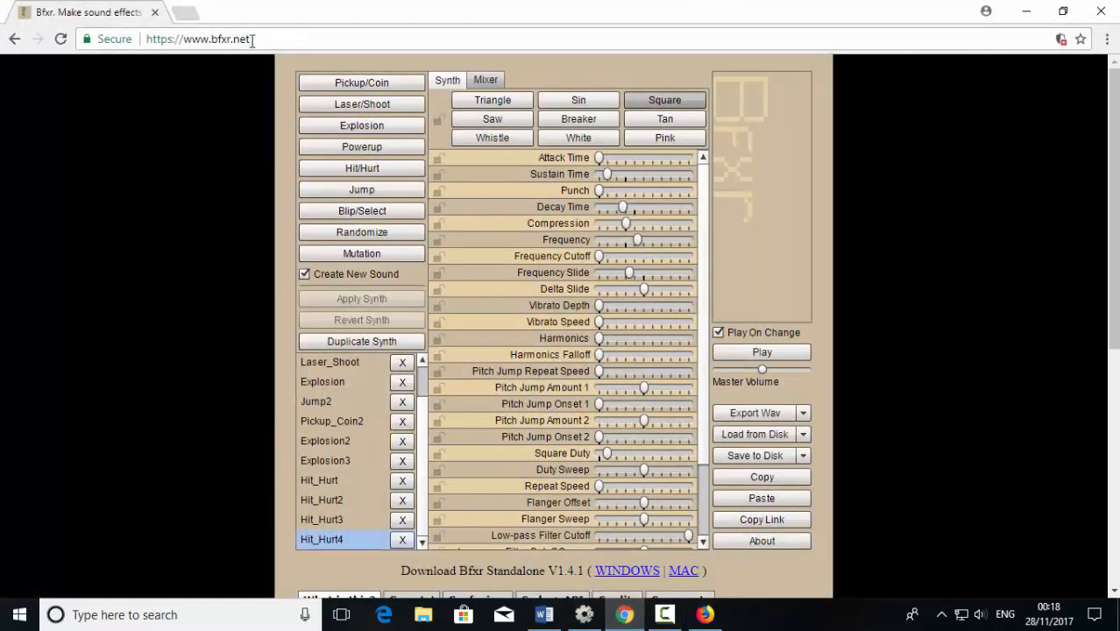
click(360, 83)
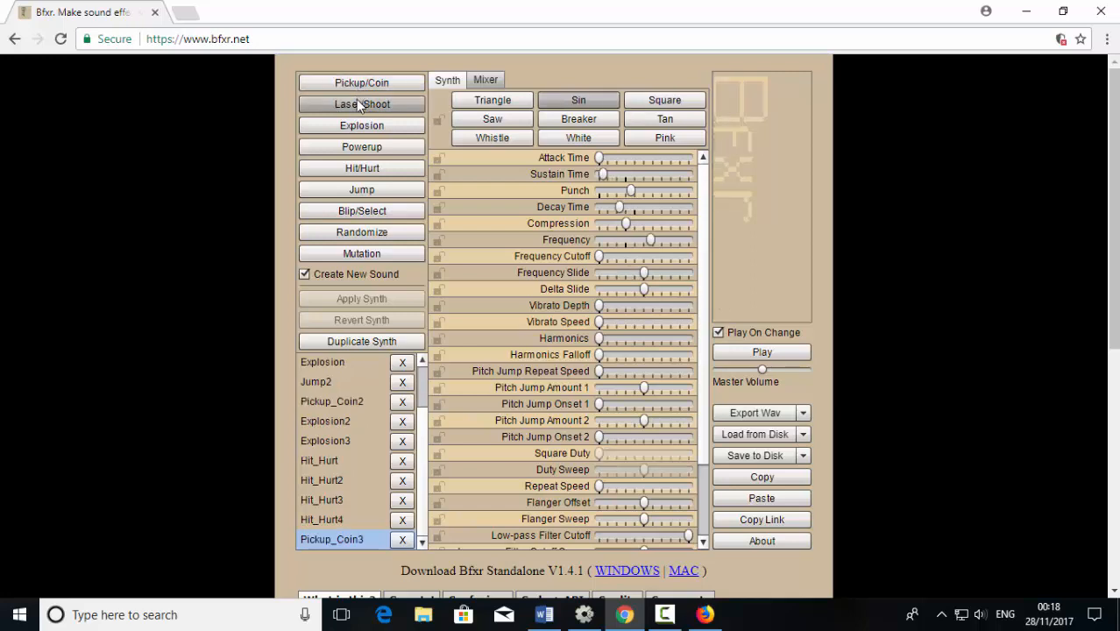
click(360, 104)
click(360, 126)
click(360, 146)
click(361, 172)
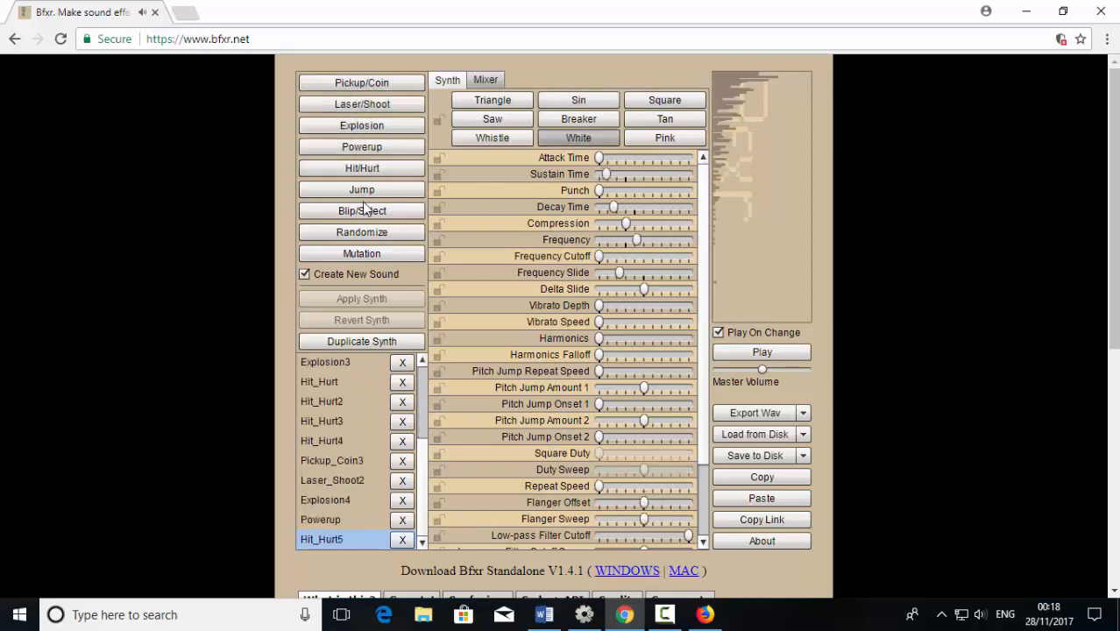
click(362, 210)
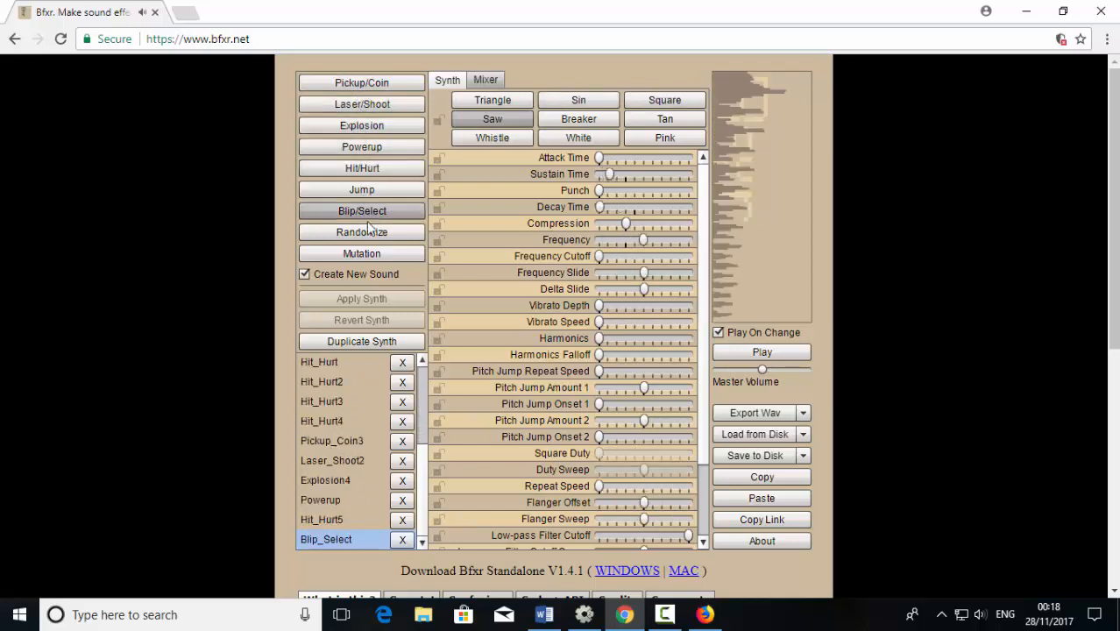
- Generate five more Laser/Shoot sounds and raise the Frequency of the last one to near its maximum
click(362, 104)
click(361, 105)
click(362, 105)
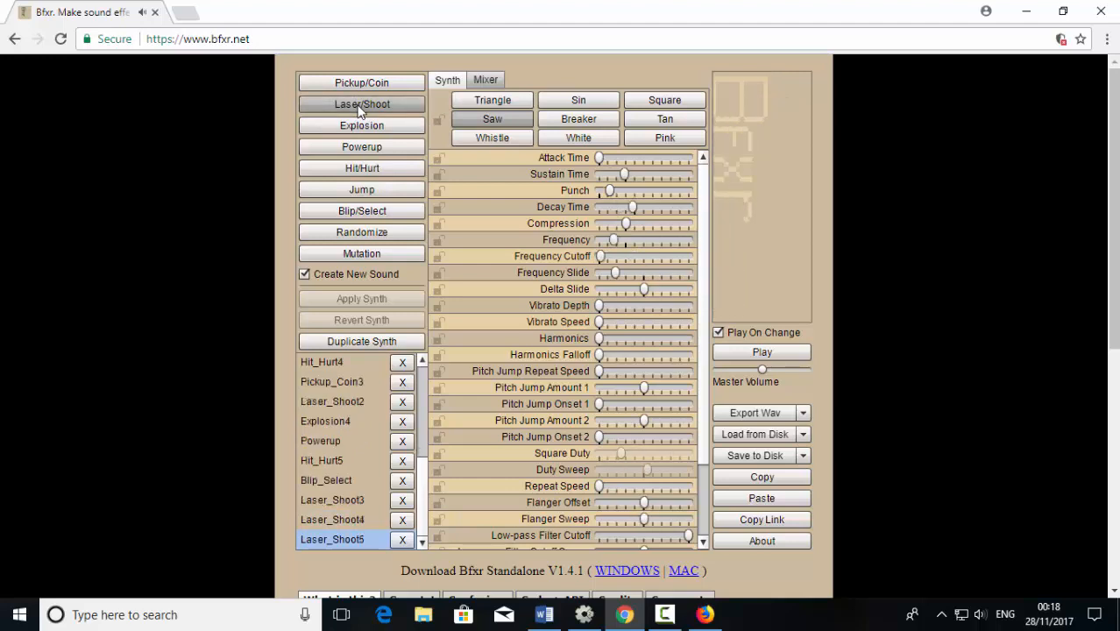
click(361, 105)
click(361, 104)
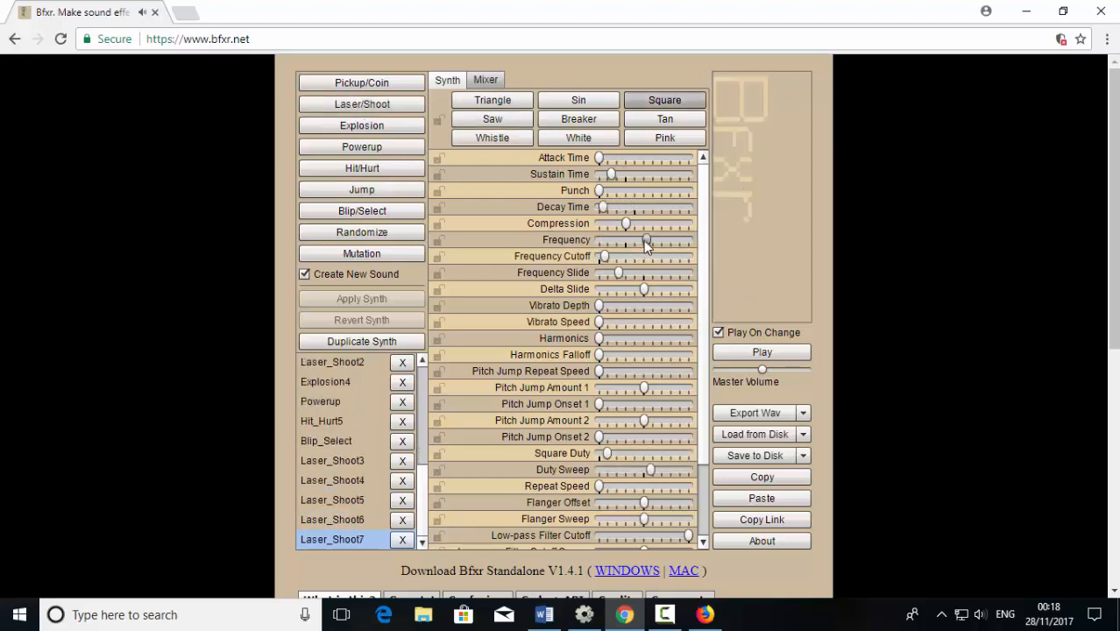
drag(646, 240, 680, 240)
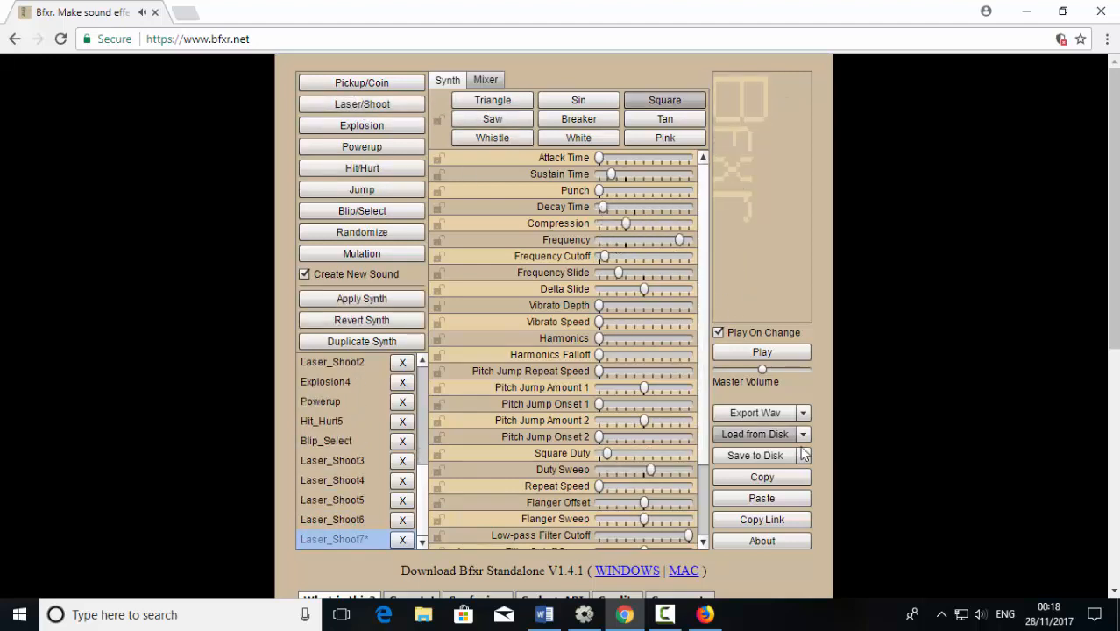
- Export the adjusted laser sound as Laser_Shoot7.wav to the MySounds folder and return to the Construct 2 sound import
click(759, 420)
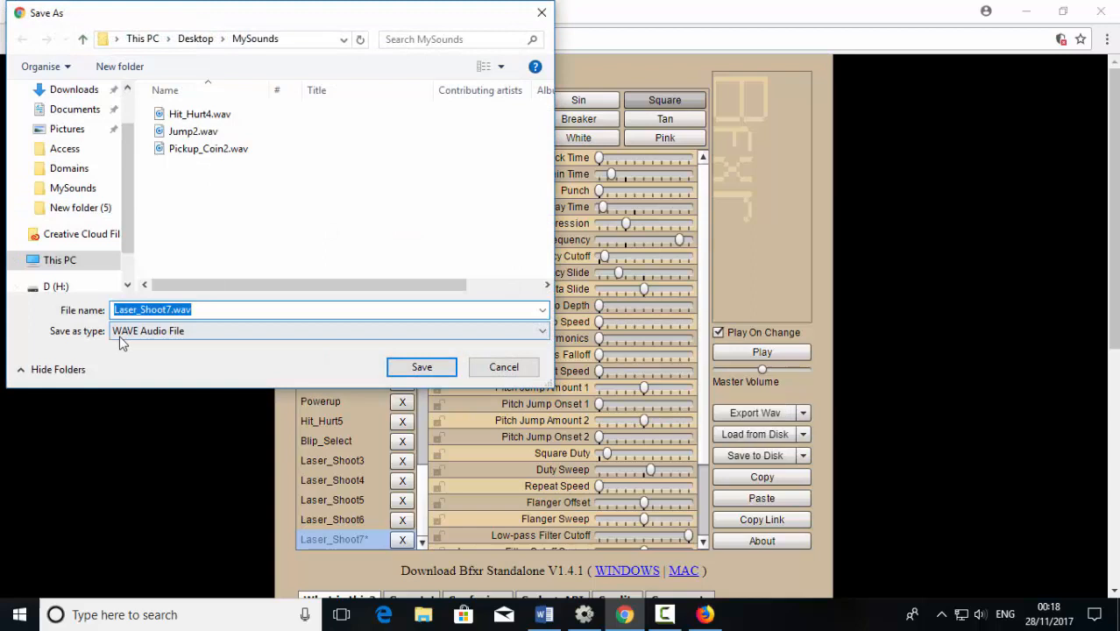
click(176, 311)
double_click(168, 311)
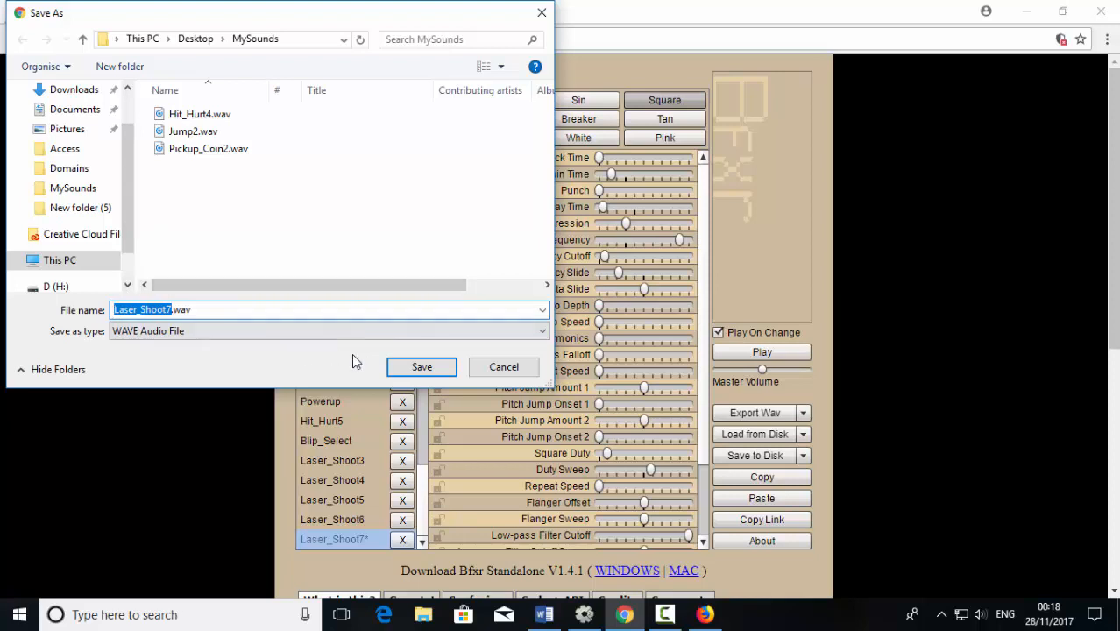
click(409, 368)
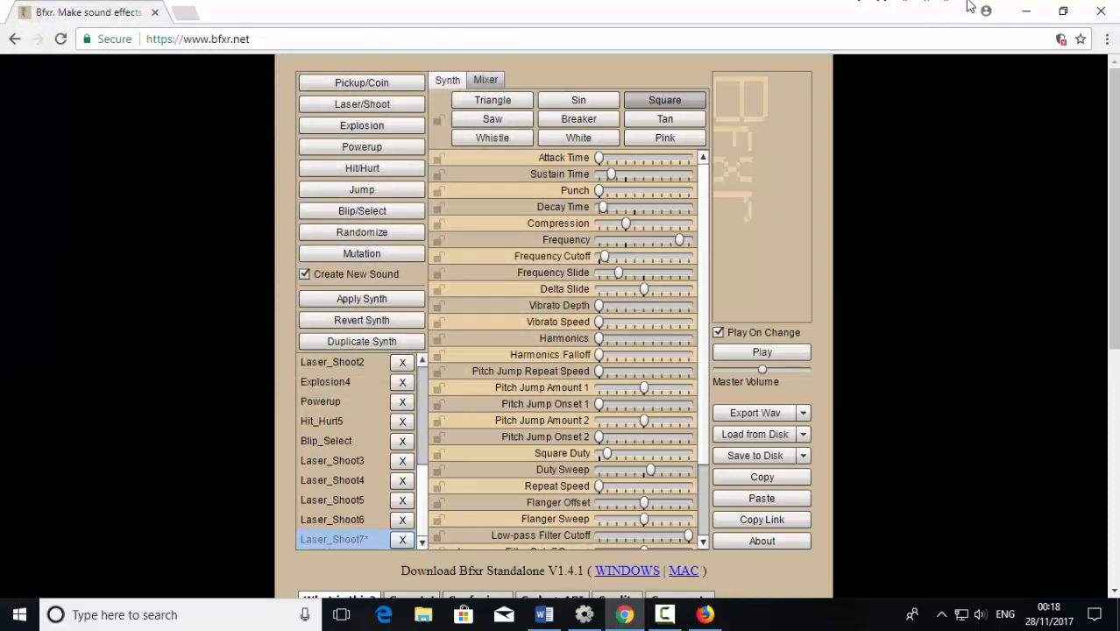
click(1026, 11)
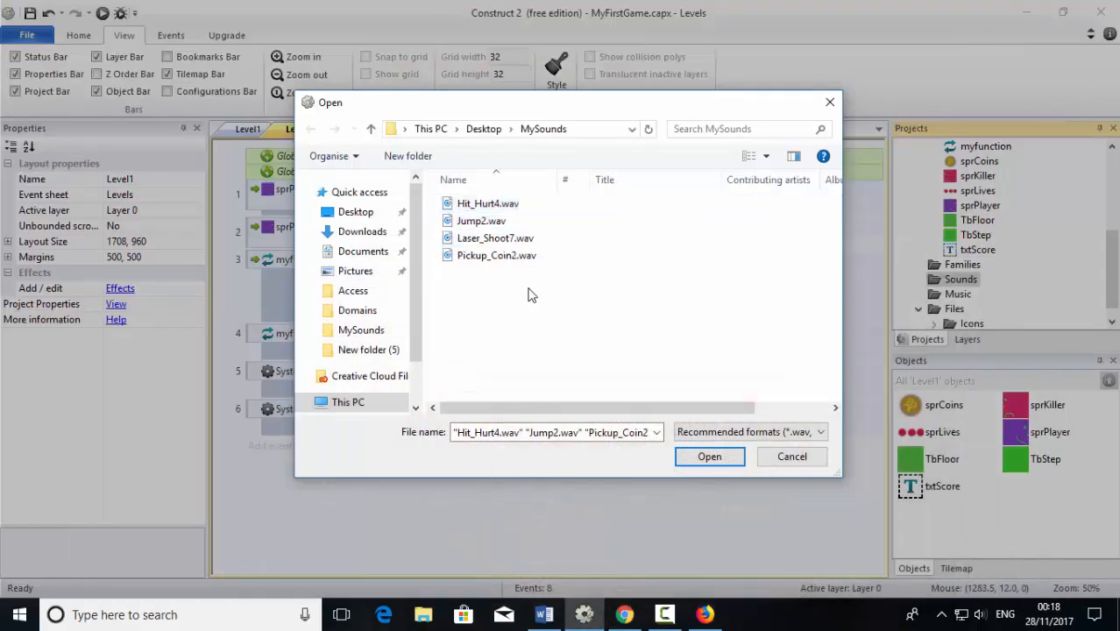
- Import Hit_Hurt4.wav, Jump2.wav, Laser_Shoot7.wav and Pickup_Coin2.wav from MySounds into the project's Sounds folder at 96 kbps
drag(580, 298, 460, 200)
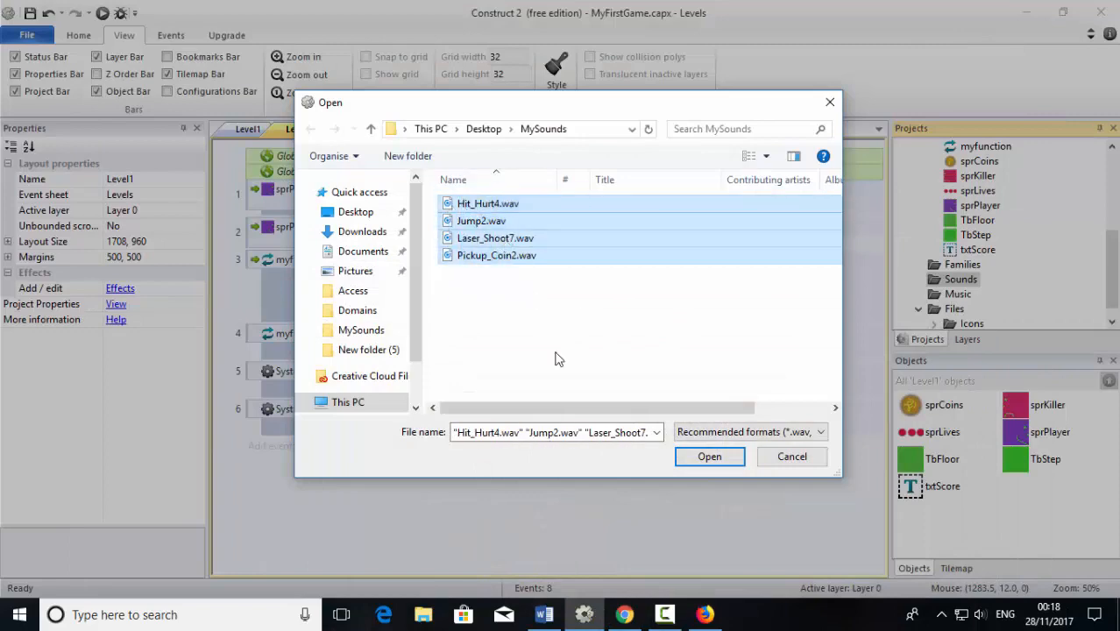
click(712, 458)
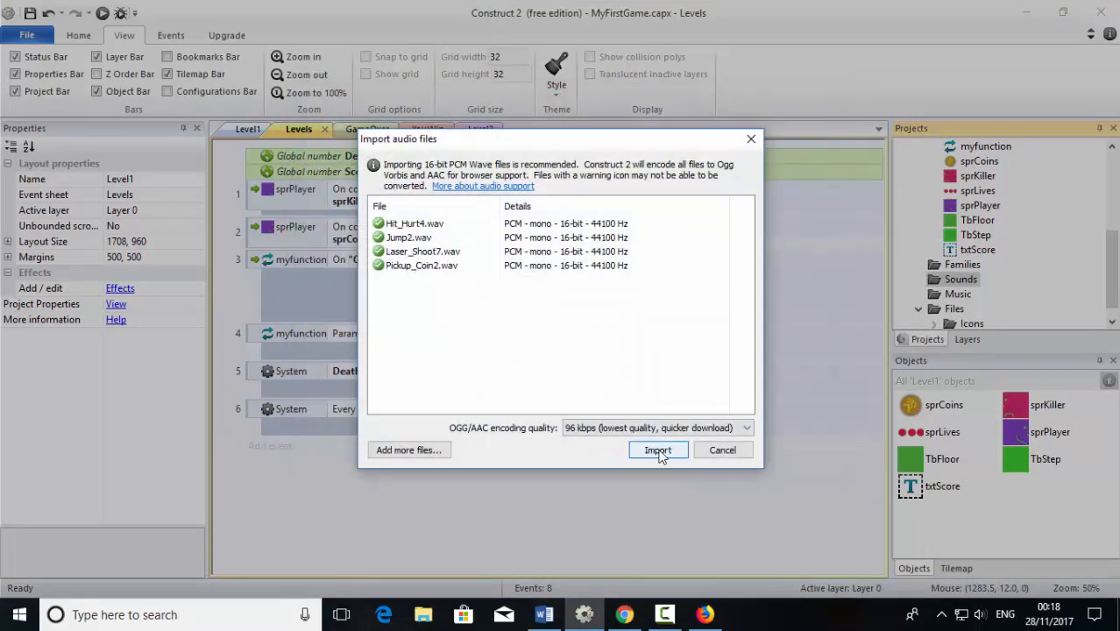
click(659, 451)
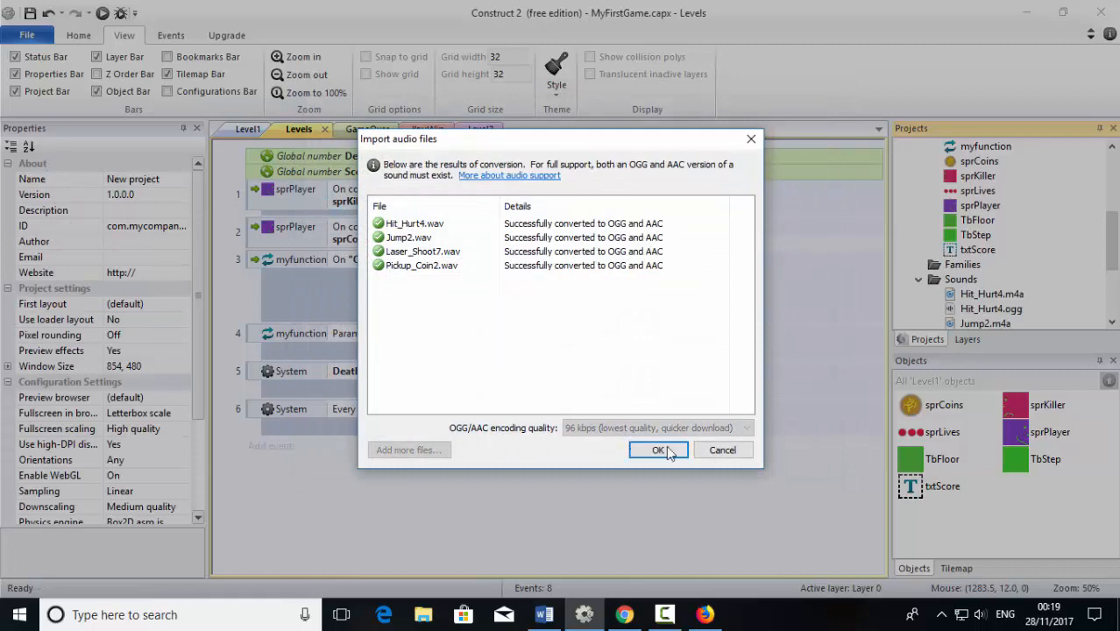
click(659, 451)
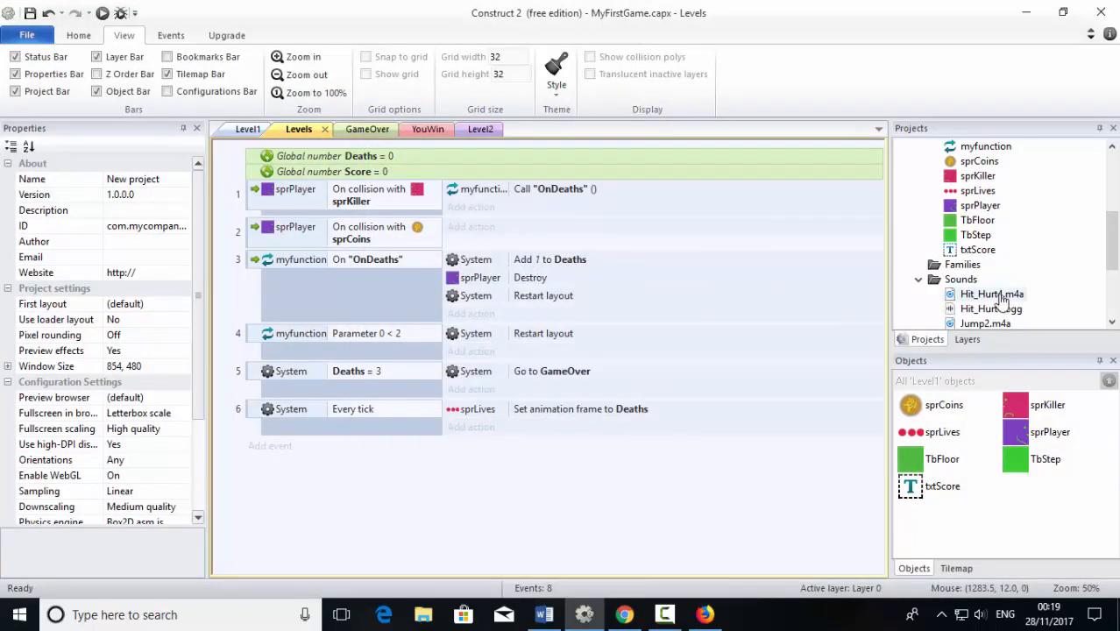
scroll(1002, 299, down, 1)
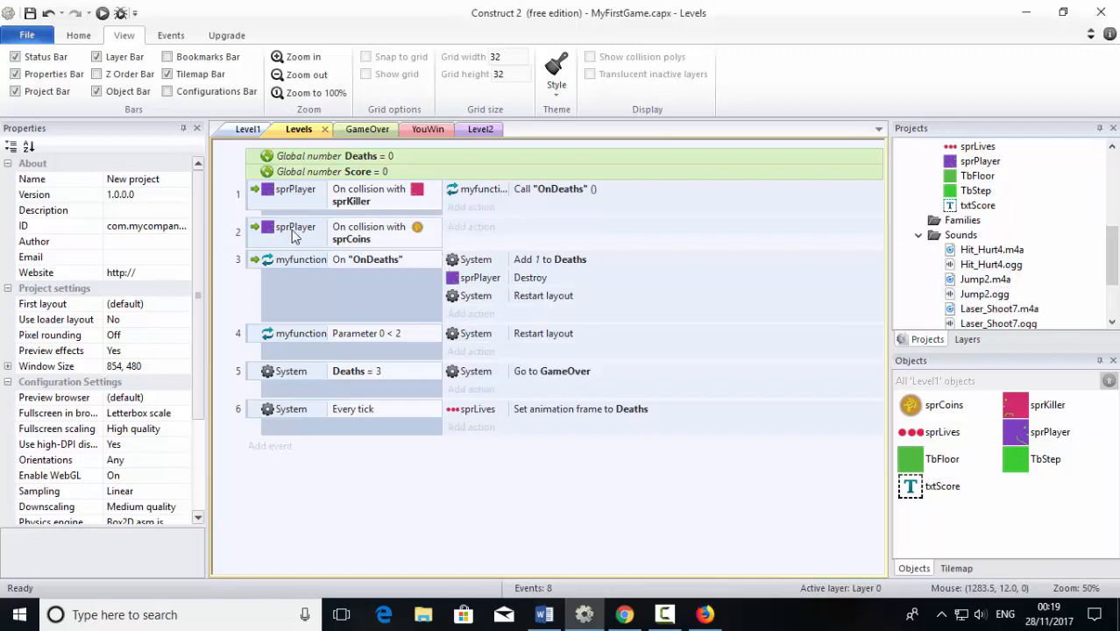
- Add a Destroy action for sprCoins to the event where sprPlayer collides with sprCoins
click(463, 230)
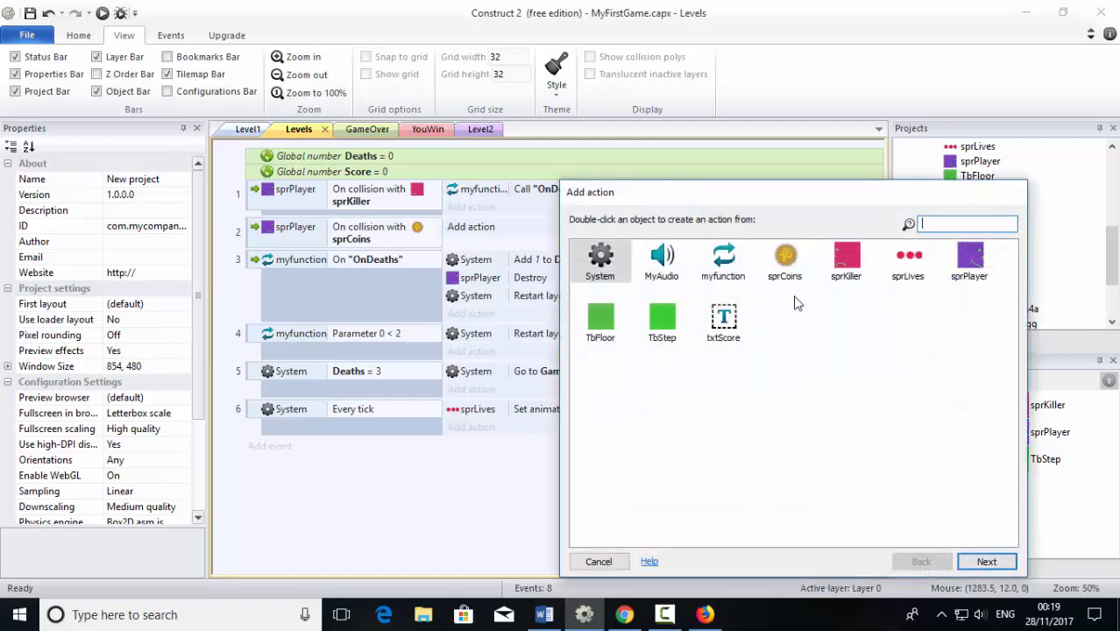
click(787, 265)
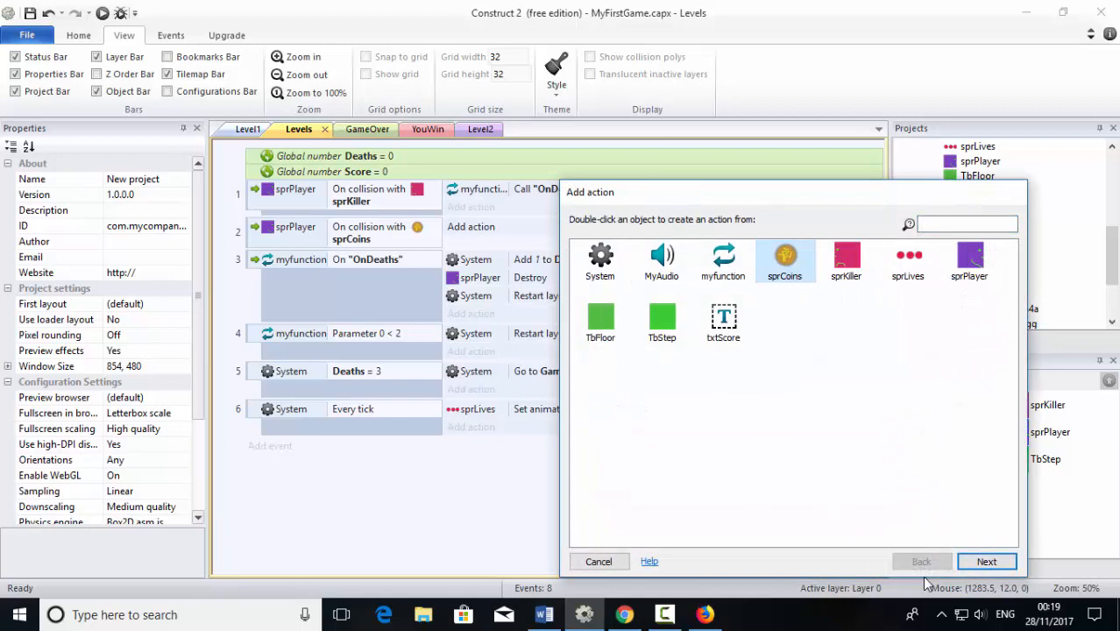
click(987, 562)
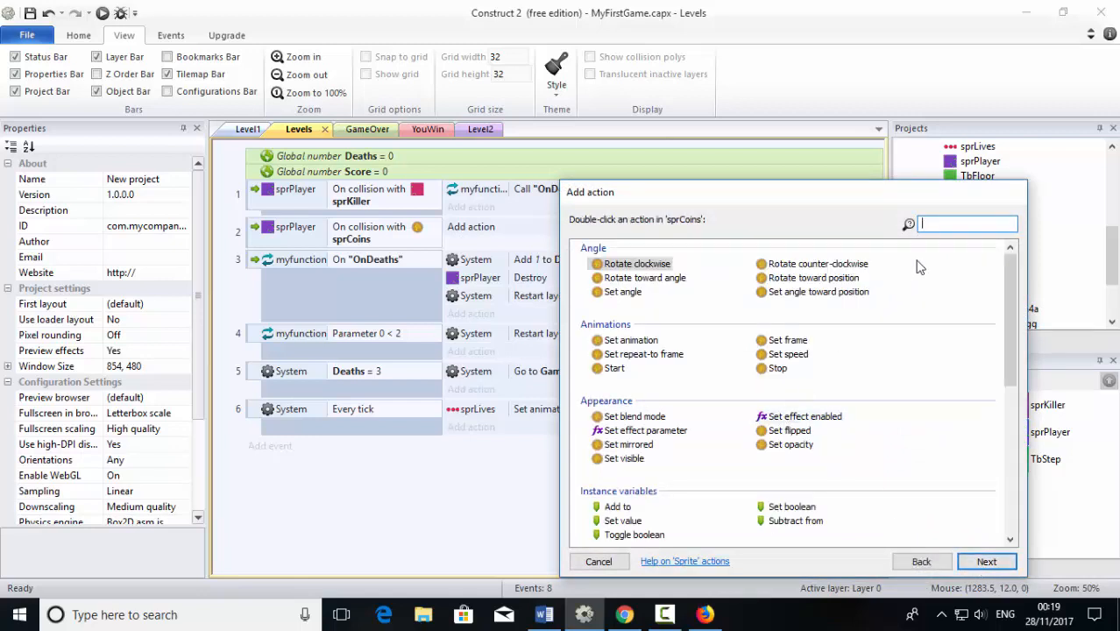
text(des)
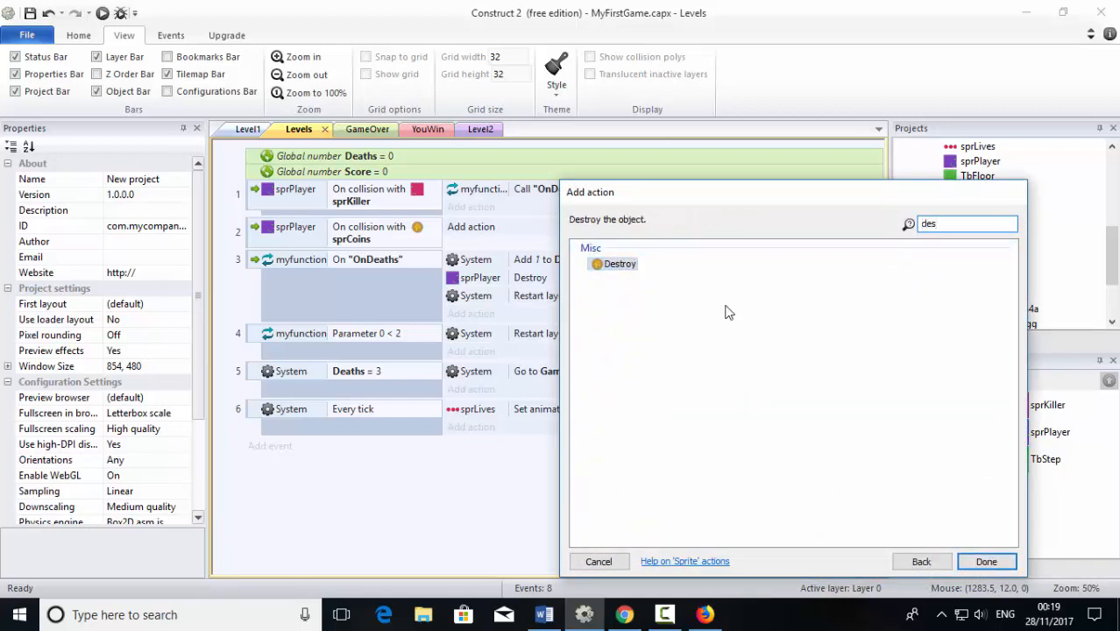
click(986, 561)
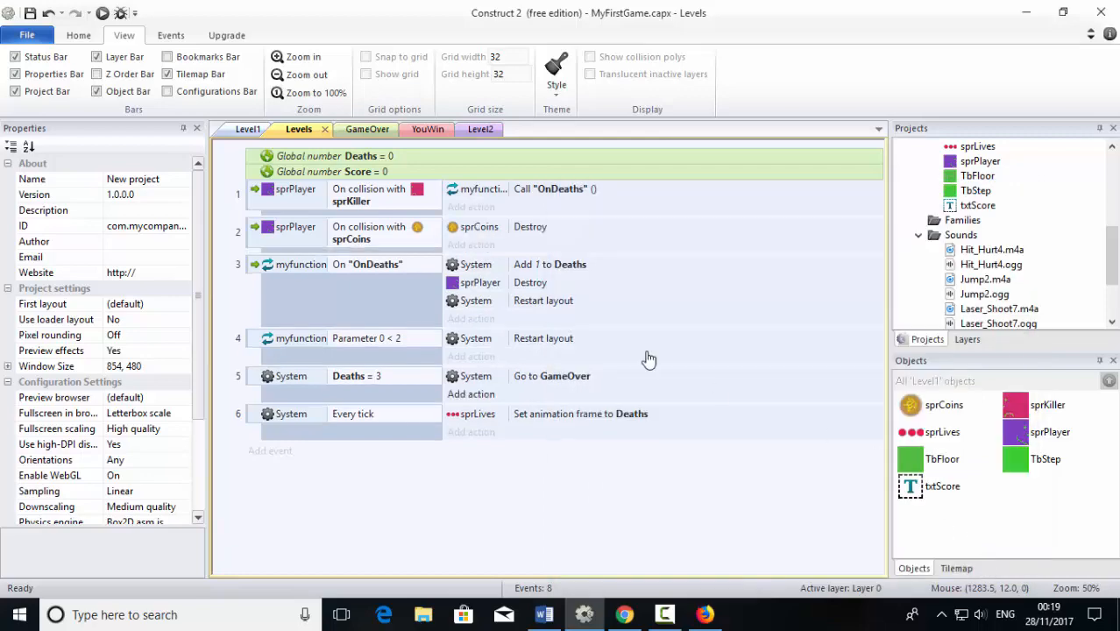
- Add a MyAudio Play action for Pickup_Coin2, not looping at volume 0, to the coin collision event
click(473, 246)
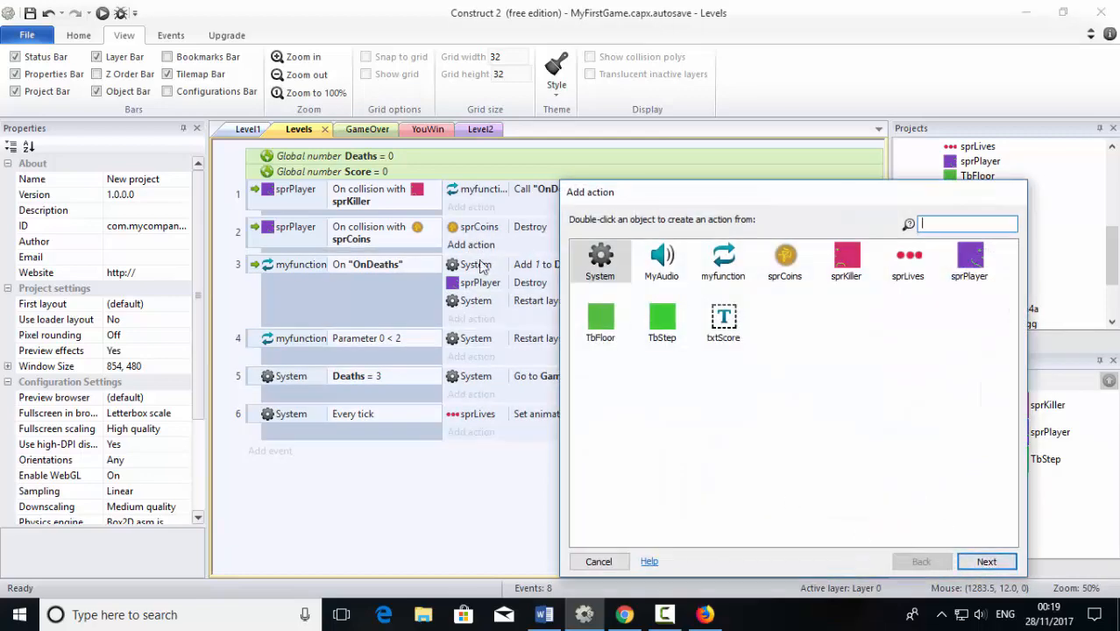
click(664, 268)
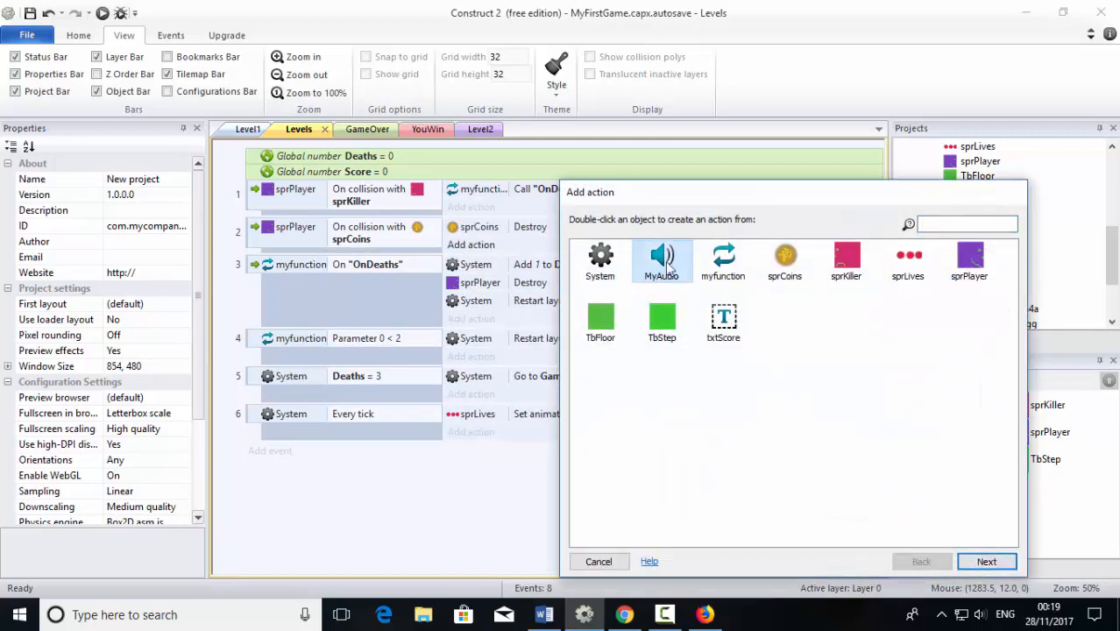
double_click(667, 254)
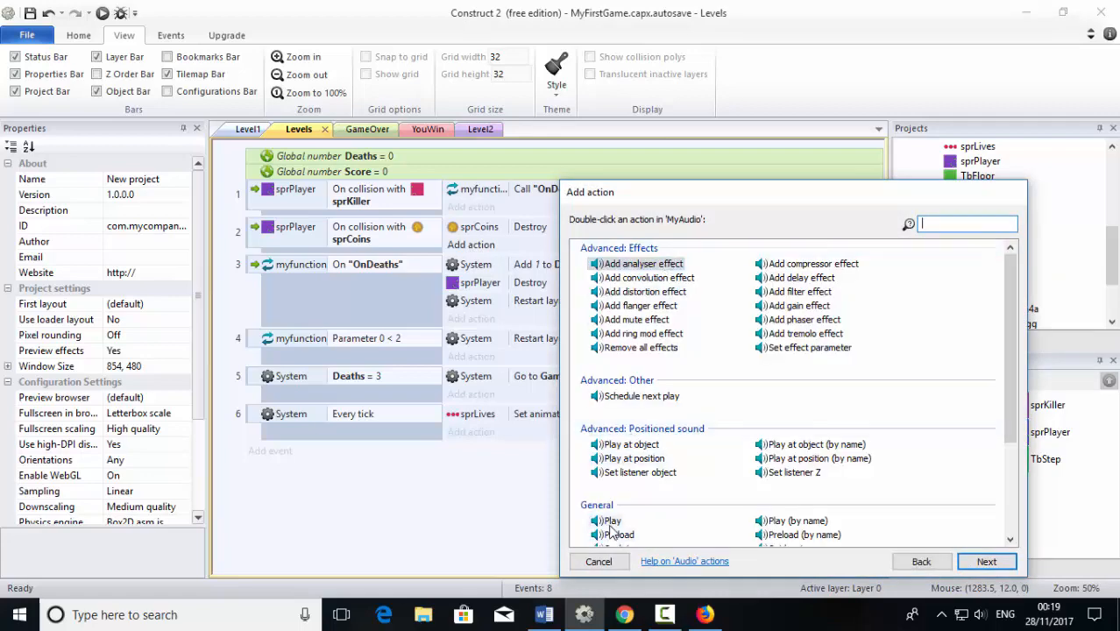
double_click(610, 525)
click(596, 305)
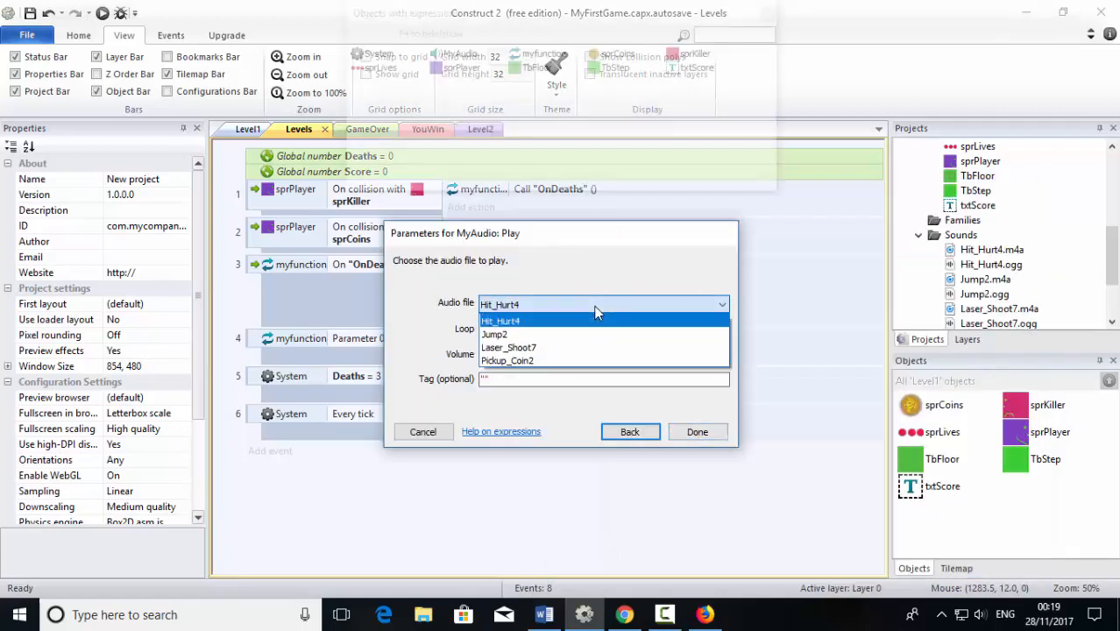
click(560, 360)
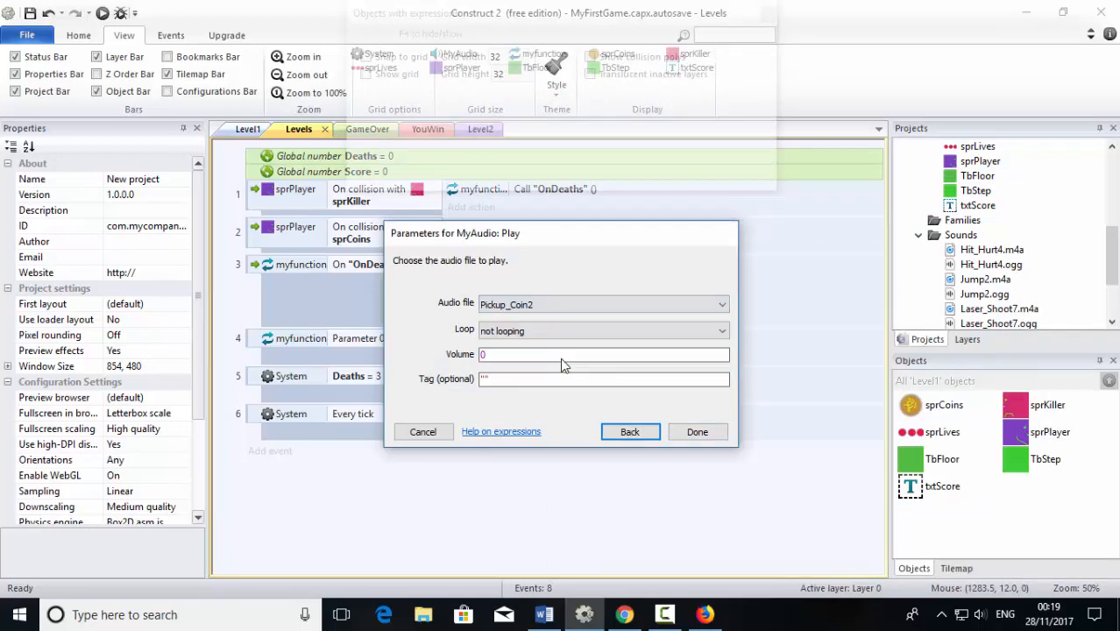
click(714, 436)
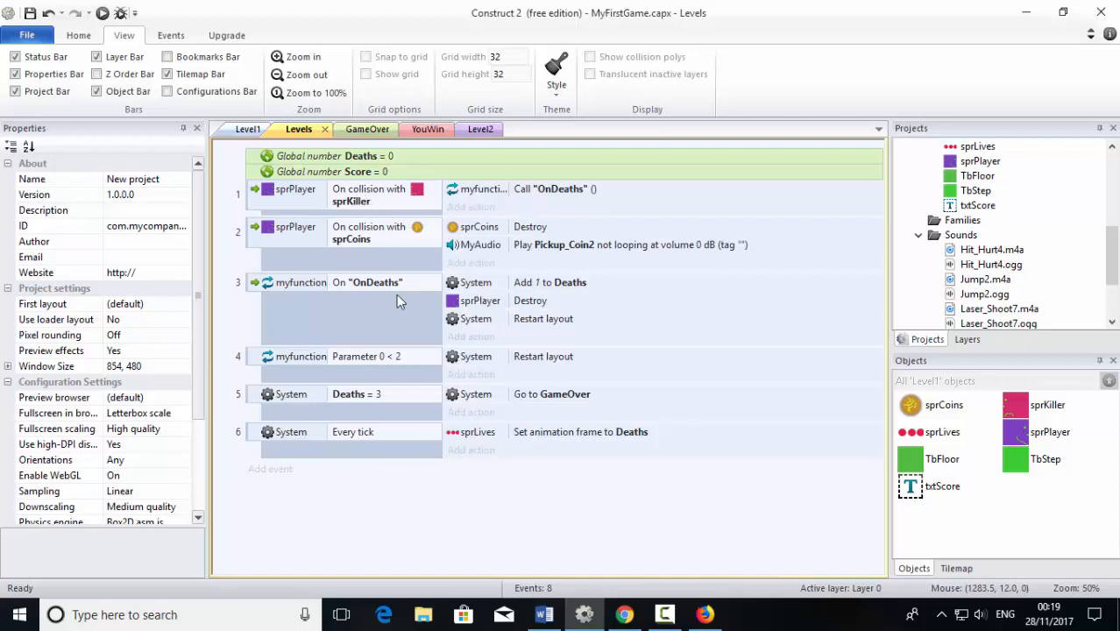
- Add a non-looping MyAudio Play action for Hit_Hurt4 to the "OnDeaths" event and move it above the sprPlayer Destroy action
click(472, 337)
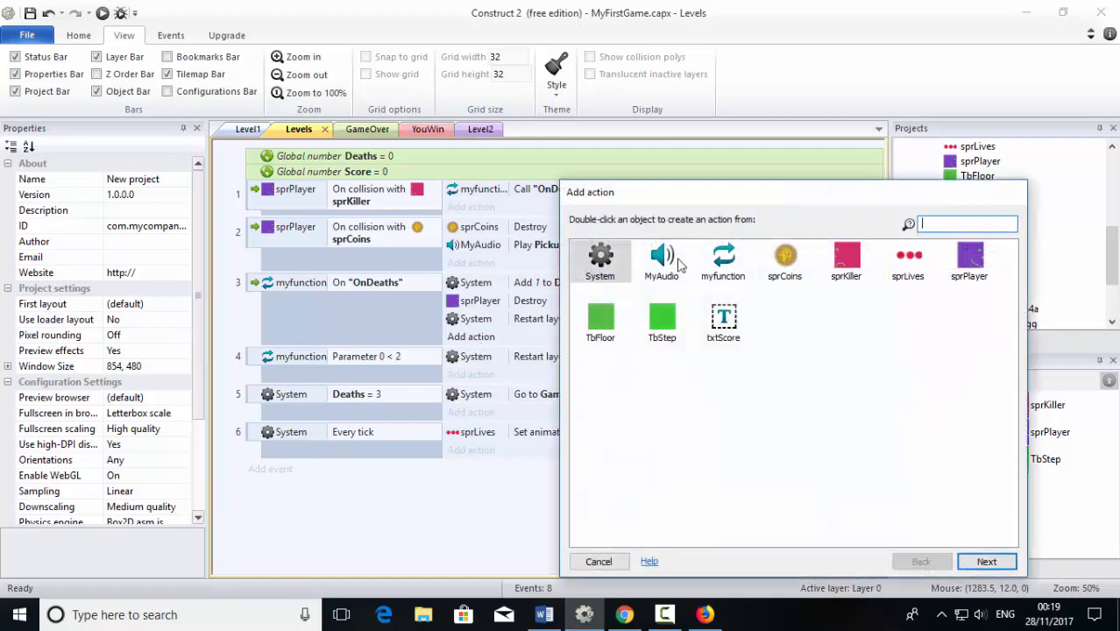
click(673, 263)
double_click(674, 259)
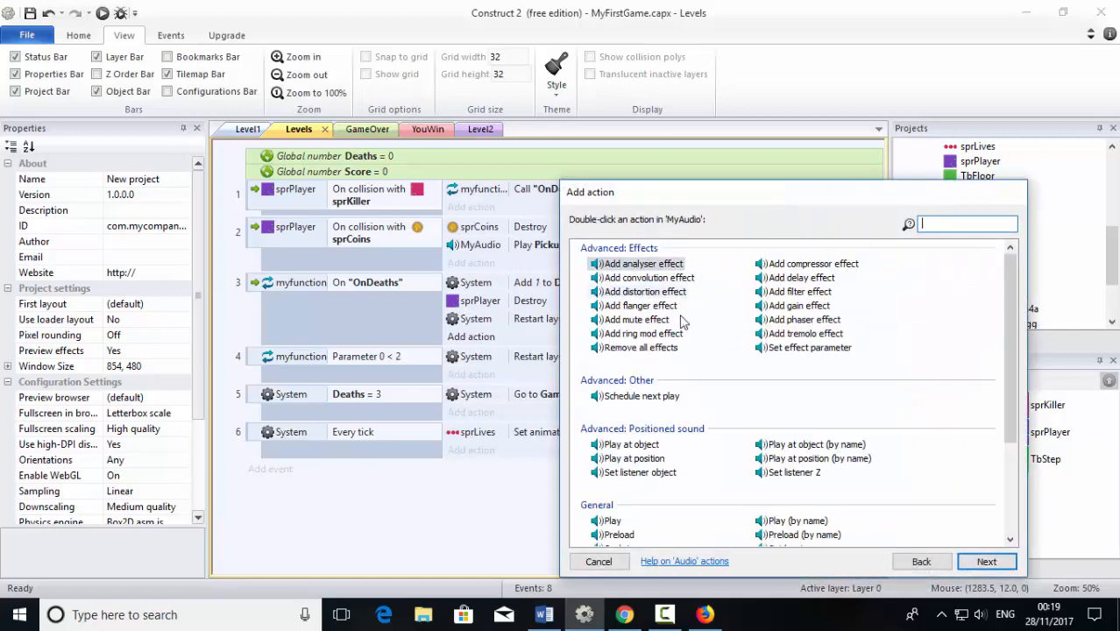
double_click(605, 519)
click(575, 303)
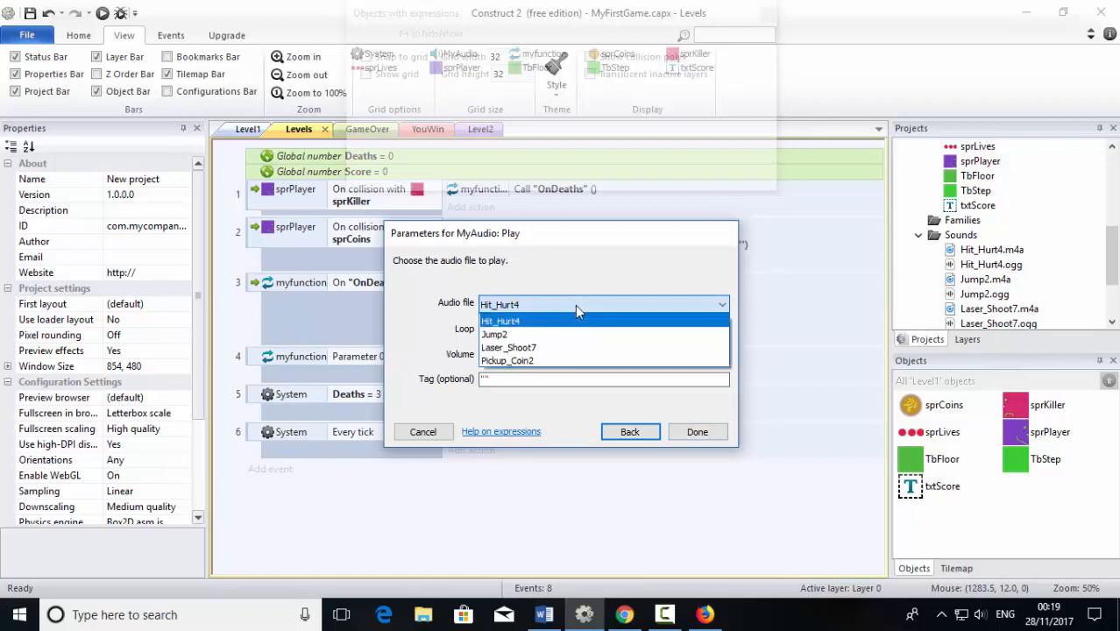
click(520, 324)
click(717, 430)
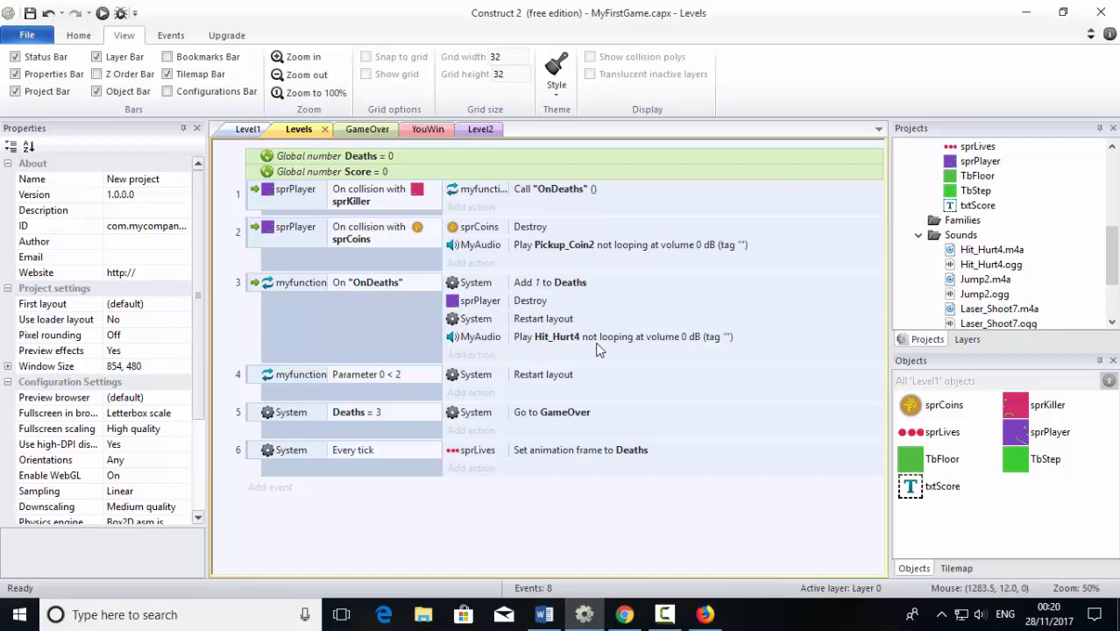
drag(462, 340, 470, 305)
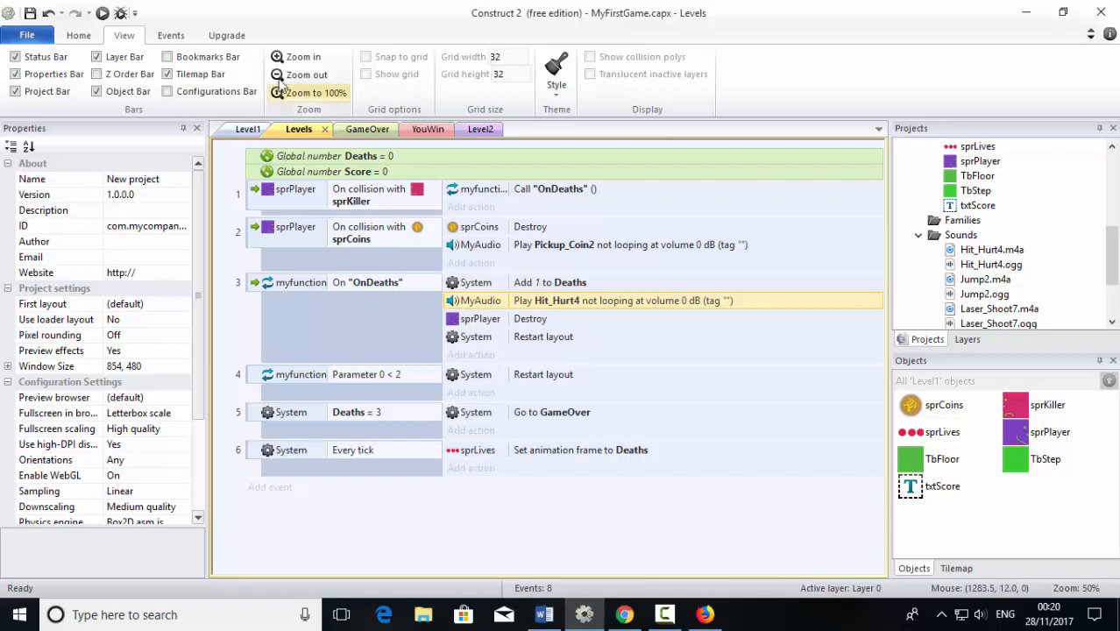
- Preview the game in the browser, move and jump the player to test coin and killer collisions, and return to Construct 2
click(101, 15)
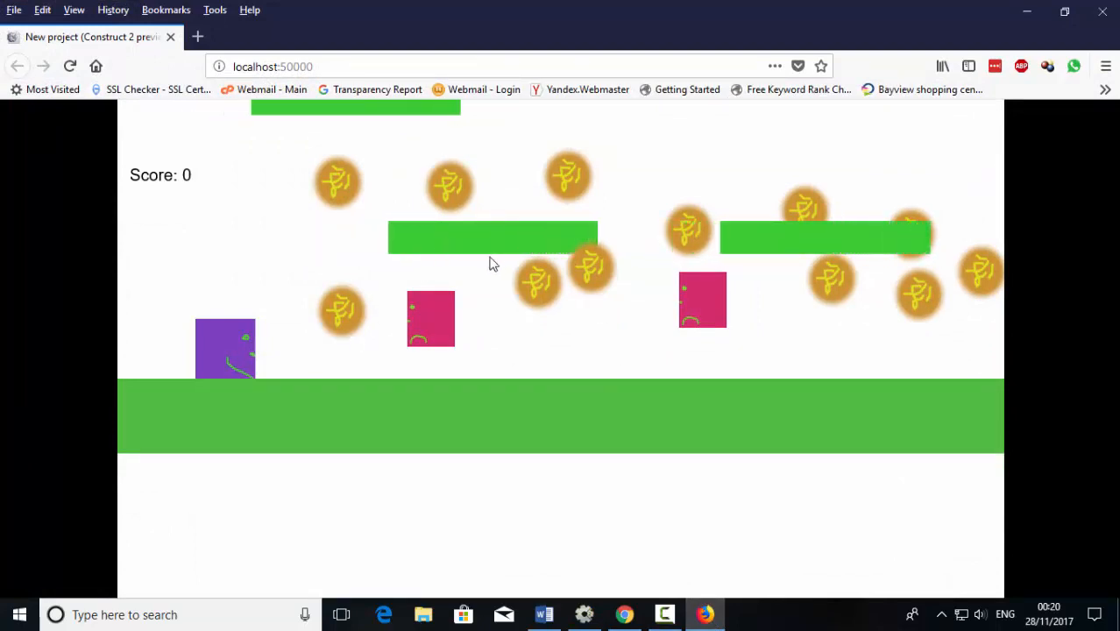
key(Right)
key(Right)
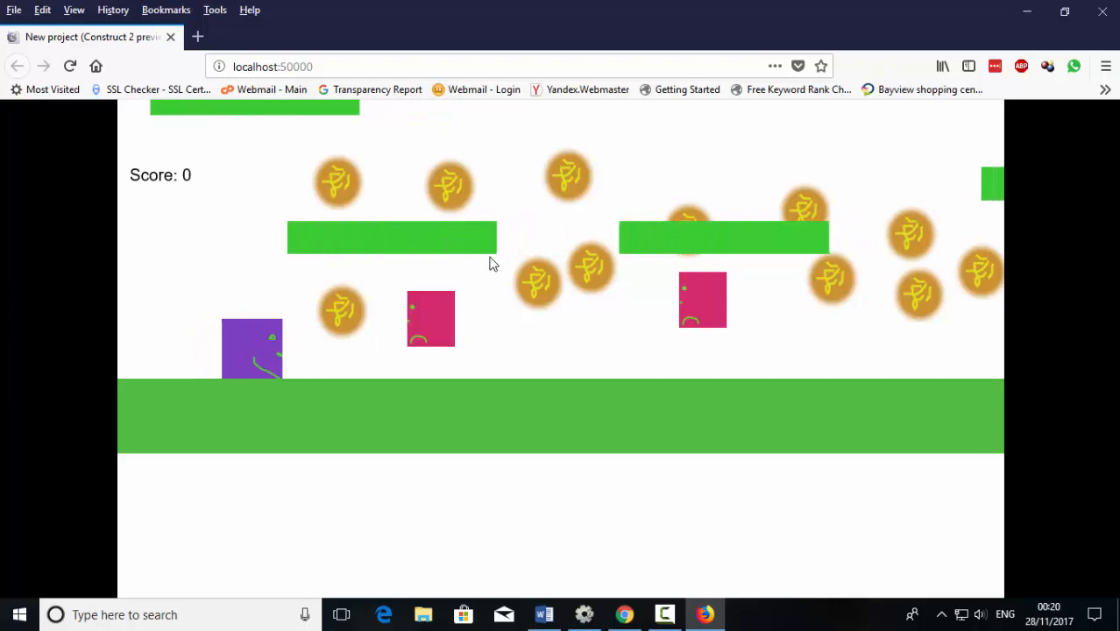
key(Up)
key(Right)
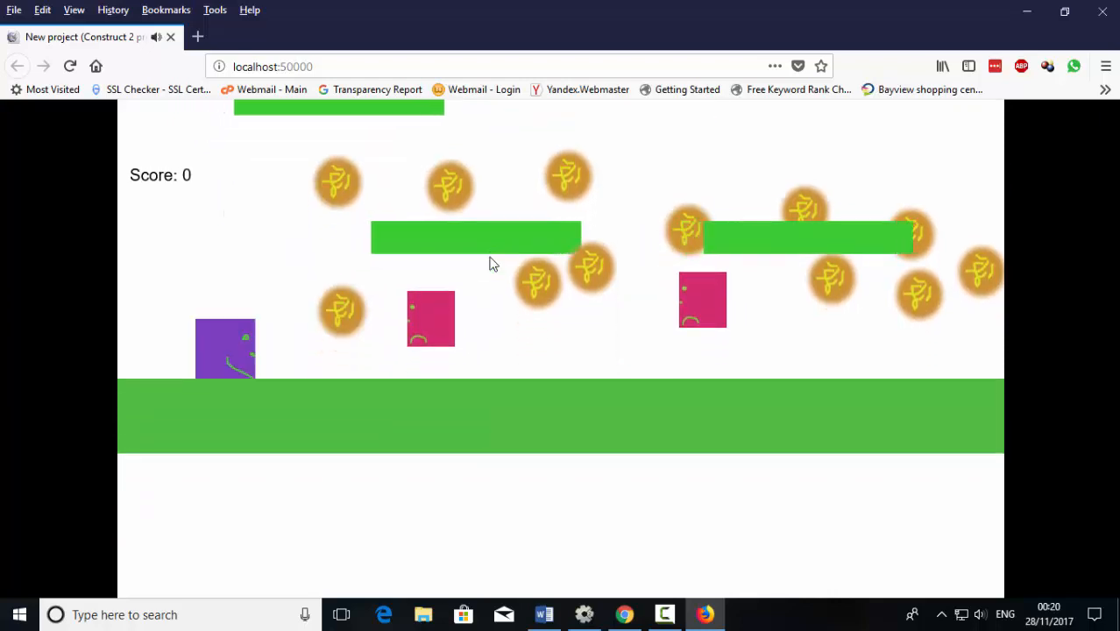
key(Right)
key(Right)
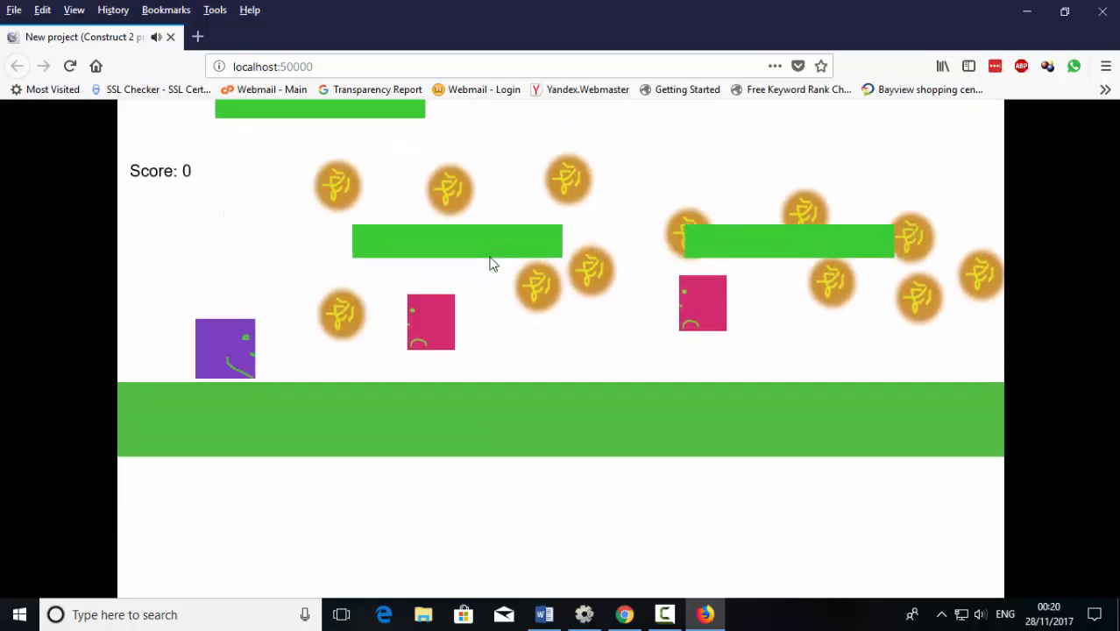
key(Right)
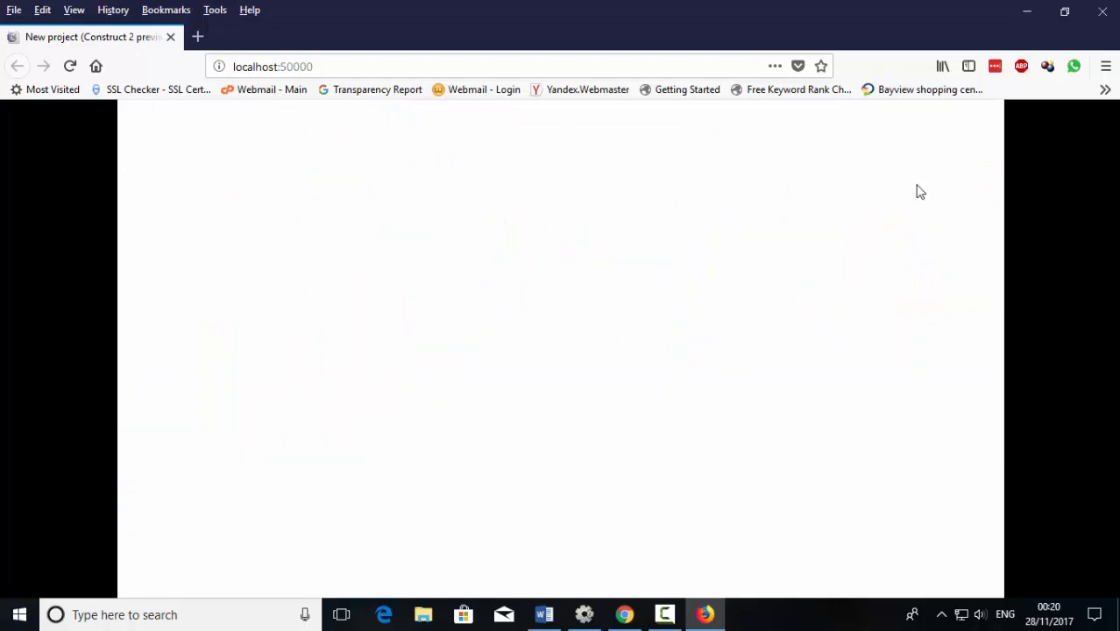
click(1028, 11)
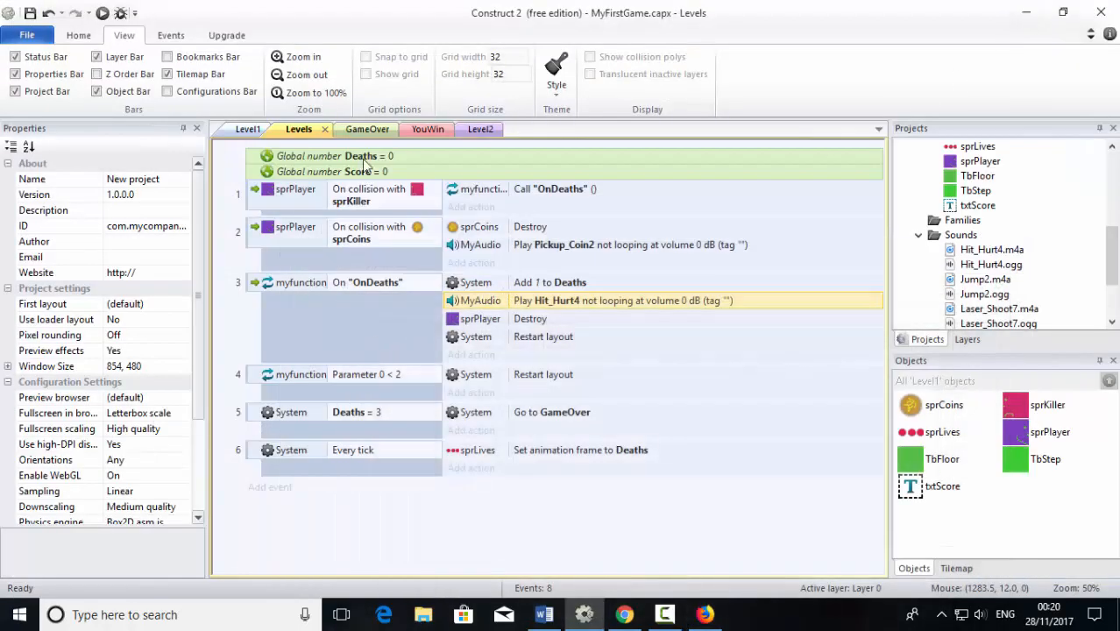
- Add the Anchor behavior to the sprLives sprite in the Level1 layout
click(248, 129)
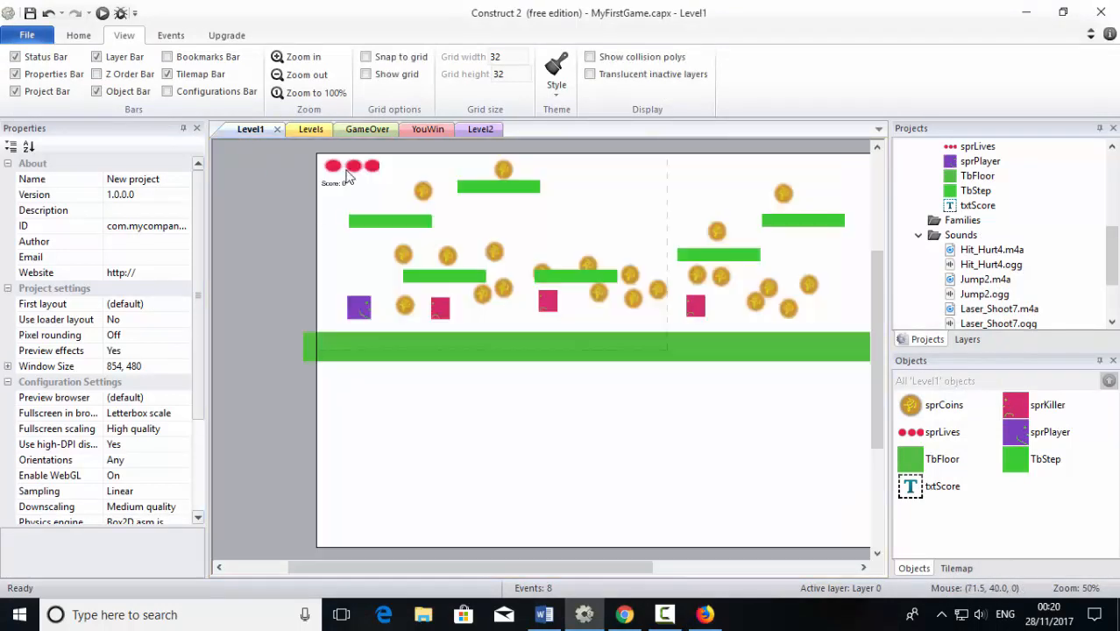
click(347, 171)
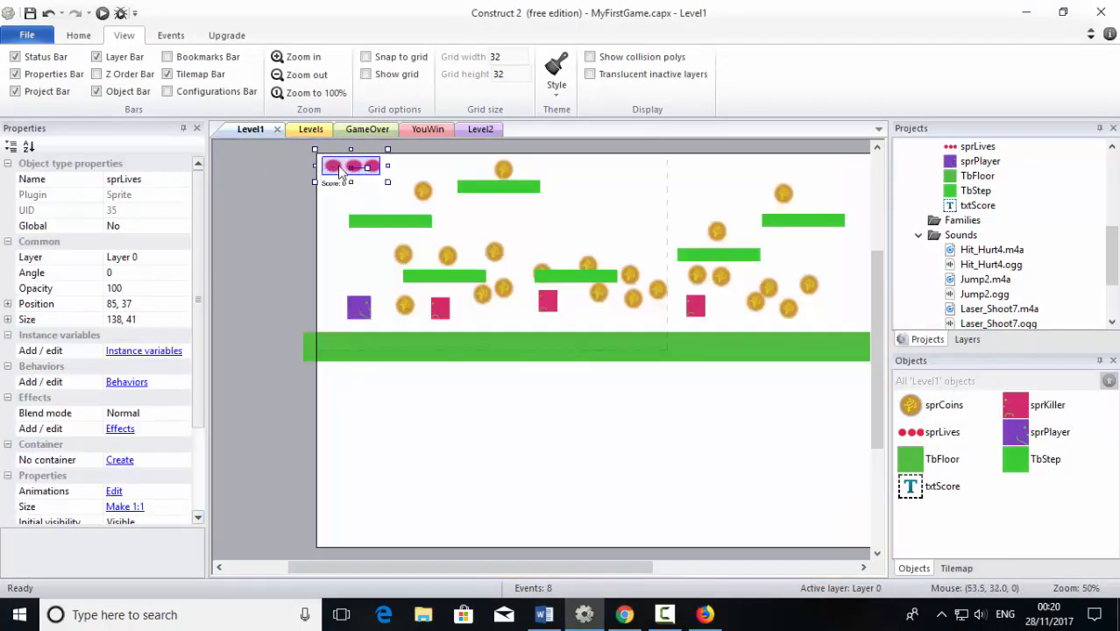
click(126, 382)
click(440, 218)
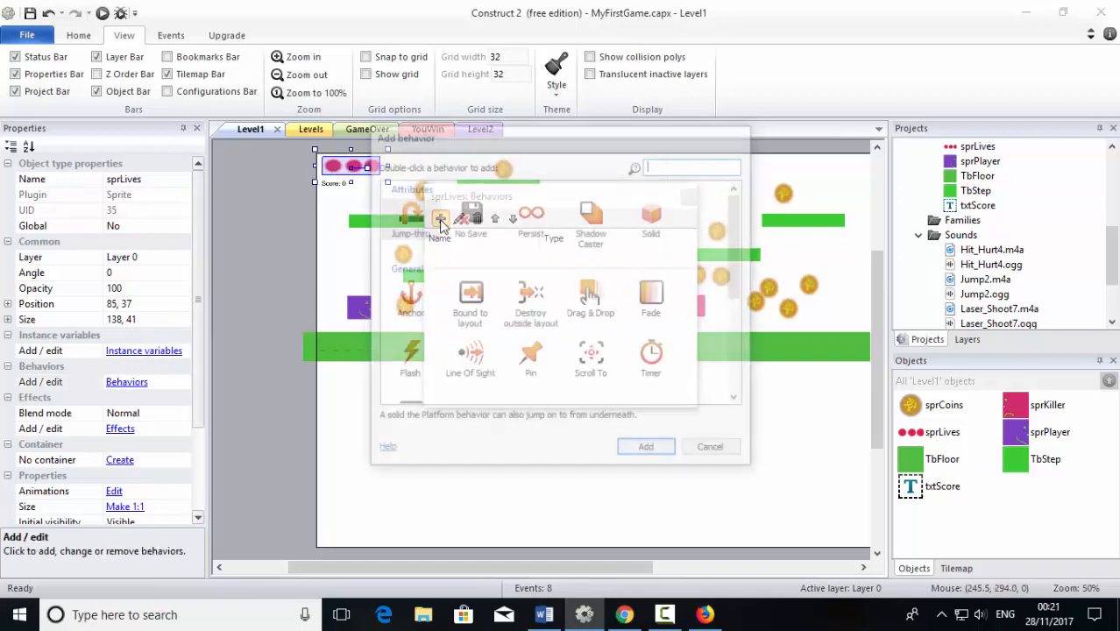
click(413, 302)
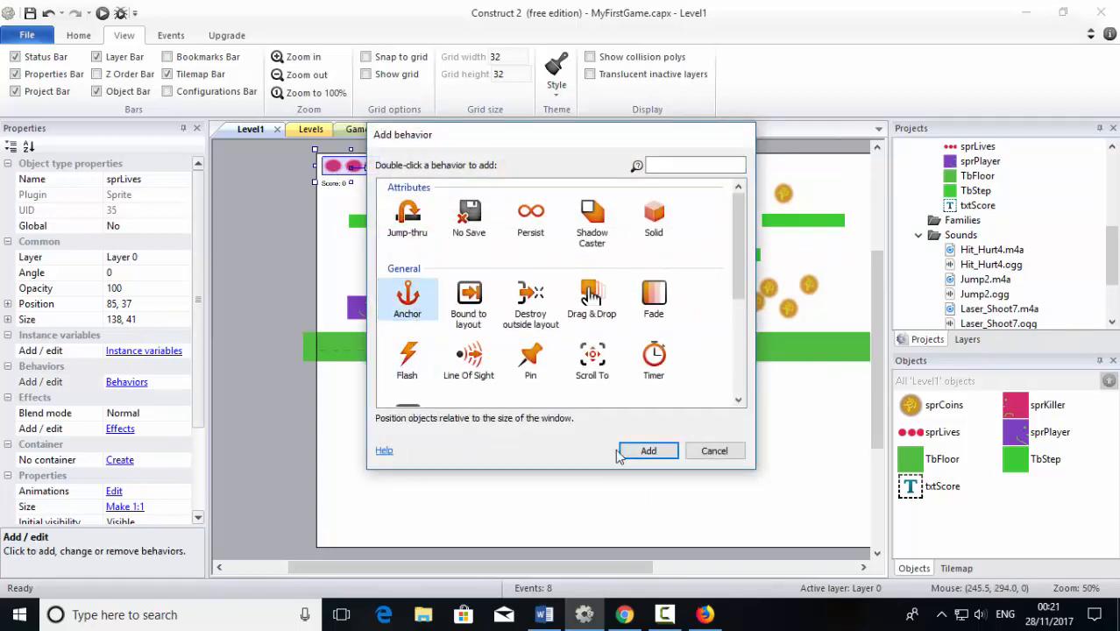
click(649, 451)
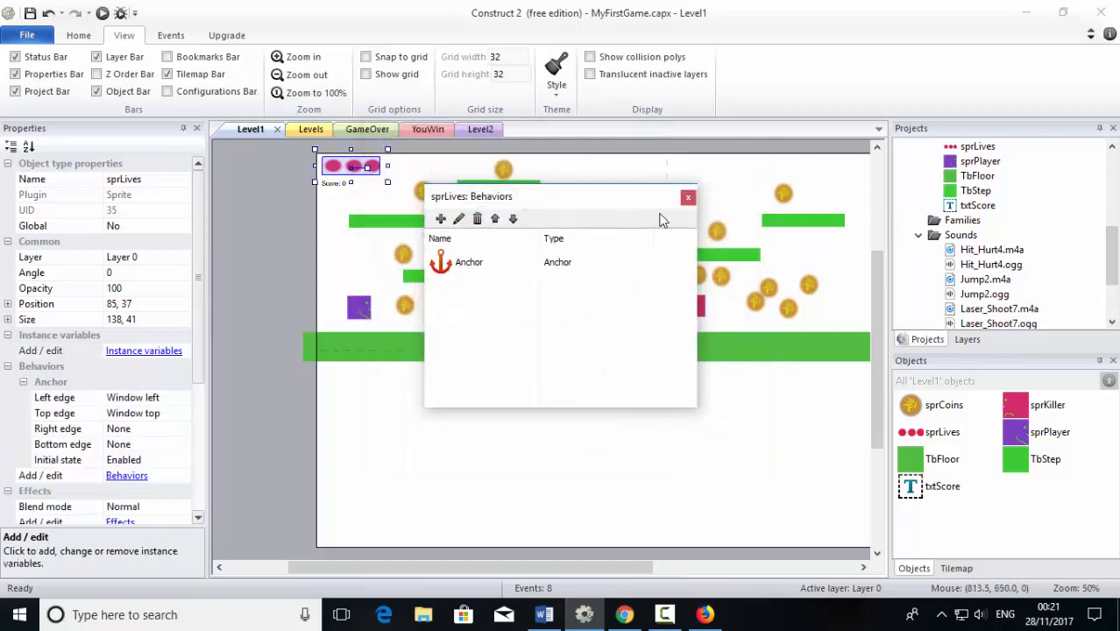
click(688, 199)
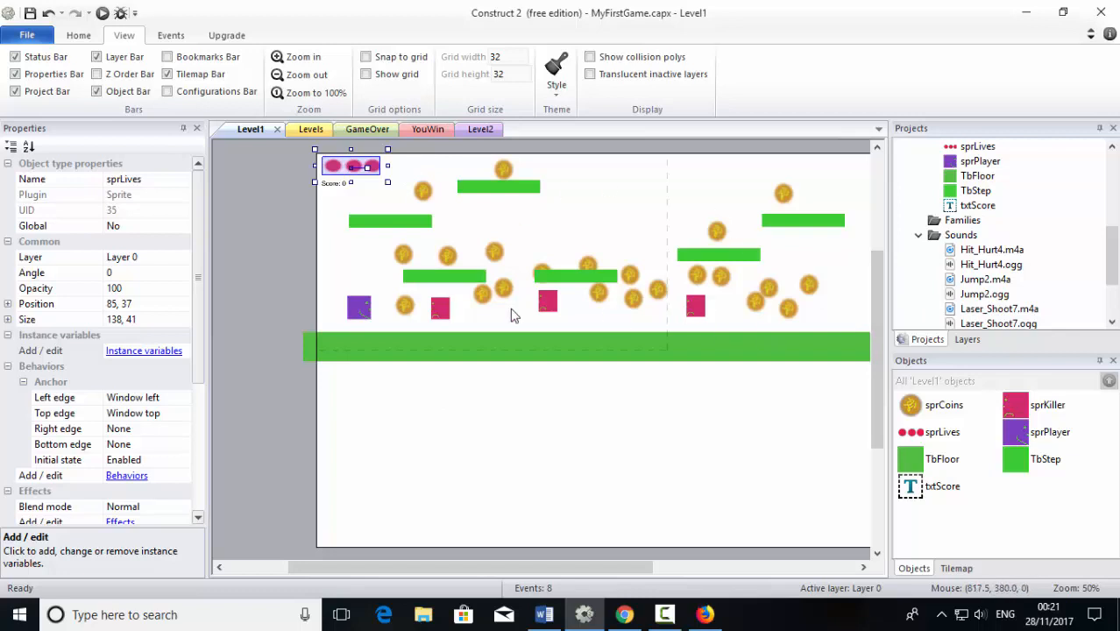
scroll(973, 230, up, 1)
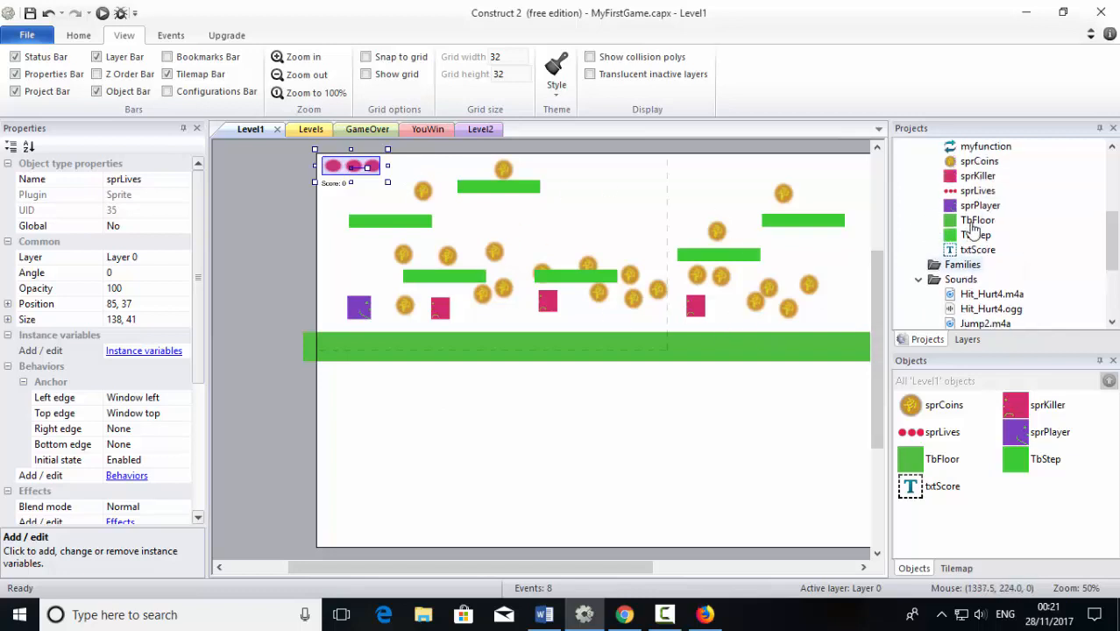
scroll(973, 229, up, 4)
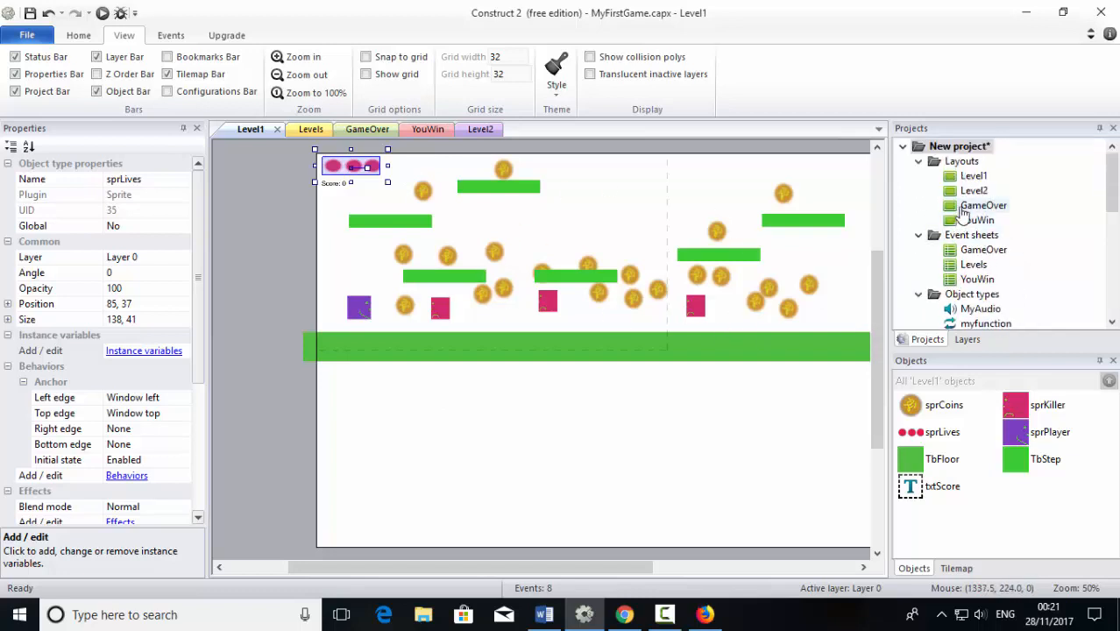
- Open the GameOver layout, add a TbFloor instance and stretch it to about 1764 by 72 across the layout's lower part
click(978, 206)
double_click(978, 206)
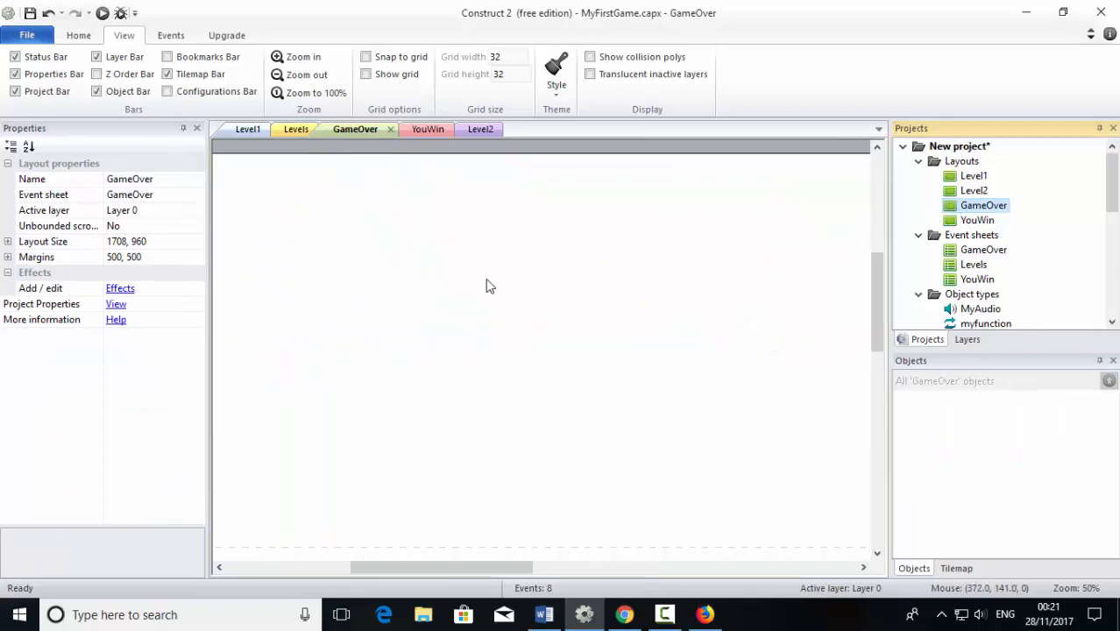
right_click(399, 303)
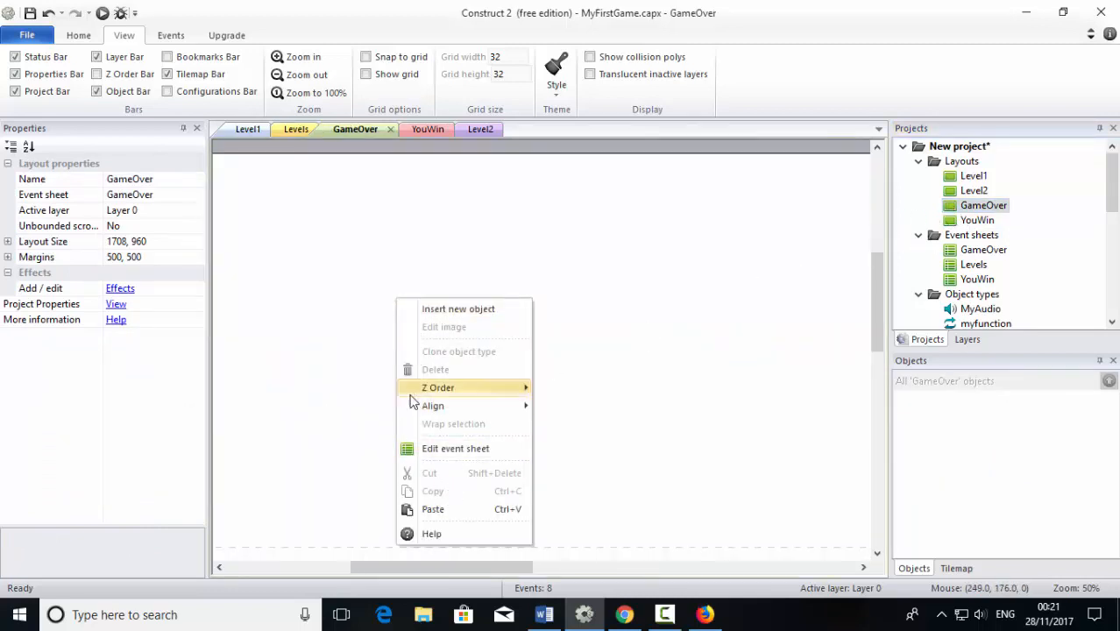
click(684, 338)
scroll(1002, 249, down, 4)
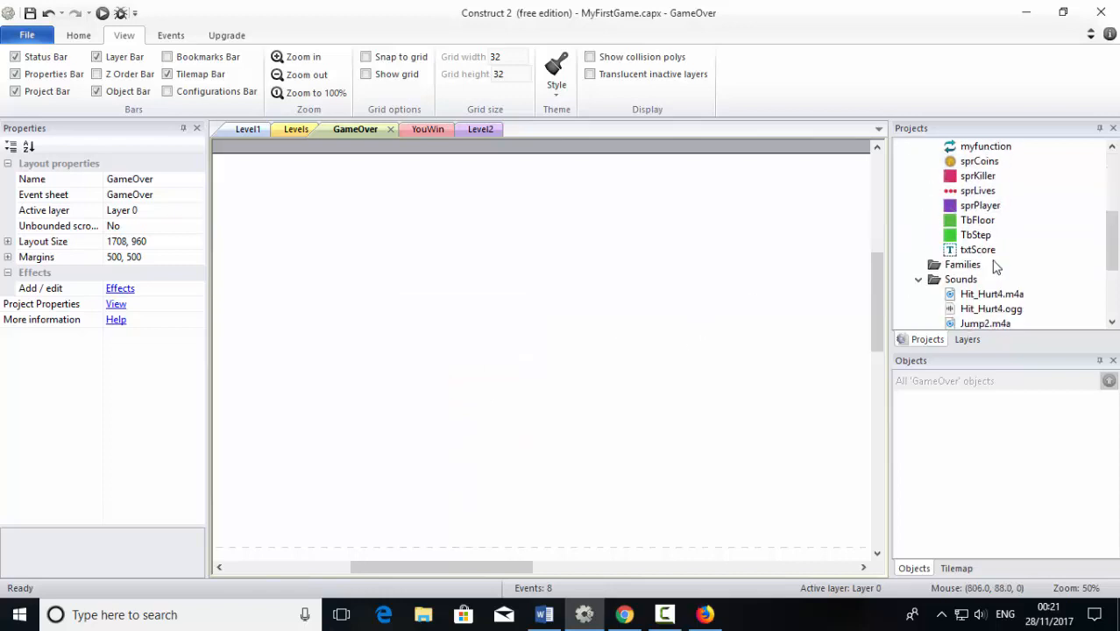
drag(977, 220, 396, 366)
drag(501, 401, 298, 553)
drag(463, 558, 462, 515)
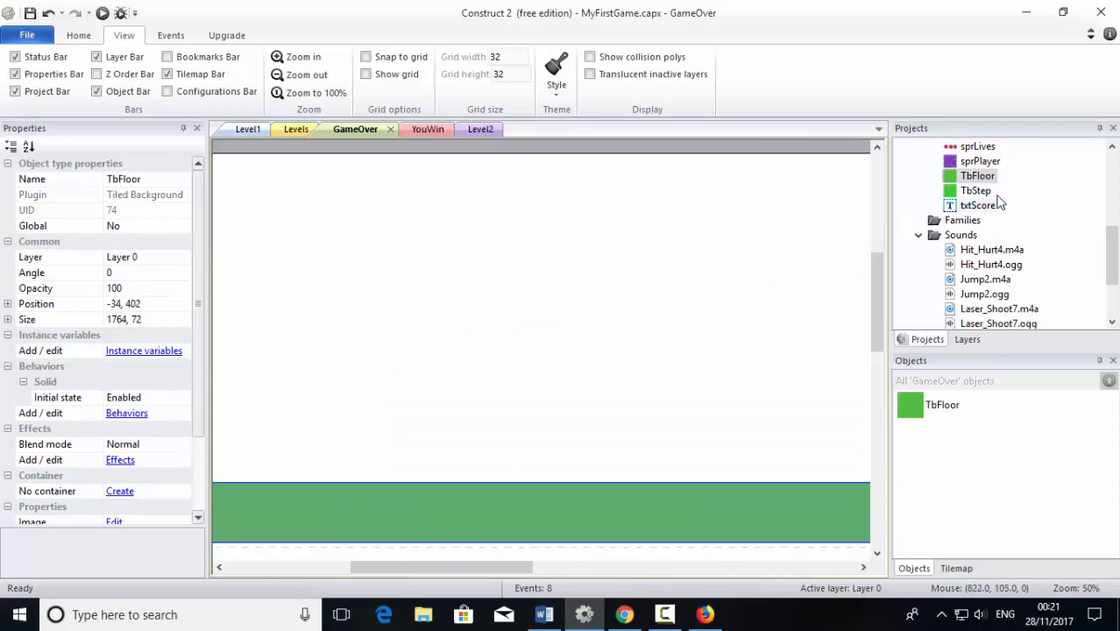
- Place an sprPlayer instance just above the floor in the GameOver layout, at about 322, 351
scroll(996, 200, up, 1)
drag(980, 205, 455, 462)
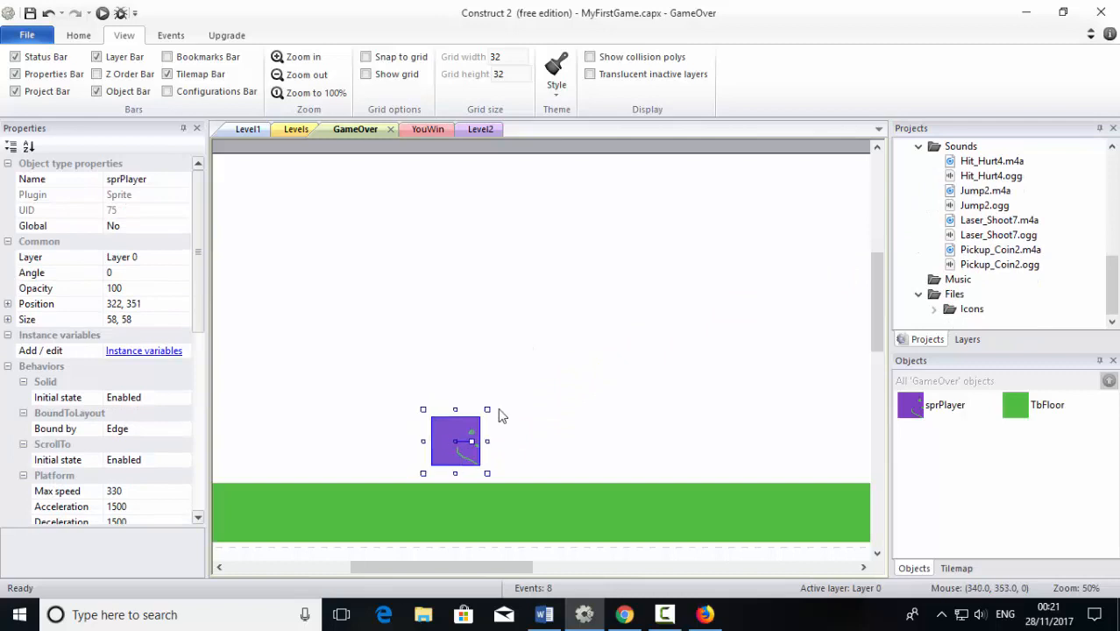
click(523, 308)
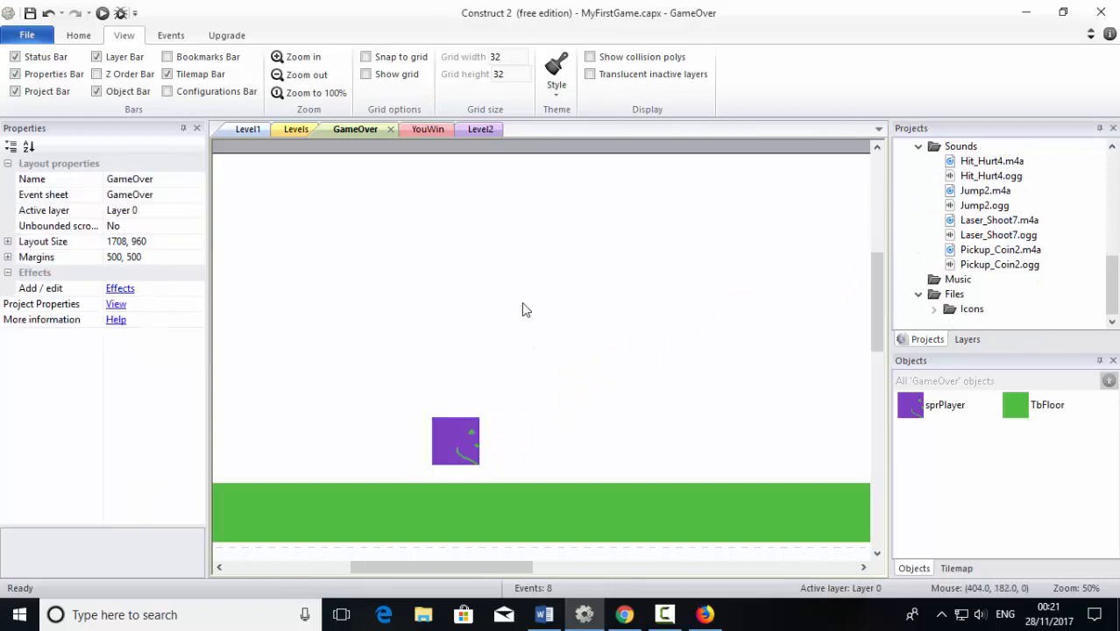
- Insert a Text object named txtBigText above the player in the GameOver layout, at about 210, 148
right_click(475, 249)
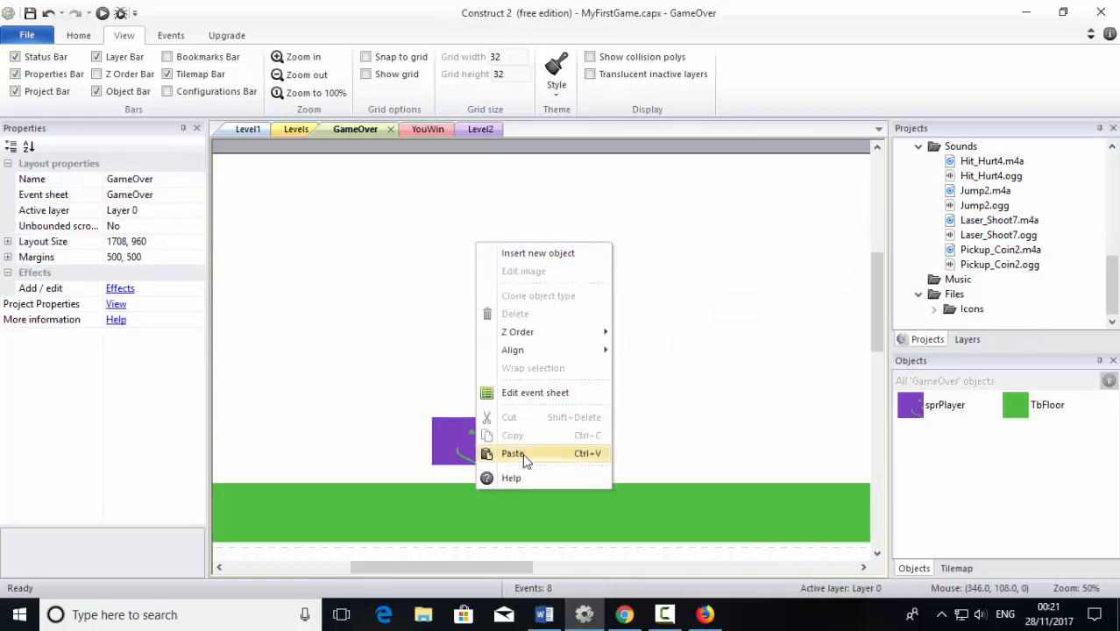
click(530, 253)
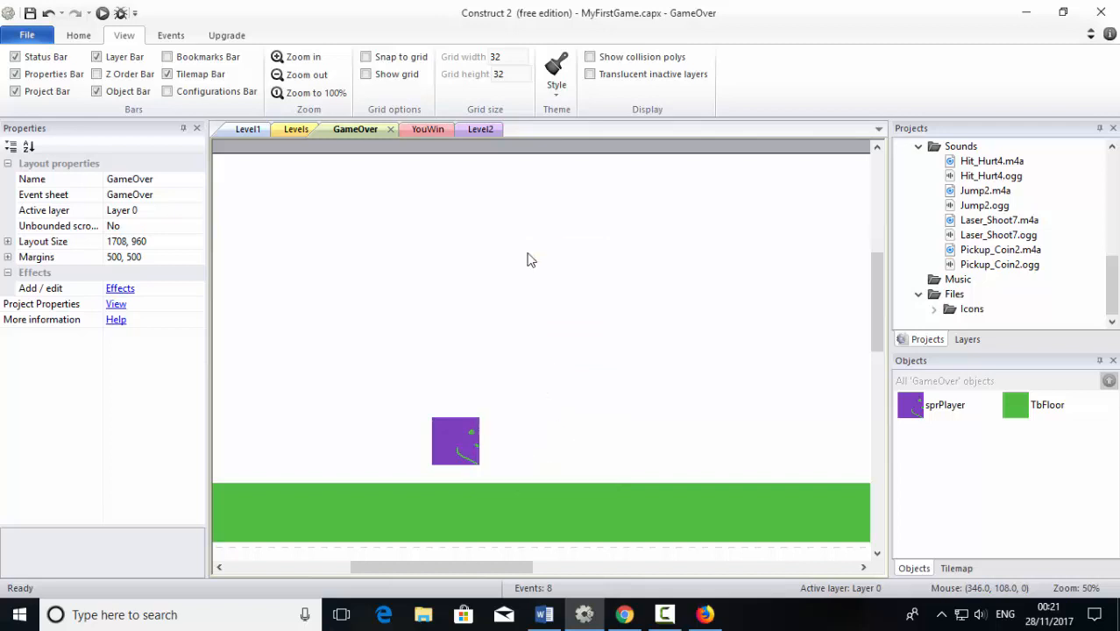
click(670, 344)
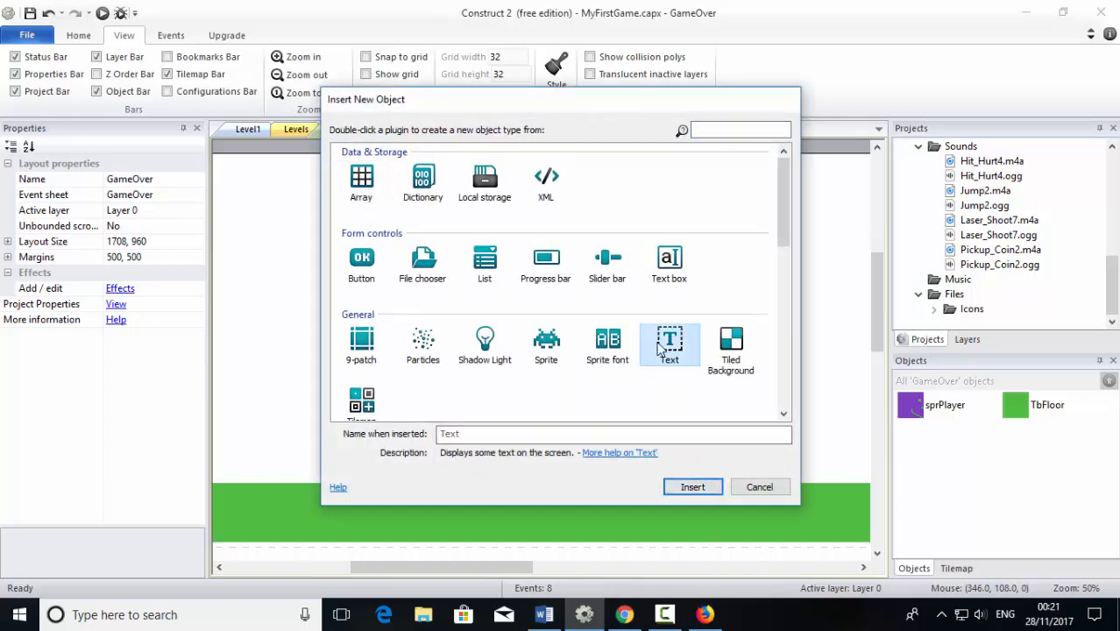
click(498, 433)
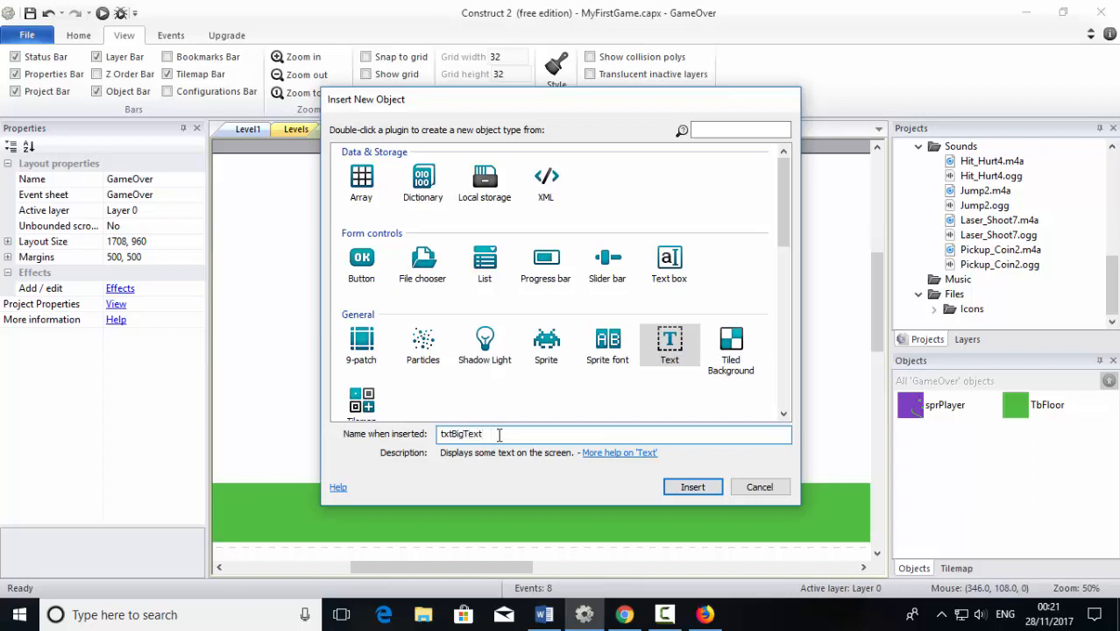
click(701, 492)
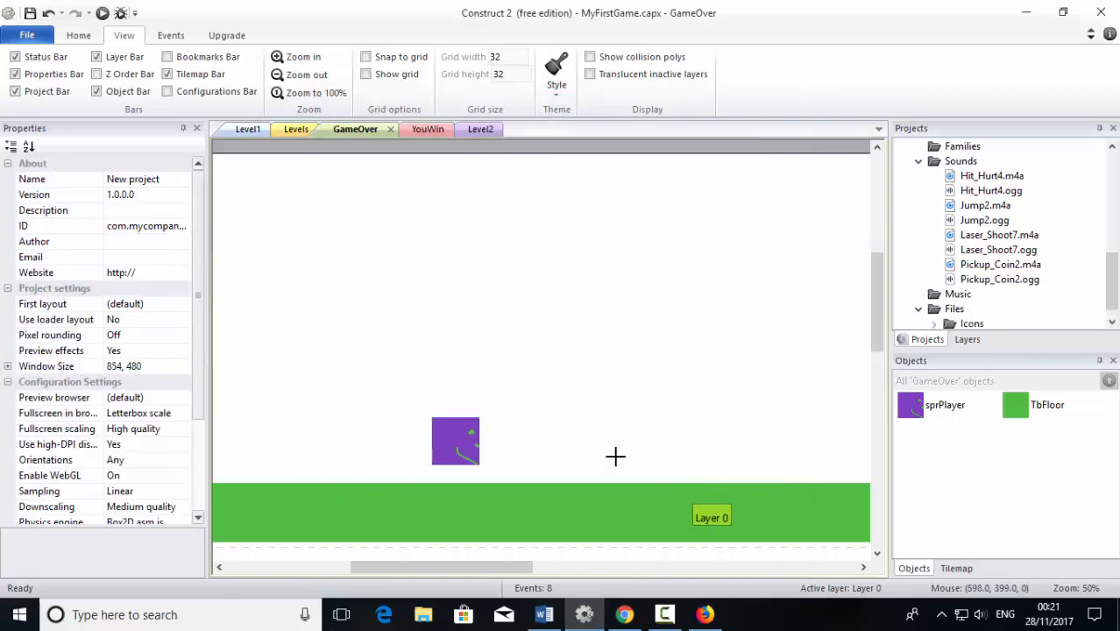
click(365, 276)
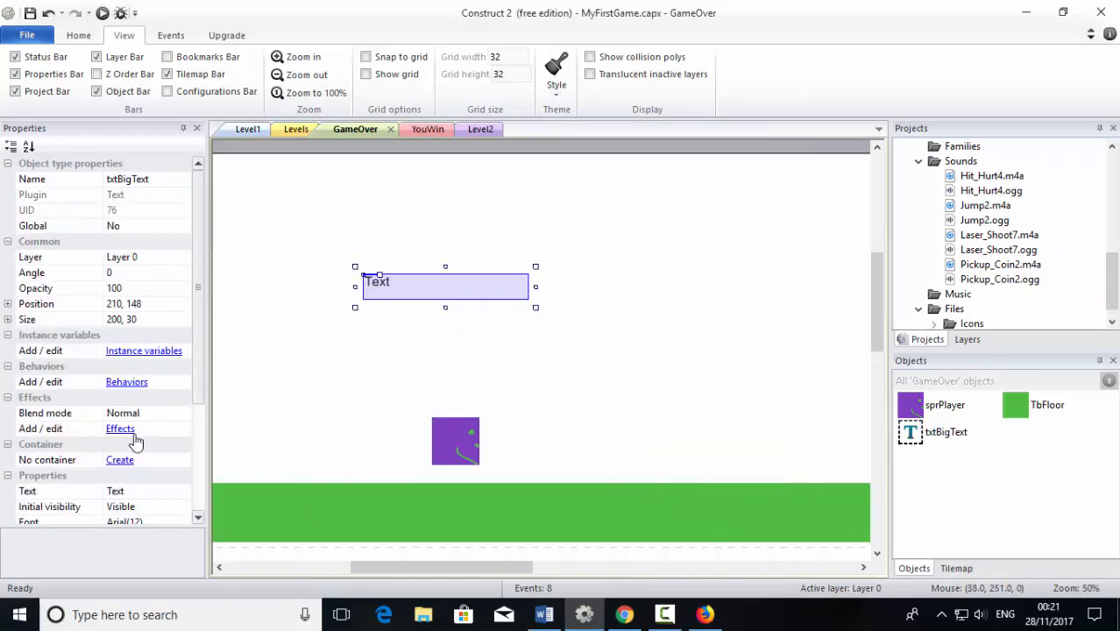
- Set the text of txtBigText to "Game Over" and its Arial font size to 100
scroll(200, 330, down, 3)
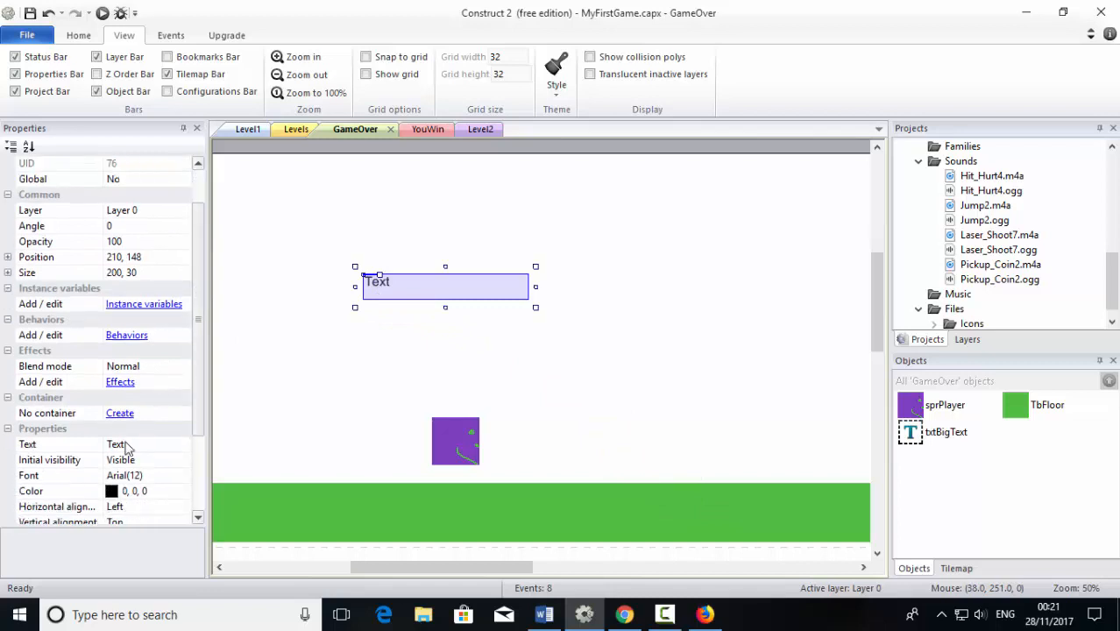
click(149, 445)
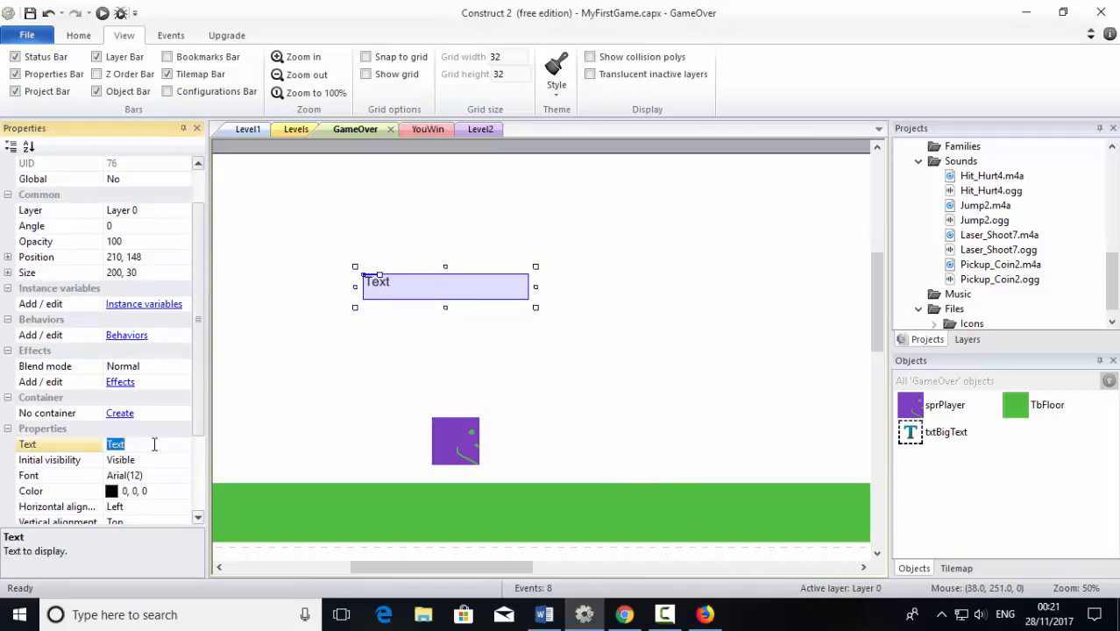
text(Game Over)
click(145, 475)
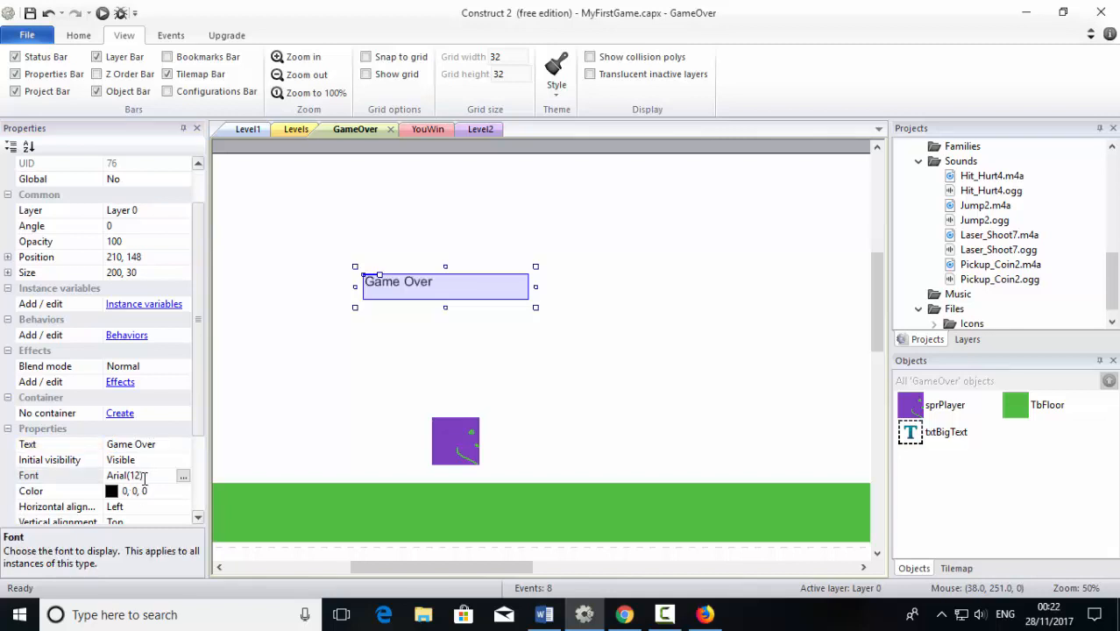
click(183, 476)
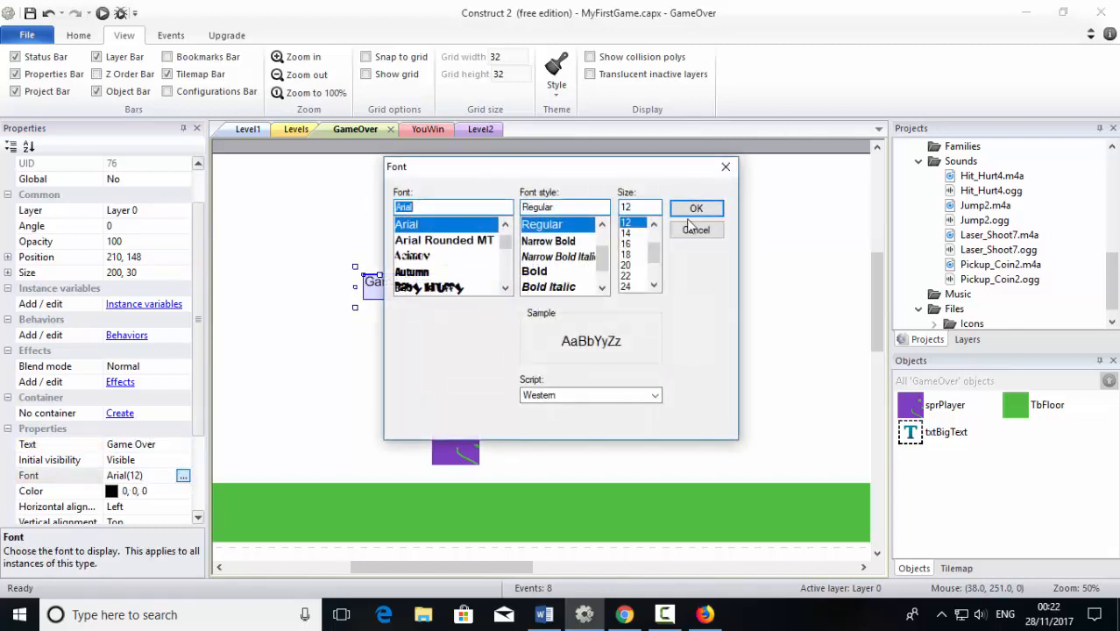
drag(656, 252, 655, 279)
click(627, 287)
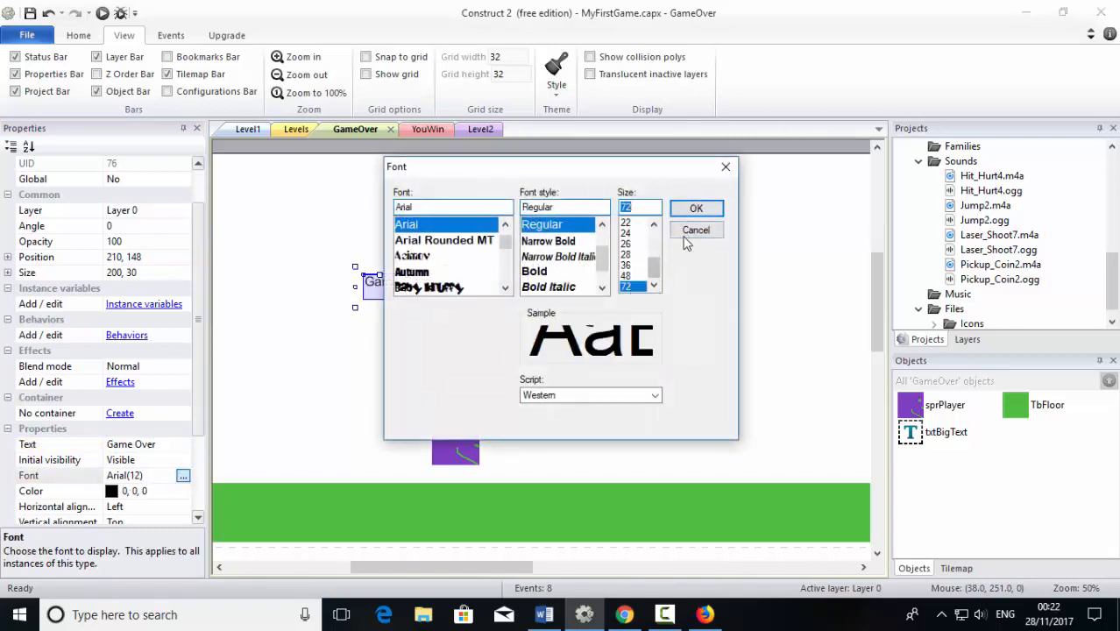
double_click(645, 208)
text(100)
click(696, 209)
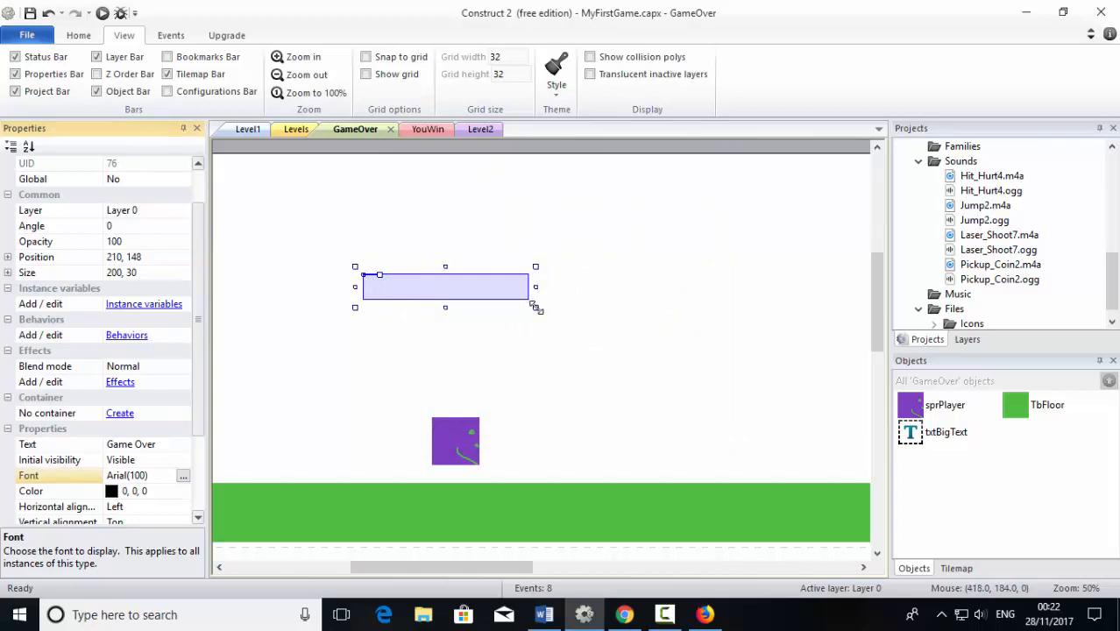
- Enlarge the txtBigText box to about 883 by 201 and move it to about -34, 105 above the player
drag(536, 307, 877, 415)
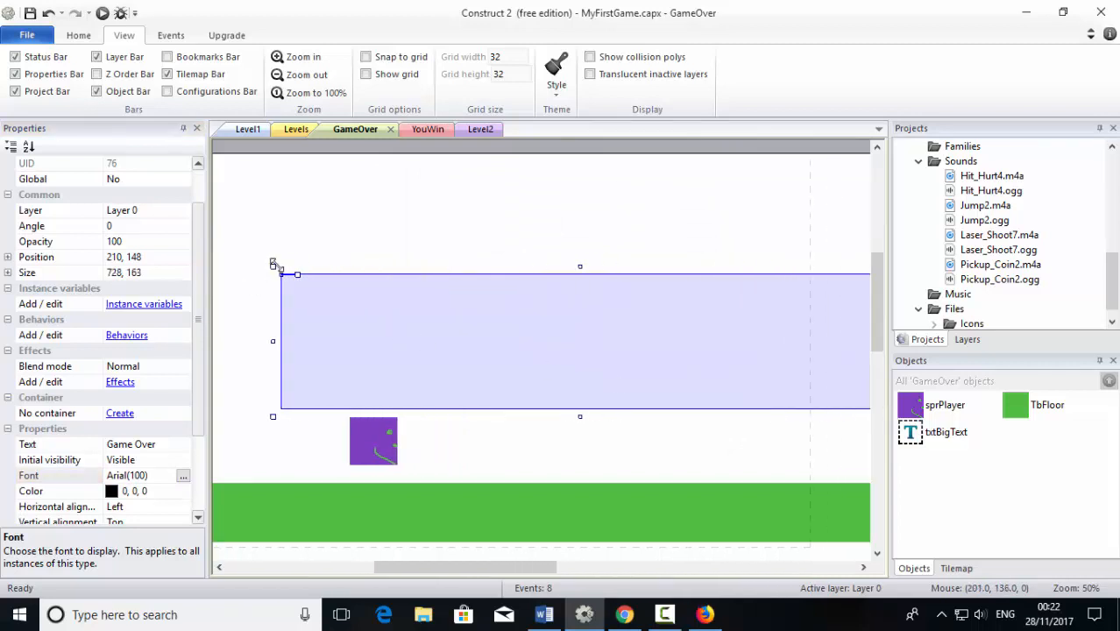
drag(271, 265, 248, 236)
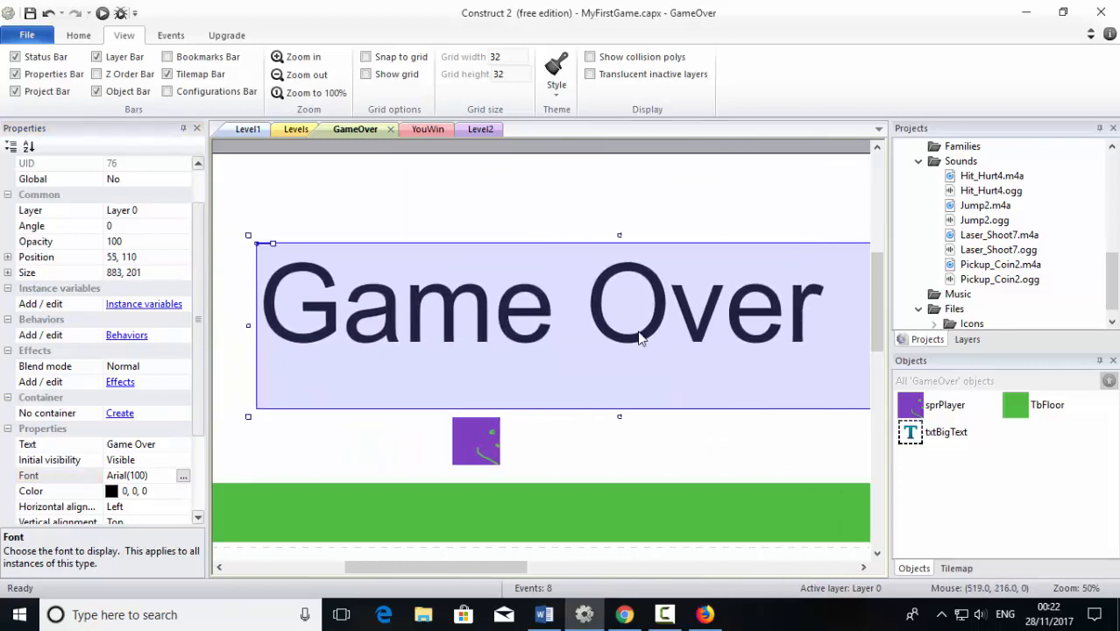
drag(637, 333, 561, 329)
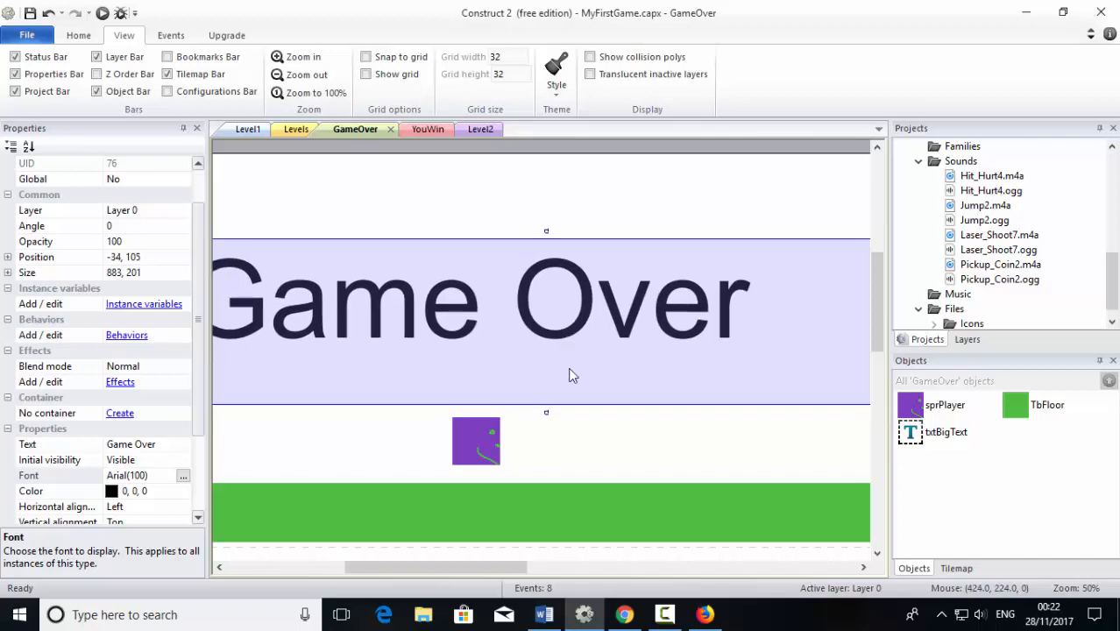
click(614, 465)
click(487, 442)
click(656, 421)
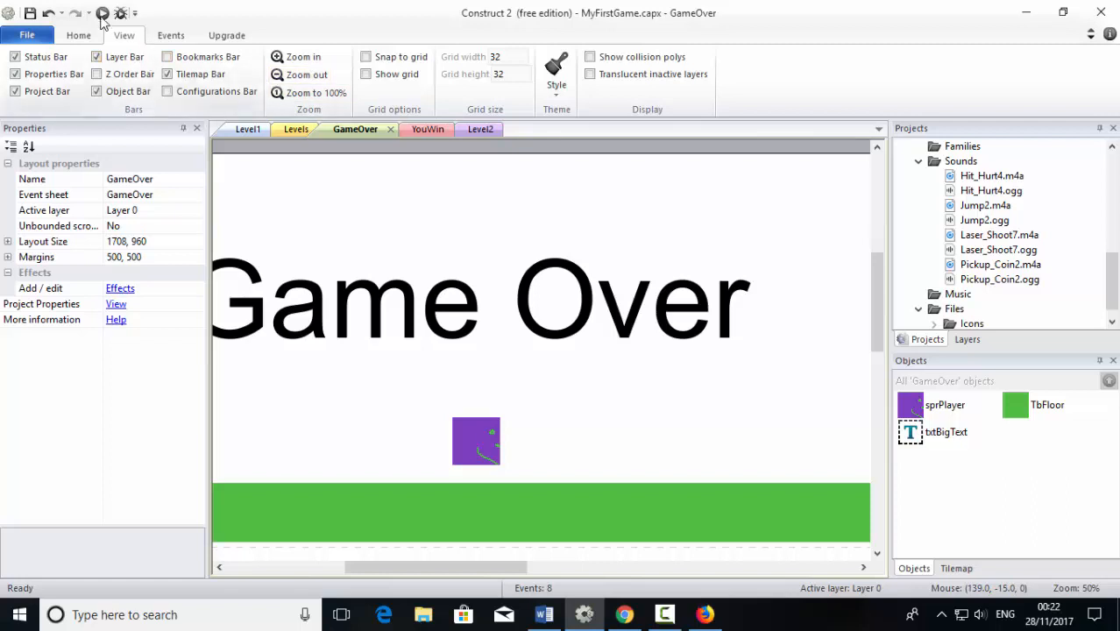
- Preview the game from the Level1 layout in Firefox, moving and jumping the player to collect coins and check the anchored lives display
click(248, 129)
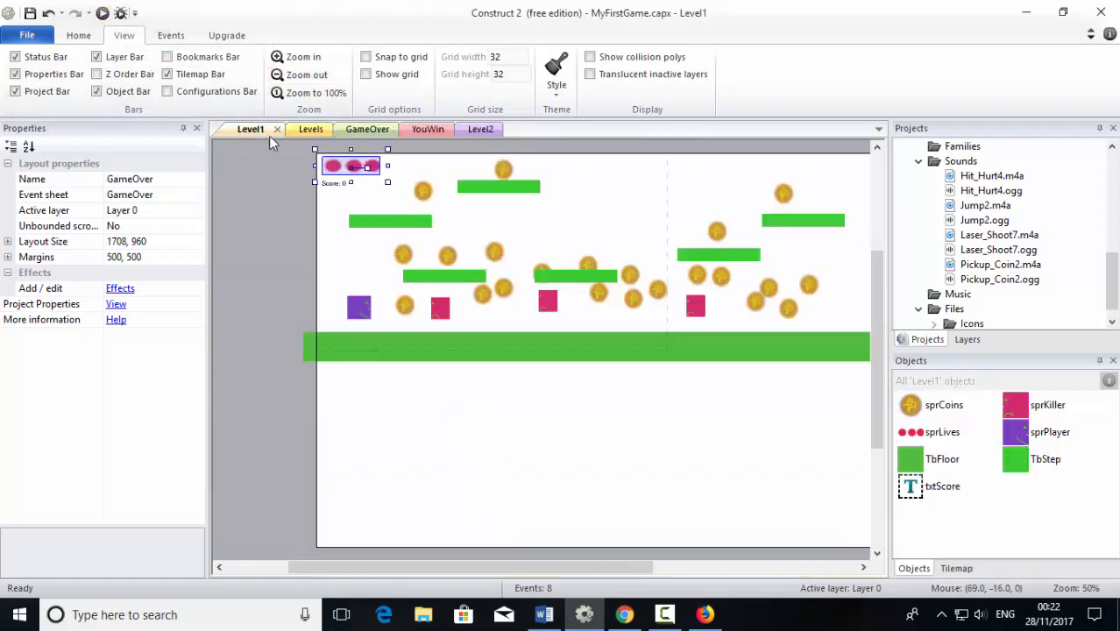
click(103, 13)
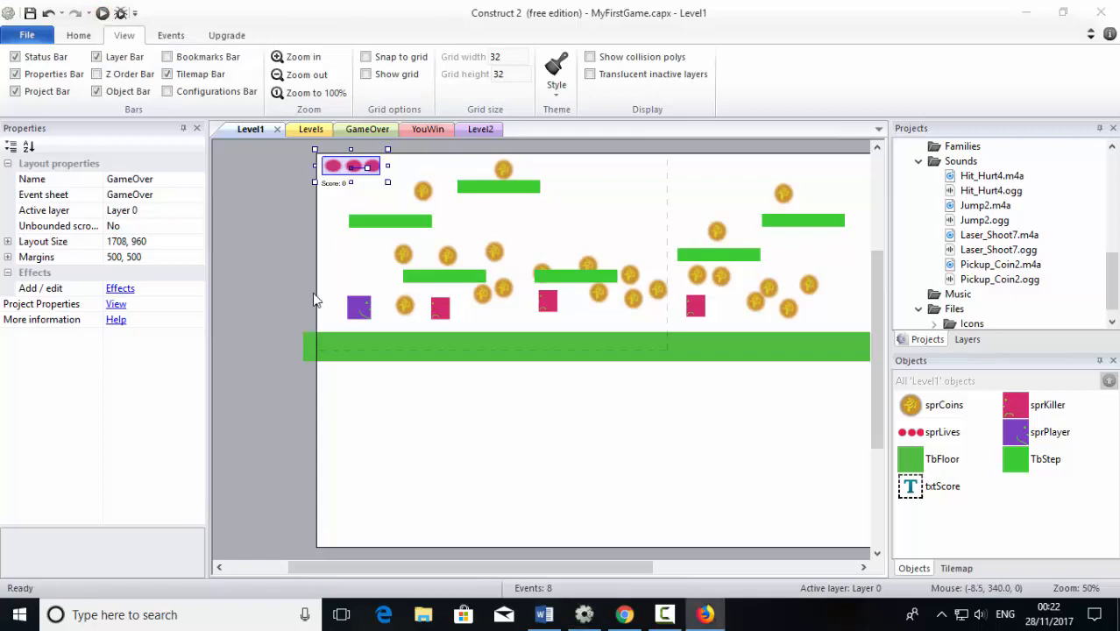
click(706, 615)
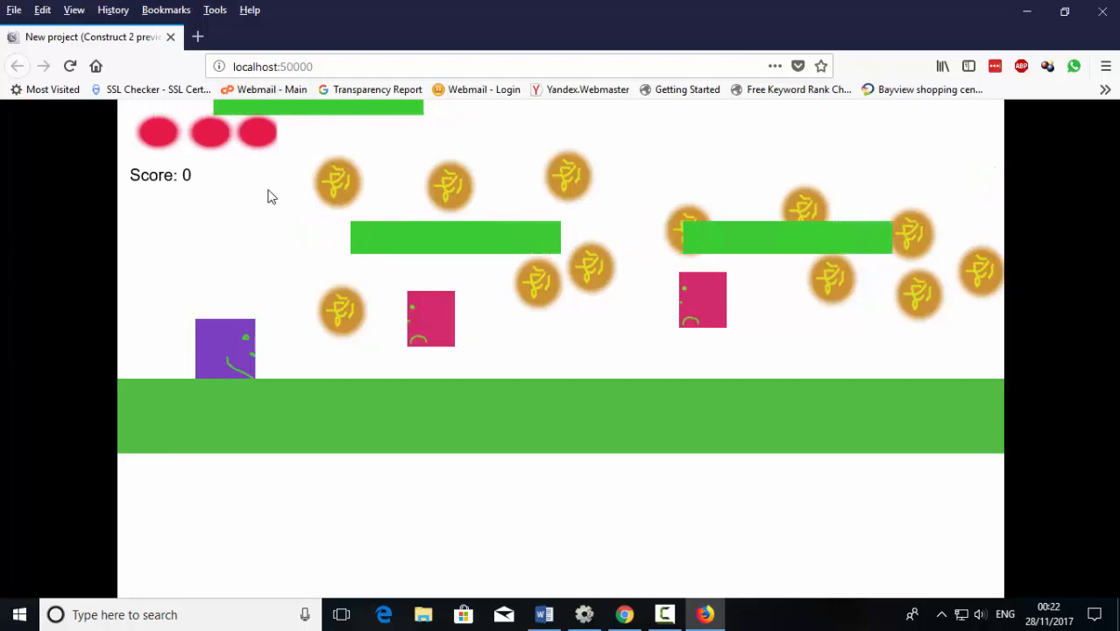
key(Right)
key(Right)
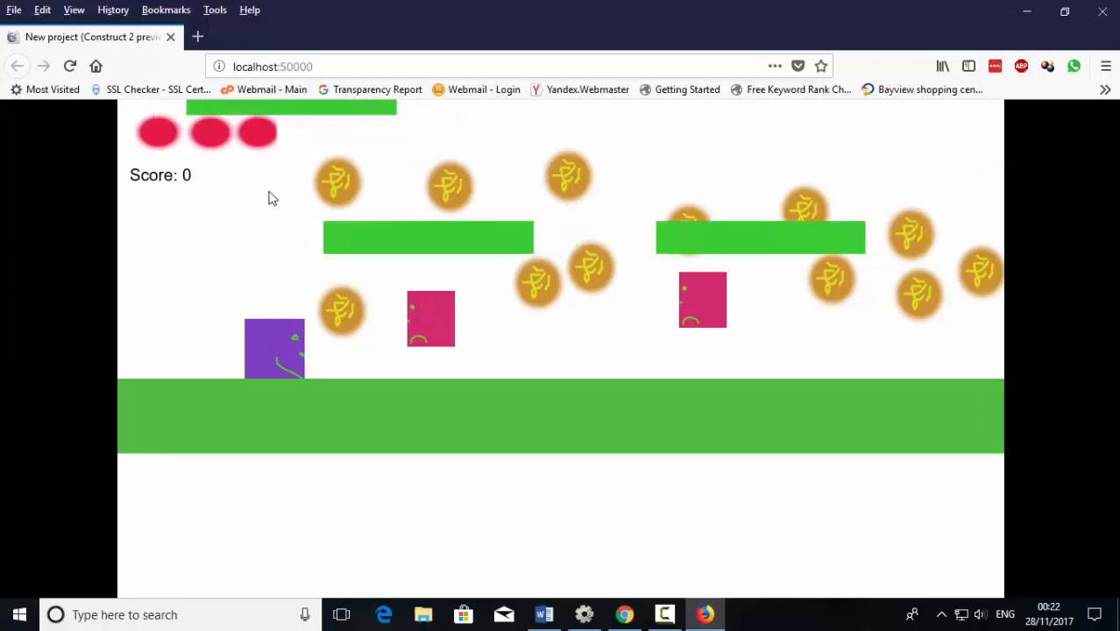
key(Left)
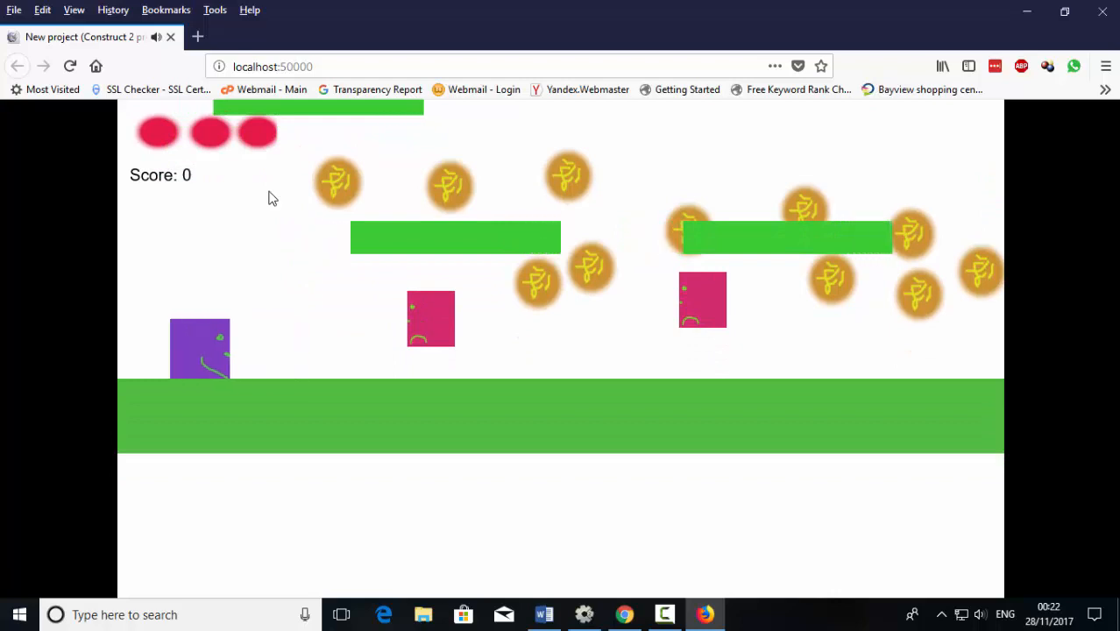
key(Right)
key(Up)
key(Left)
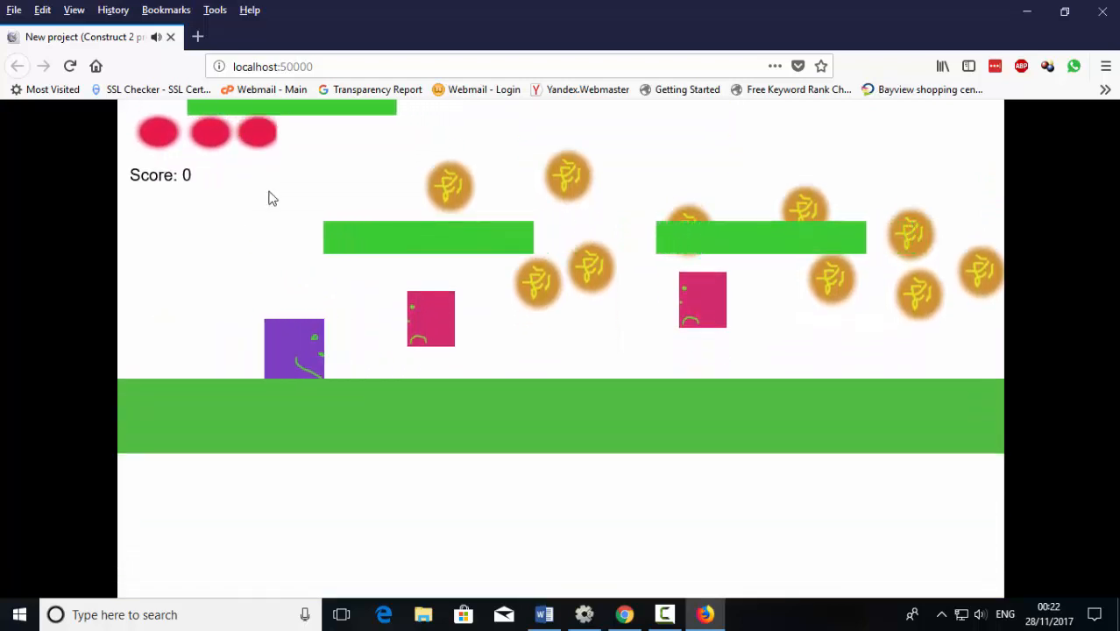
key(Up)
key(Right)
key(Right)
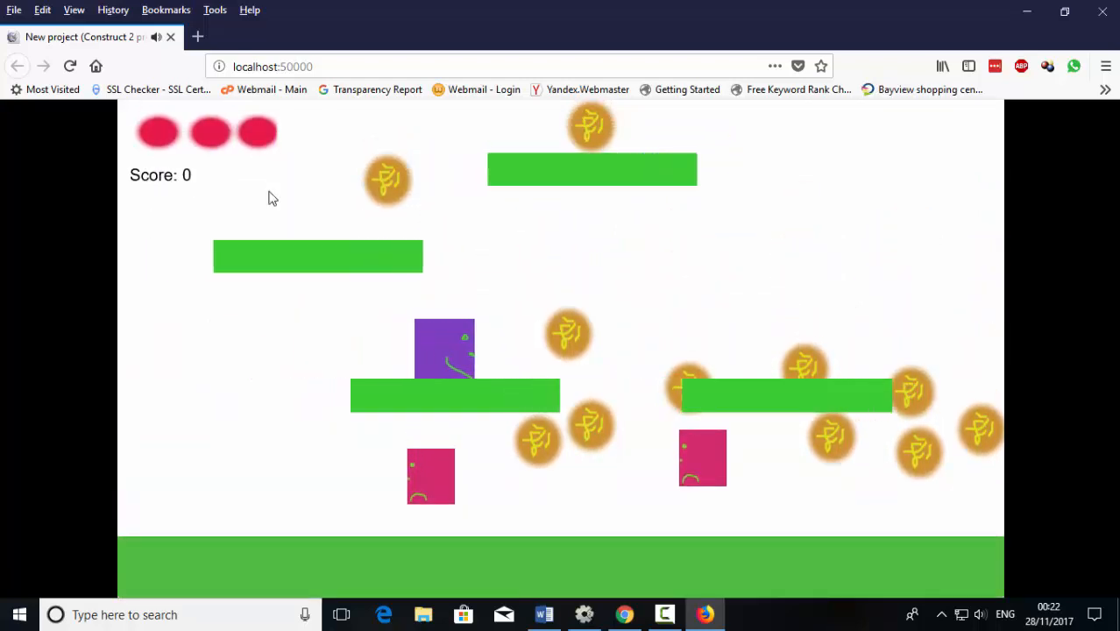
key(Right)
key(Left)
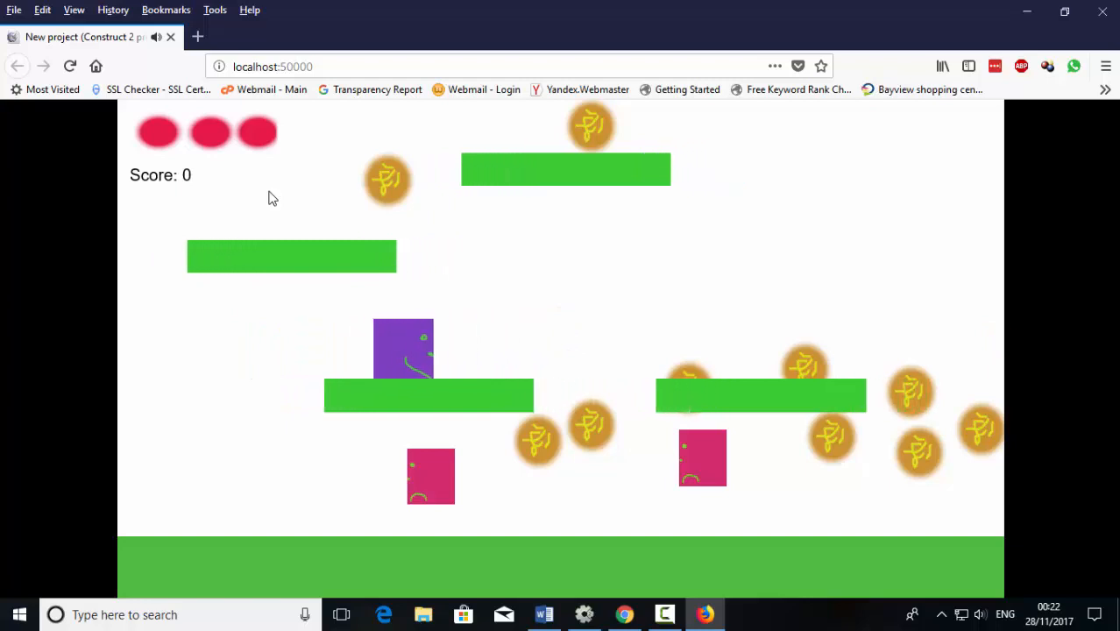
key(Right)
key(Up)
key(Right)
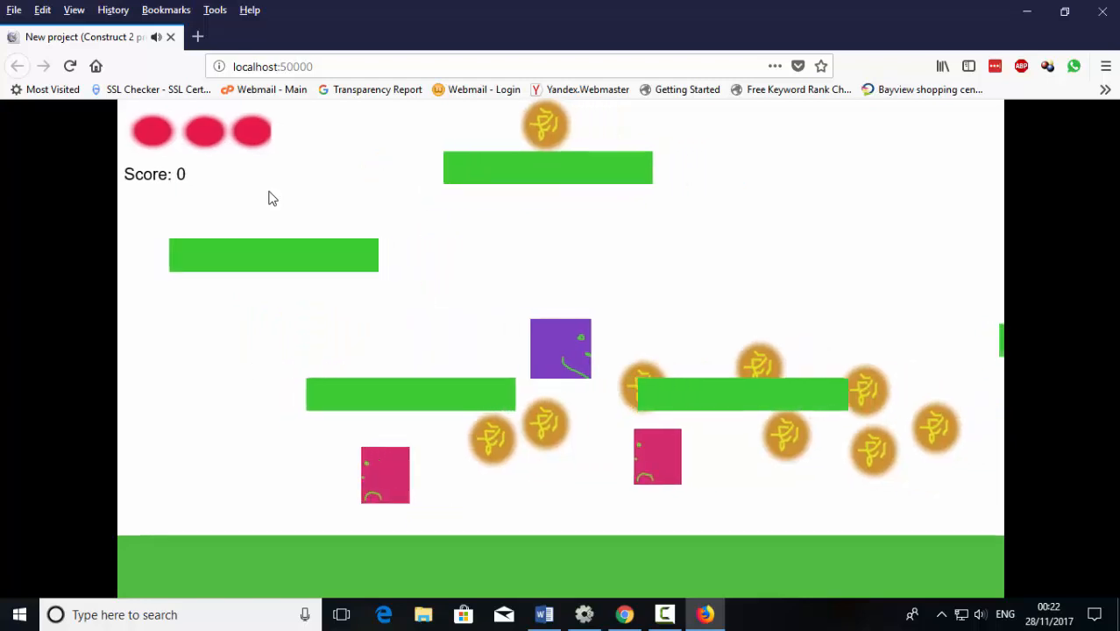
- Run the player into the sprKiller enemies in the preview until all lives are lost to test the Game Over screen
key(Left)
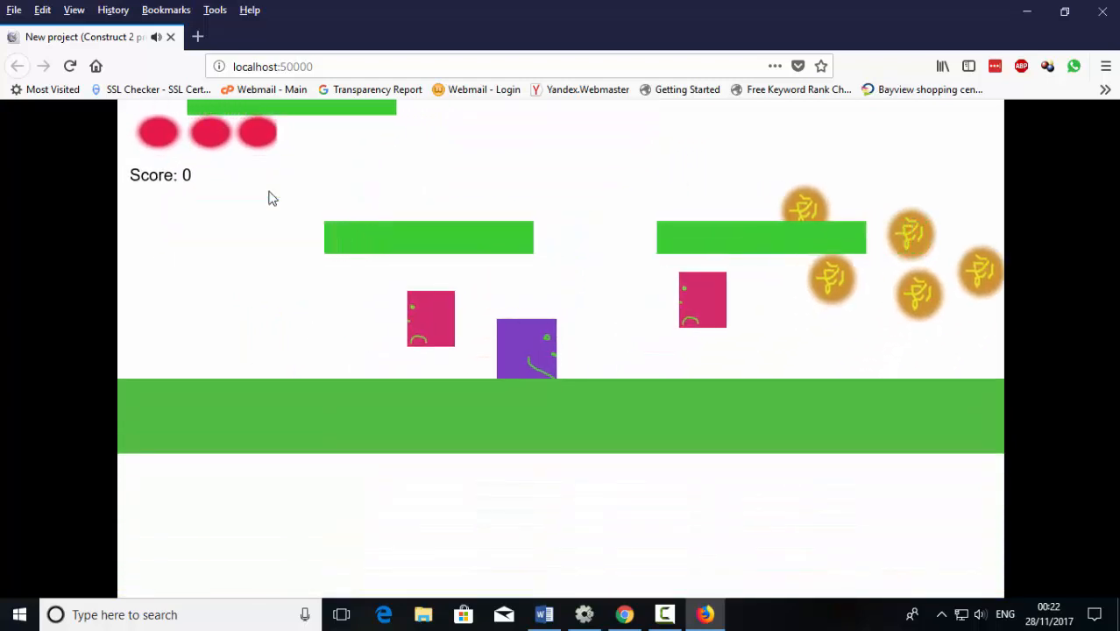
key(Left)
key(Right)
key(Left)
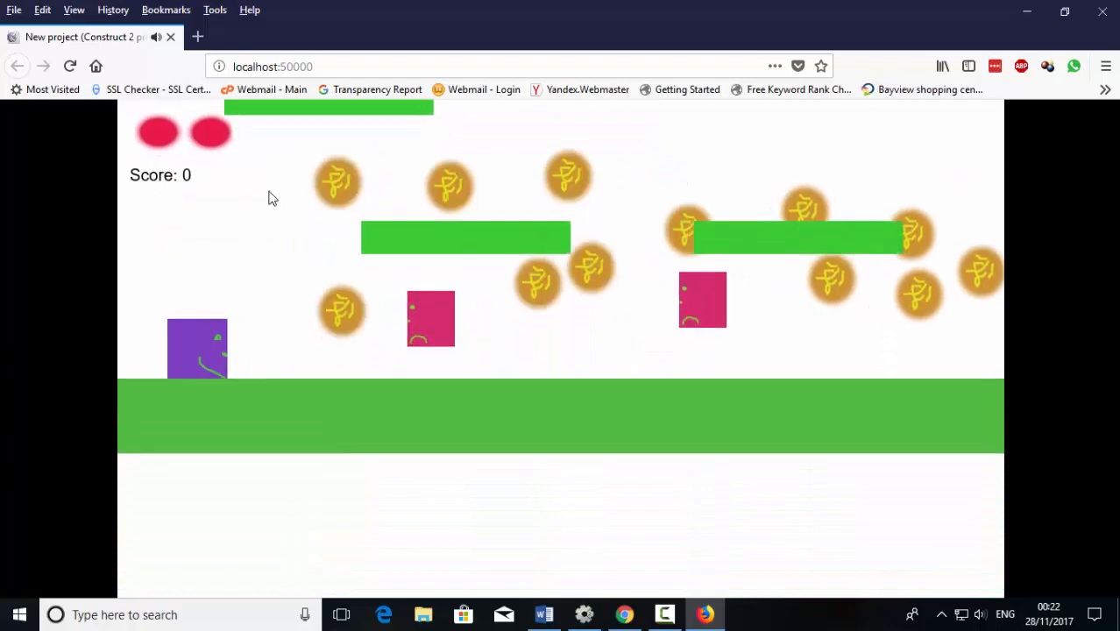
key(Right)
key(Left)
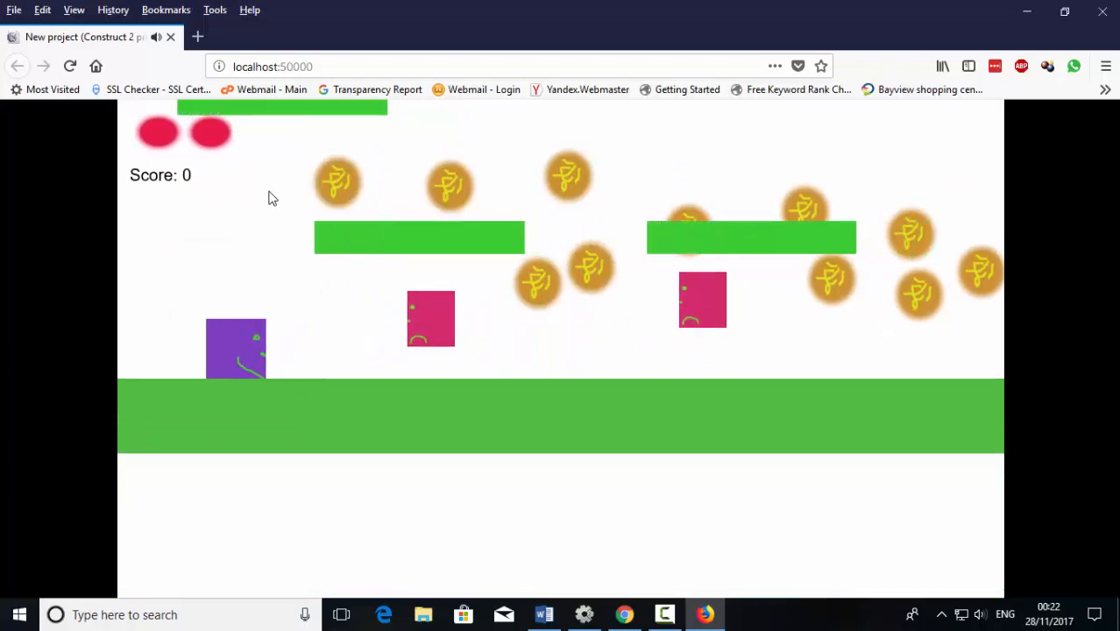
key(Right)
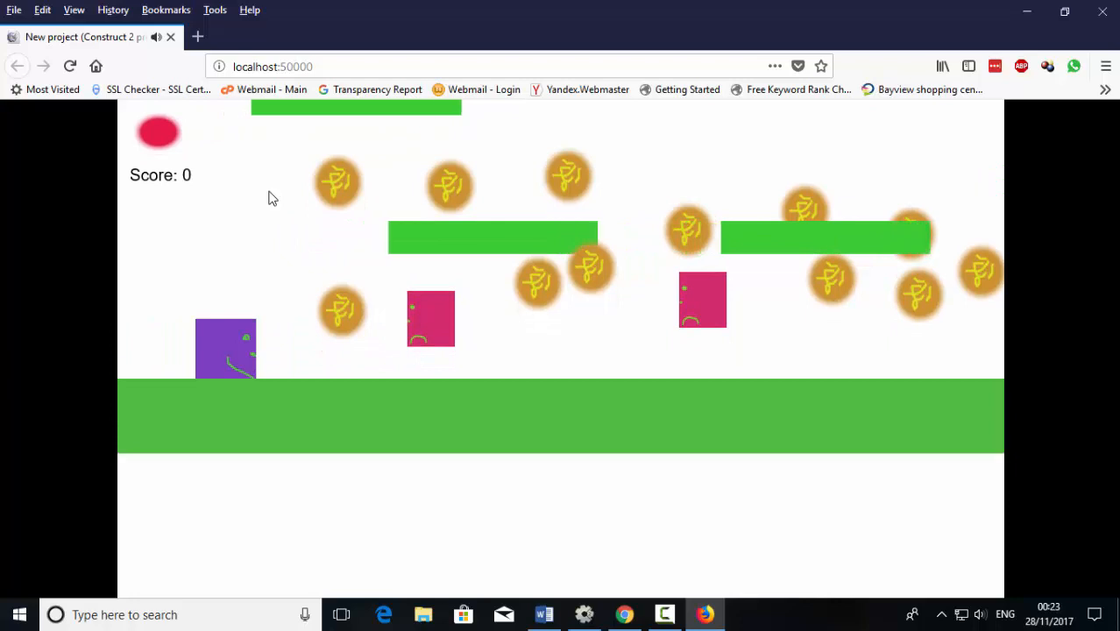
key(Left)
key(Right)
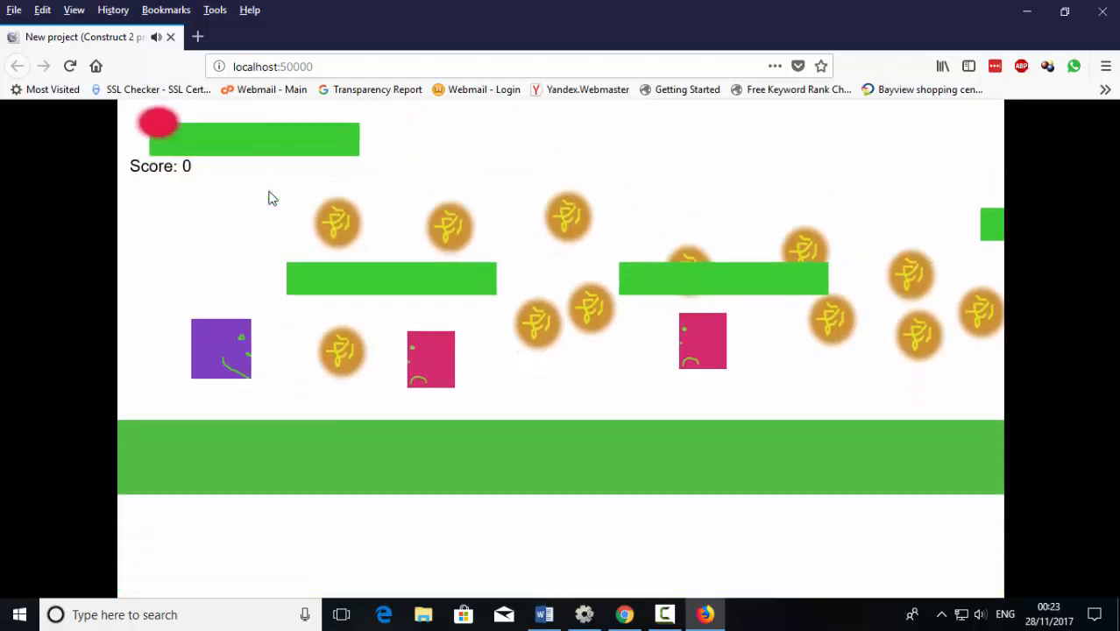
key(Right)
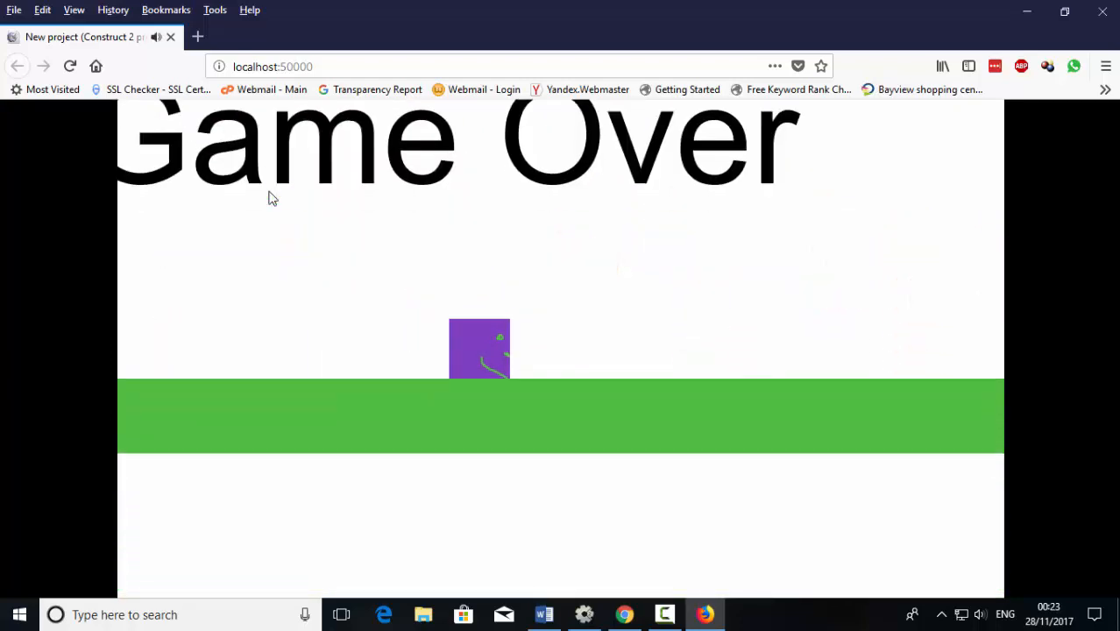
key(Left)
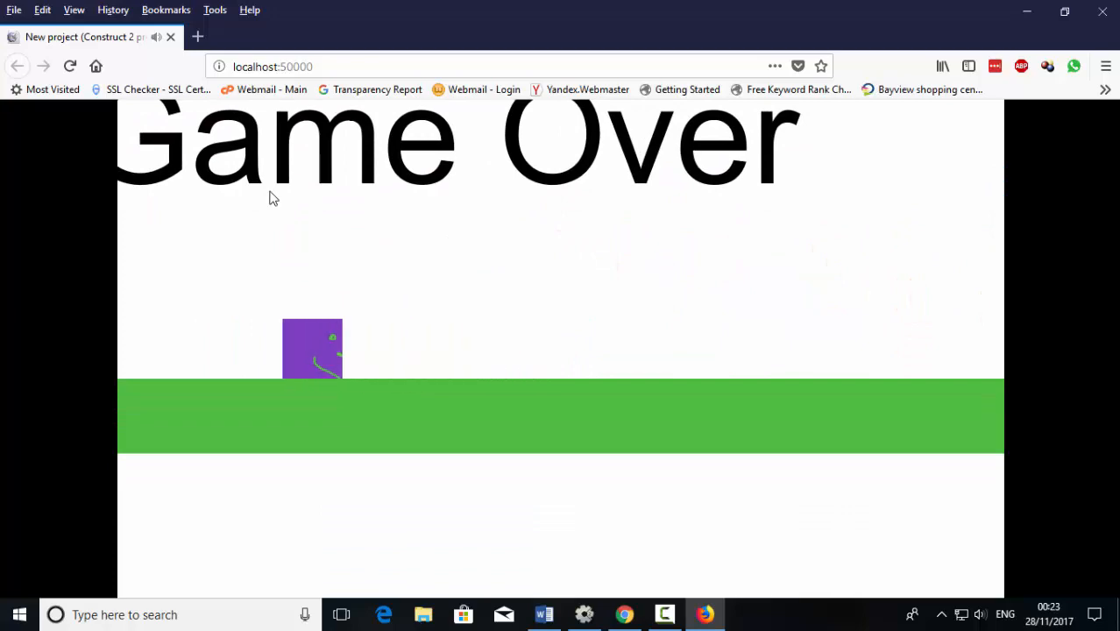
click(1026, 12)
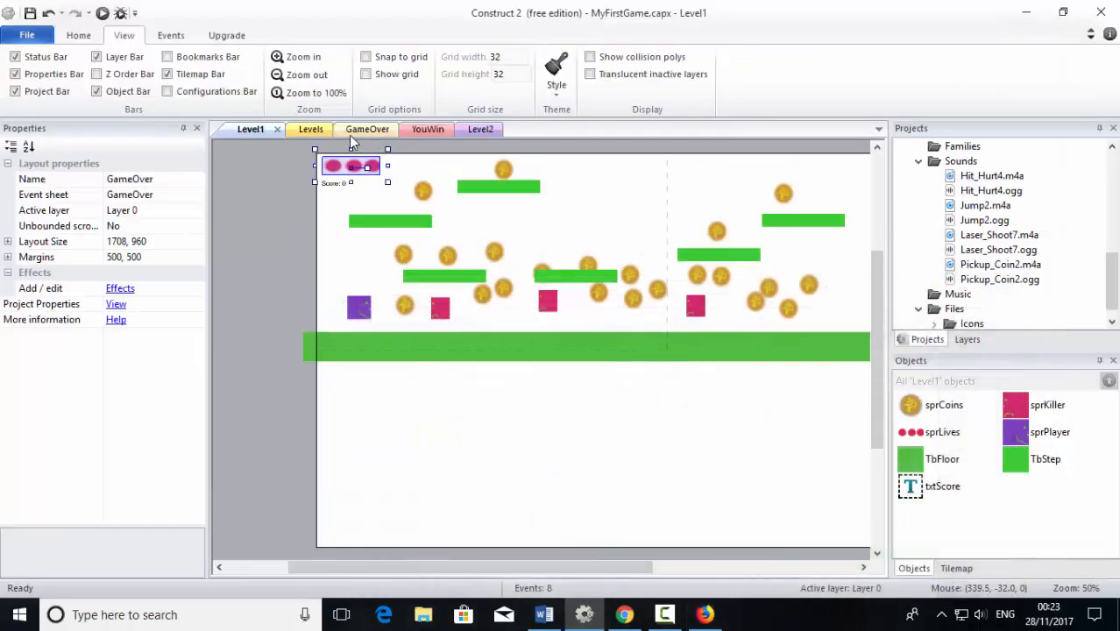
- In the Levels event sheet, add a System action to the player–sprCoins collision event that adds 1 to Score
click(308, 131)
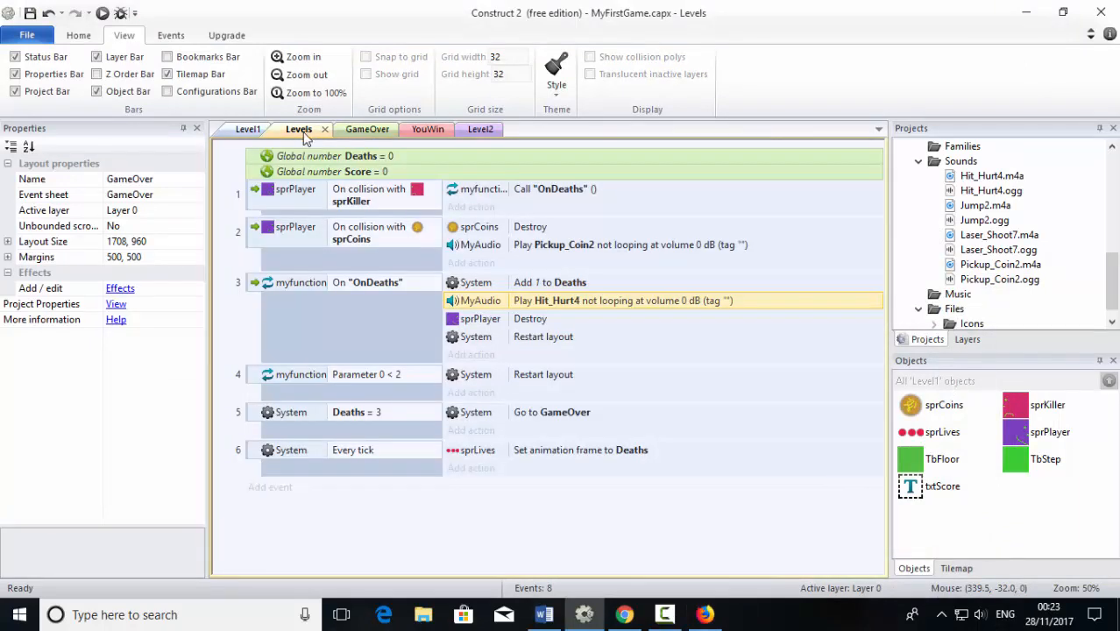
scroll(980, 239, up, 5)
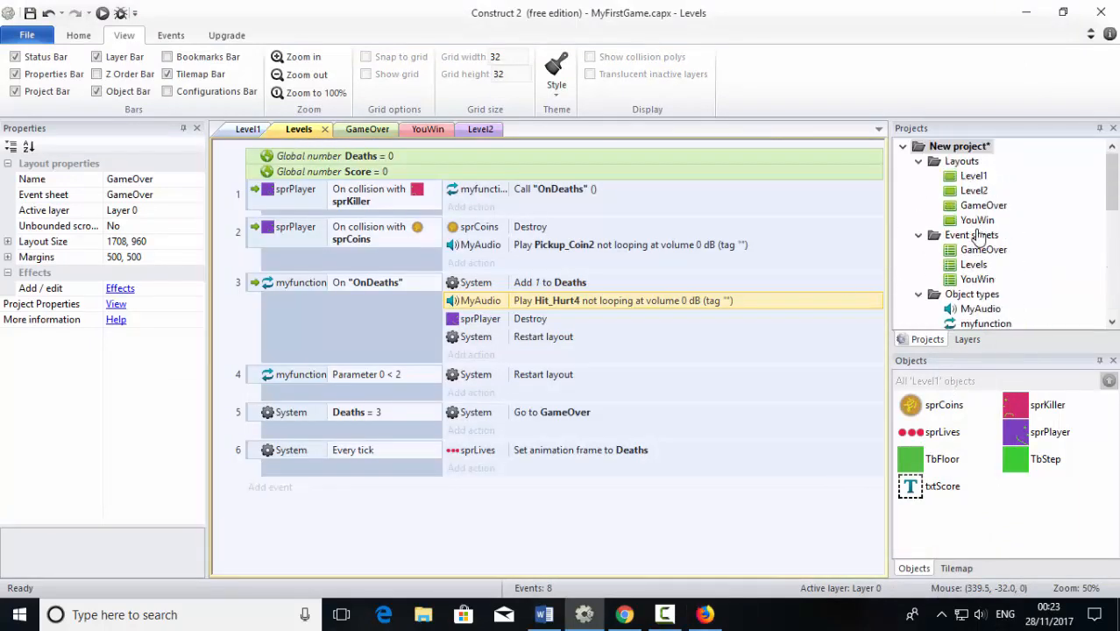
click(957, 267)
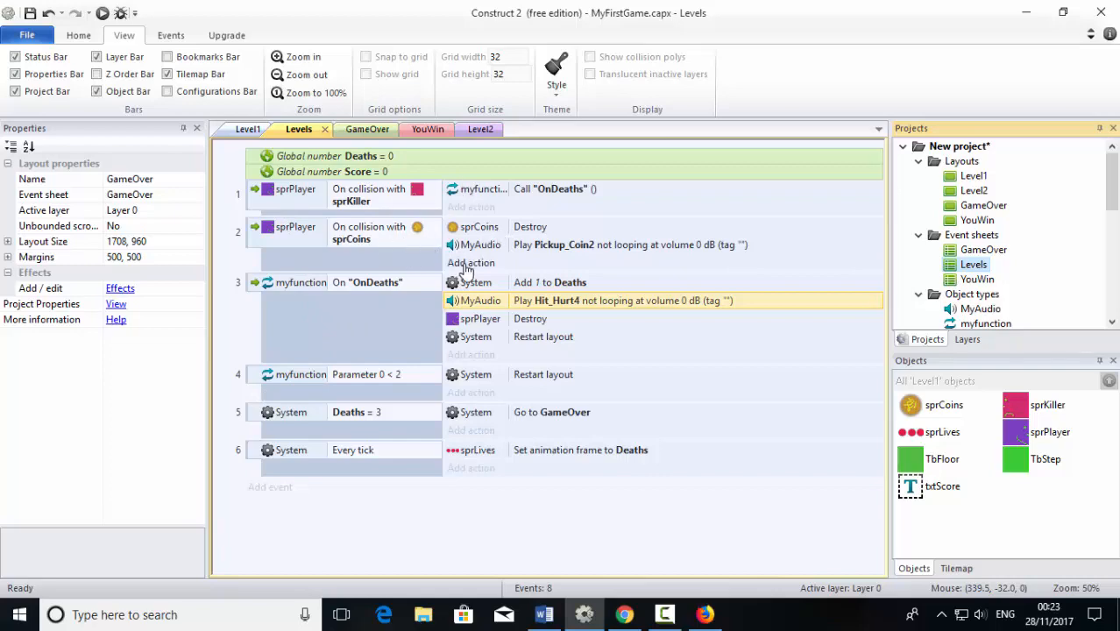
click(467, 264)
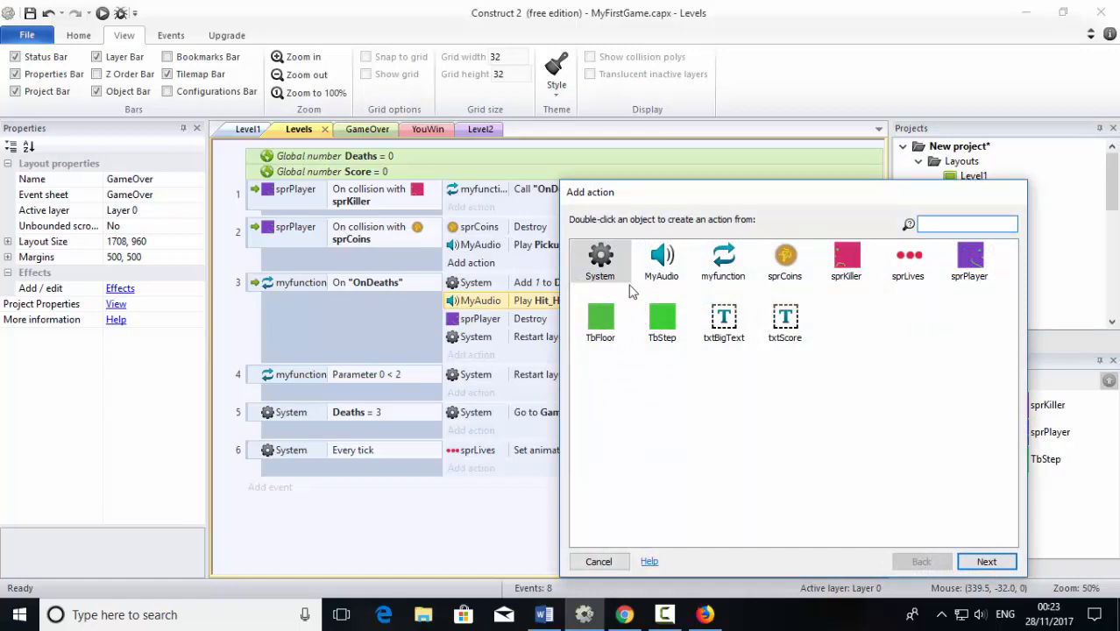
double_click(610, 263)
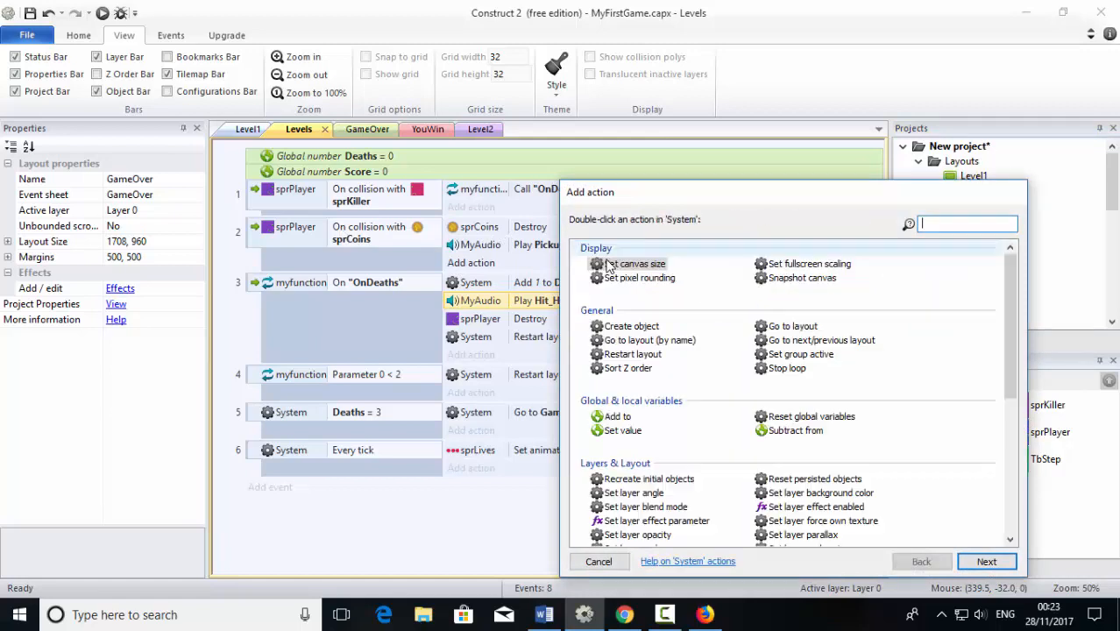
click(619, 417)
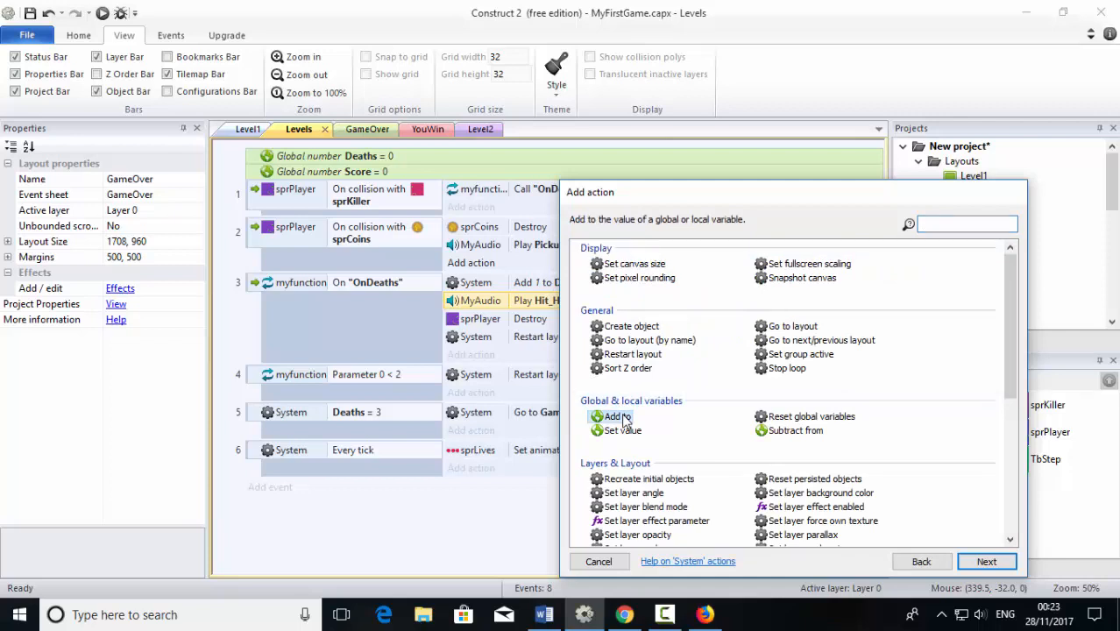
double_click(625, 420)
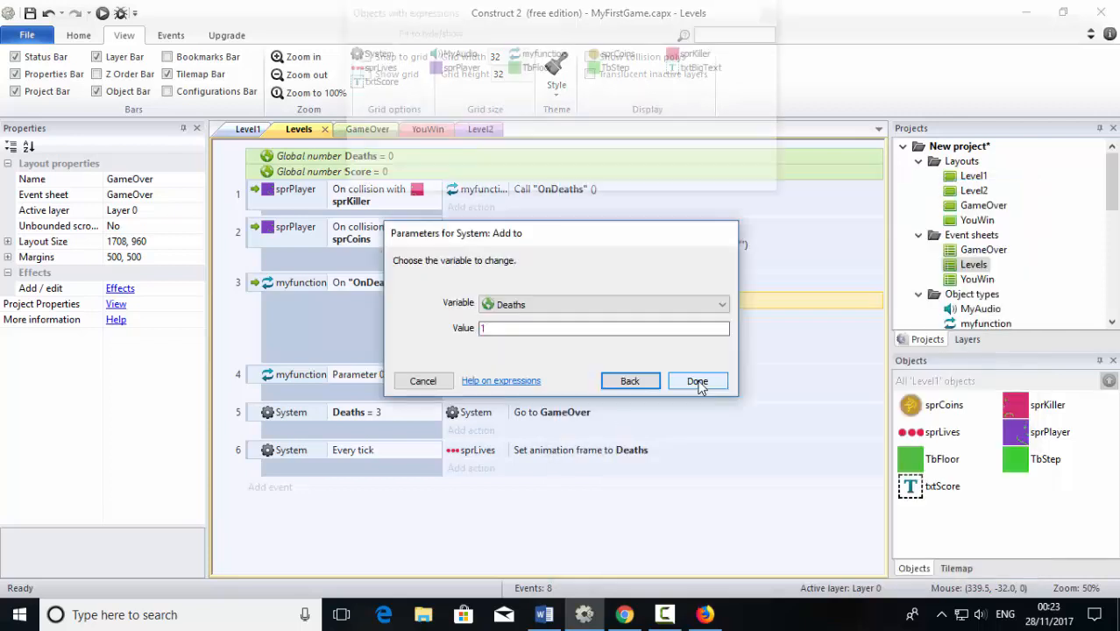
click(550, 306)
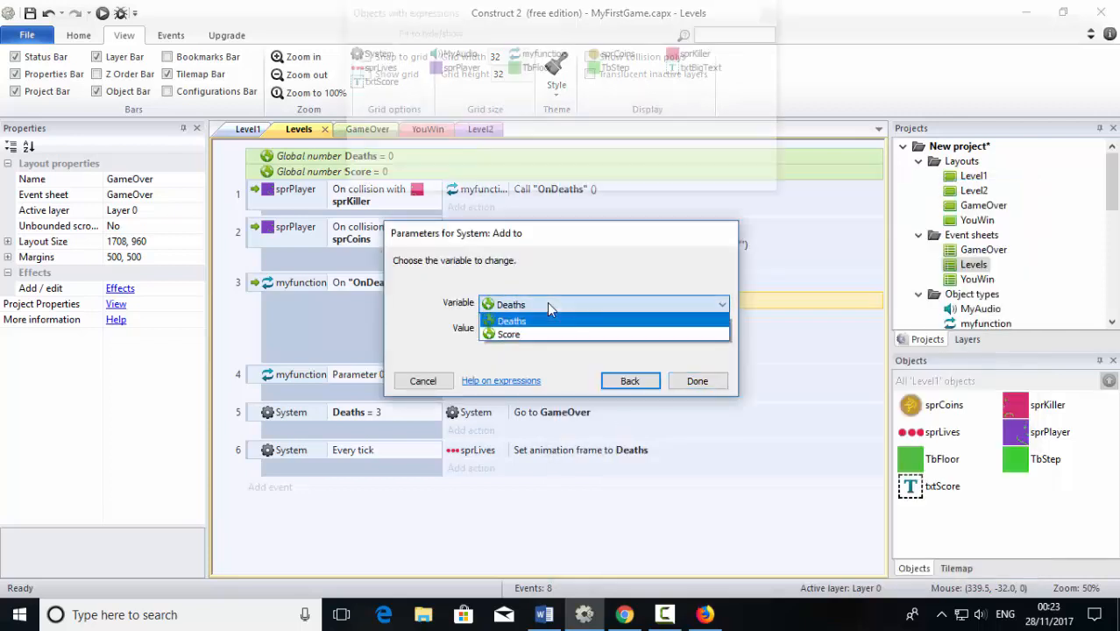
click(516, 337)
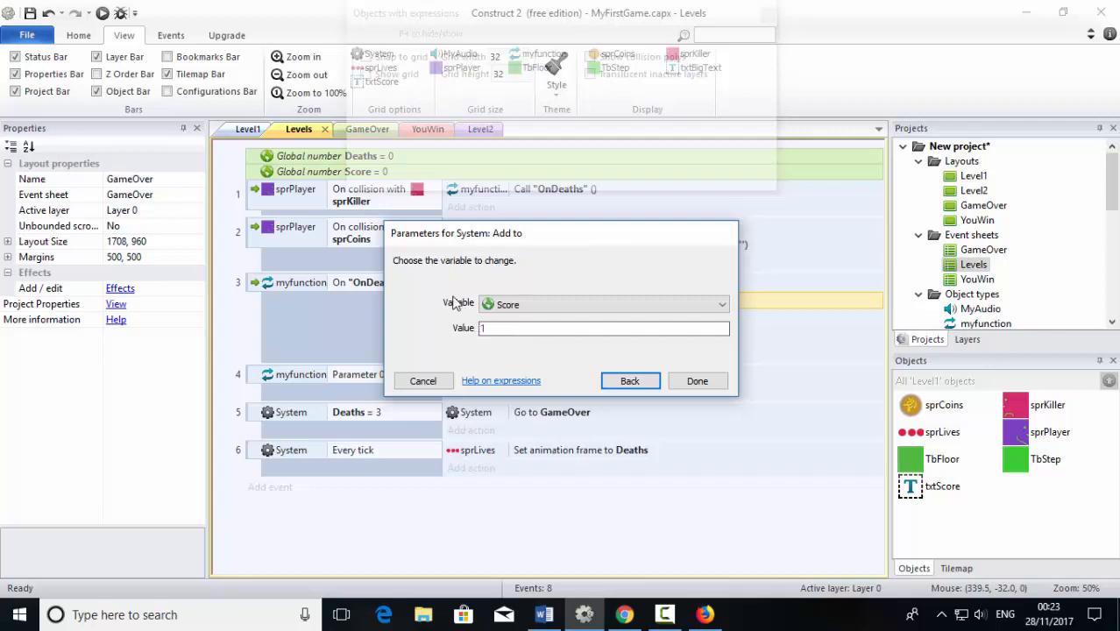
click(701, 384)
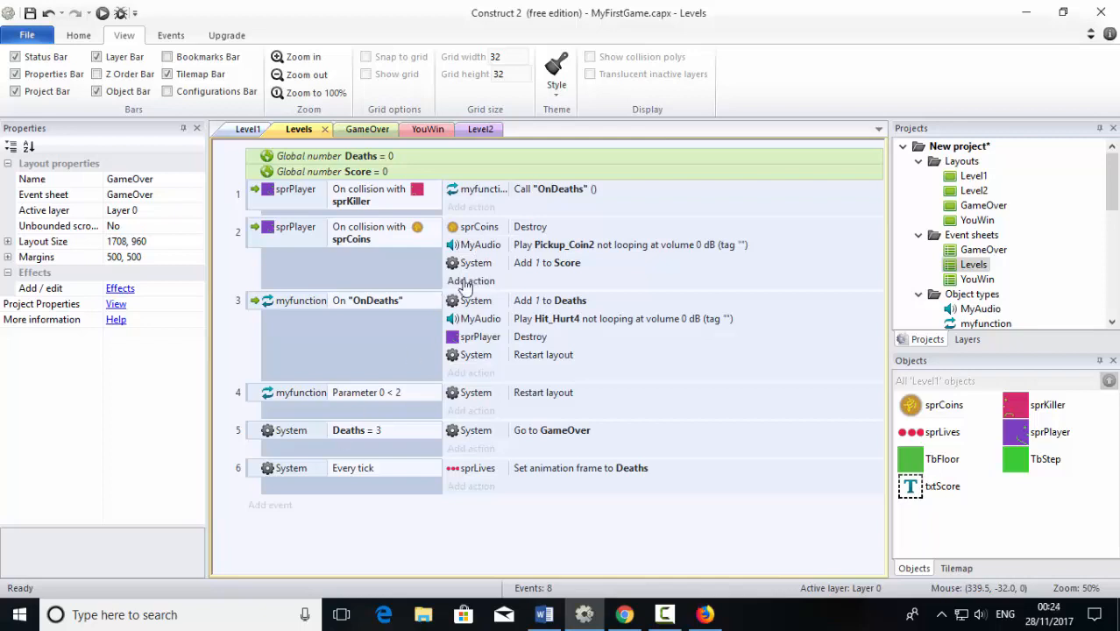
- Add a txtScore Set text action with "Score: " & Score to the player–sprCoins collision event
click(471, 280)
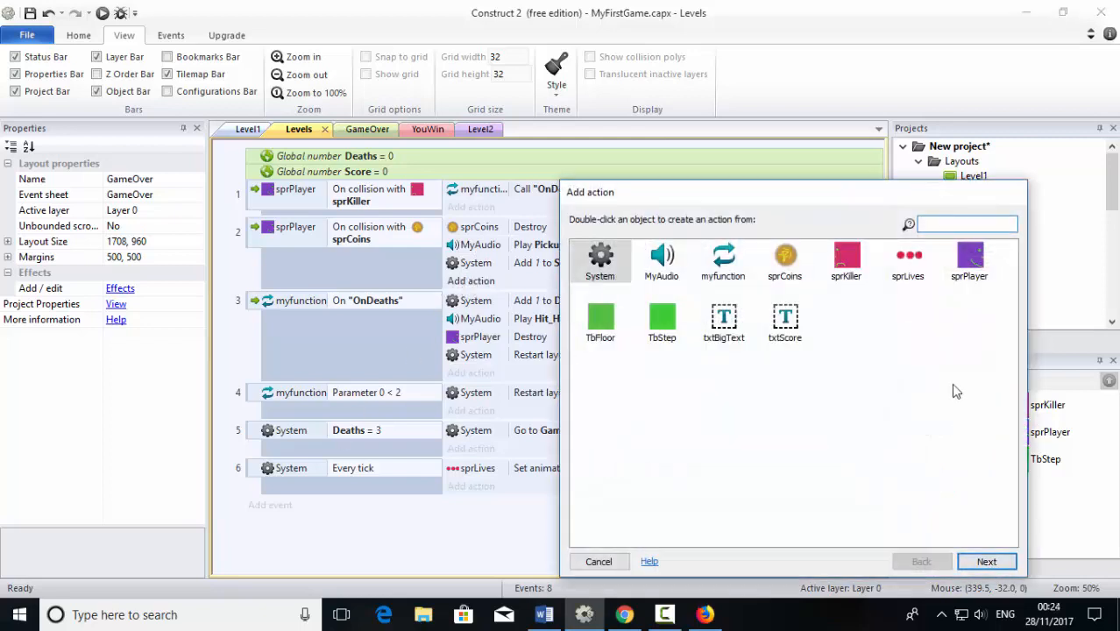
click(779, 322)
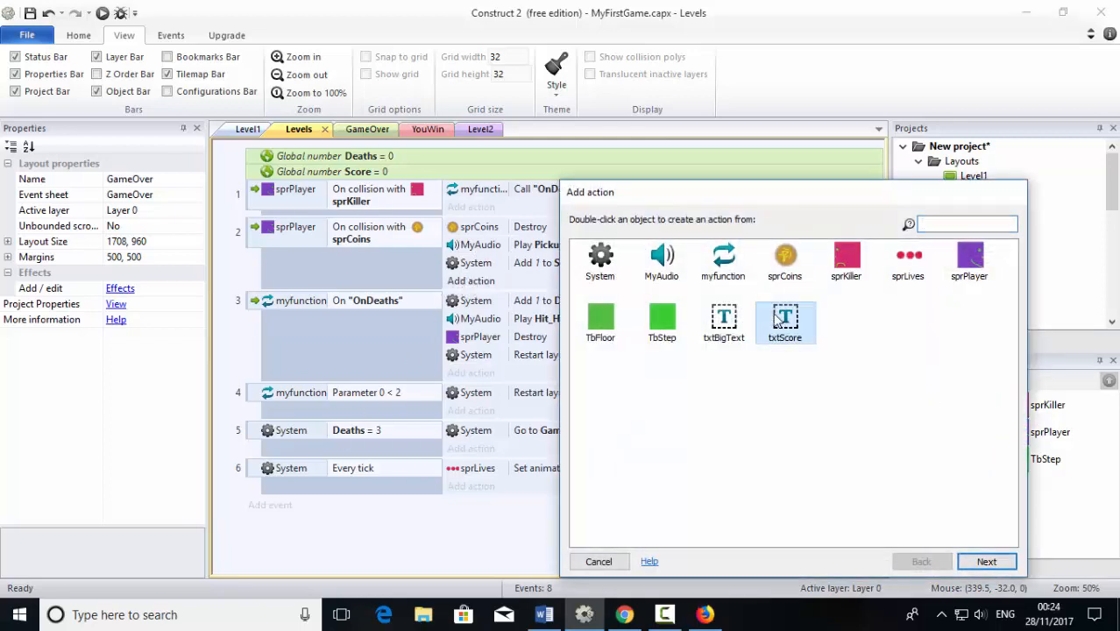
click(975, 564)
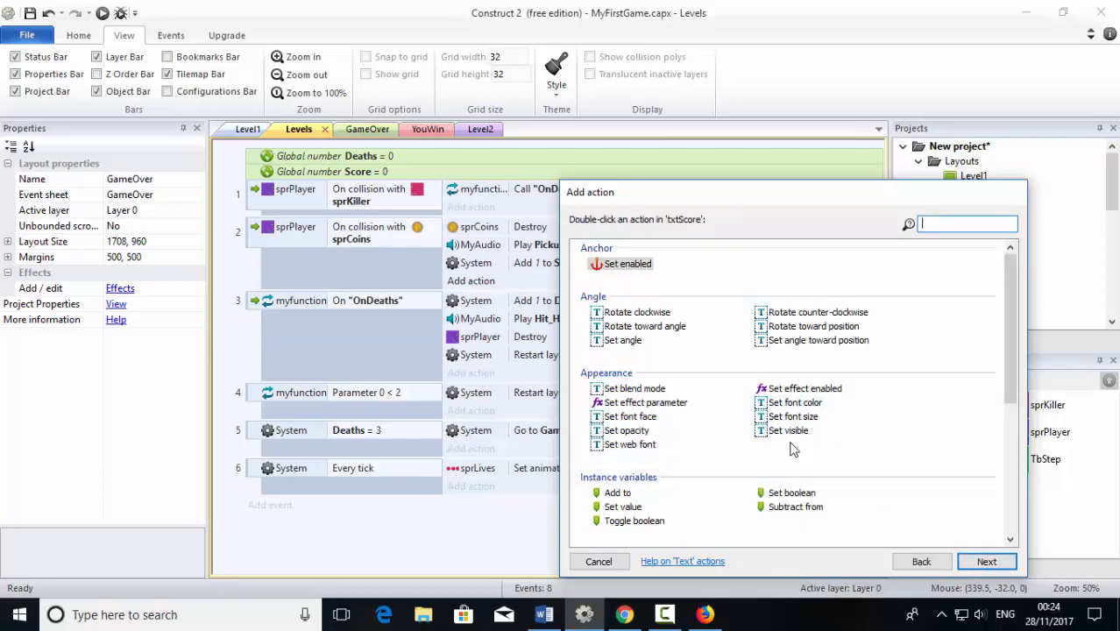
scroll(831, 465, down, 5)
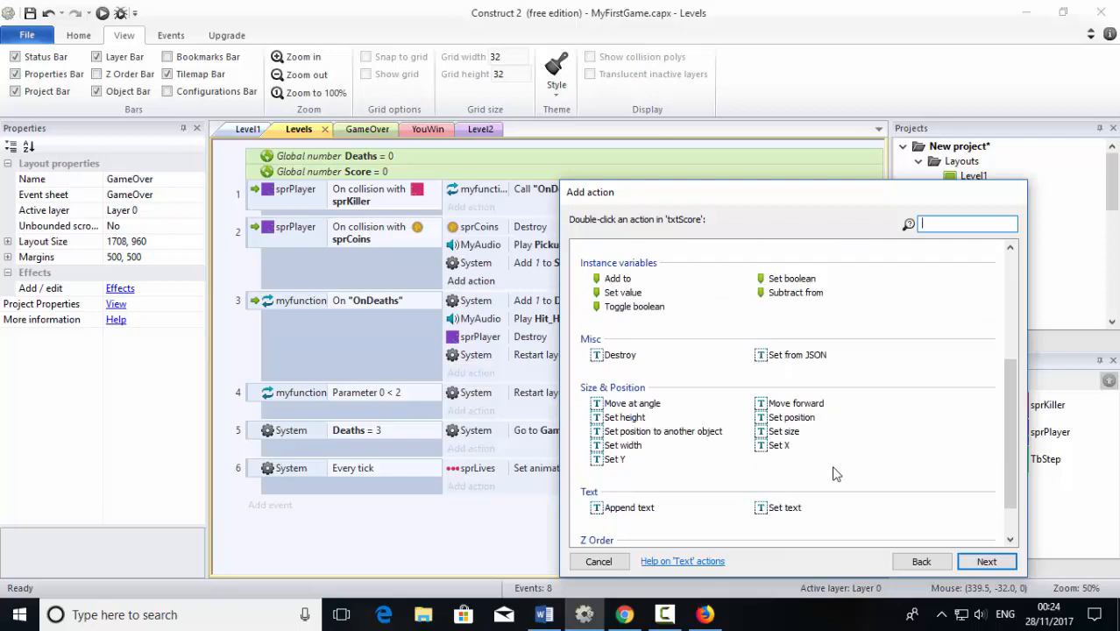
click(776, 508)
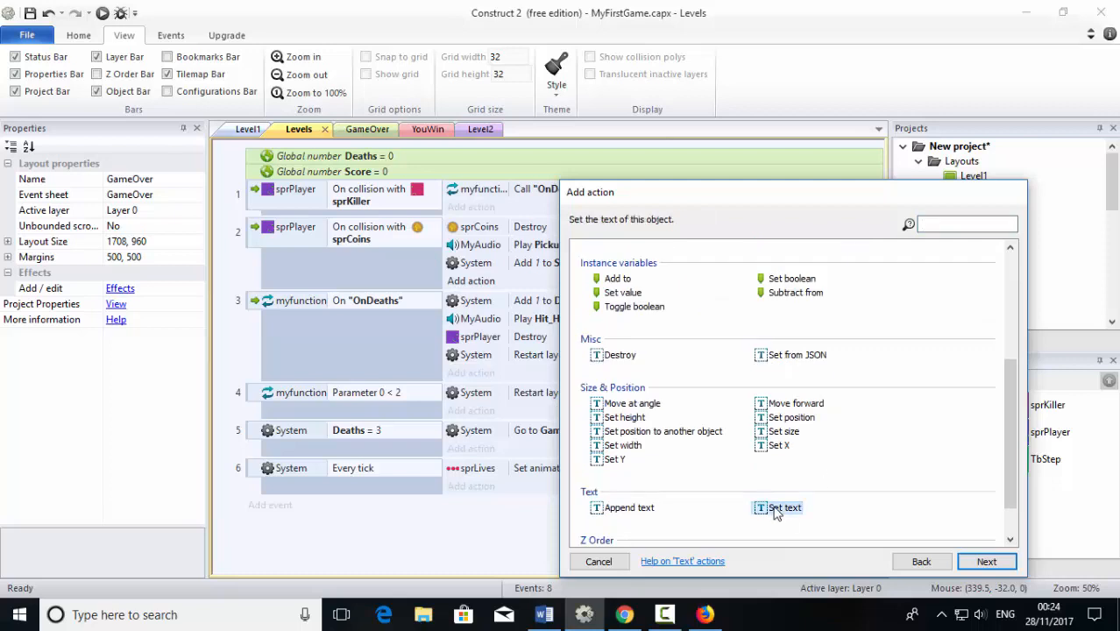
click(987, 562)
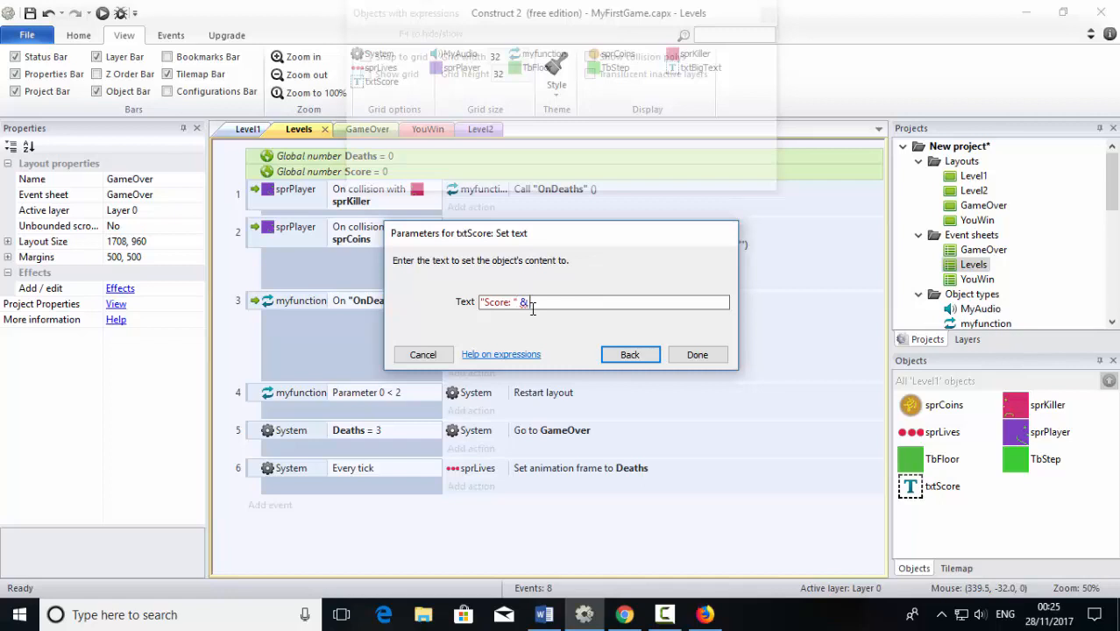
text(Sc)
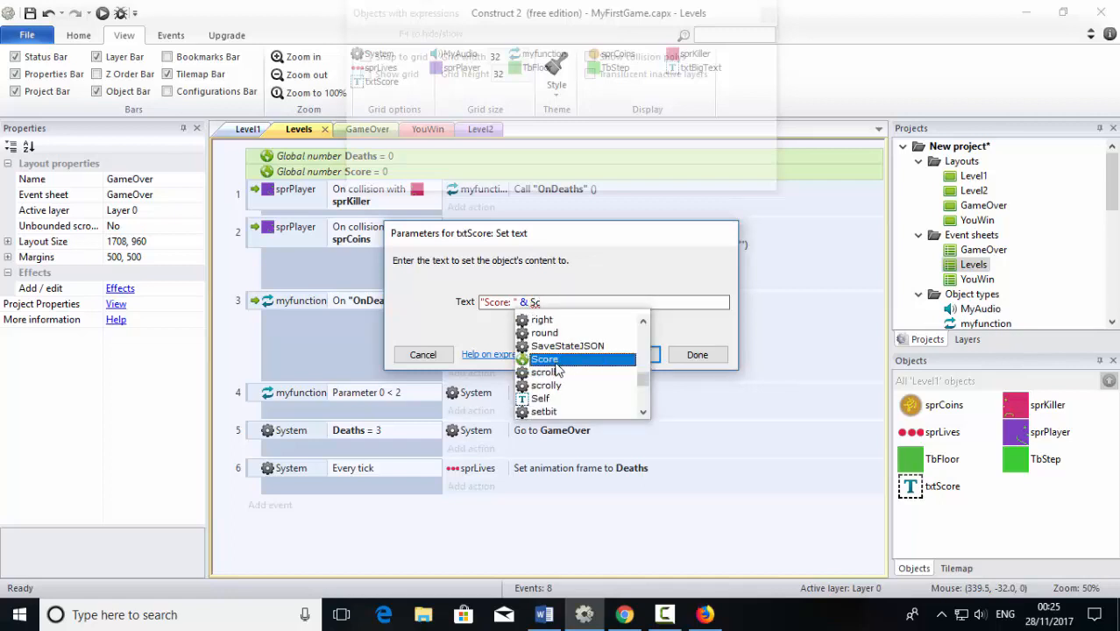
key(Return)
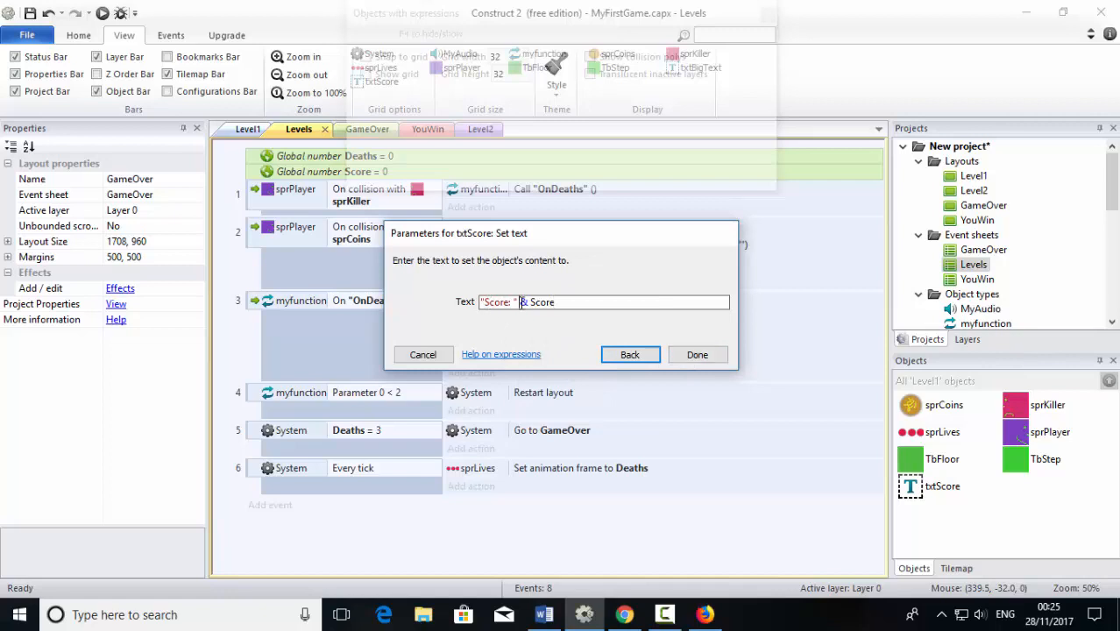
drag(520, 302, 465, 303)
click(530, 301)
click(575, 303)
click(697, 355)
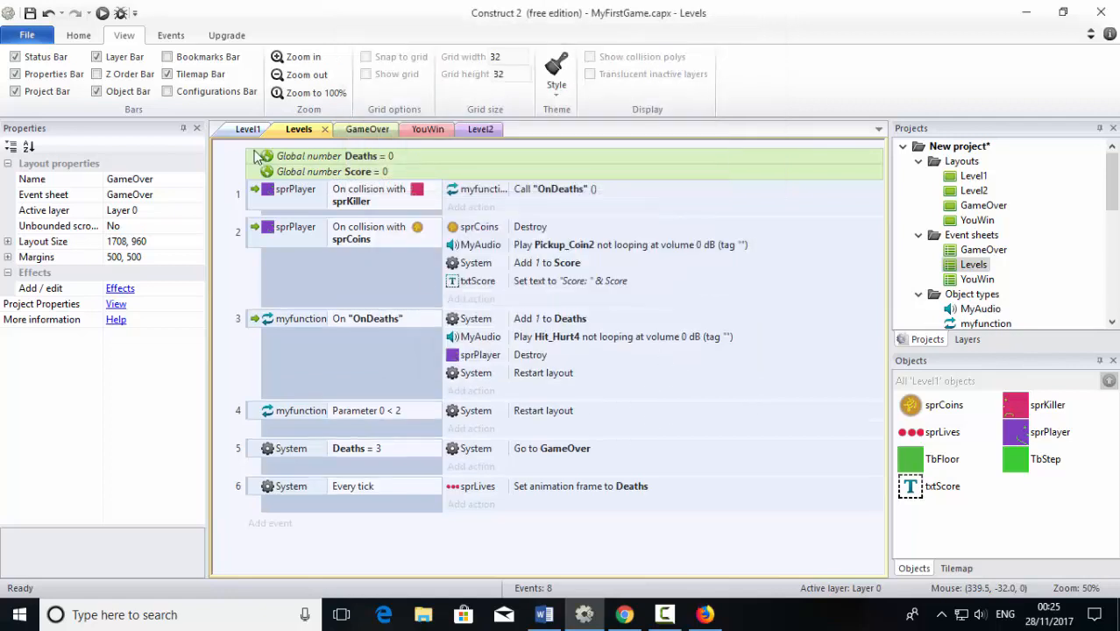
- Preview the game in Firefox, collecting coins and hitting enemies to check the score and lives displays until the game ends
click(704, 617)
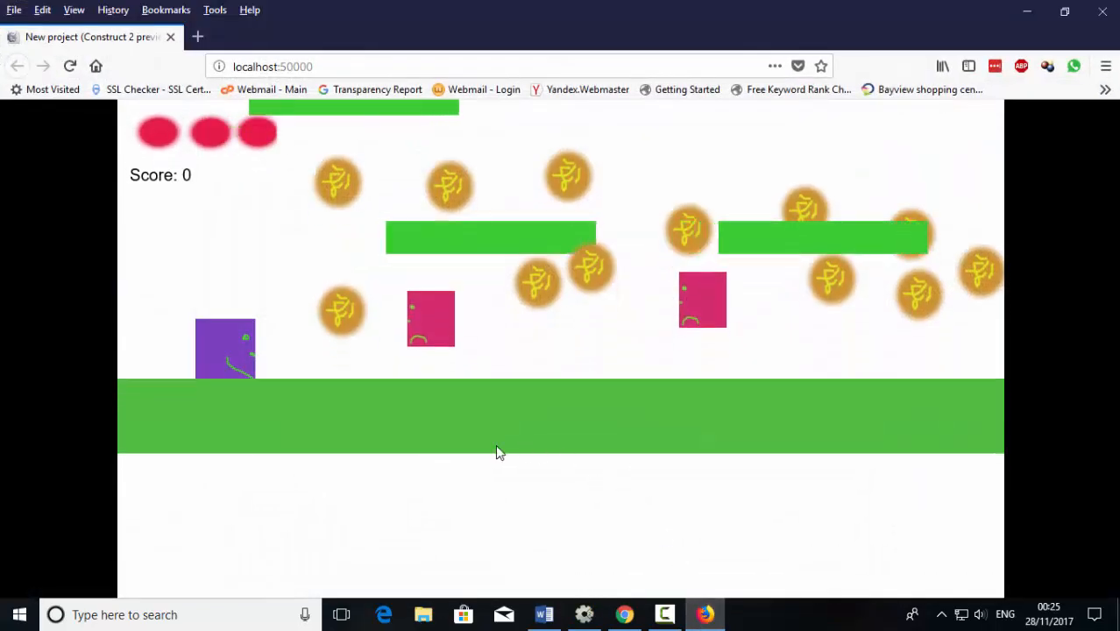
key(Right)
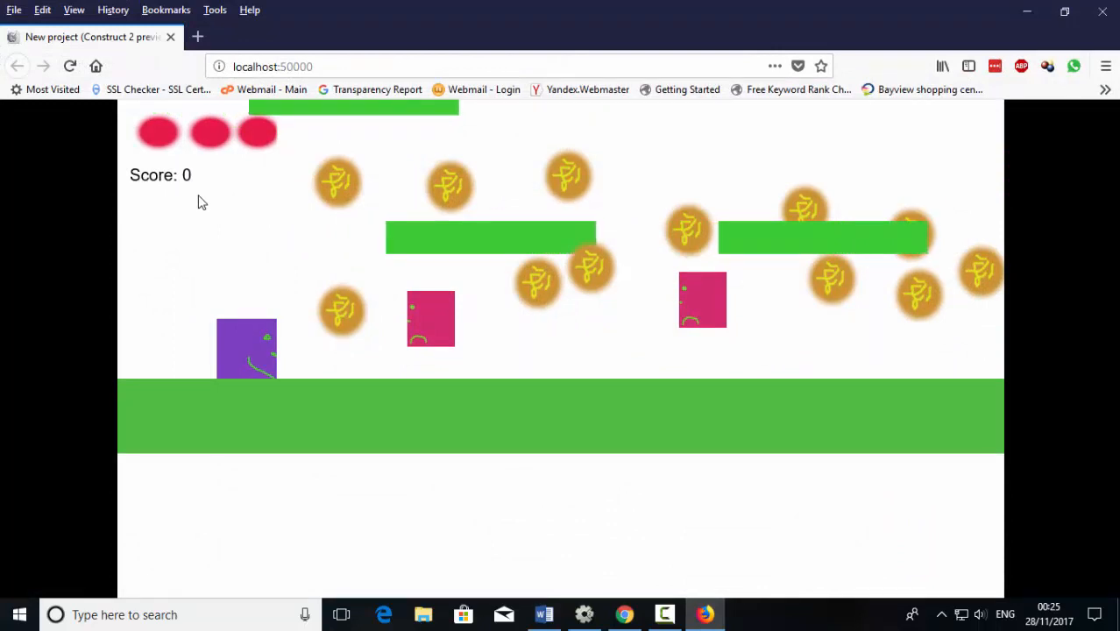
key(Right)
key(Right)
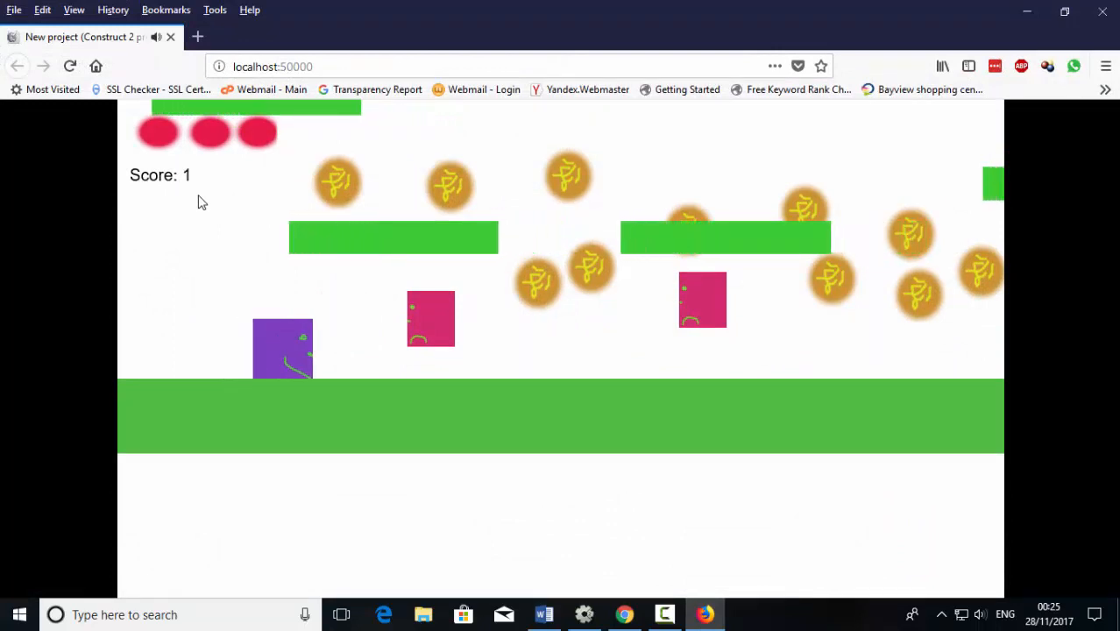
key(Left)
key(Right)
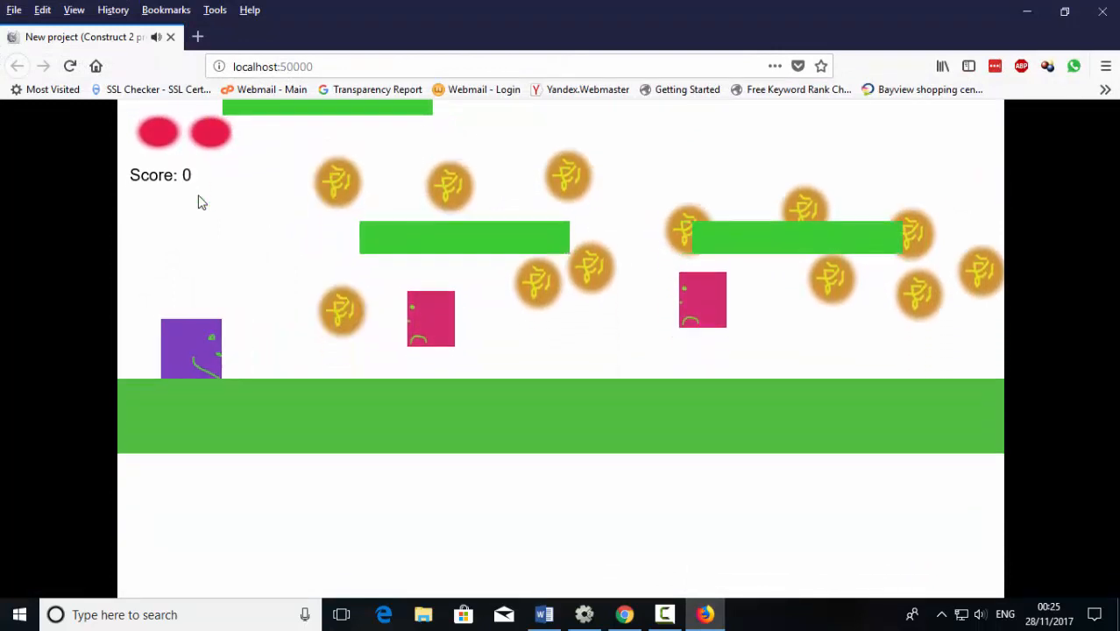
key(Left)
key(Right)
key(Right)
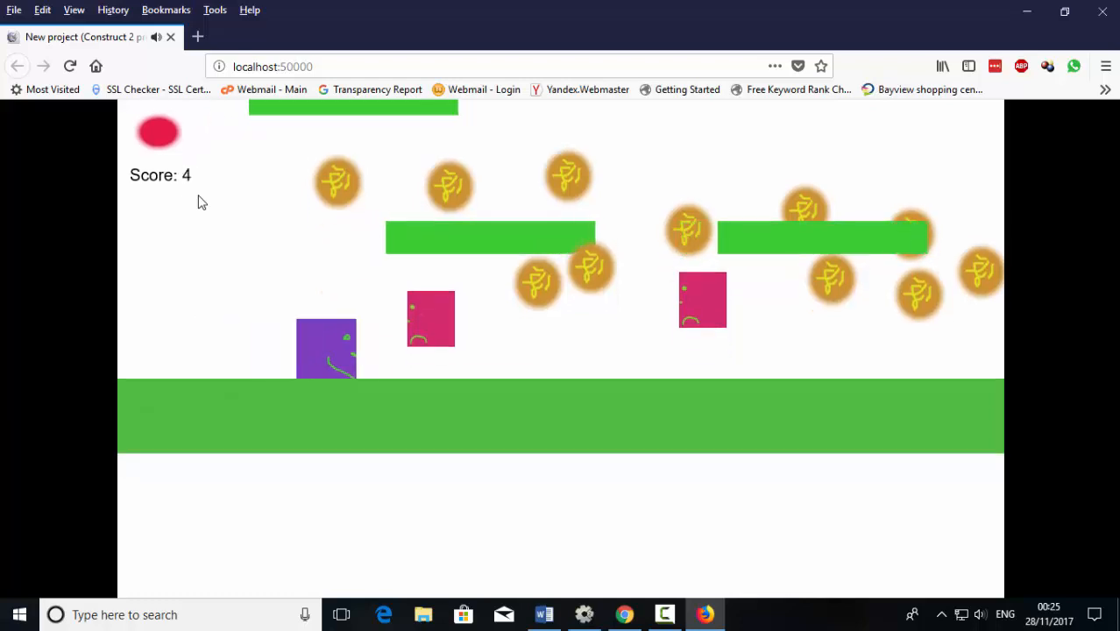
key(Left)
key(Left)
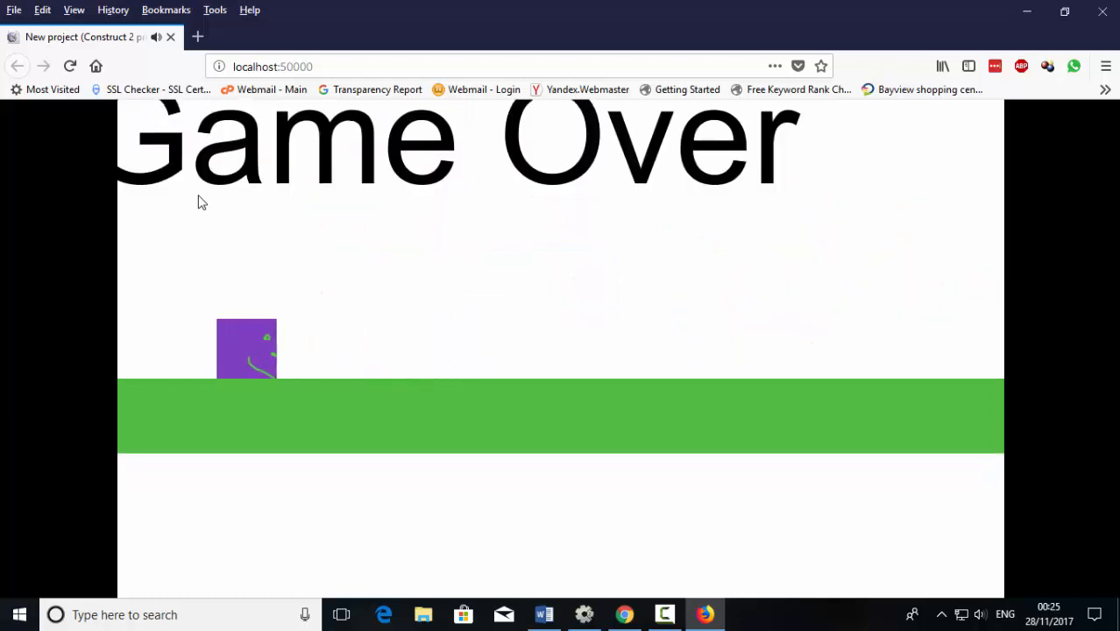
- Move and jump the player around the Game Over layout in the preview to check how the screen behaves
key(Right)
key(Up)
key(Left)
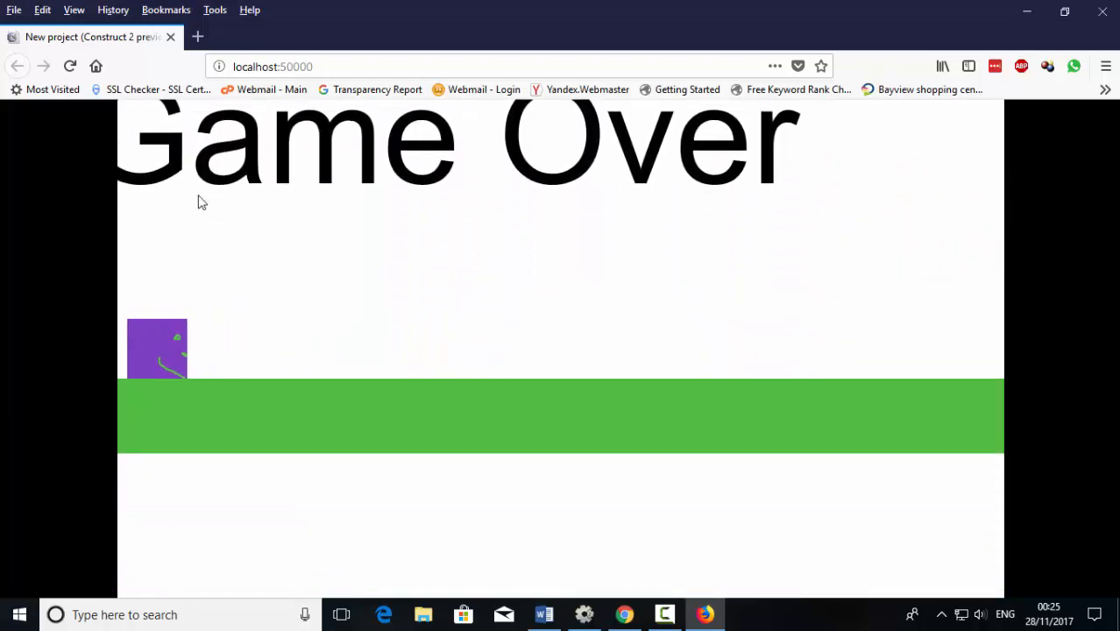
key(Right)
key(Up)
key(Right)
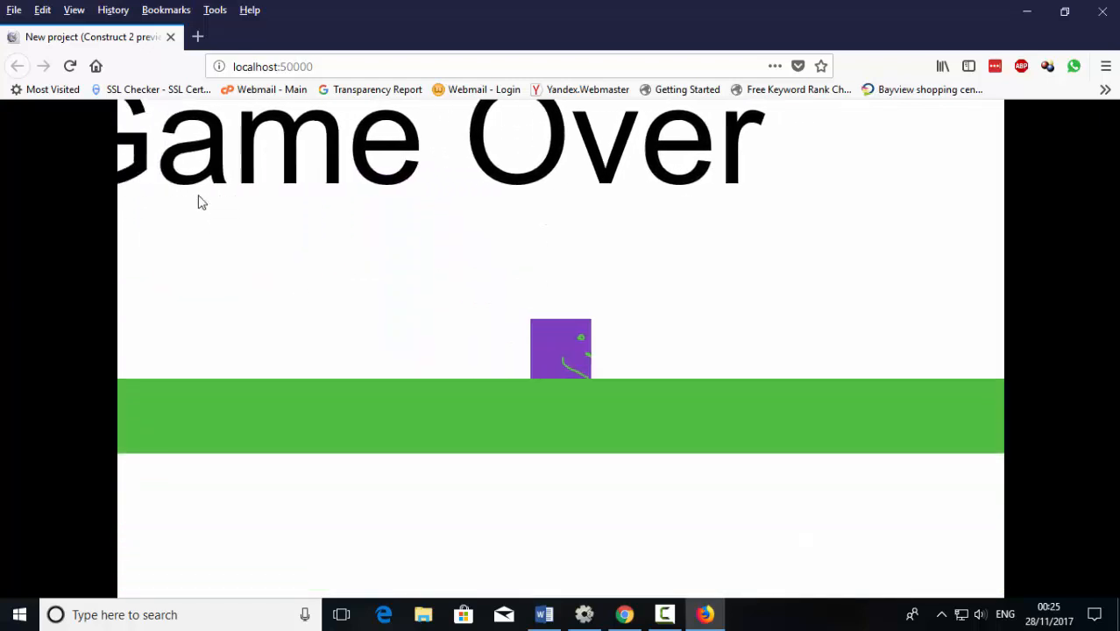
- Finish trying out player movement on the Game Over screen and return to the Construct 2 project
key(Up)
key(Left)
key(Left)
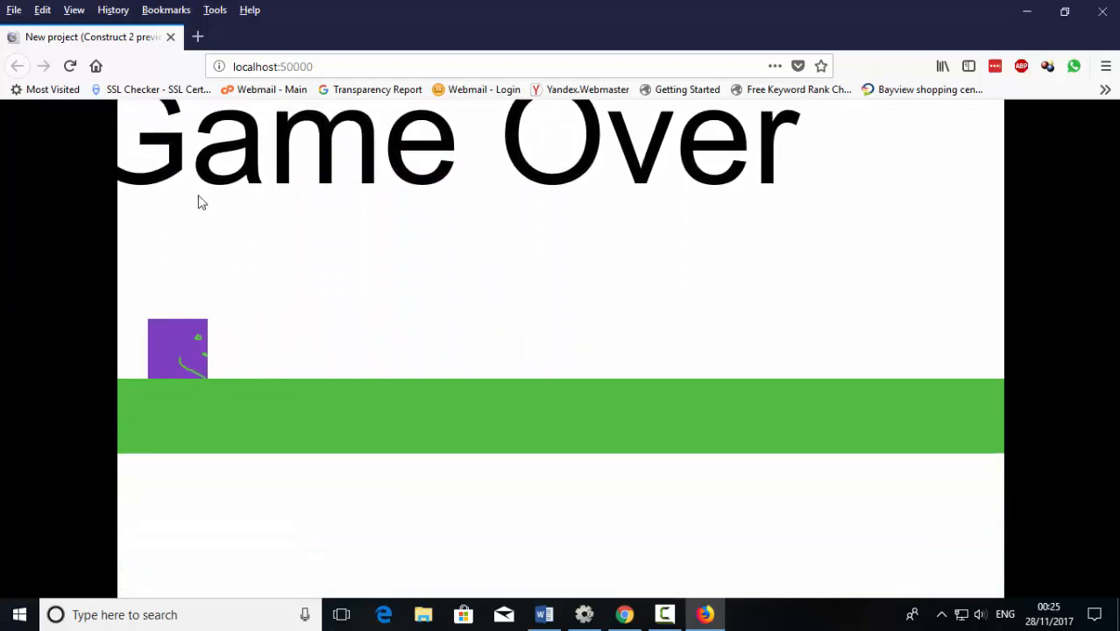
click(1026, 13)
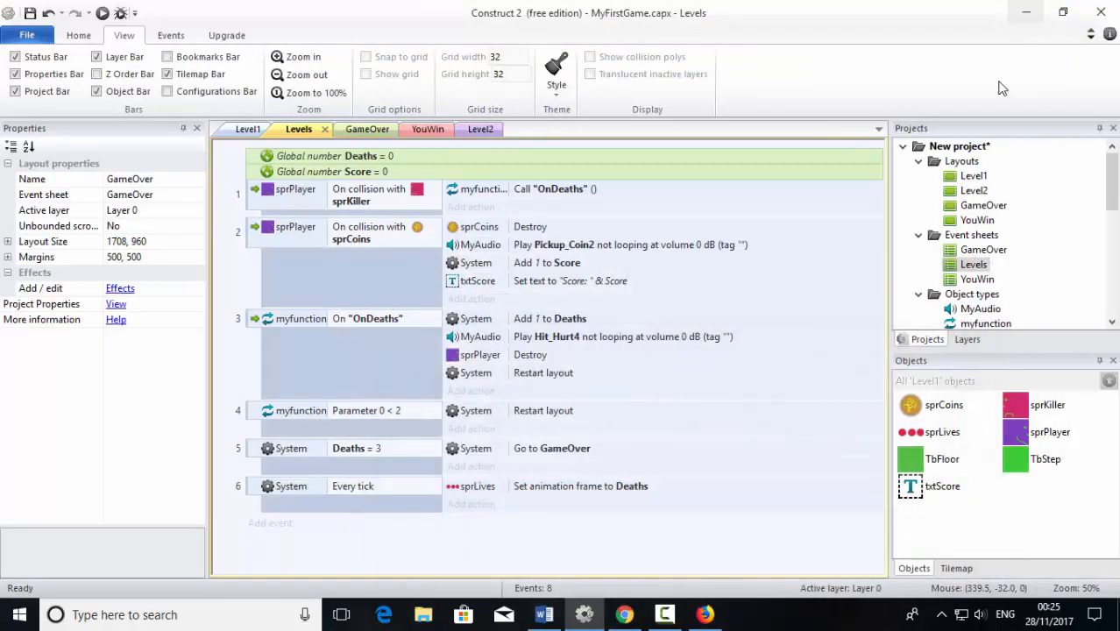
- On the GameOver layout, nudge the title text and insert a Button object named btnStartGame between the title and the player
click(369, 129)
drag(439, 324, 469, 327)
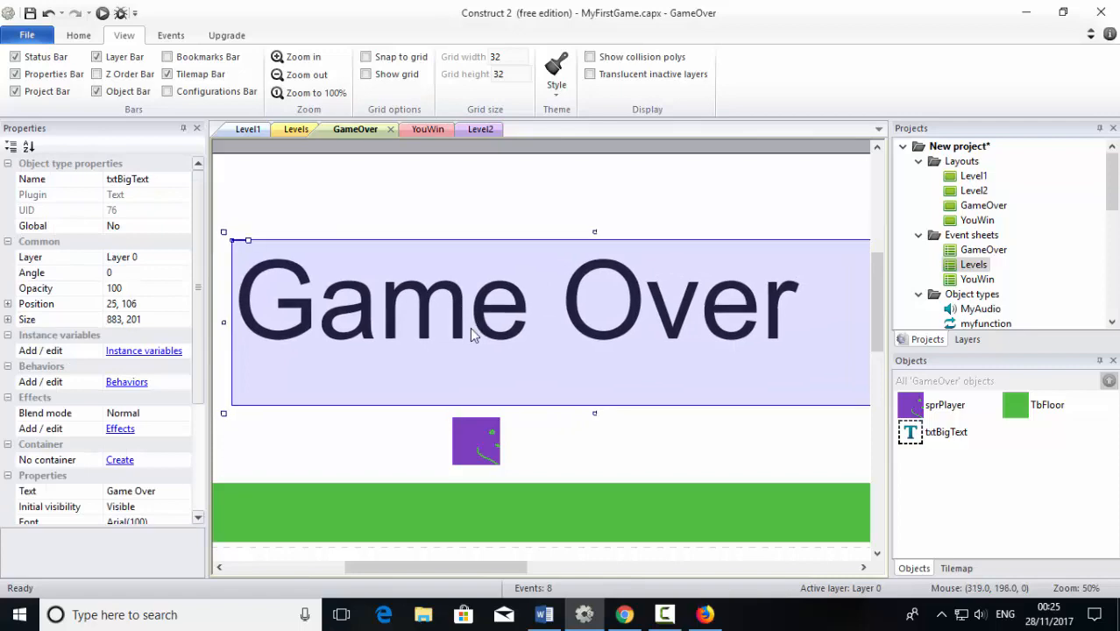
click(553, 438)
right_click(554, 435)
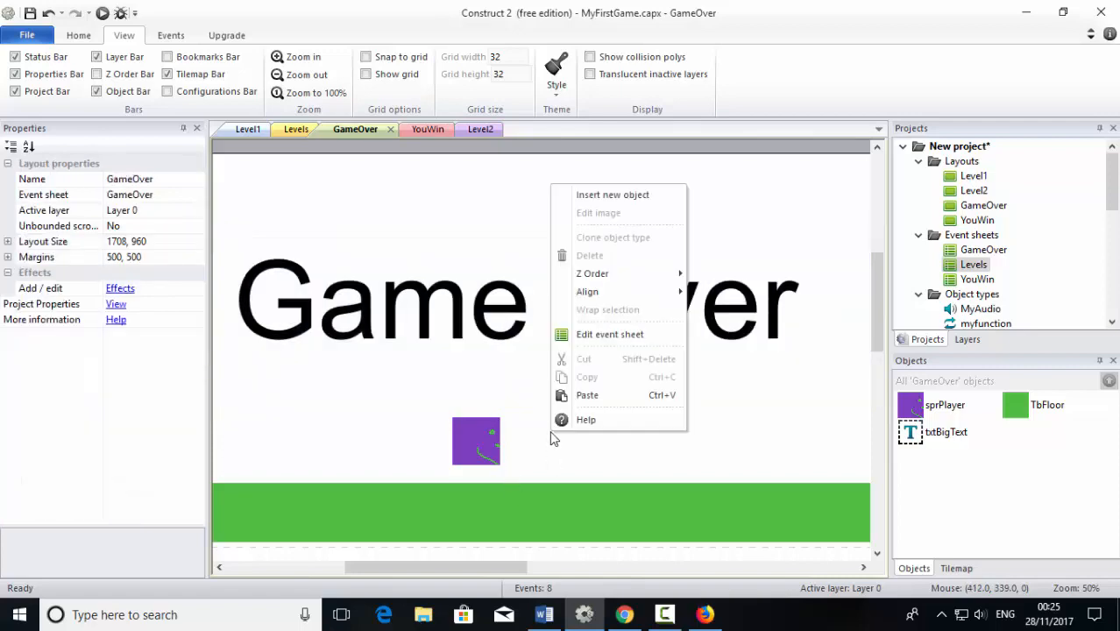
click(606, 204)
click(362, 277)
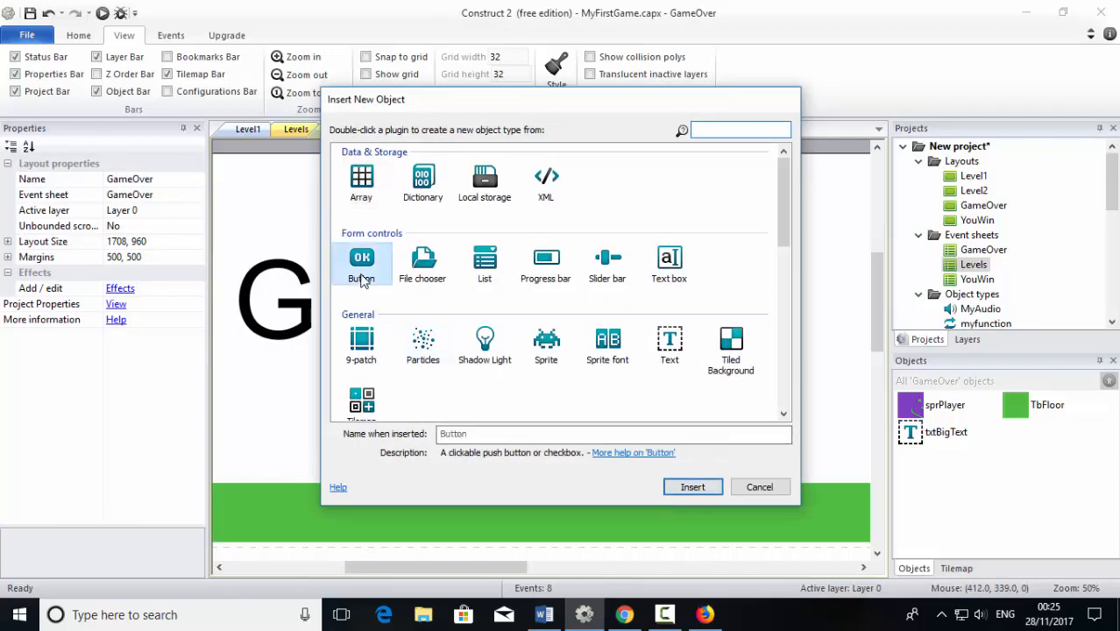
click(527, 434)
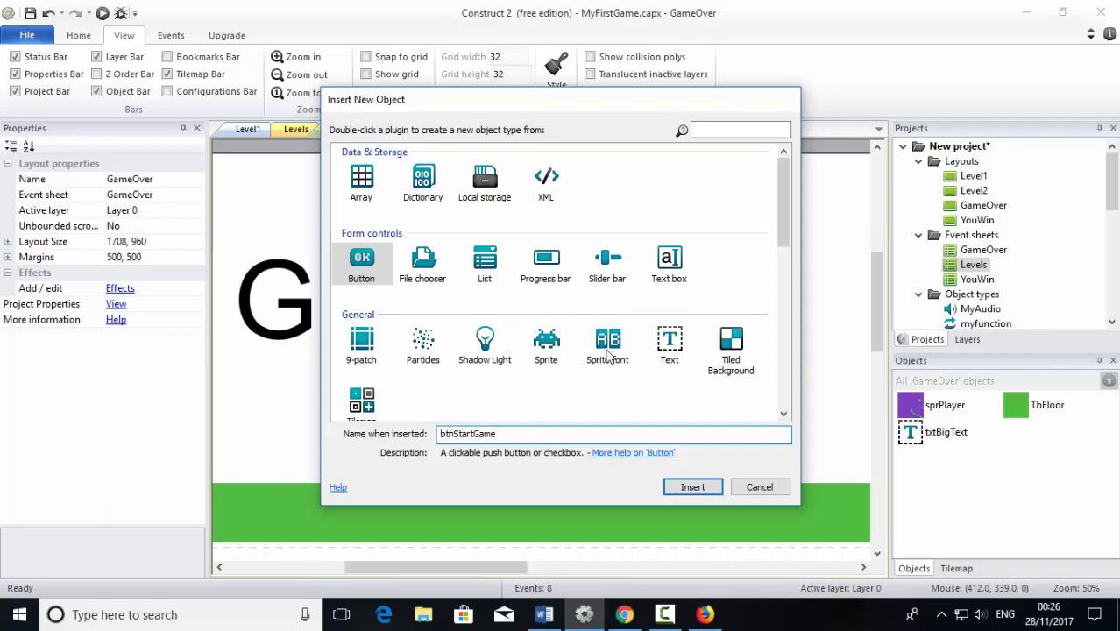
click(692, 488)
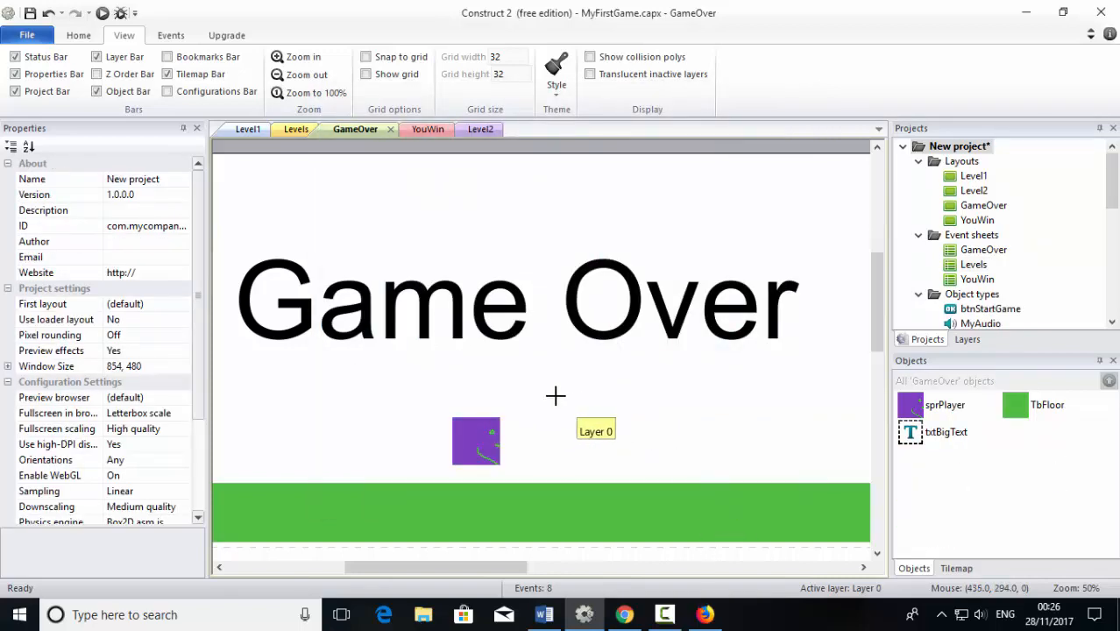
click(538, 398)
drag(563, 400, 506, 379)
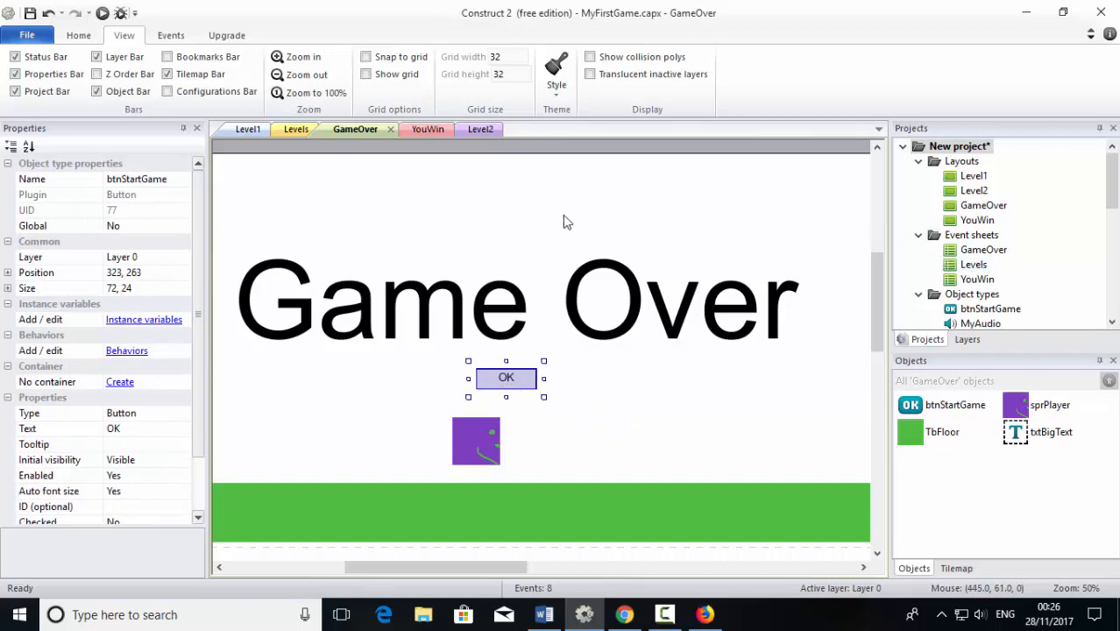
- Add a btnStartGame On clicked event to the GameOver event sheet
double_click(954, 251)
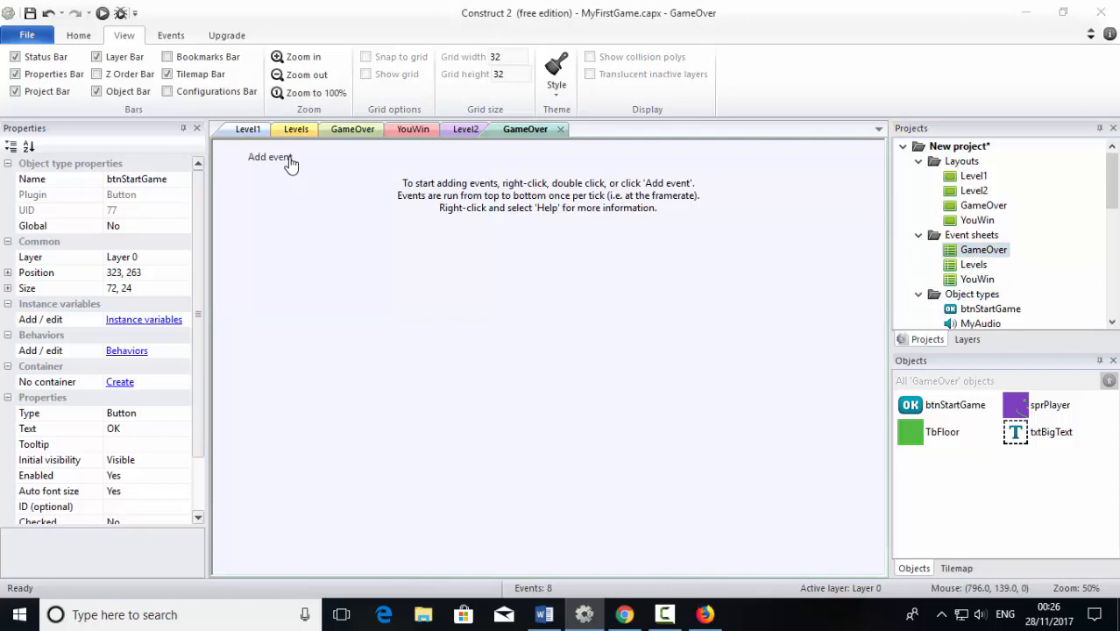
click(289, 159)
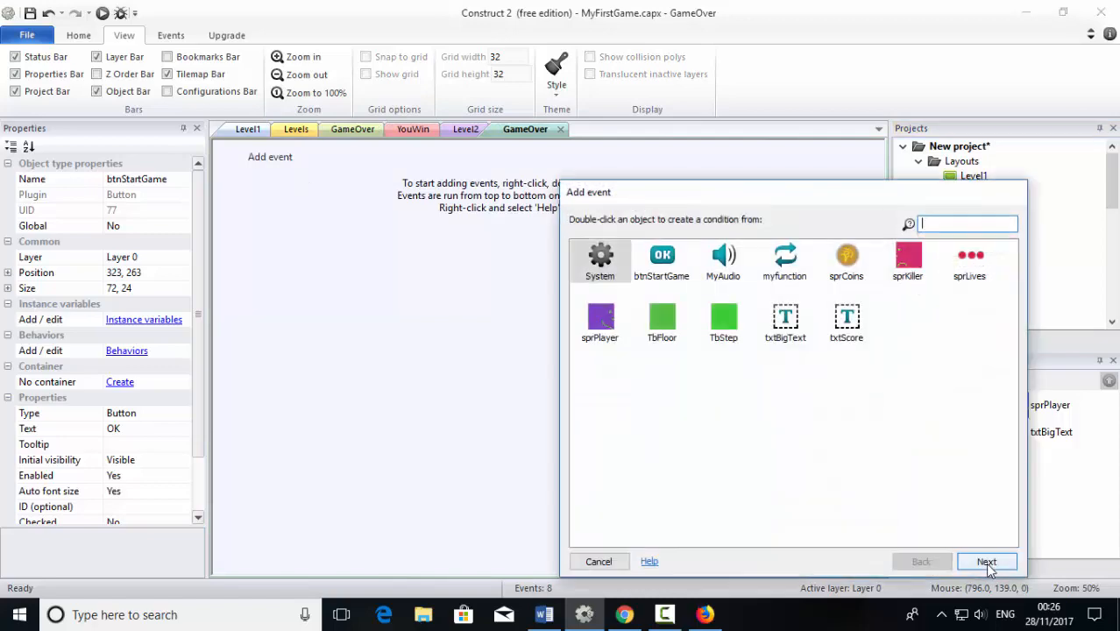
double_click(663, 260)
click(771, 265)
double_click(771, 266)
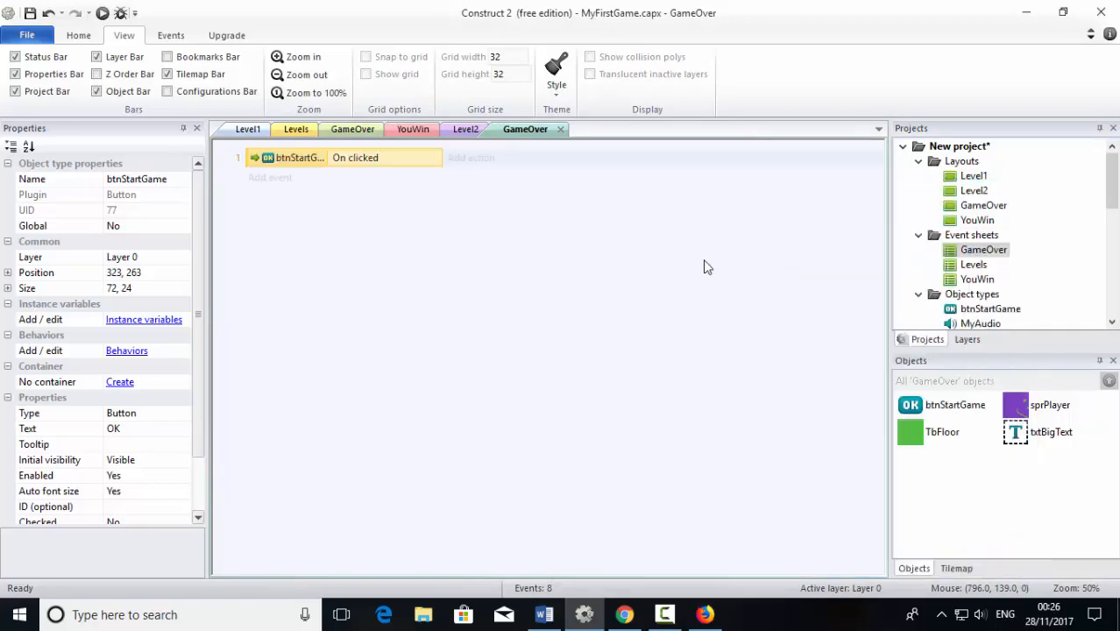
- Add a System Go to layout action targeting Level1 to the btnStartGame On clicked event
click(456, 164)
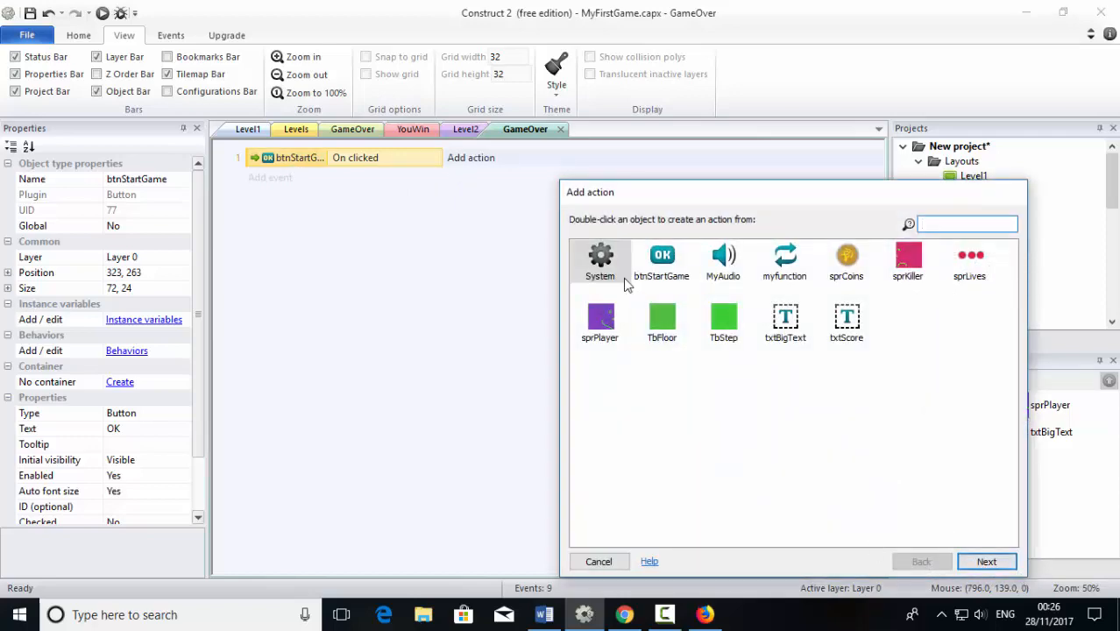
double_click(601, 263)
double_click(783, 322)
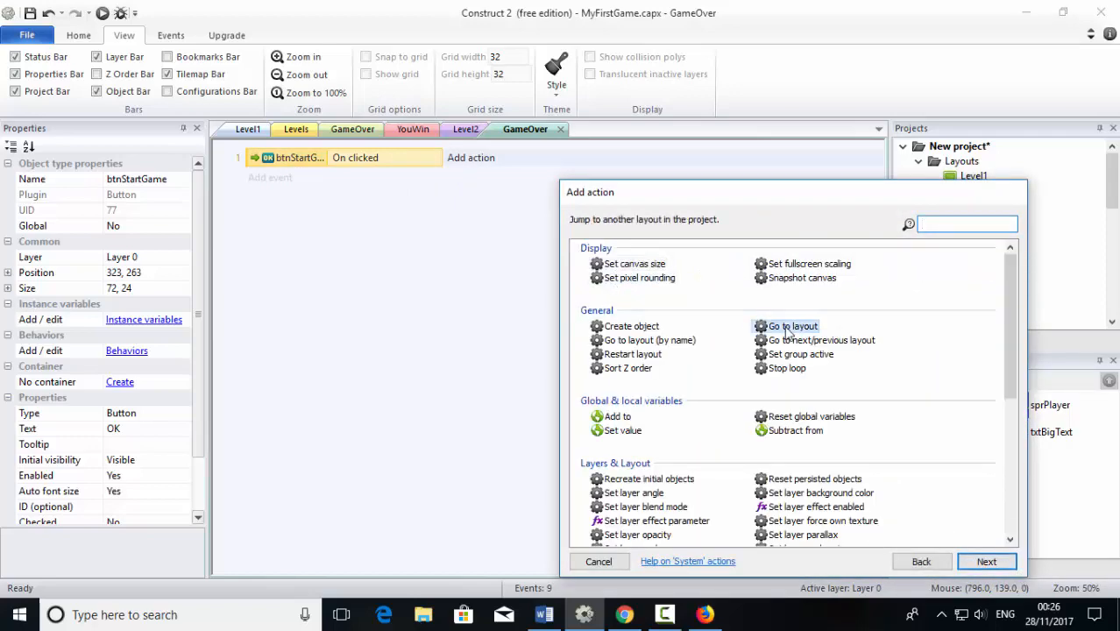
click(536, 304)
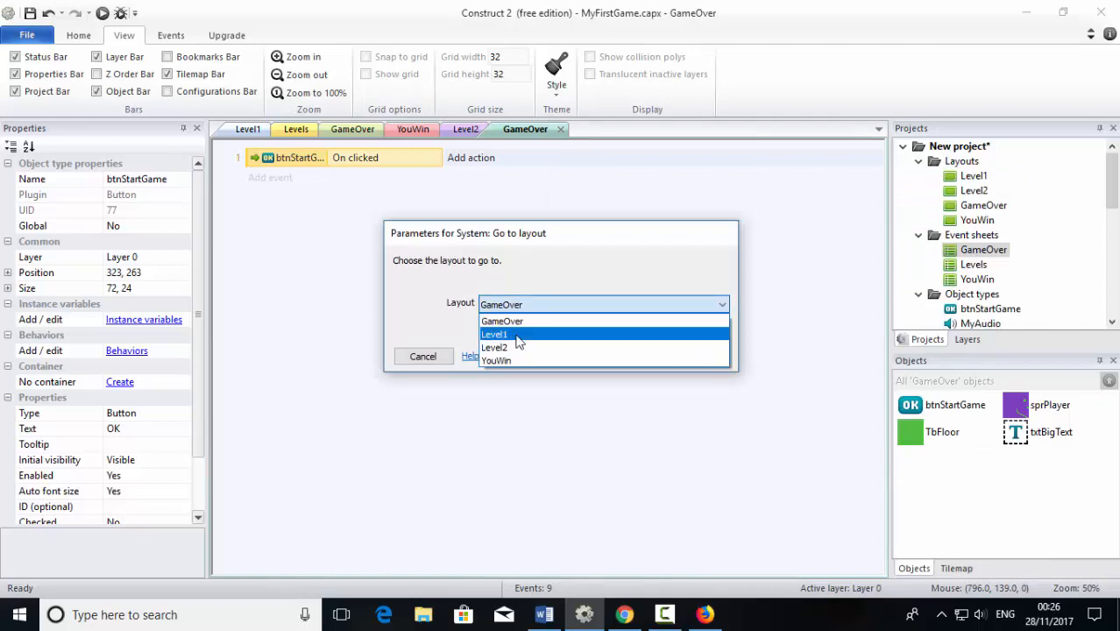
click(520, 329)
click(698, 356)
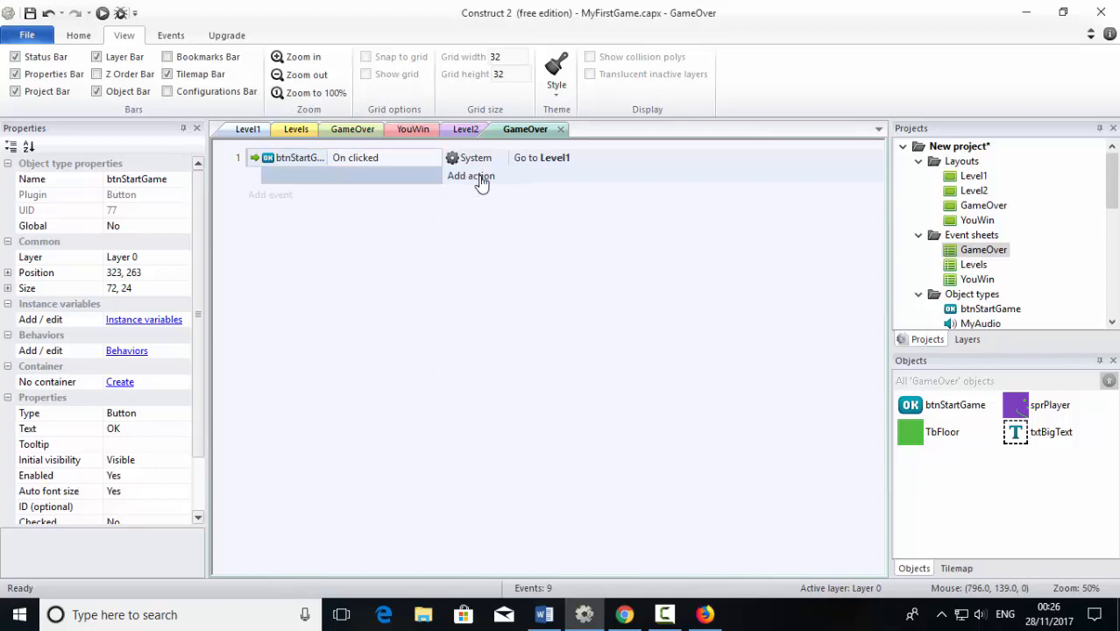
- Add a System Reset global variables action to the btnStartGame On clicked event
click(481, 180)
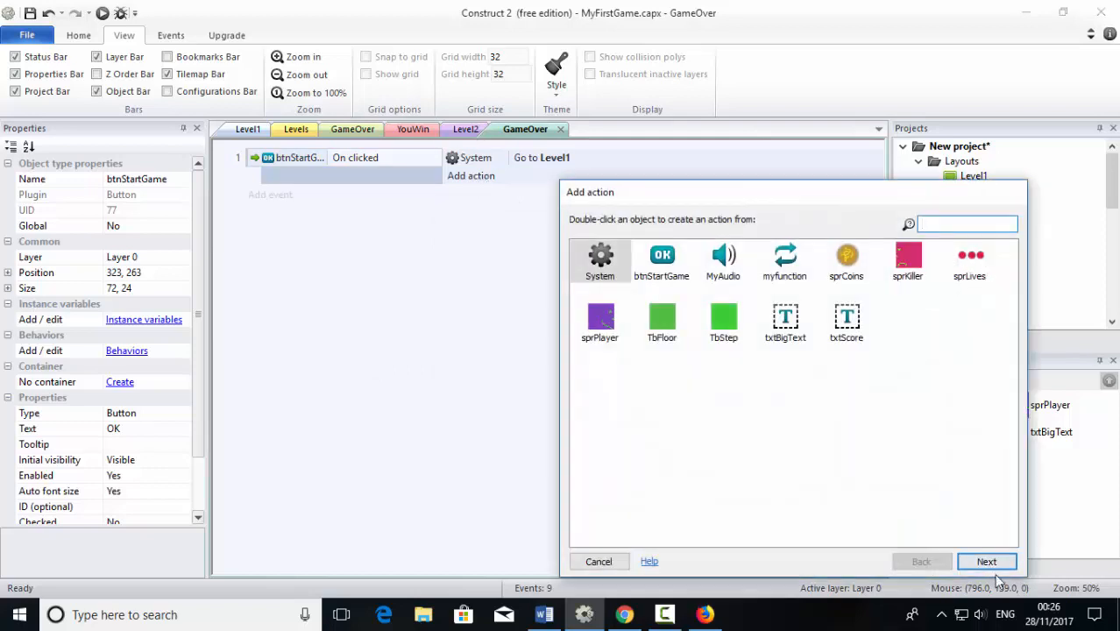
double_click(602, 263)
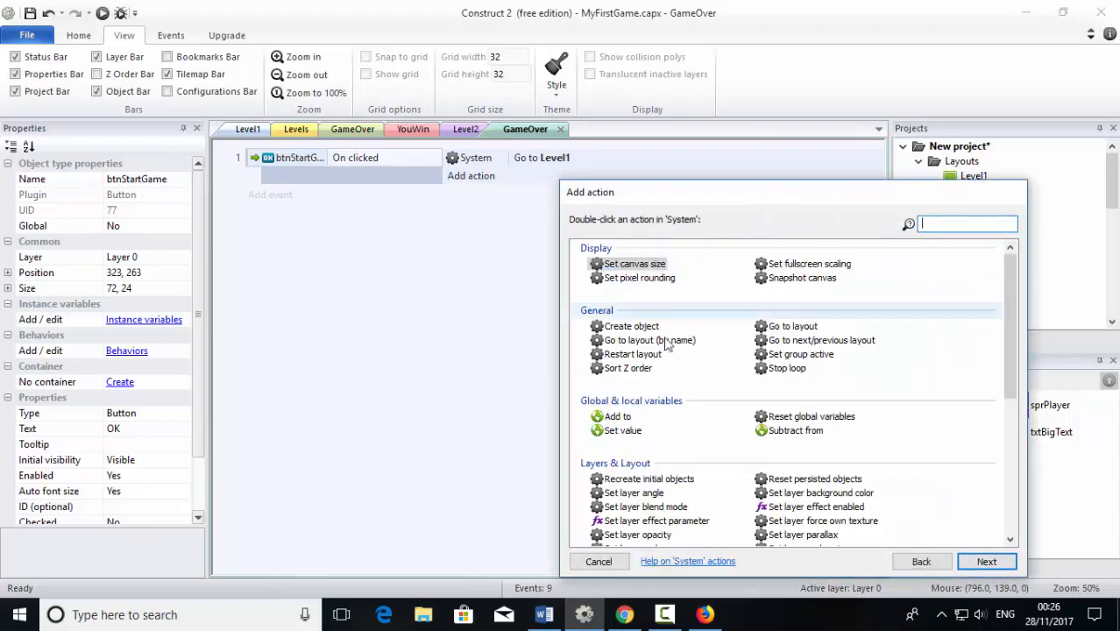
click(786, 419)
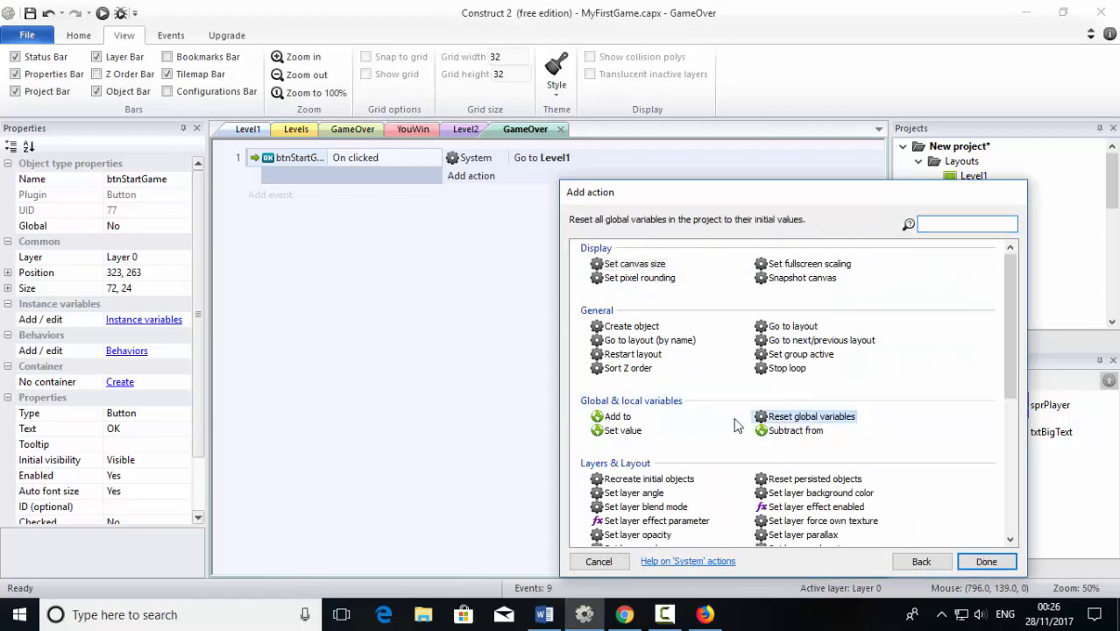
double_click(829, 420)
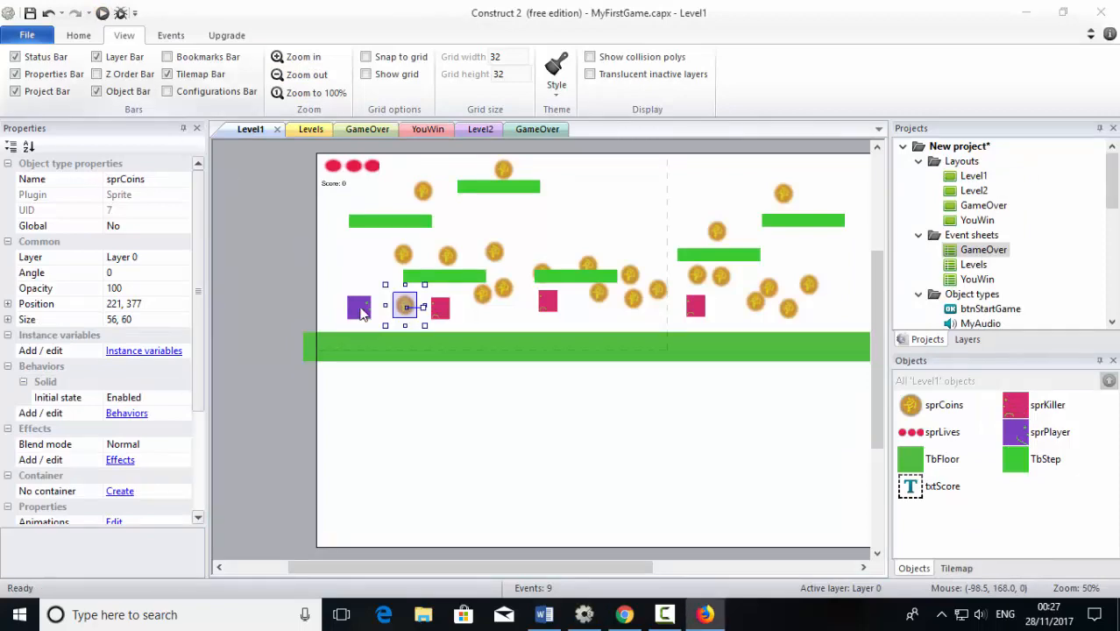
- Preview the game in Firefox, lose all lives to reach the Game Over screen, and restart the game with its button
click(706, 614)
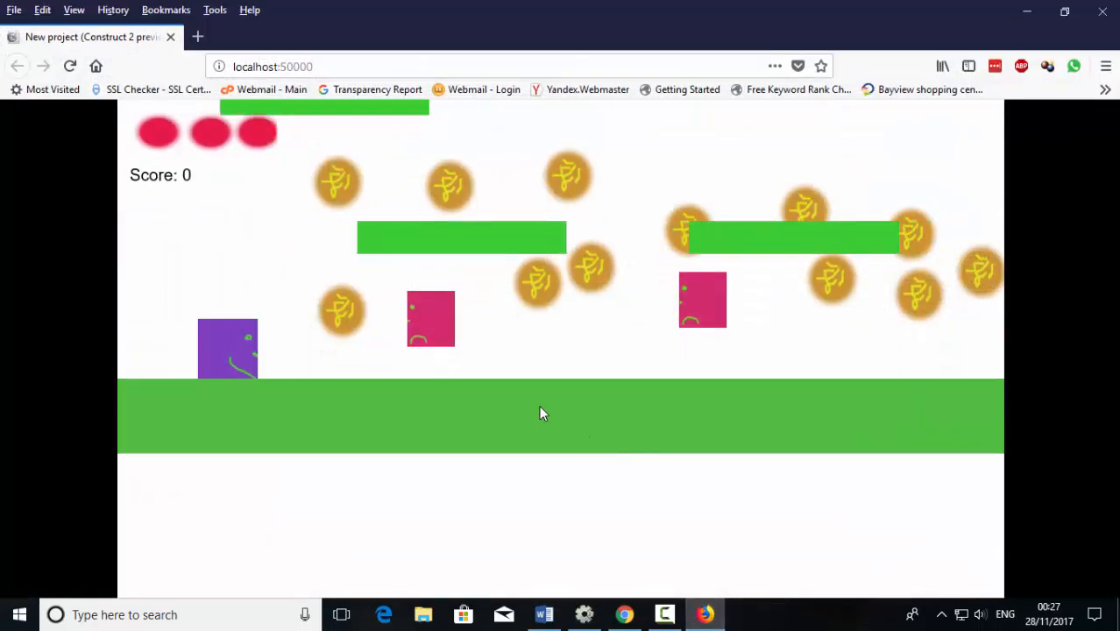
key(Right)
key(Left)
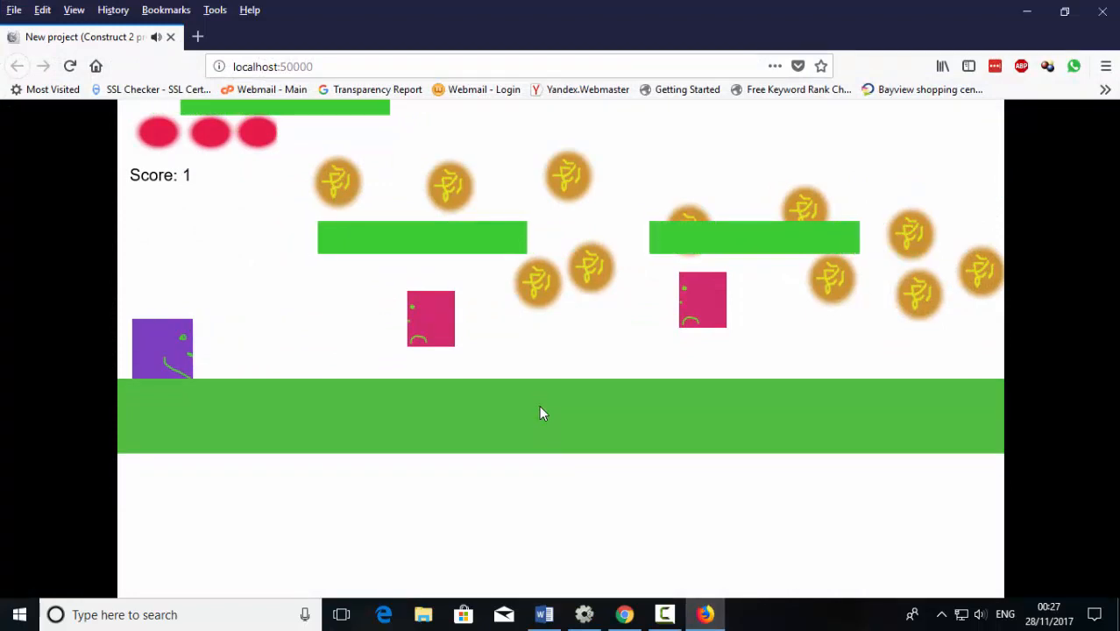
key(Right)
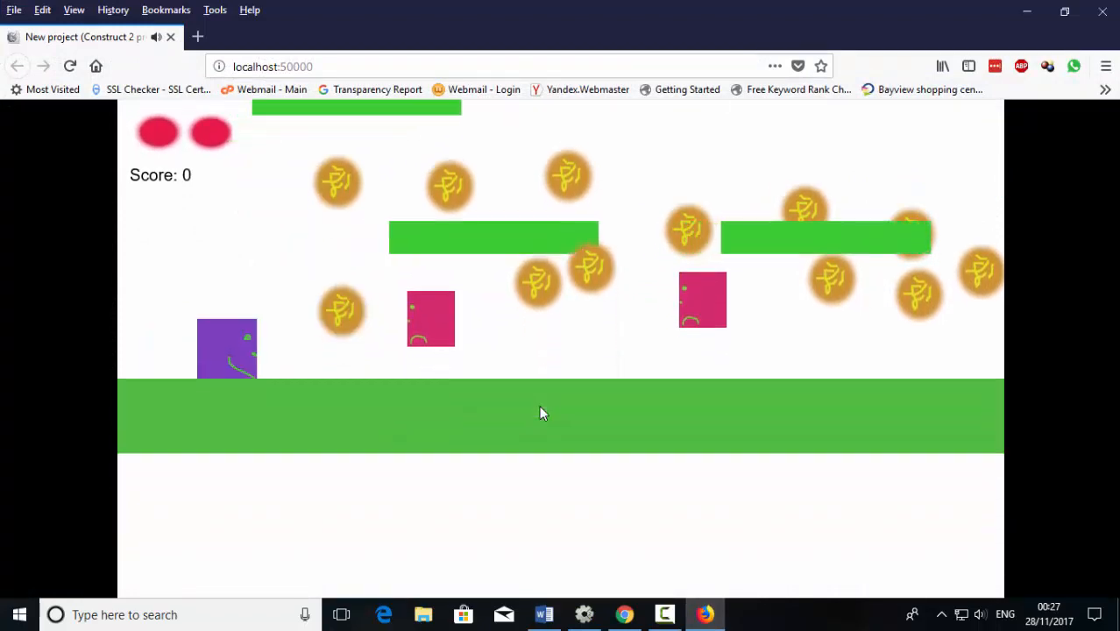
key(Right)
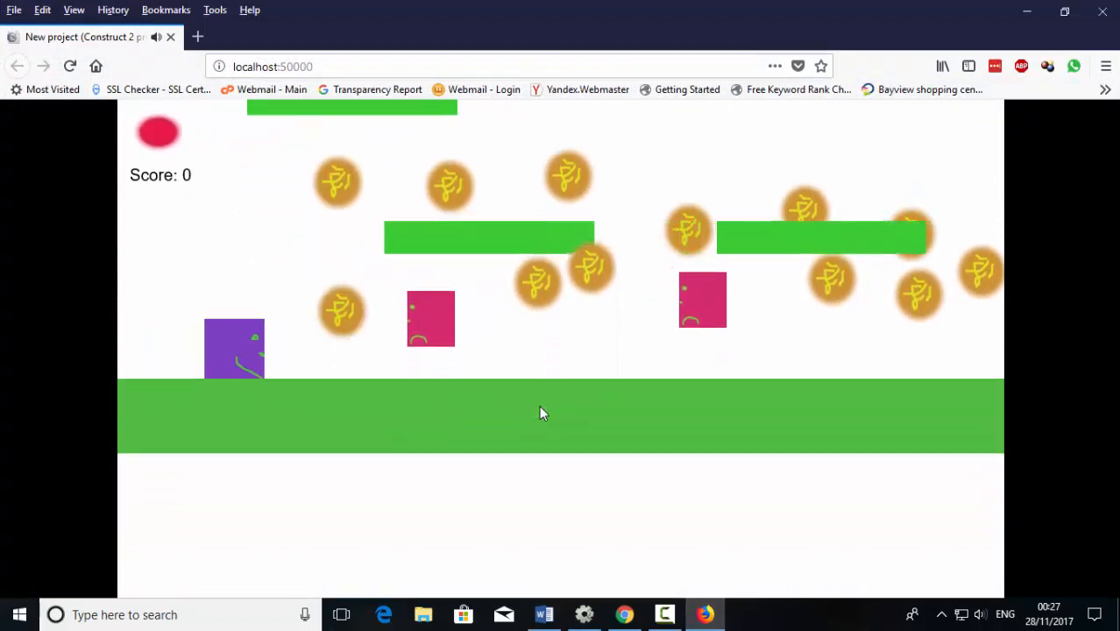
key(Right)
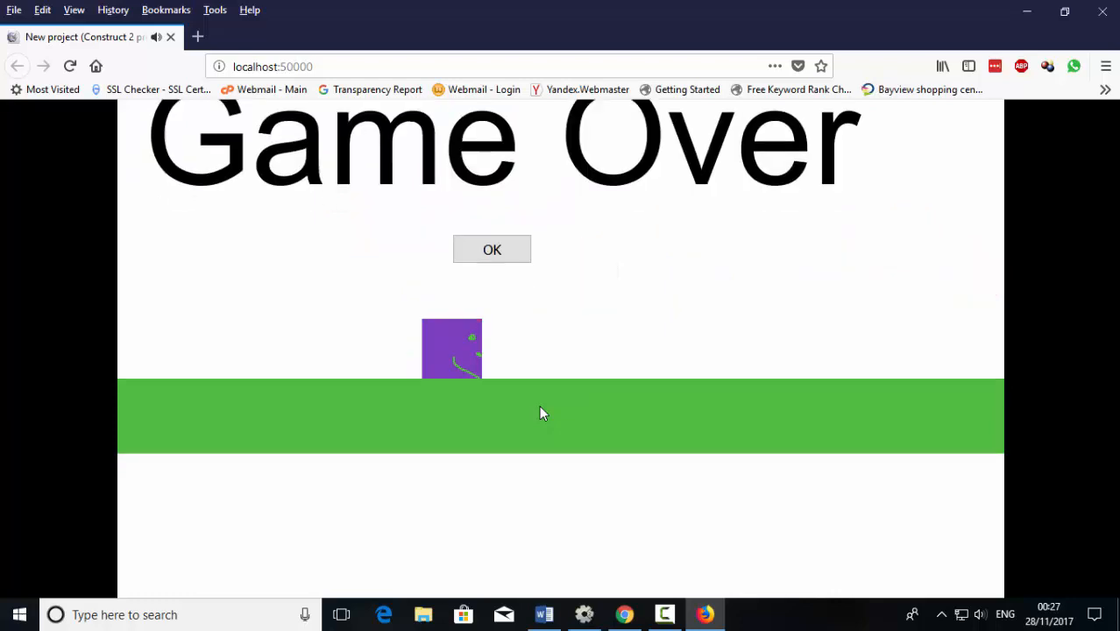
click(481, 248)
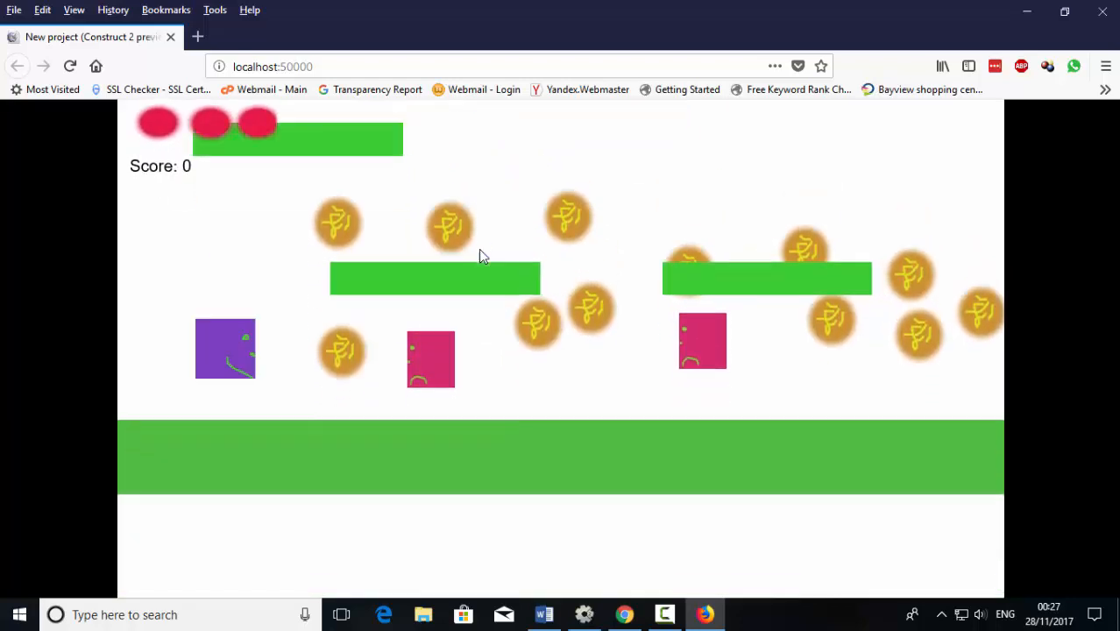
- Play the restarted level, collecting coins and hitting enemies to check score and lives, then return to the Construct 2 project
key(Right)
key(Left)
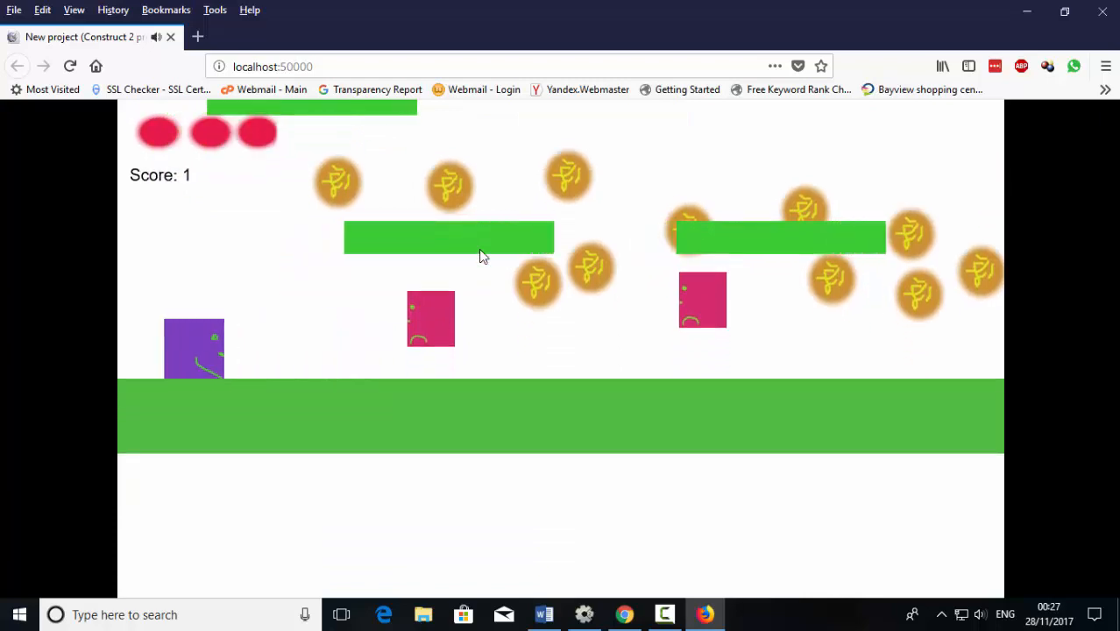
key(Right)
key(Up)
key(Right)
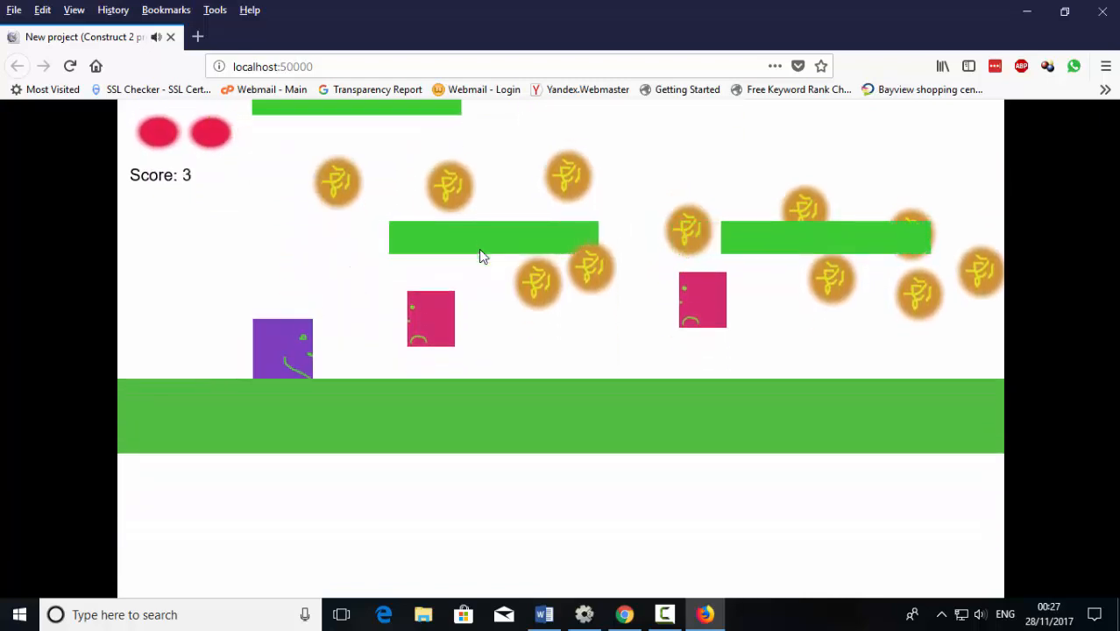
key(Right)
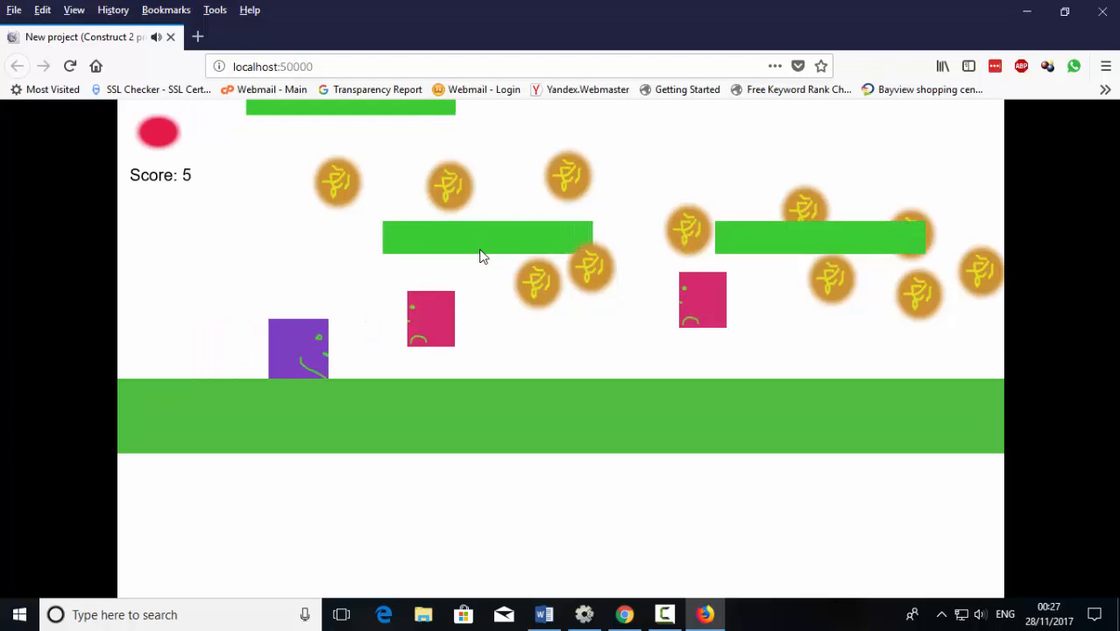
key(Up)
key(Left)
key(Up)
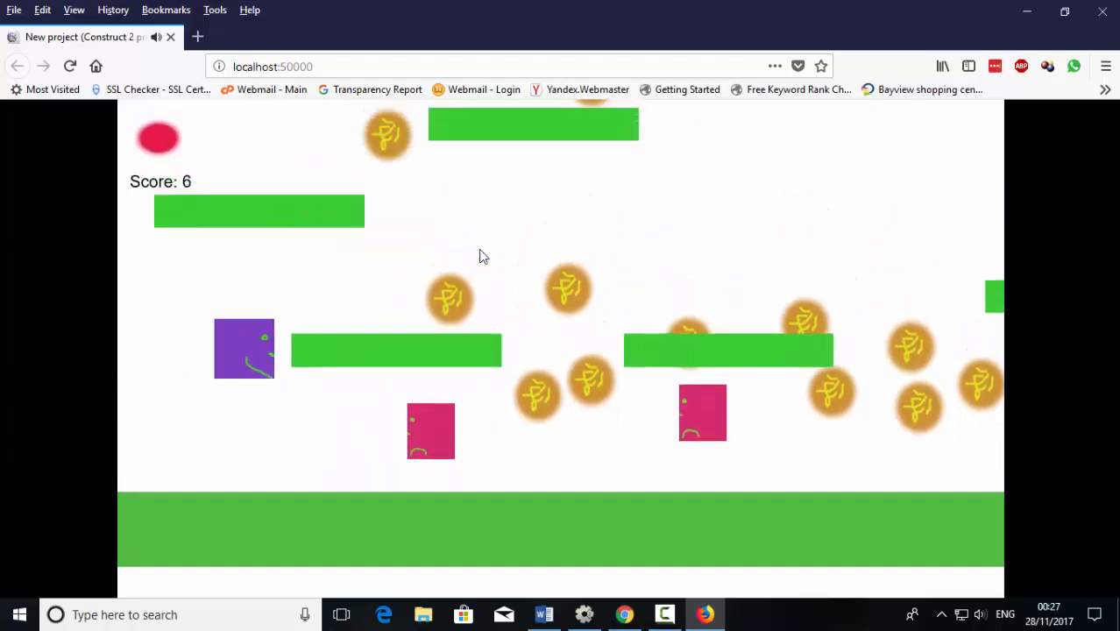
key(Right)
key(Up)
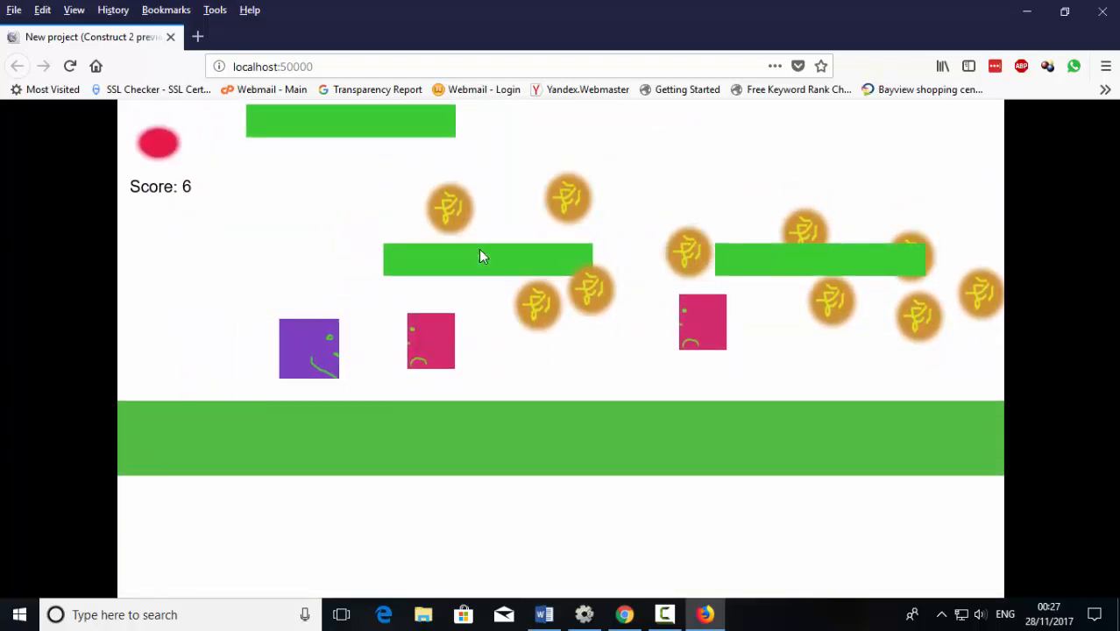
key(Right)
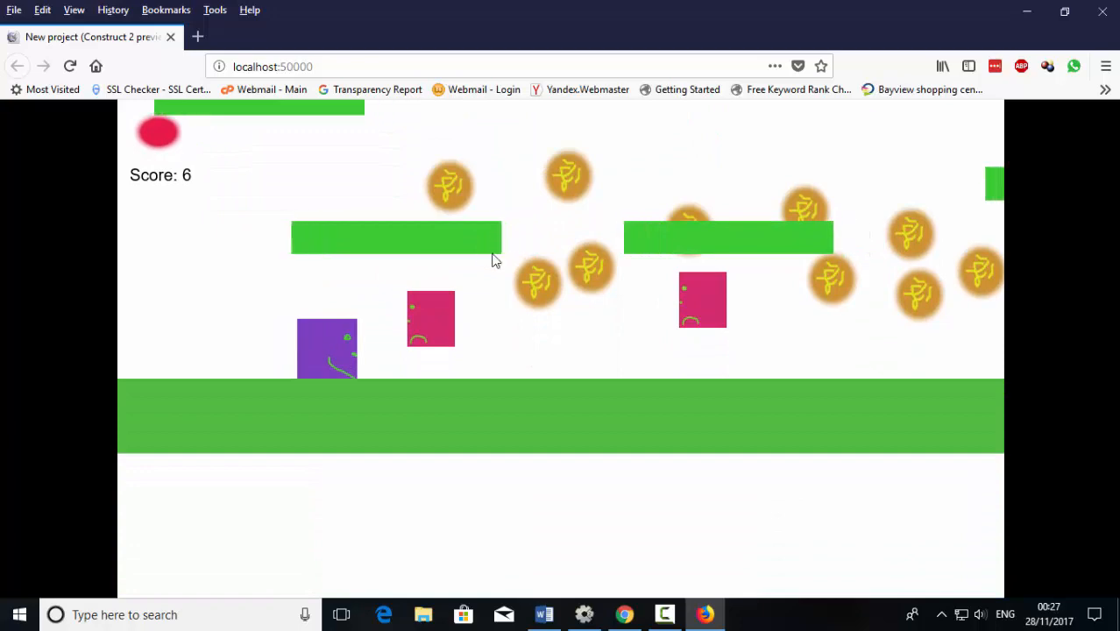
click(1024, 13)
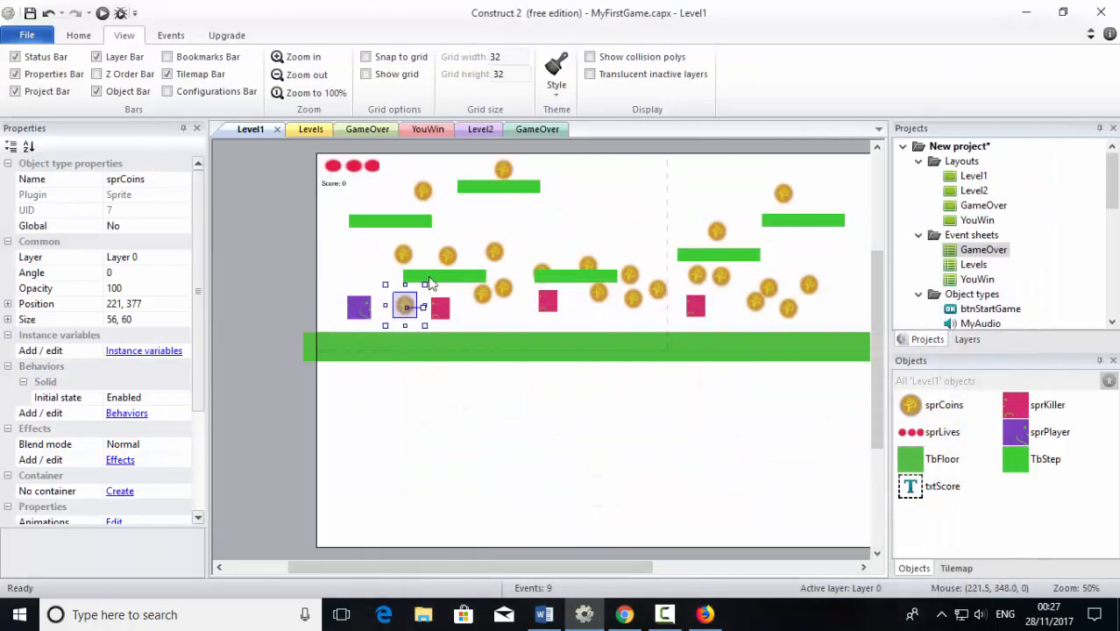
- Lower the TbStep platform above the first enemy in Level1 to position 200, 320, and preview the level in Firefox
drag(422, 283, 417, 296)
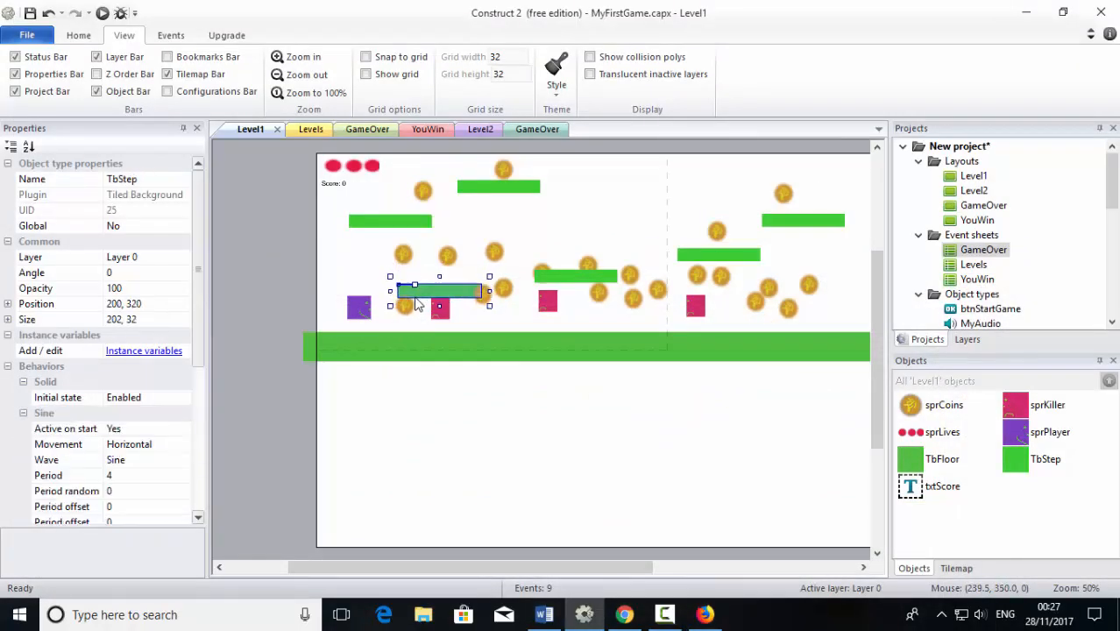
click(102, 14)
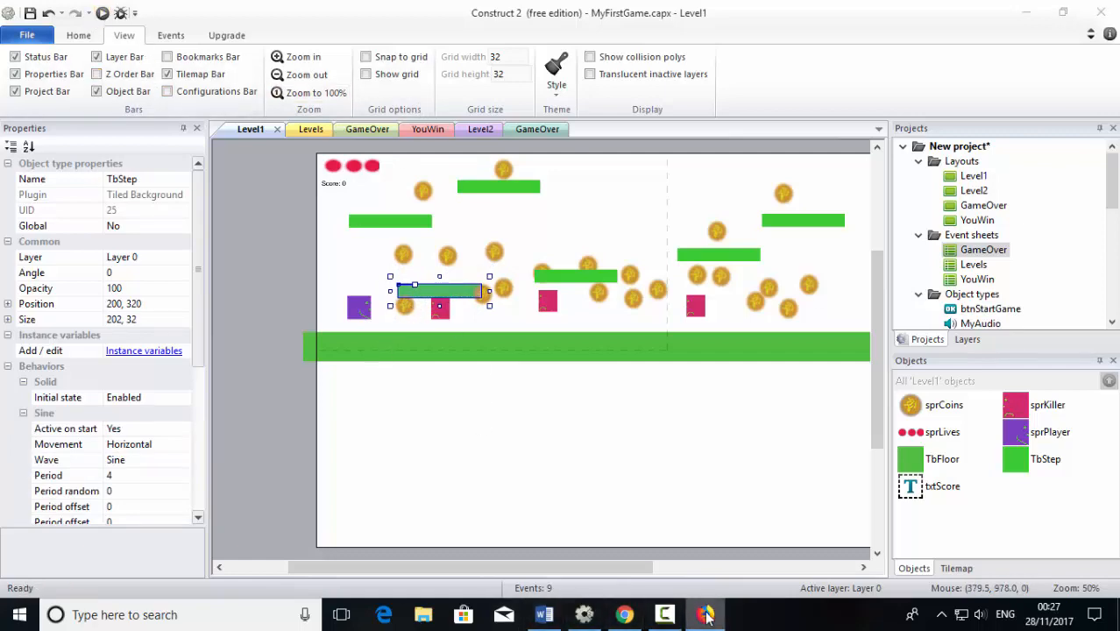
key(Right)
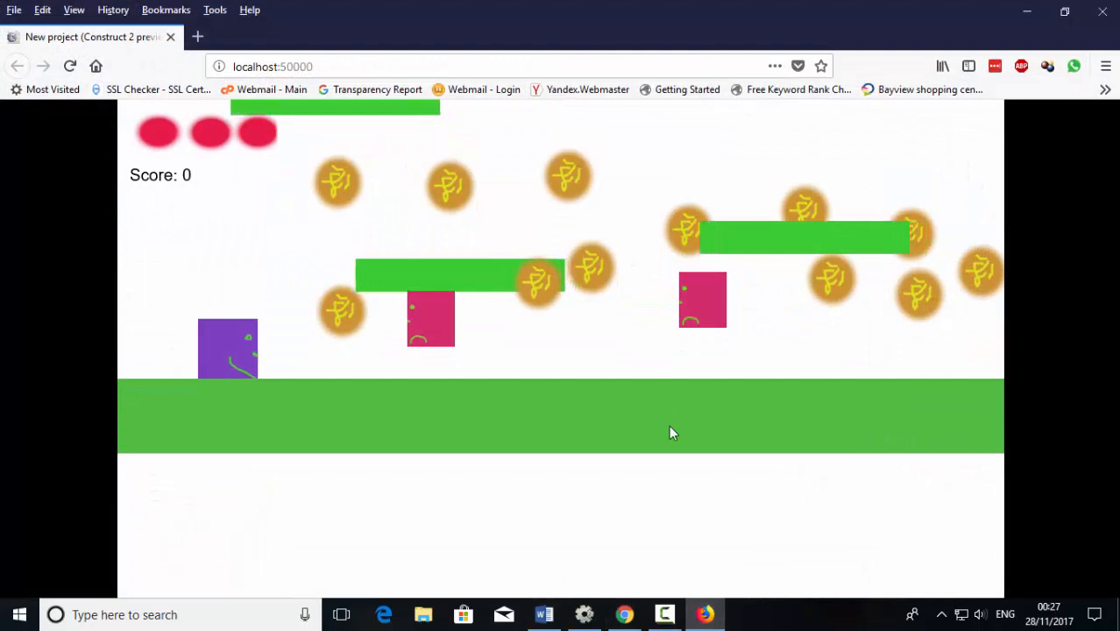
- Playtest the level by jumping onto the lowered platform above the first enemy, collecting nearby coins, and leaping towards the second platform
key(Up)
key(Left)
key(Up)
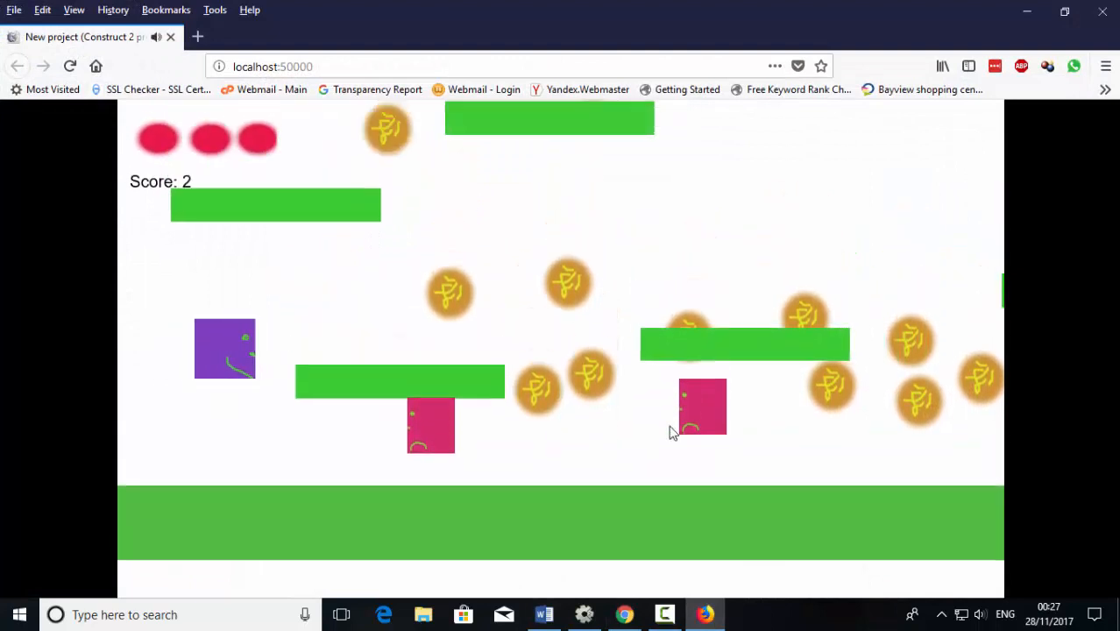
key(Right)
key(Right)
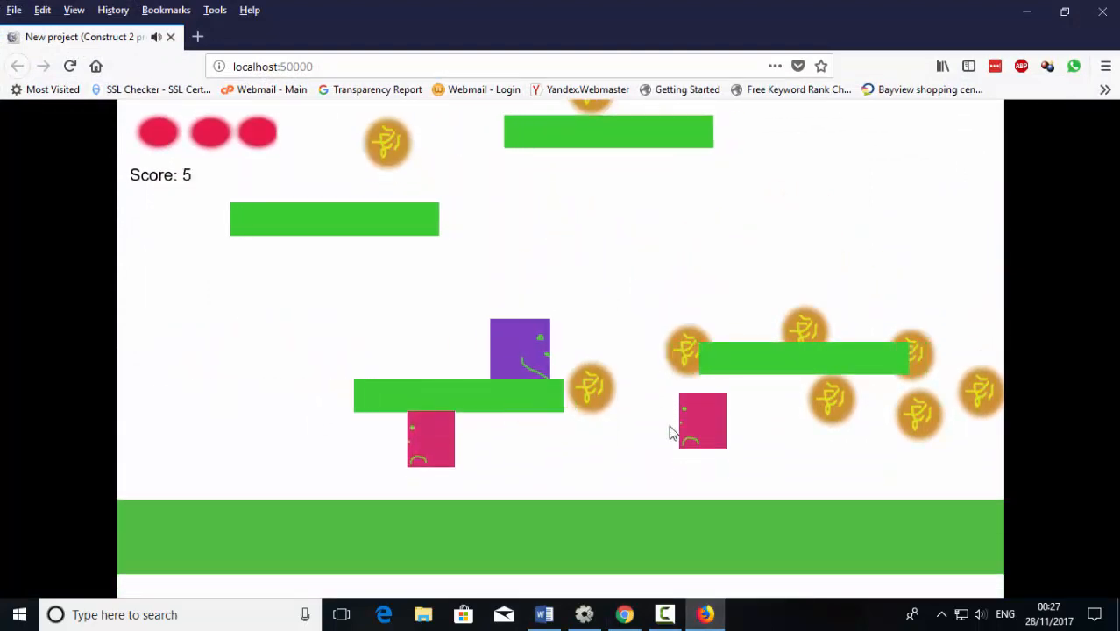
key(Up)
key(Right)
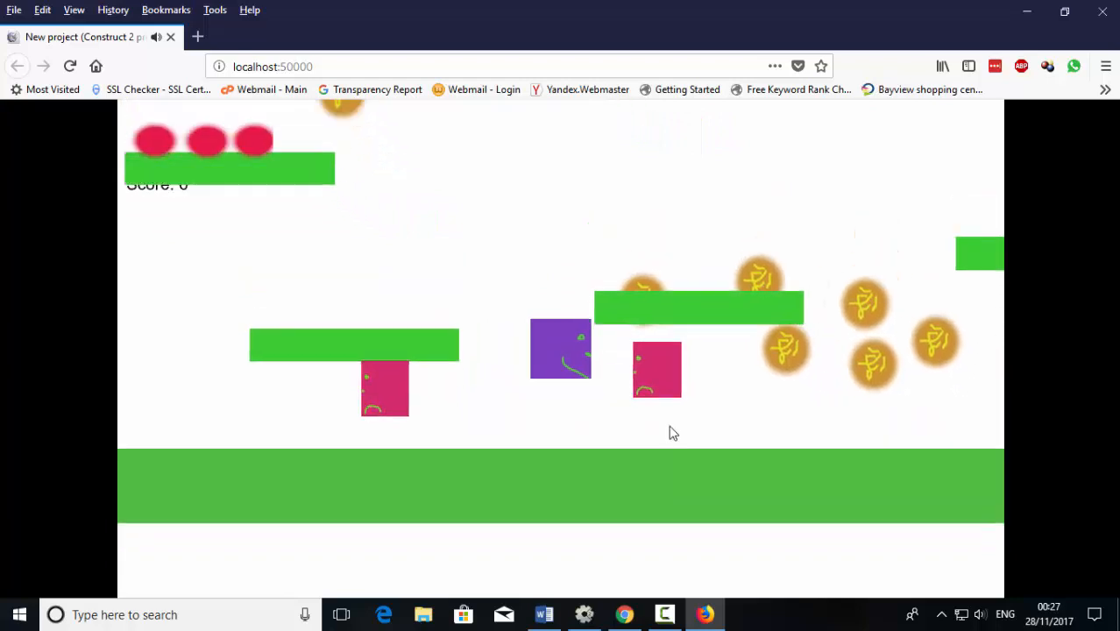
- Test losing a life at the second enemy, and bring the restarted player back onto the platform above the first enemy
key(Left)
key(Right)
key(Right)
key(Up)
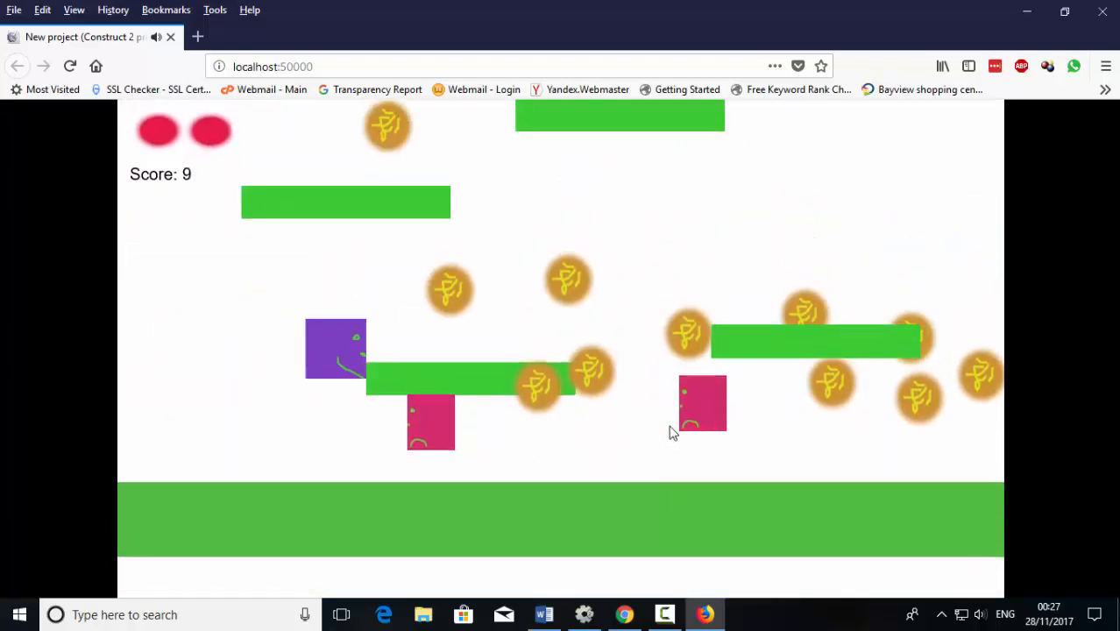
key(Left)
key(Up)
key(Right)
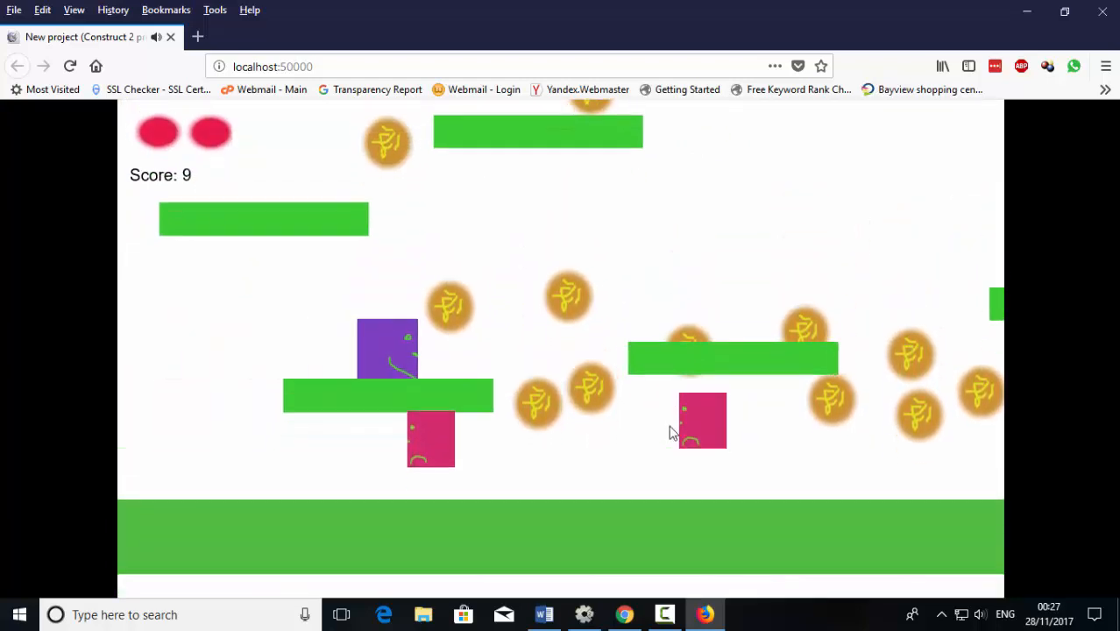
- Collect the coins along the first platform and jump across to the moving platform above the second enemy
key(Left)
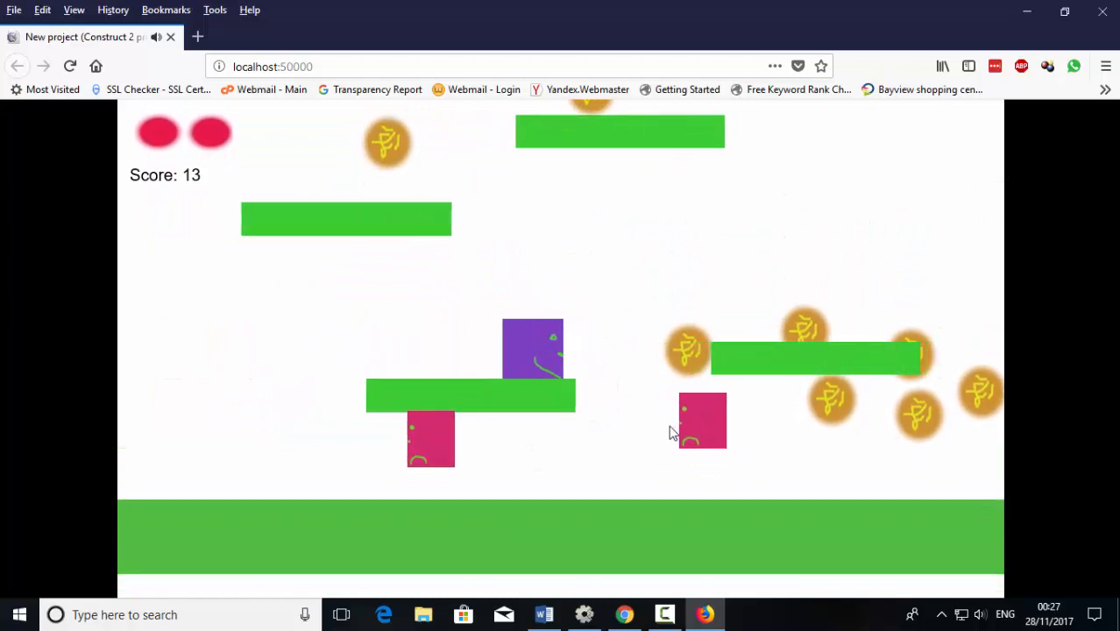
key(Right)
key(Up)
key(Right)
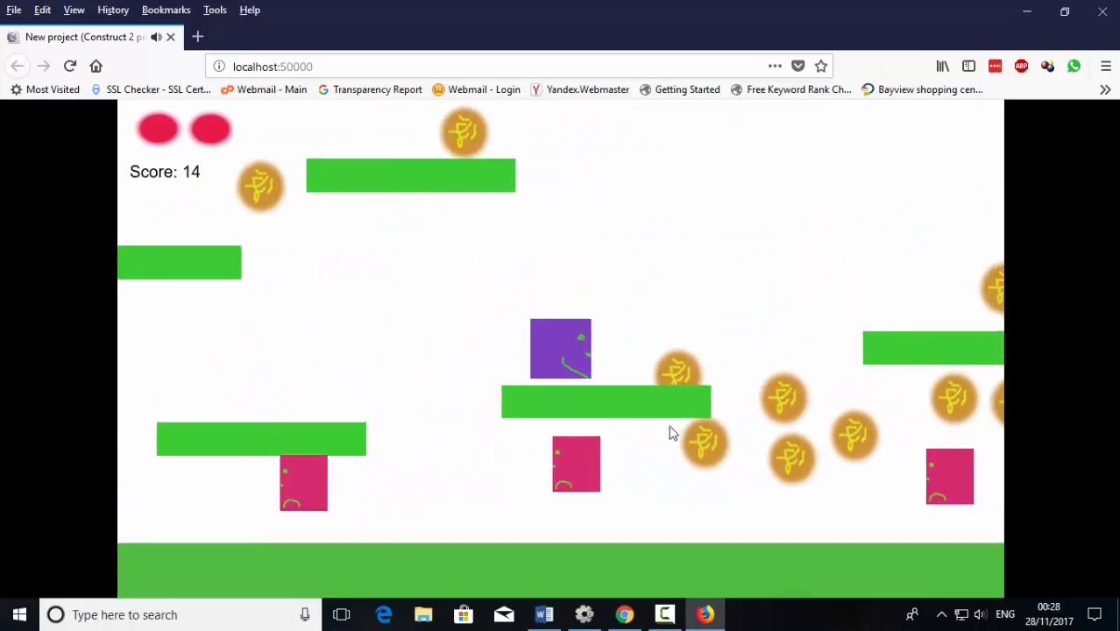
- Try to jump from the platform above the second enemy up to the higher moving platform
key(Left)
key(Up)
key(Left)
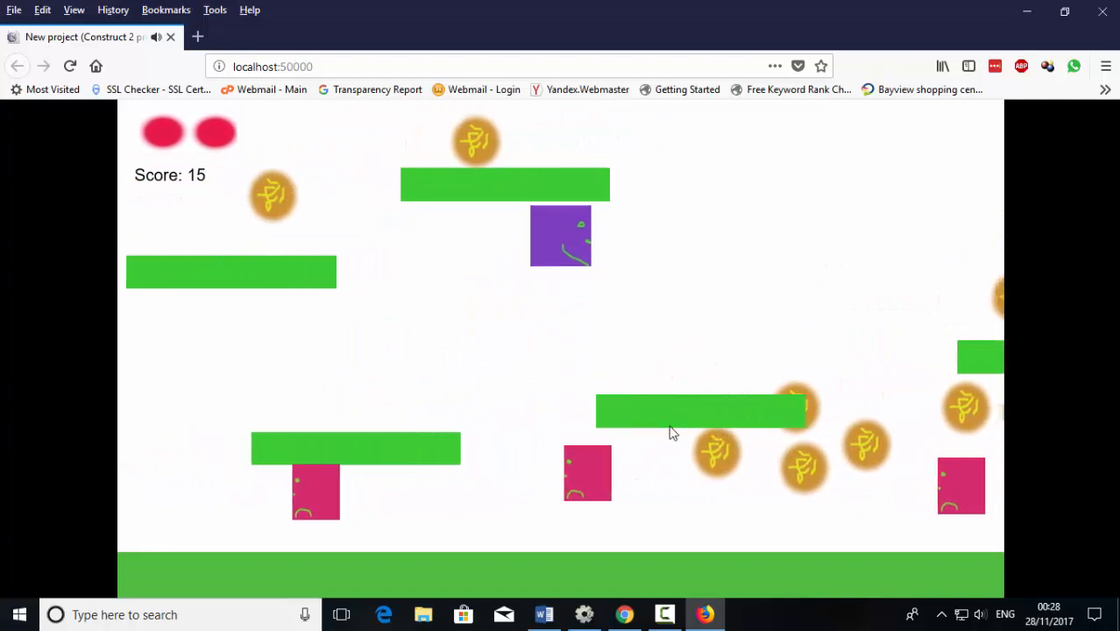
key(Left)
key(Right)
key(Left)
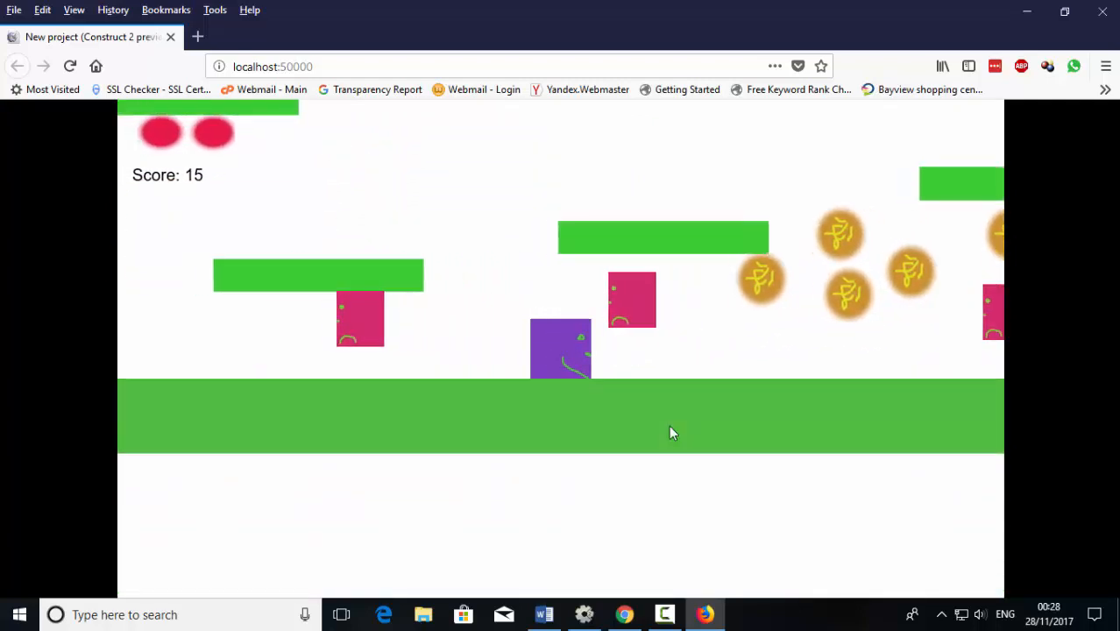
- Jump from the ground between the first two enemies back up over the platform above the second enemy
key(Up)
key(Right)
key(Up)
key(Right)
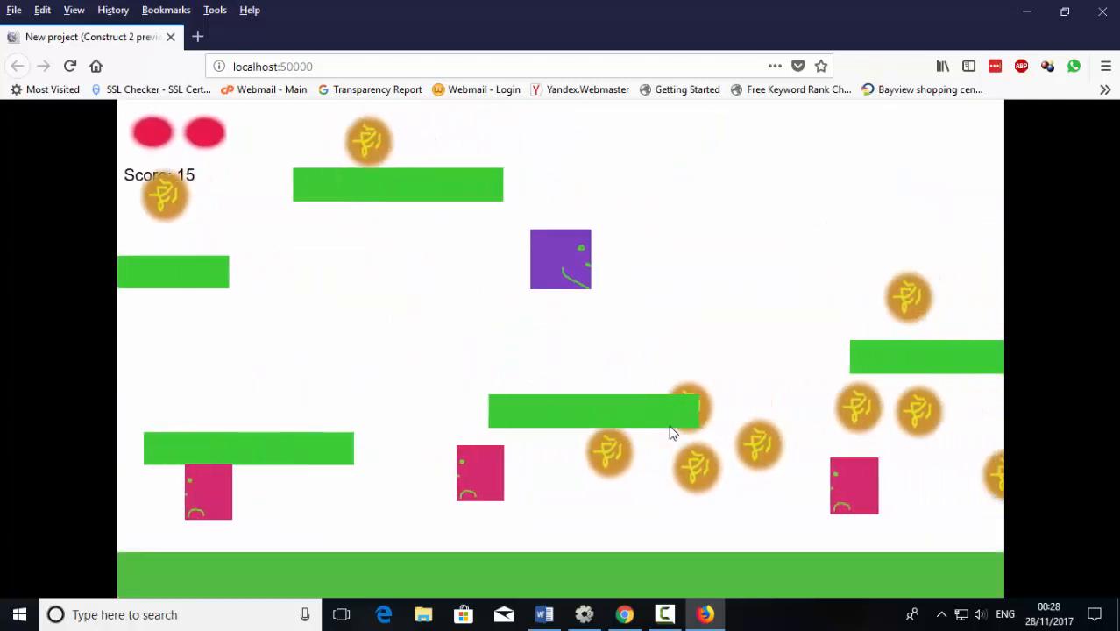